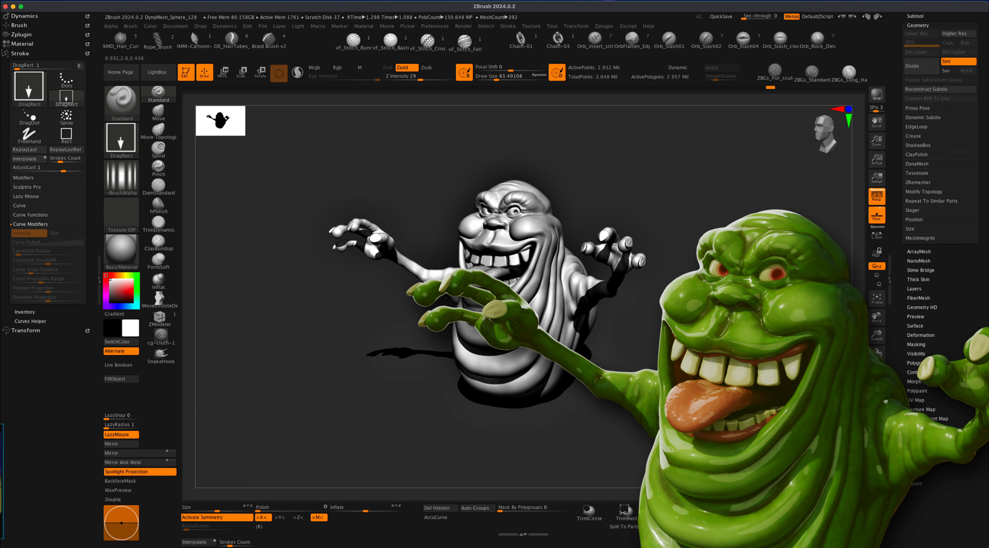
mouse_move(527, 355)
left_mouse_down()
mouse_move(672, 355)
mouse_move(667, 342)
mouse_move(683, 351)
mouse_move(650, 354)
left_mouse_up()
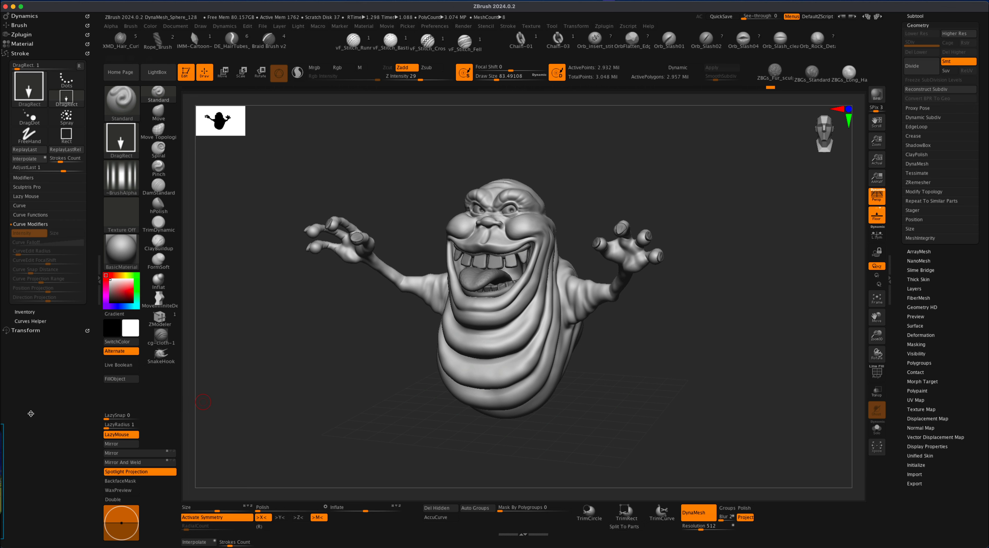
key("super+Tab")
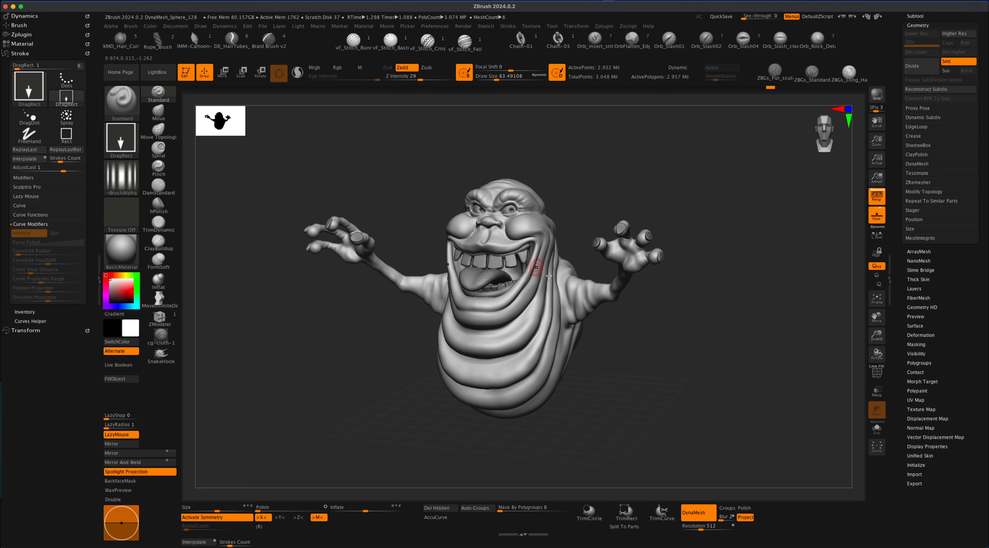
Step: Merge all visible Slimer subtools into a single tool with MergeVisible and switch to the Merged_Slimer tool
left_click_drag(986, 205, 983, 361)
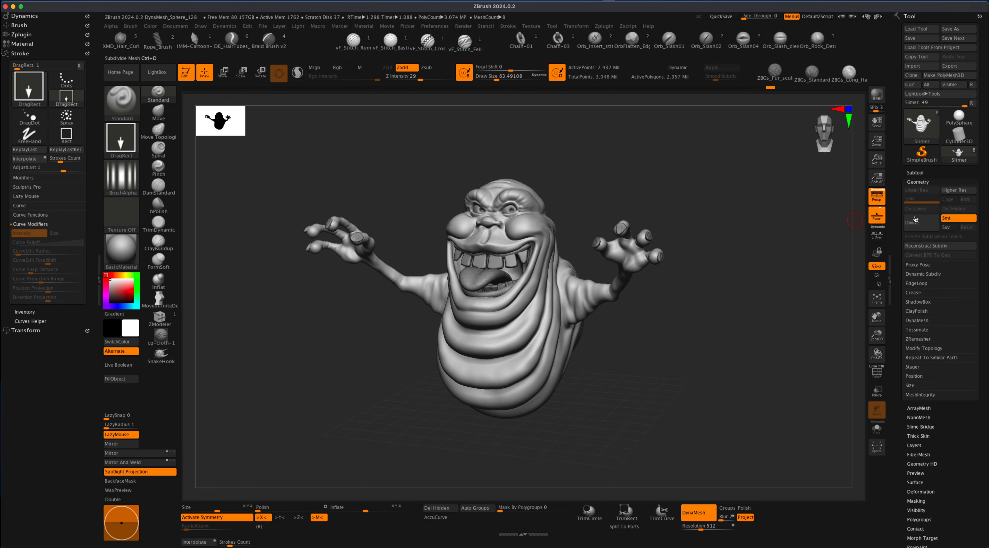
left_click(916, 173)
left_click_drag(901, 186, 901, 89)
left_click_drag(753, 252, 761, 266)
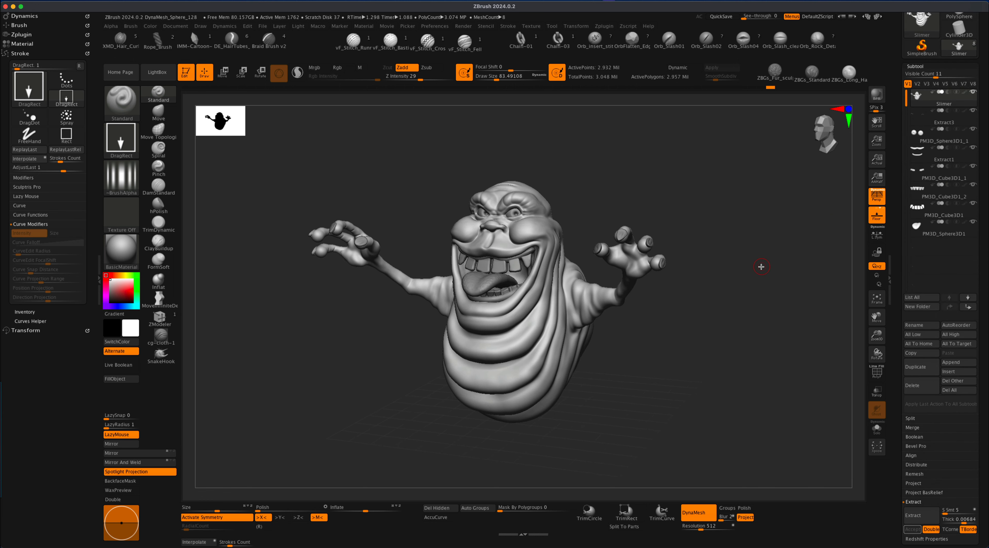
left_click_drag(985, 443, 986, 399)
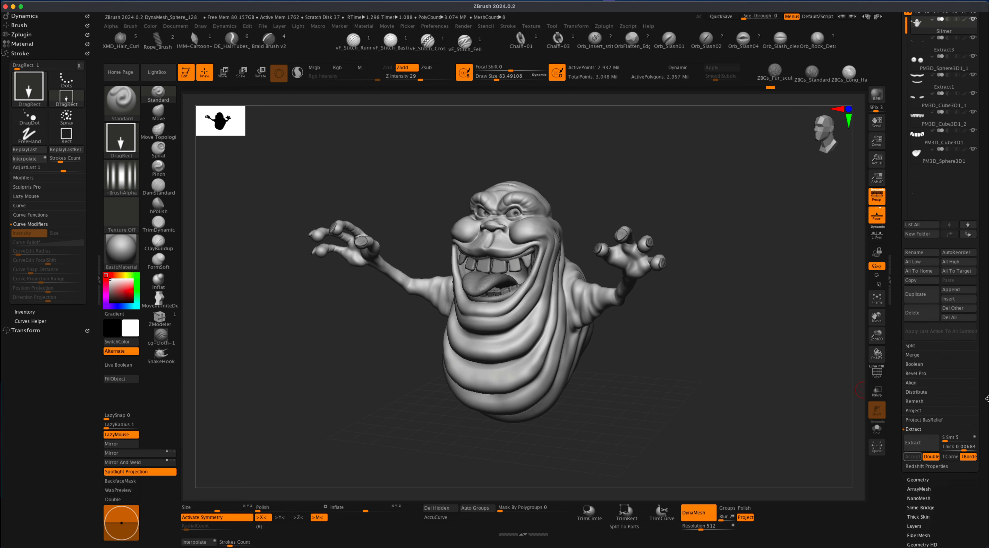
left_click(912, 355)
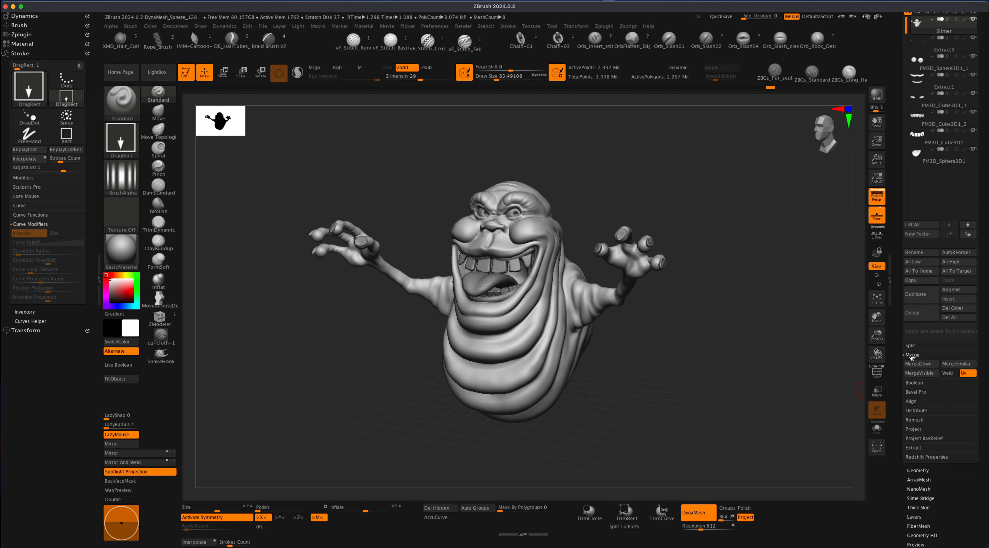
left_click(917, 376)
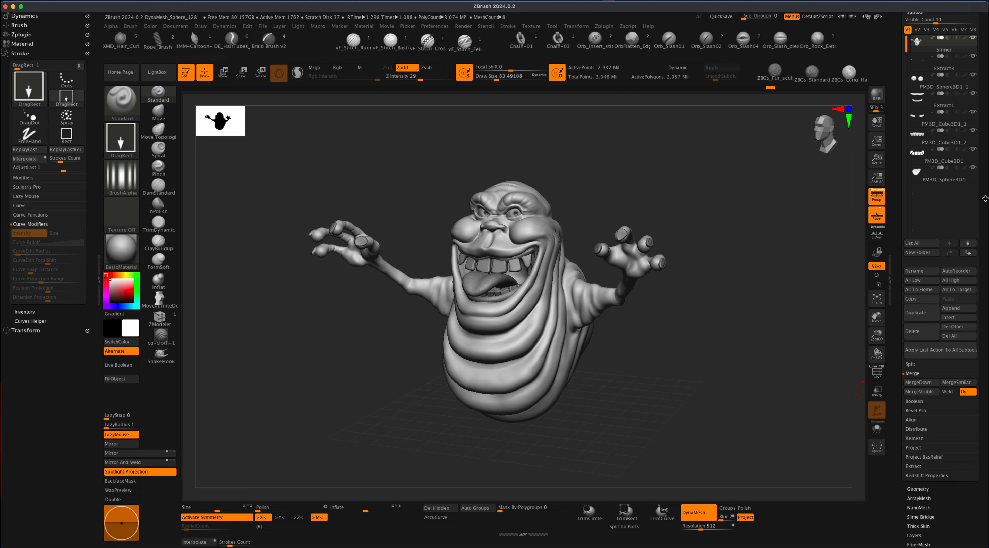
left_click_drag(985, 199, 981, 304)
left_click(959, 153)
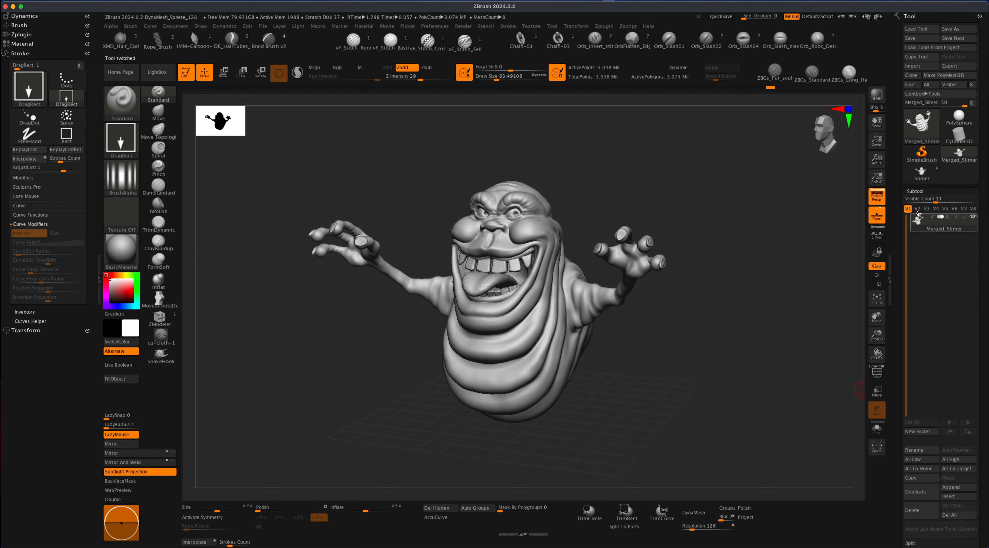
left_click_drag(759, 312, 739, 347)
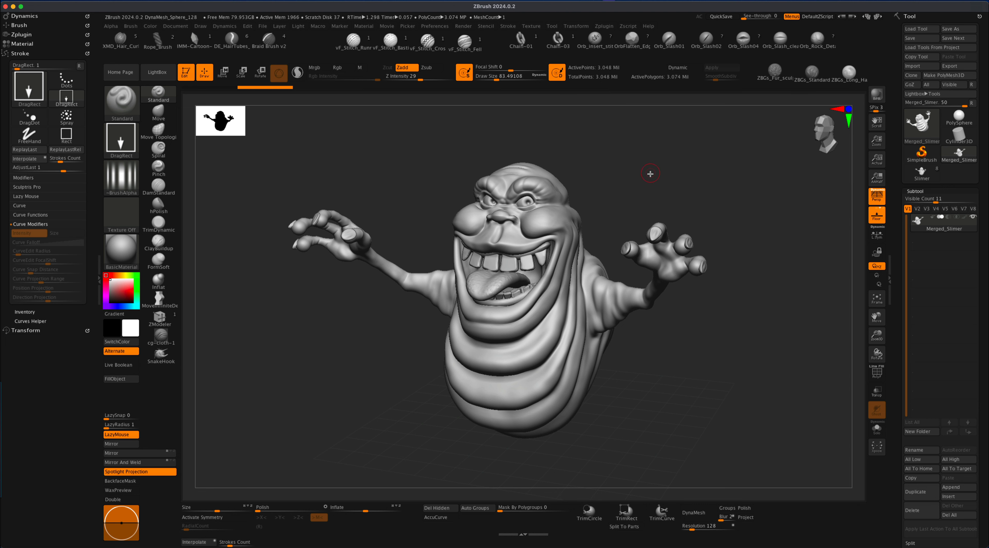
mouse_move(651, 174)
left_mouse_down()
mouse_move(660, 182)
mouse_move(647, 188)
left_mouse_up()
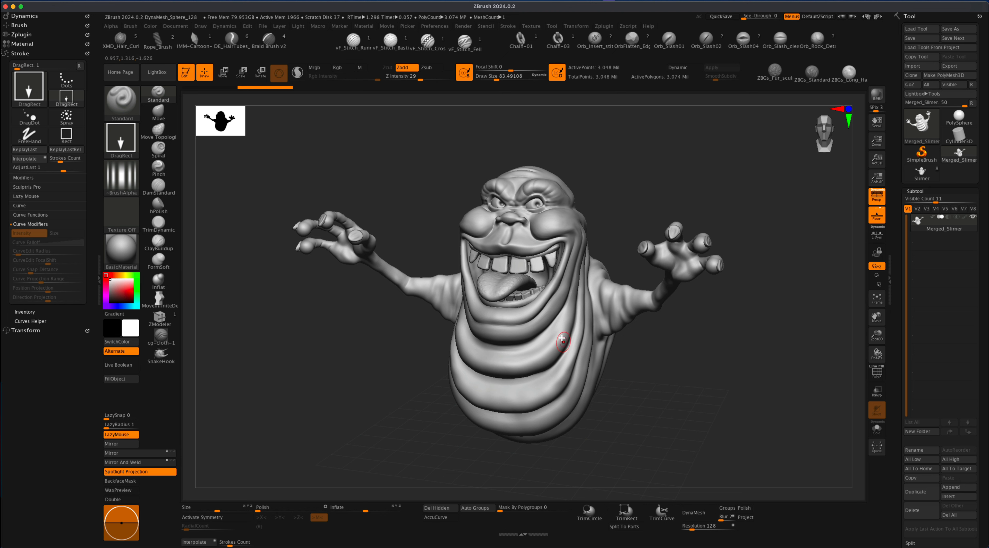
mouse_move(649, 375)
left_mouse_down()
mouse_move(640, 375)
mouse_move(651, 380)
left_mouse_up()
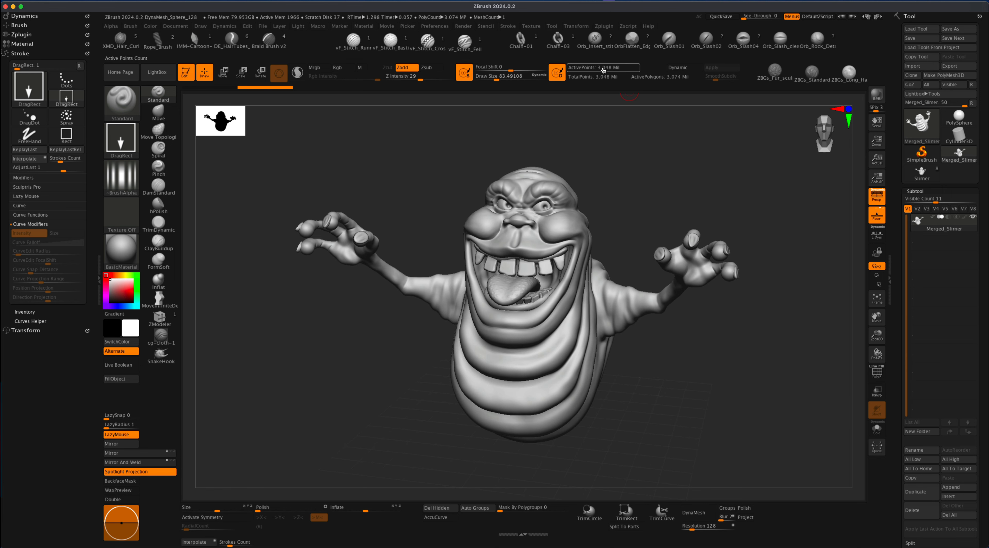
left_click_drag(670, 343, 639, 359)
left_click_drag(381, 365, 387, 372)
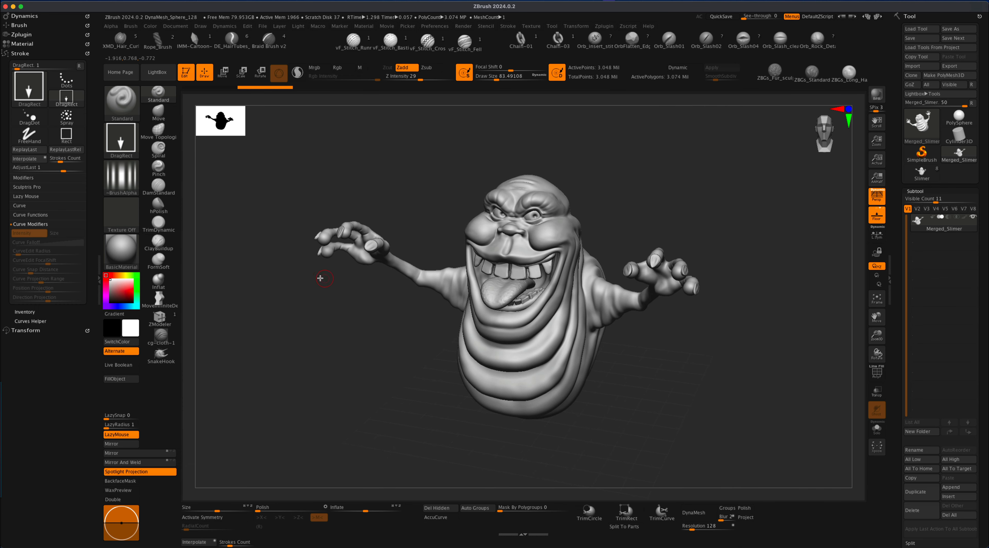
mouse_move(447, 235)
left_mouse_down()
mouse_move(436, 214)
mouse_move(451, 221)
left_mouse_up()
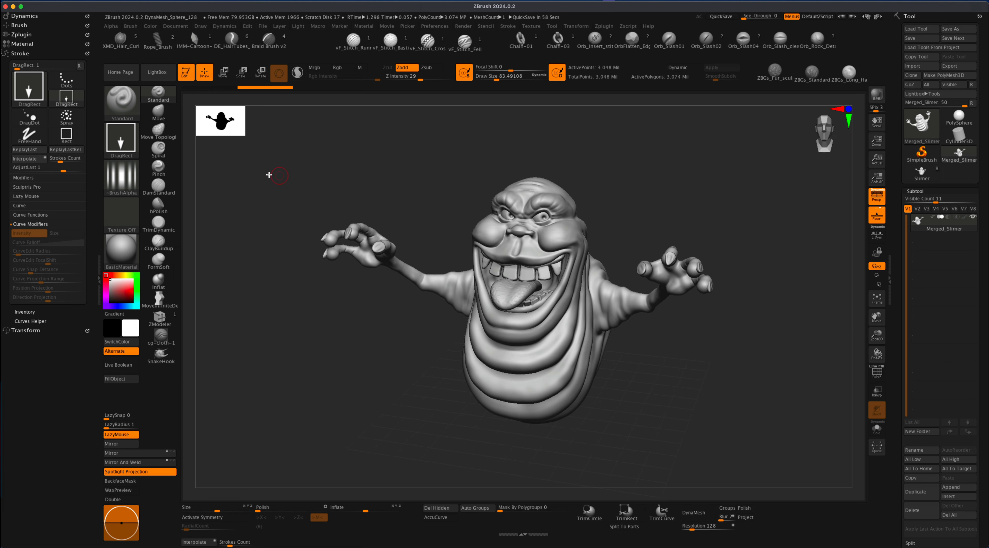
mouse_move(285, 205)
left_mouse_down()
mouse_move(285, 215)
mouse_move(287, 207)
left_mouse_up()
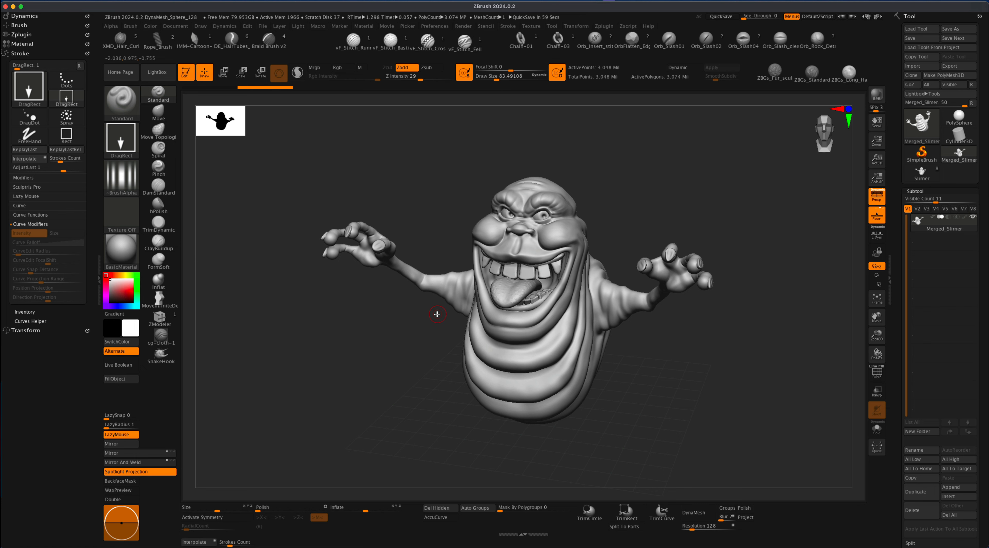
Step: Pre-process the merged Slimer model with Decimation Master and decimate it at 20%
left_click(21, 35)
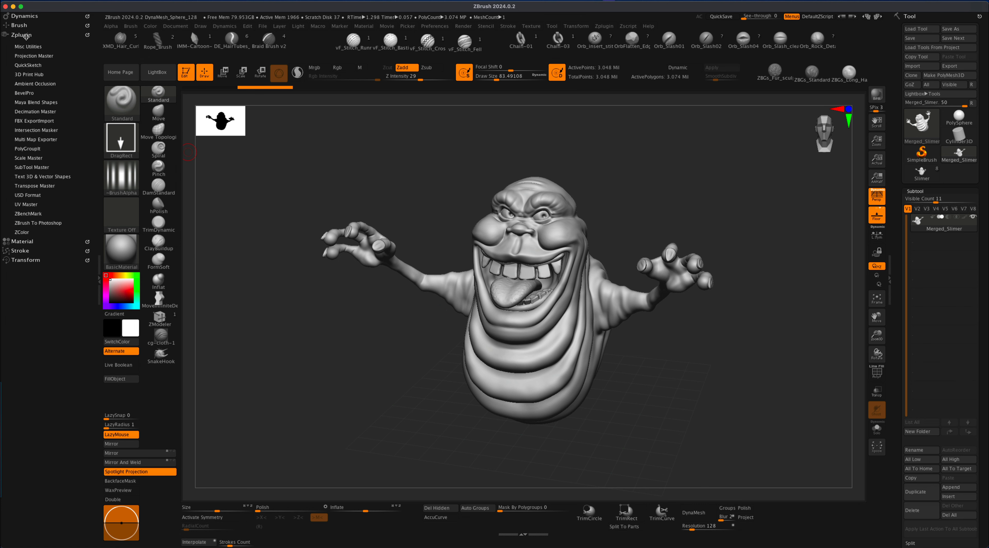
left_click(38, 111)
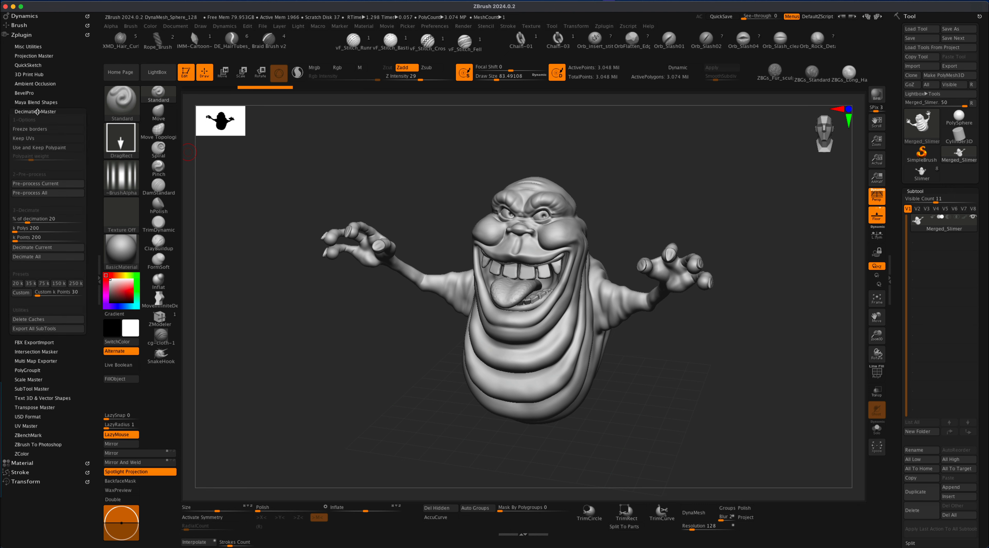
left_click(63, 184)
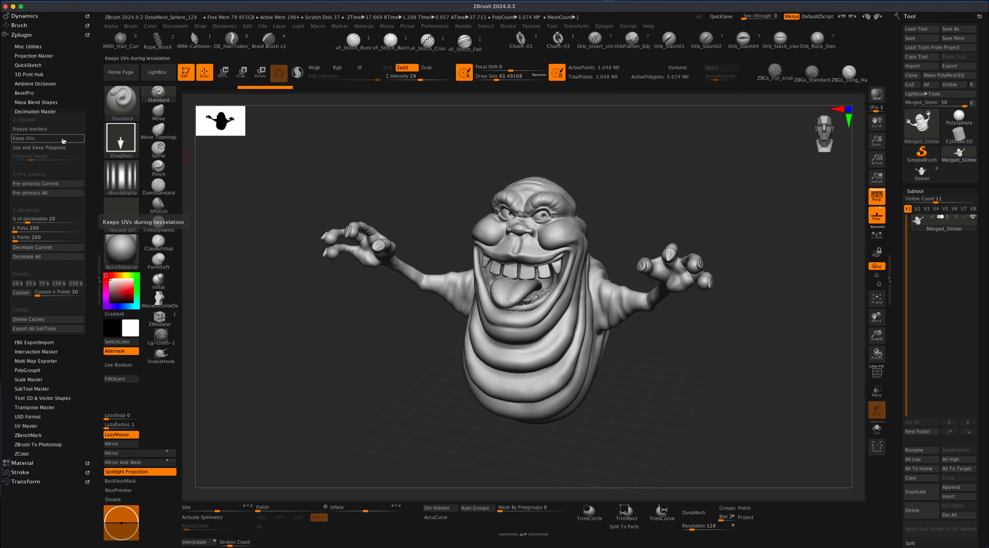
left_click(64, 247)
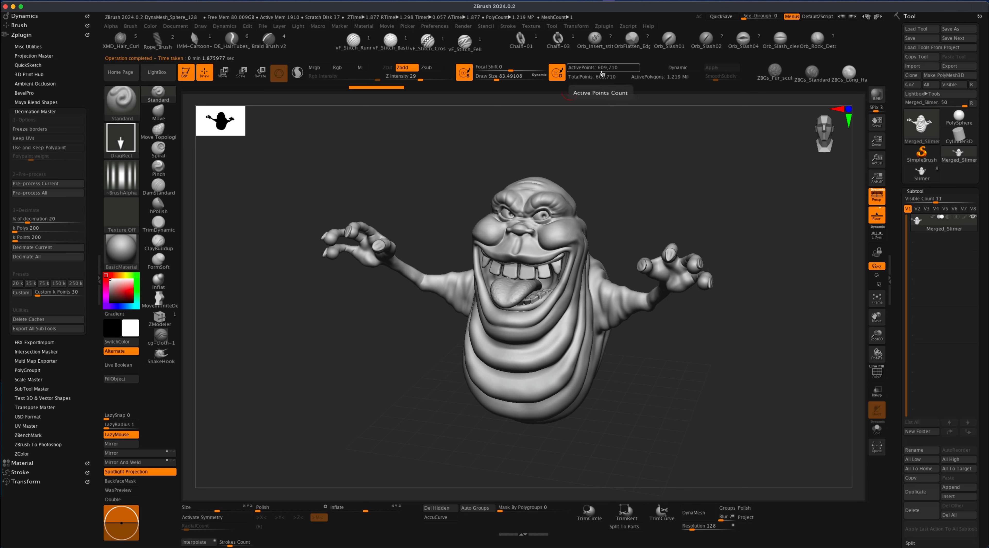
Step: Show the PolyFrame display and assign automatic polygroups to the separate parts of the decimated Slimer
left_click_drag(725, 356, 736, 370)
left_click(878, 372)
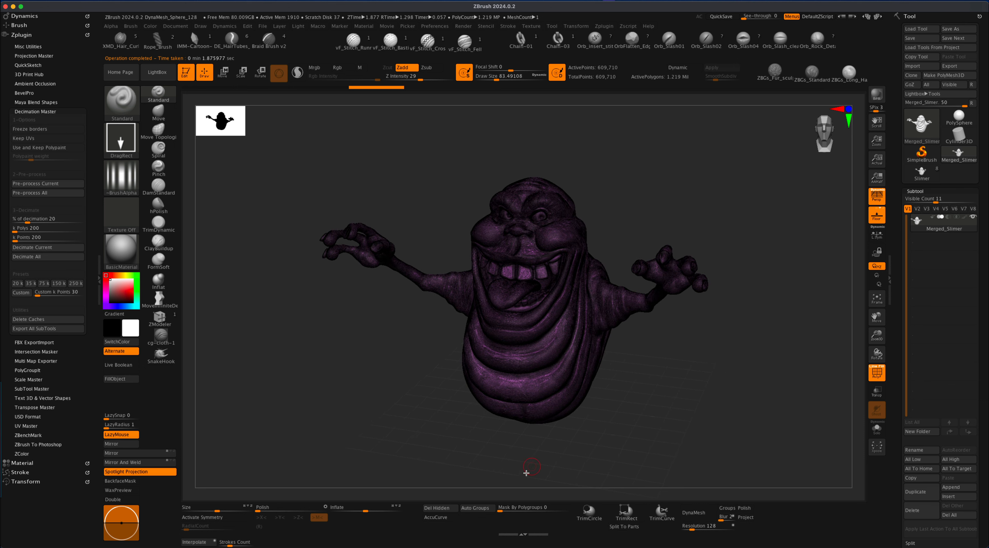
left_click_drag(567, 457, 673, 433)
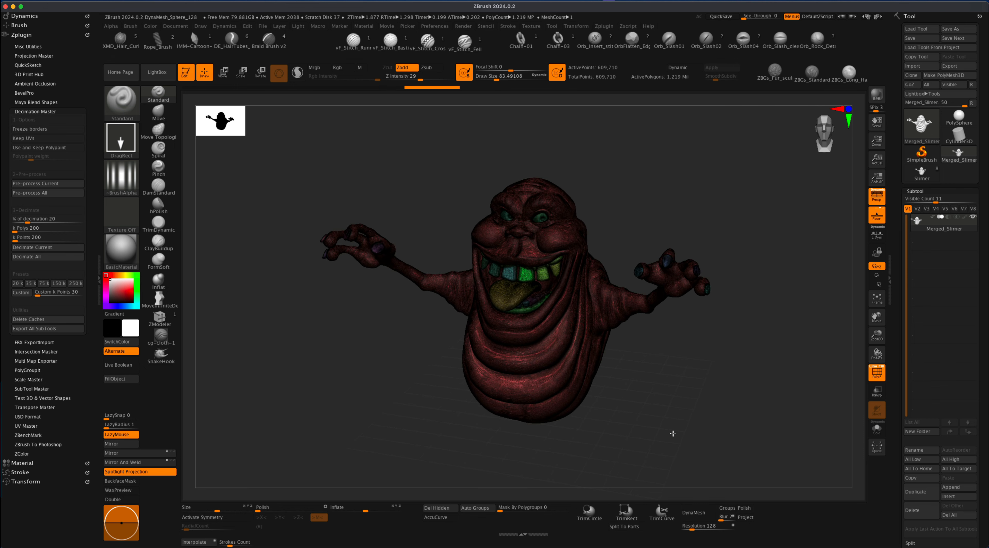
Step: Examine the polygroups on the teeth, eyes, tongue and nails, and turn the PolyFrame display off
left_click_drag(624, 221, 698, 272)
mouse_move(672, 371)
left_mouse_down("alt")
mouse_move(677, 360)
mouse_move(672, 373)
left_mouse_up("alt")
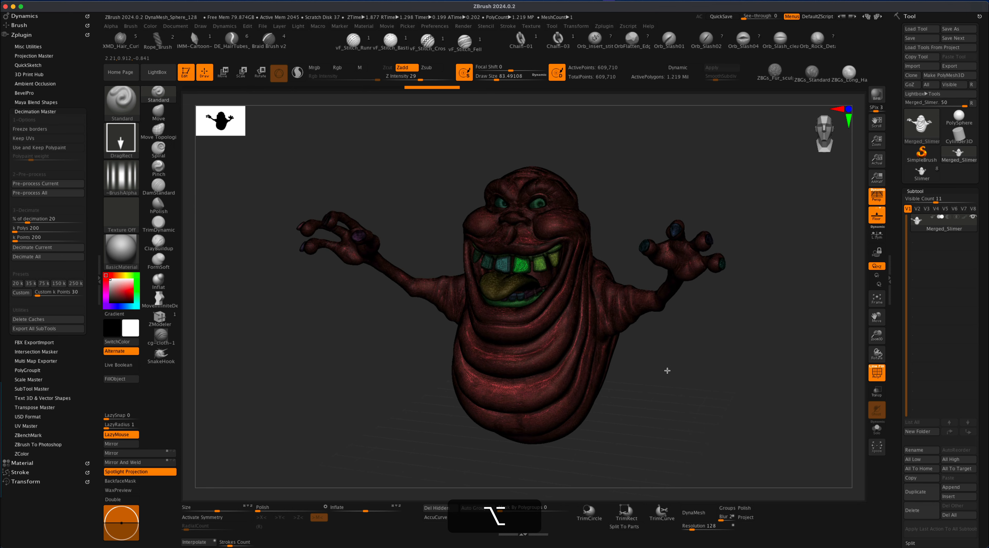
left_click_drag(667, 370, 791, 345, "alt")
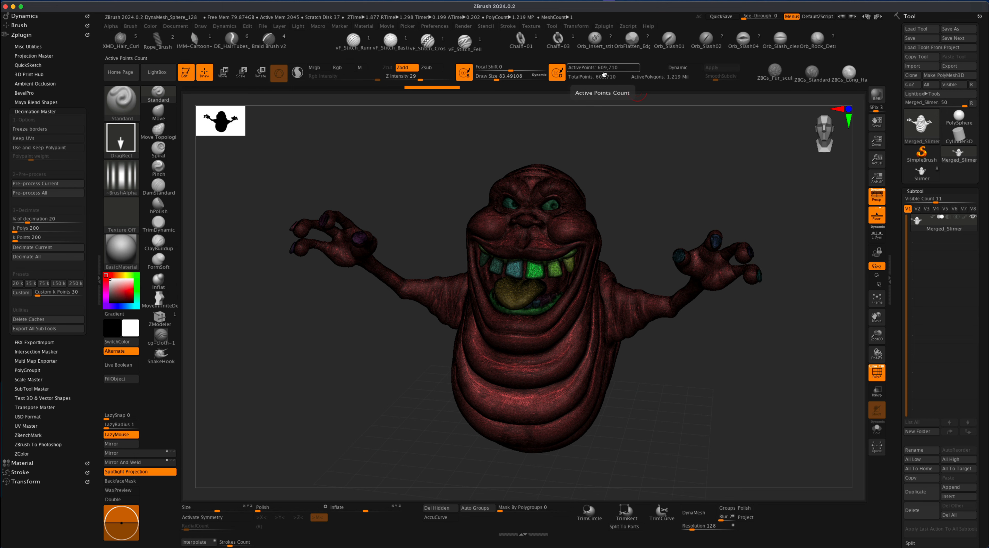
left_click_drag(636, 170, 637, 176)
left_click(871, 376)
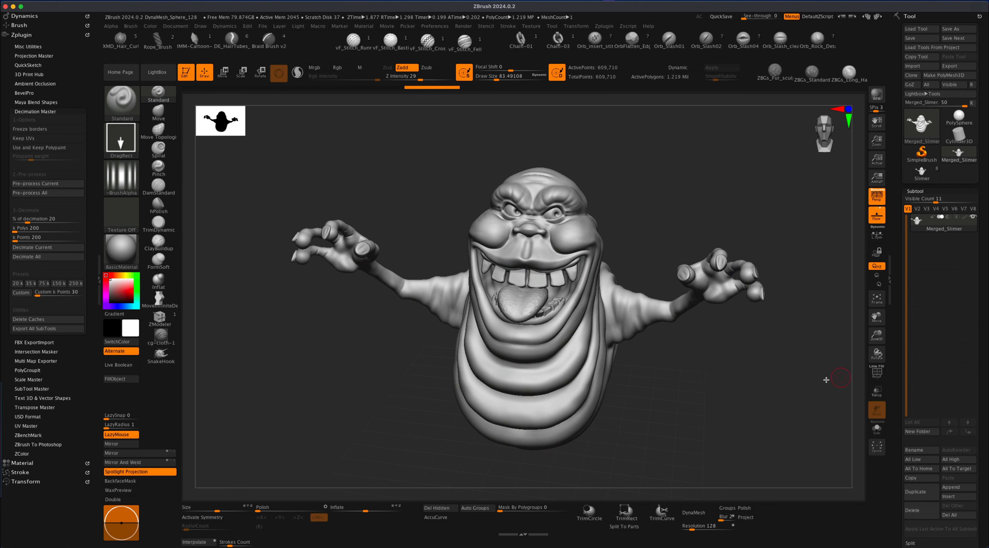
left_click_drag(787, 373, 611, 346, "alt")
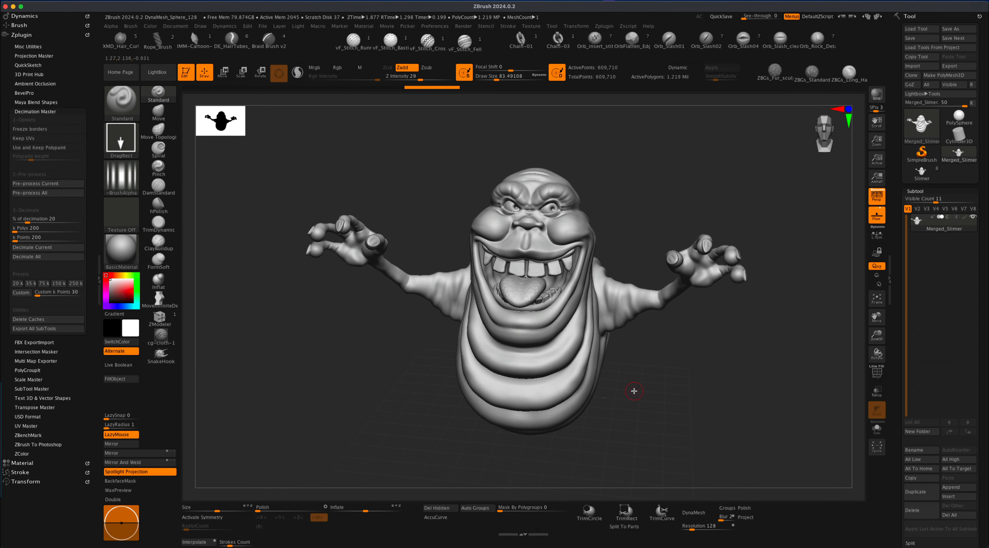
mouse_move(634, 391)
left_mouse_down("alt")
mouse_move(637, 382)
mouse_move(639, 394)
mouse_move(668, 395)
mouse_move(625, 393)
mouse_move(623, 364)
mouse_move(634, 369)
left_mouse_up("alt")
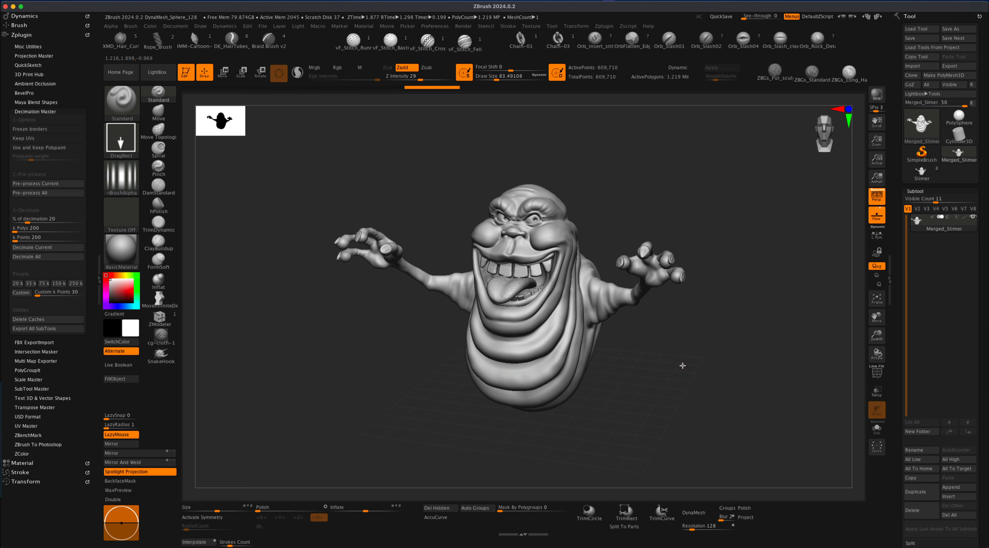
left_click_drag(682, 365, 647, 358)
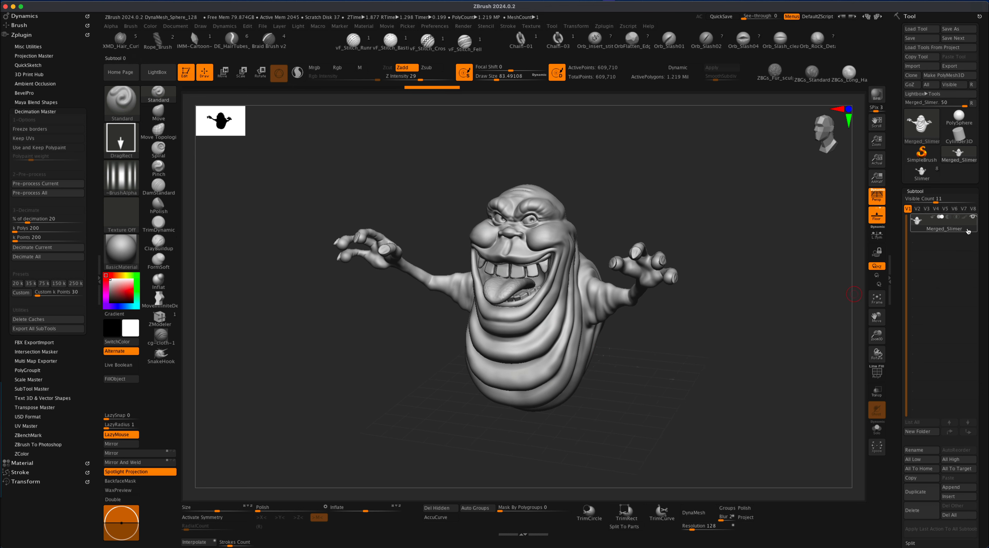
left_click_drag(770, 337, 764, 337, "alt")
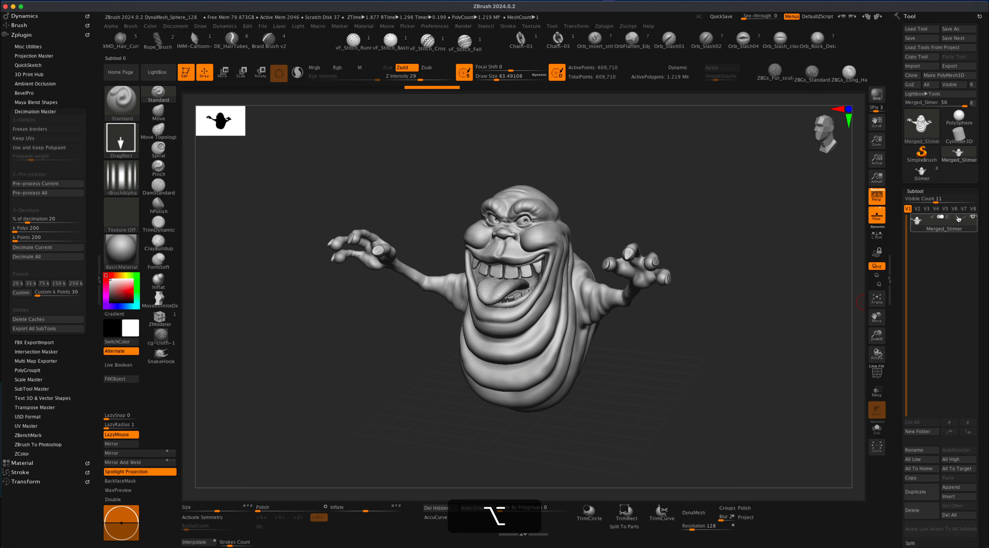
Step: Change the Slimer model's material to the standard material BasicMaterial2
left_click(121, 252)
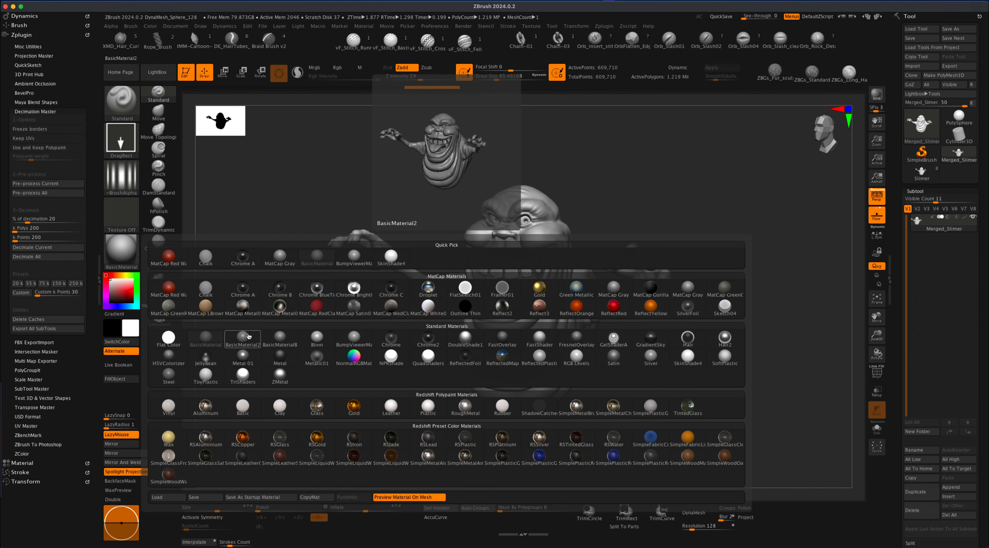
left_click(248, 337)
left_click_drag(391, 383, 389, 380)
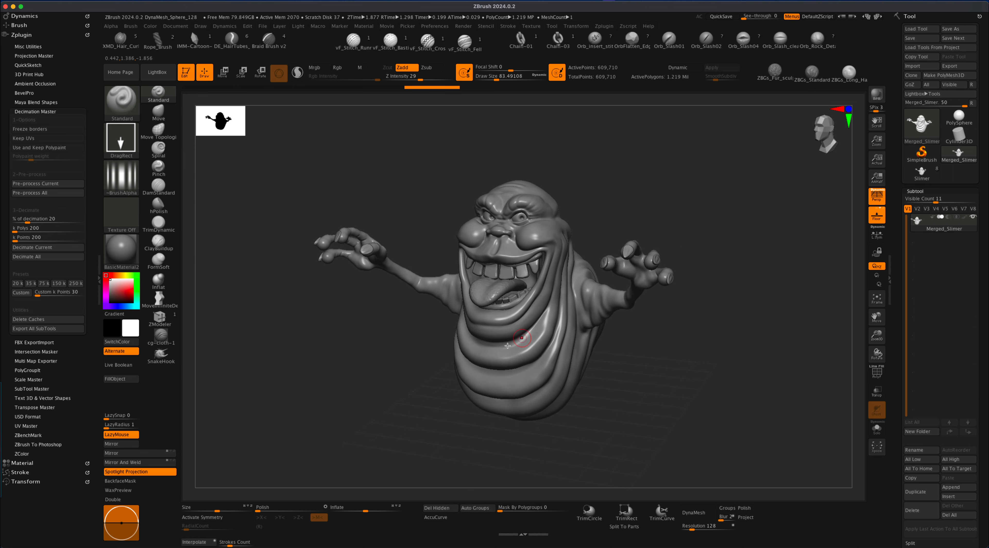
left_click_drag(430, 354, 437, 351)
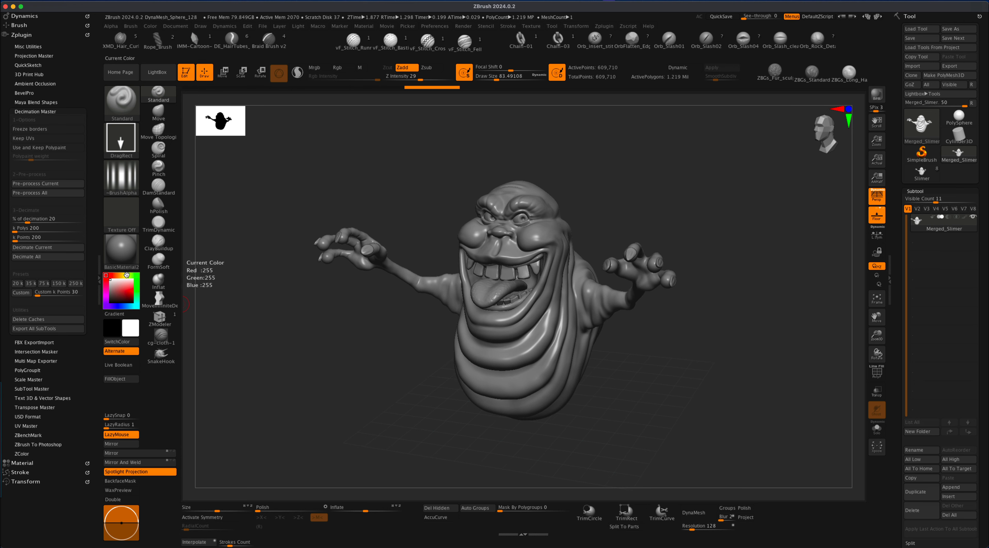
Step: Set the current colour to a dark green as Slimer's skin tone and check it on the model
left_click(133, 275)
left_click_drag(127, 295, 126, 300)
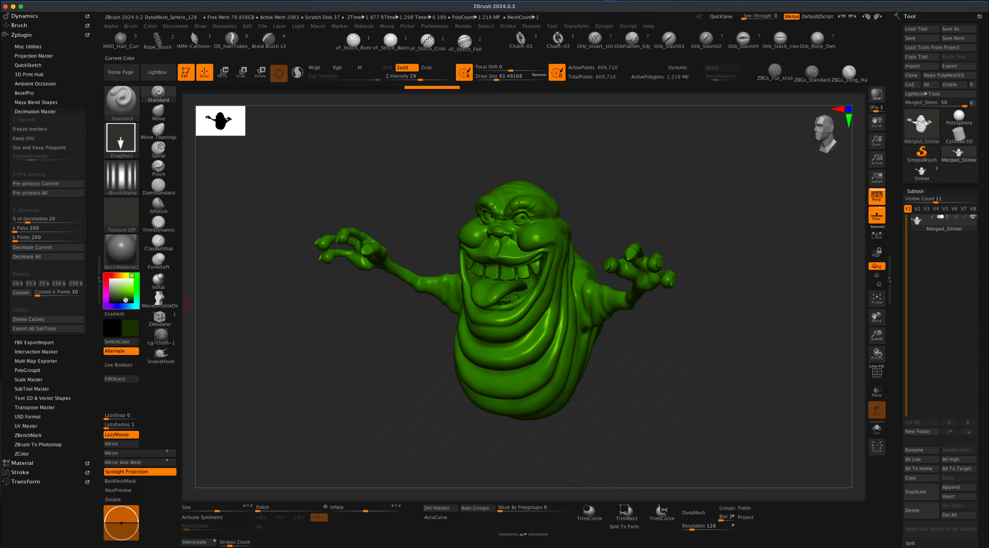
left_click_drag(127, 300, 126, 300)
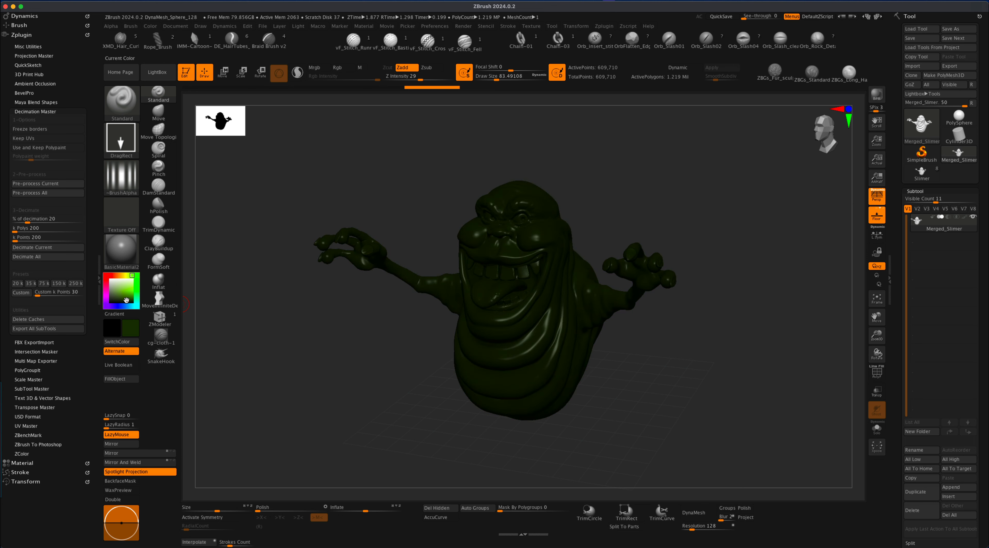
left_click_drag(353, 376, 358, 375, "alt")
left_click_drag(126, 301, 123, 297)
left_click_drag(349, 364, 359, 370, "alt")
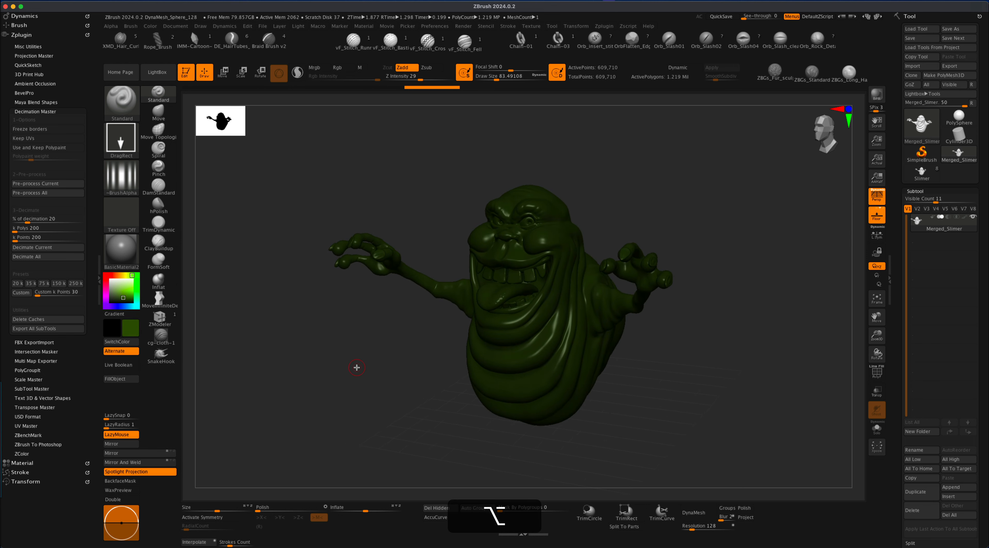
left_click_drag(460, 360, 401, 389)
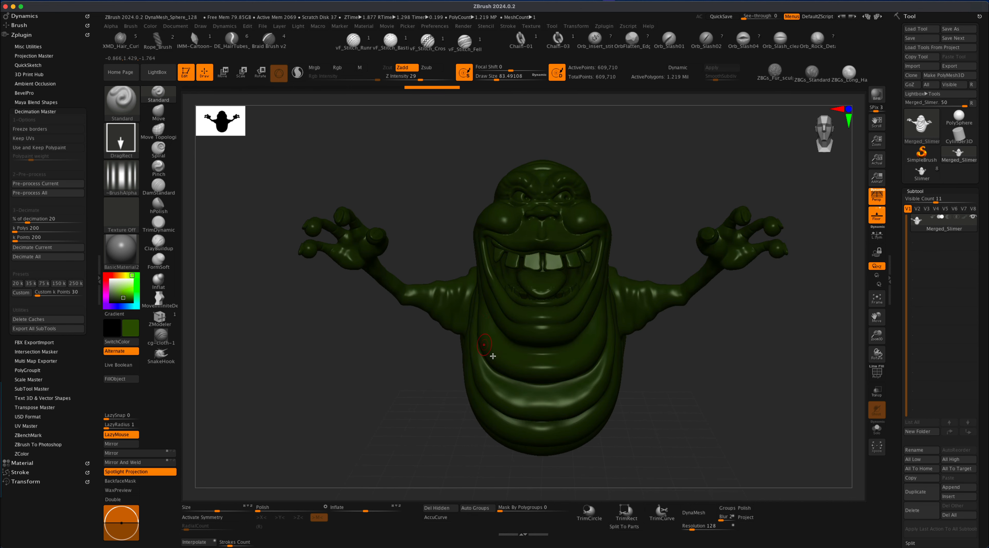
left_click_drag(673, 373, 623, 338)
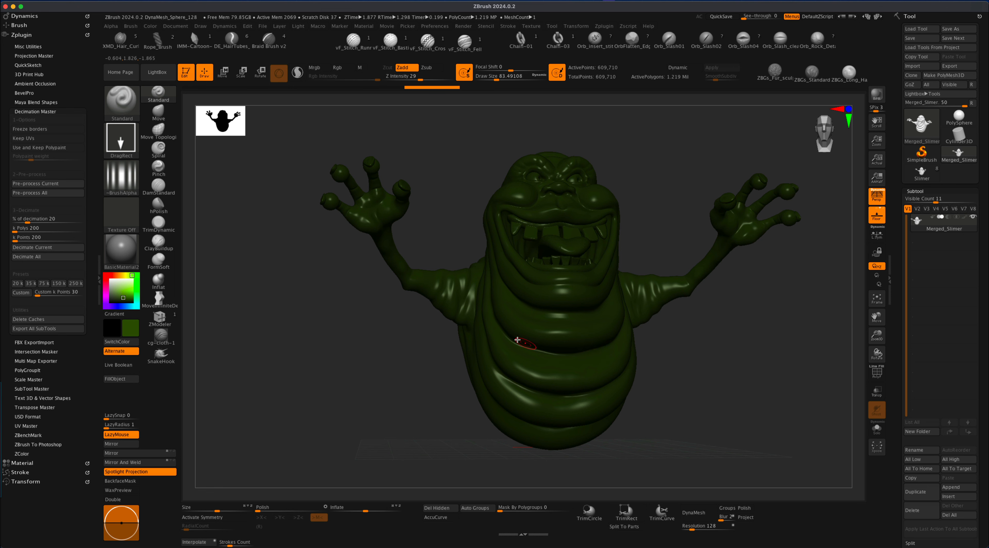
Step: Set the Standard brush to affect colour only, with Rgb on at intensity 100 and Zadd off
left_click_drag(707, 348, 720, 386)
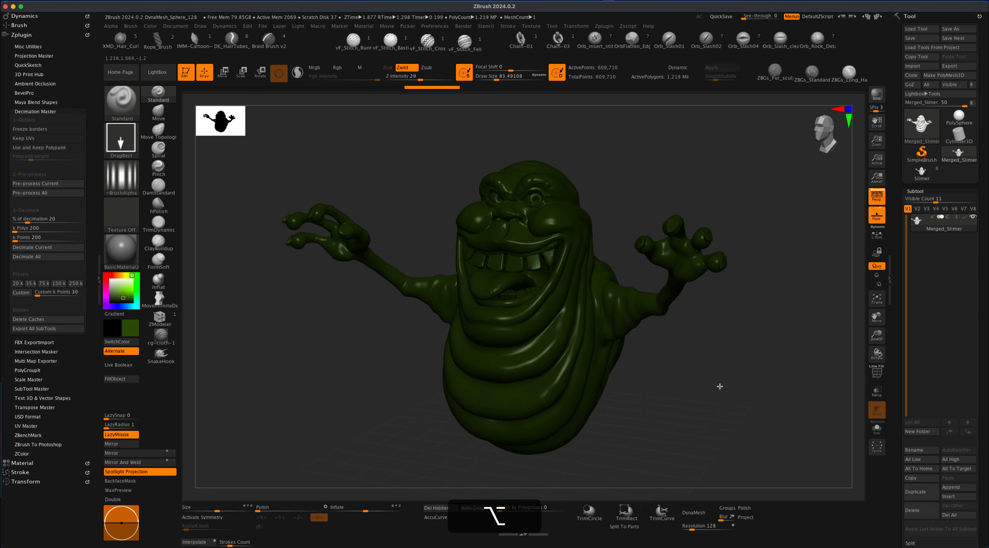
mouse_move(386, 338)
left_mouse_down()
mouse_move(369, 360)
mouse_move(382, 343)
left_mouse_up()
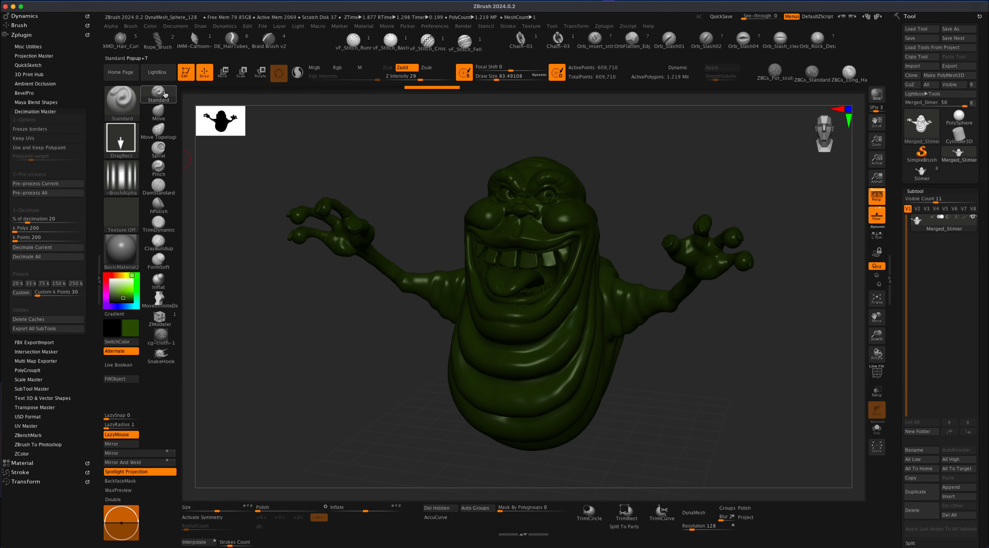
left_click(343, 71)
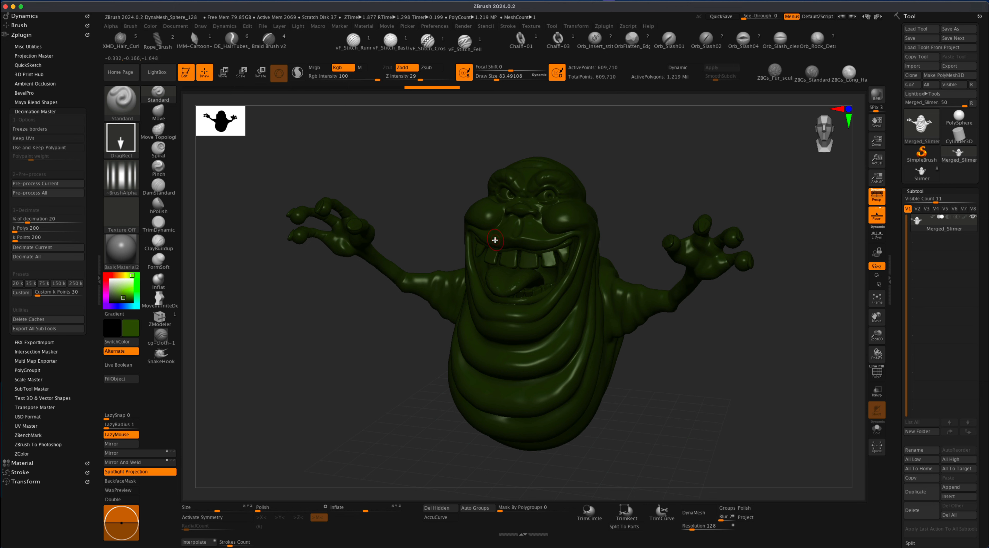
left_click(404, 71)
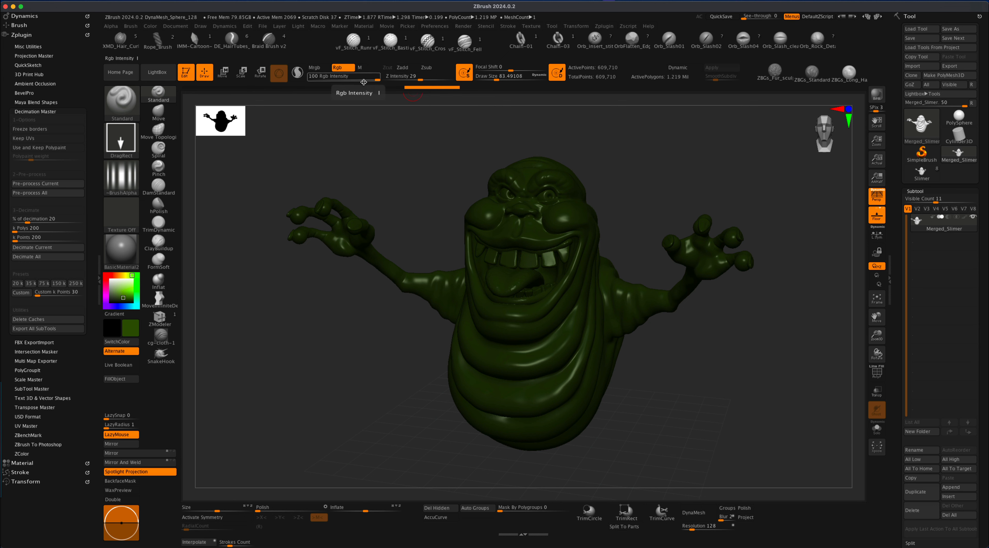
Step: Fill the whole Slimer object with the current dark green and check the base colour on the model
left_click_drag(660, 342, 630, 344)
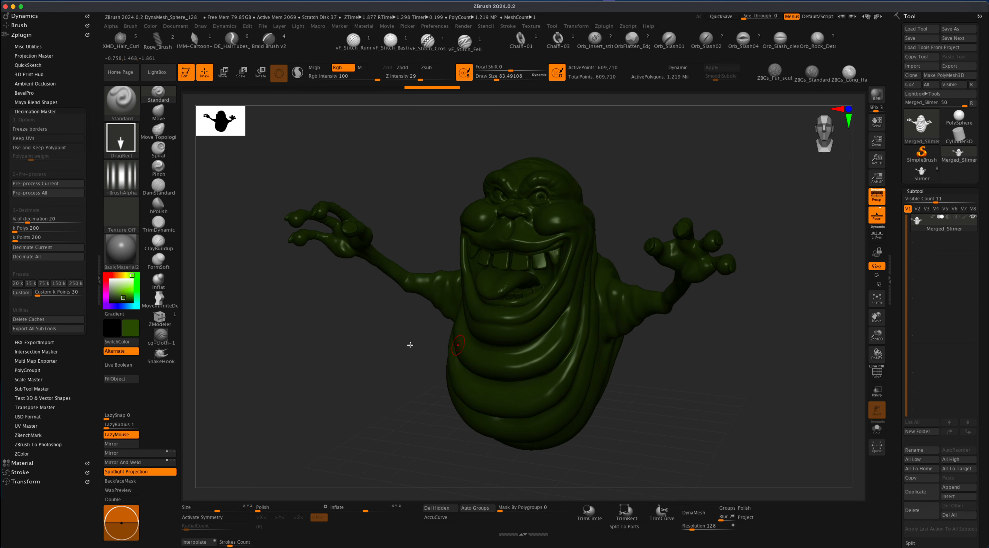
left_click(120, 379)
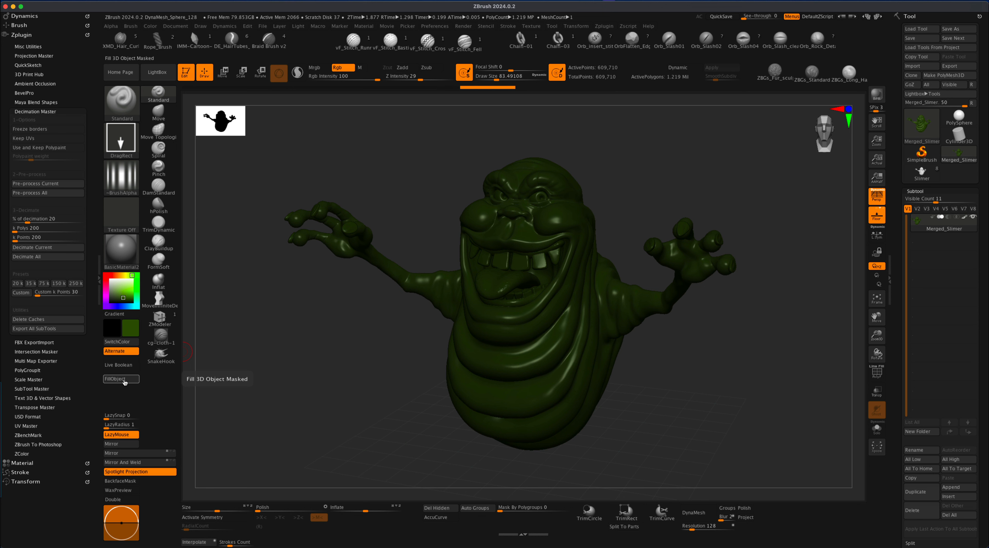
key("super")
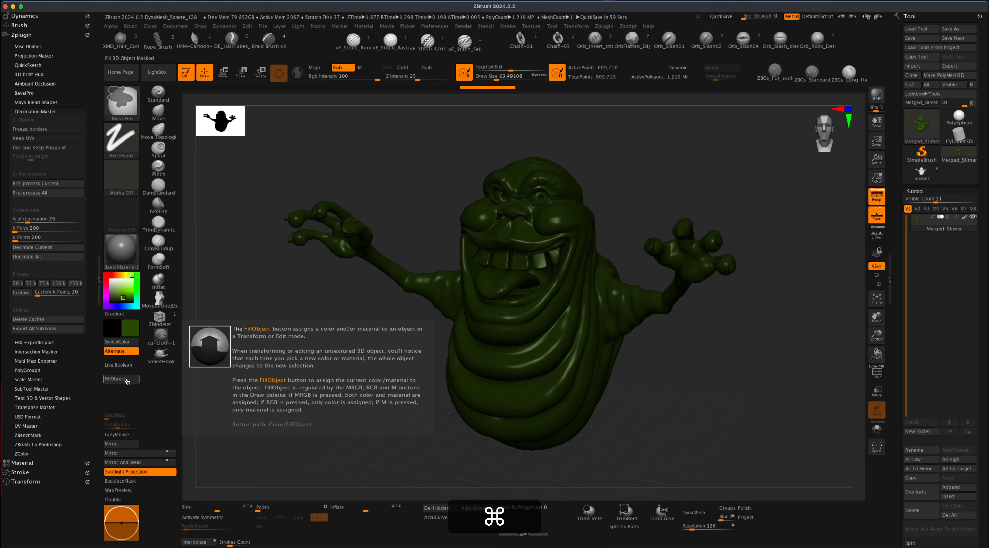
left_click(151, 26)
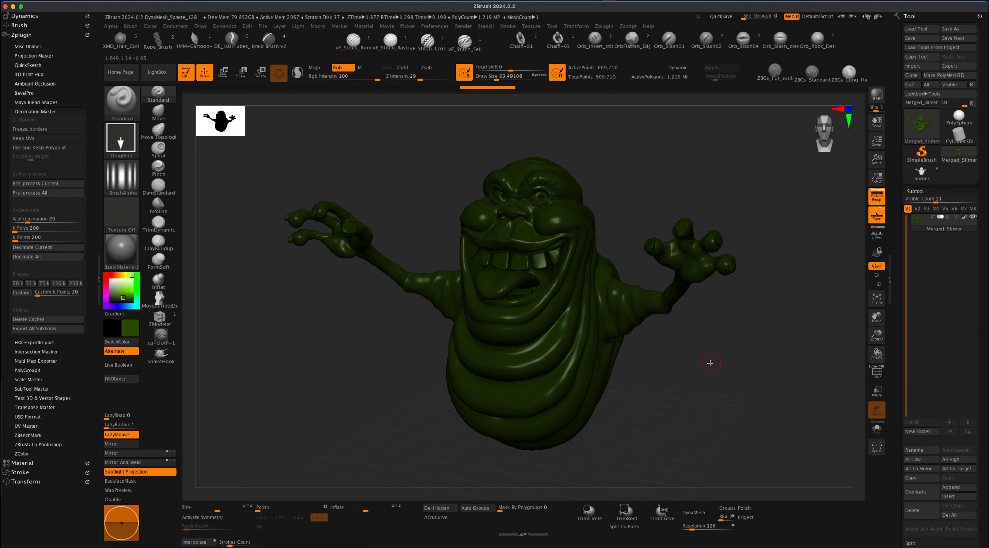
left_click_drag(710, 363, 665, 381)
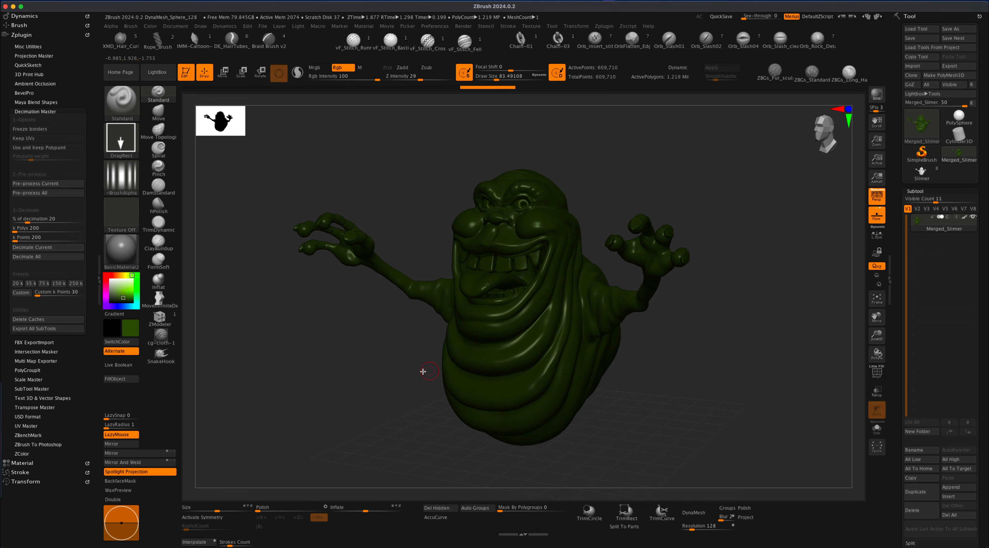
left_click_drag(433, 370, 413, 370)
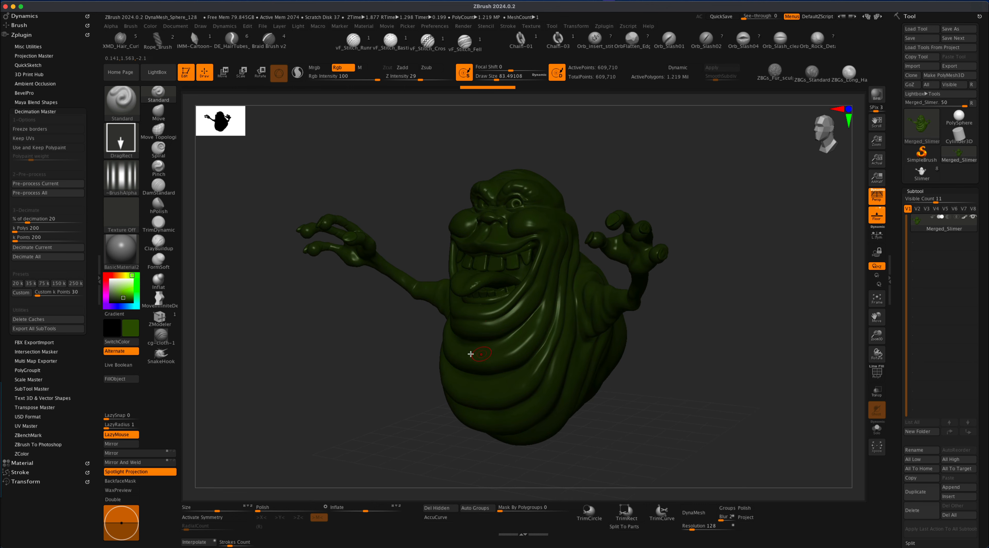
mouse_move(716, 400)
left_mouse_down()
mouse_move(713, 385)
mouse_move(716, 405)
mouse_move(728, 407)
left_mouse_up()
Step: Mask the Slimer with Mask PeaksAndValleys, using PVRange 4 and PVCoverage 25
left_click(944, 208)
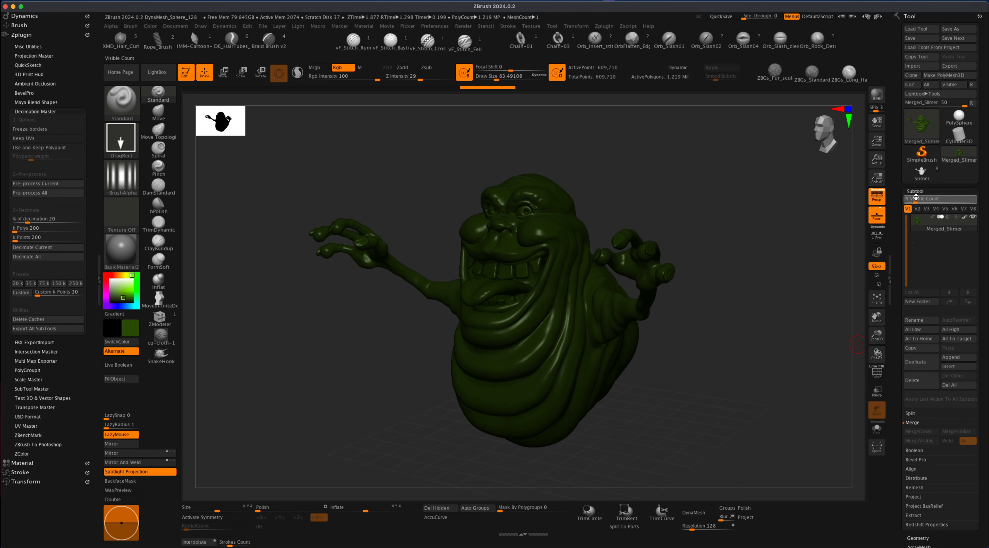
left_click_drag(821, 330, 774, 324)
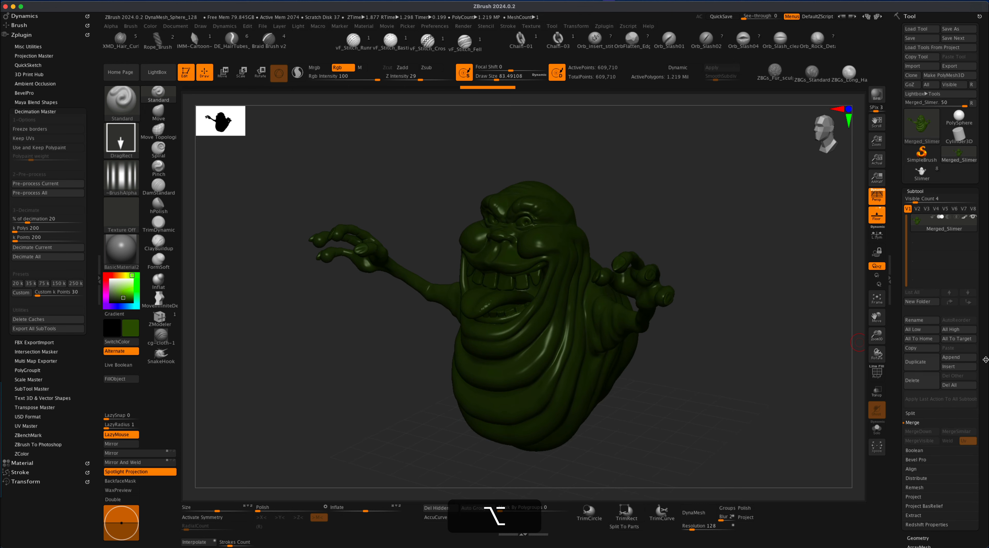
scroll(985, 285, "down", 10)
scroll(986, 285, "down", 1)
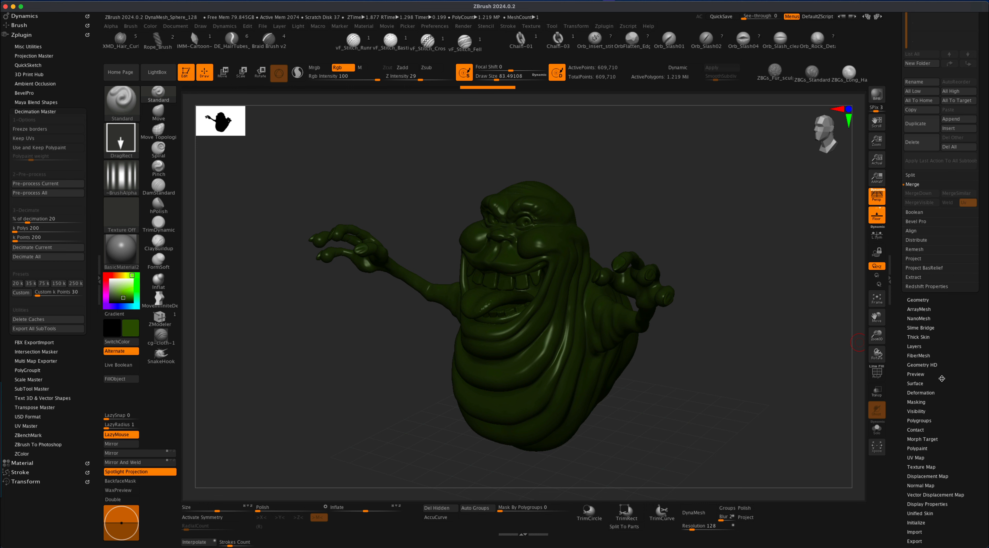
left_click(924, 401)
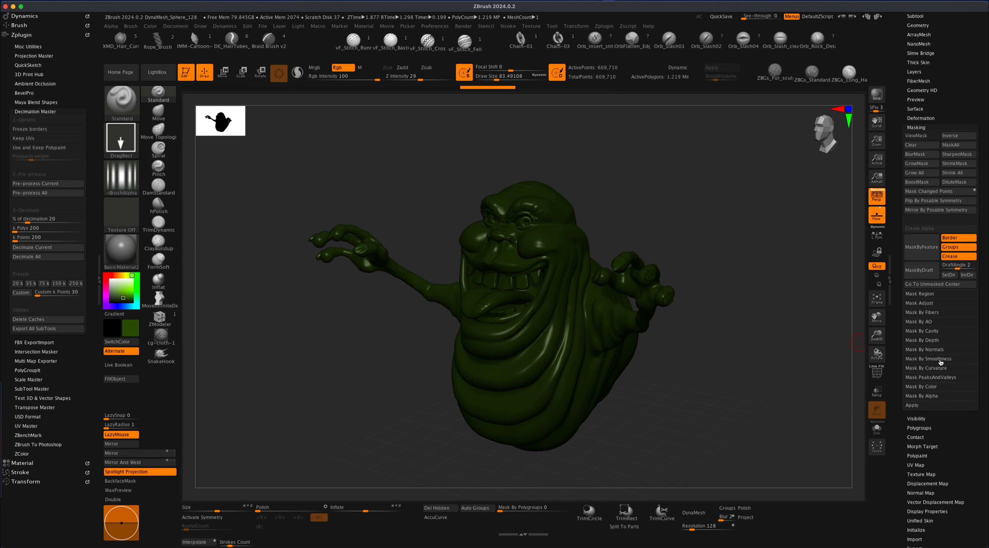
left_click(938, 378)
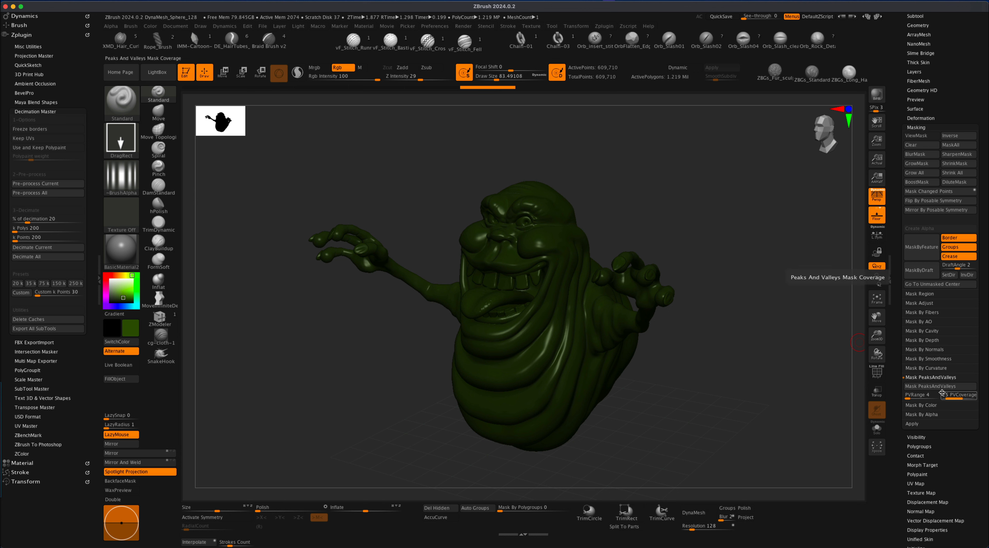
left_click(931, 387)
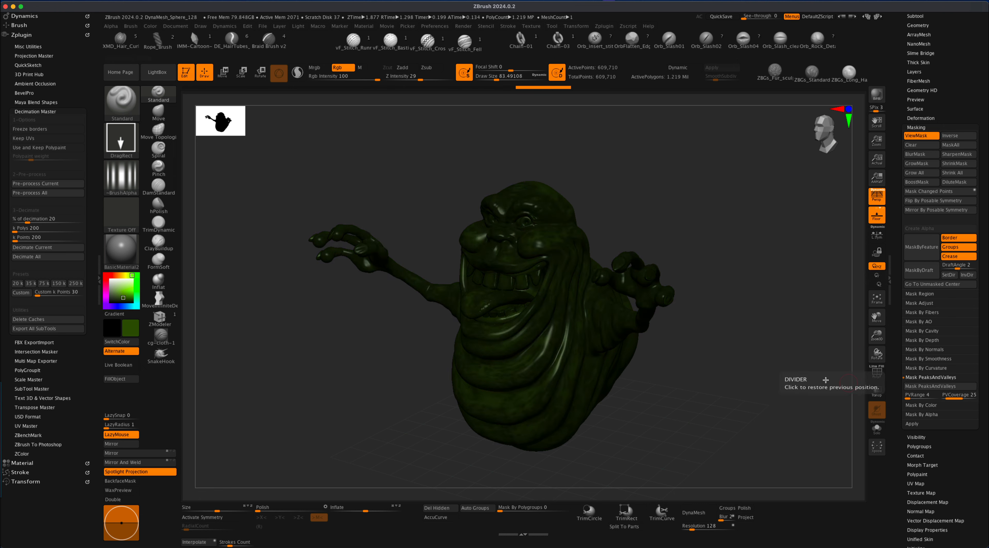
left_click_drag(755, 357, 738, 368)
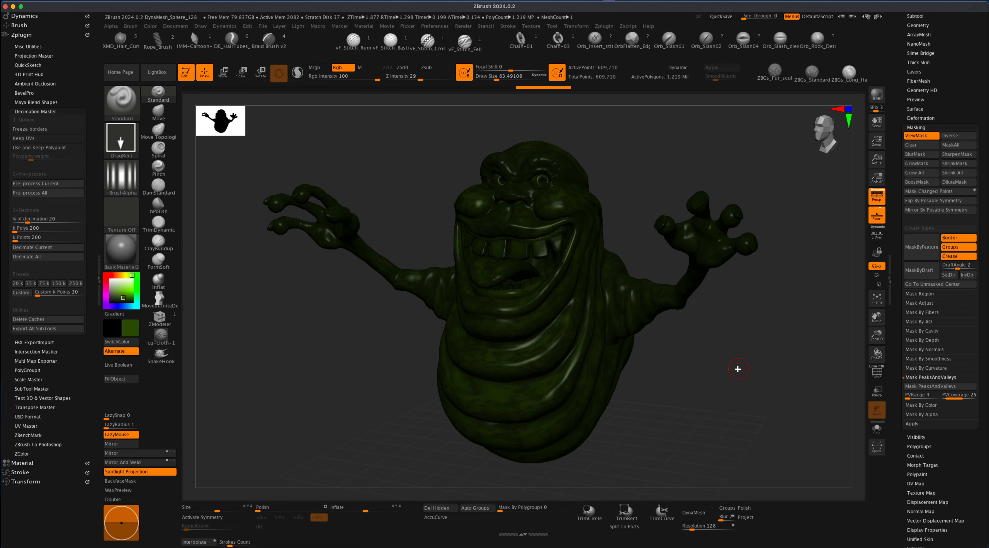
Step: Choose a lighter green, invert the mask, fill the unmasked areas of the Slimer with it and clear the mask
left_click_drag(124, 297, 121, 292)
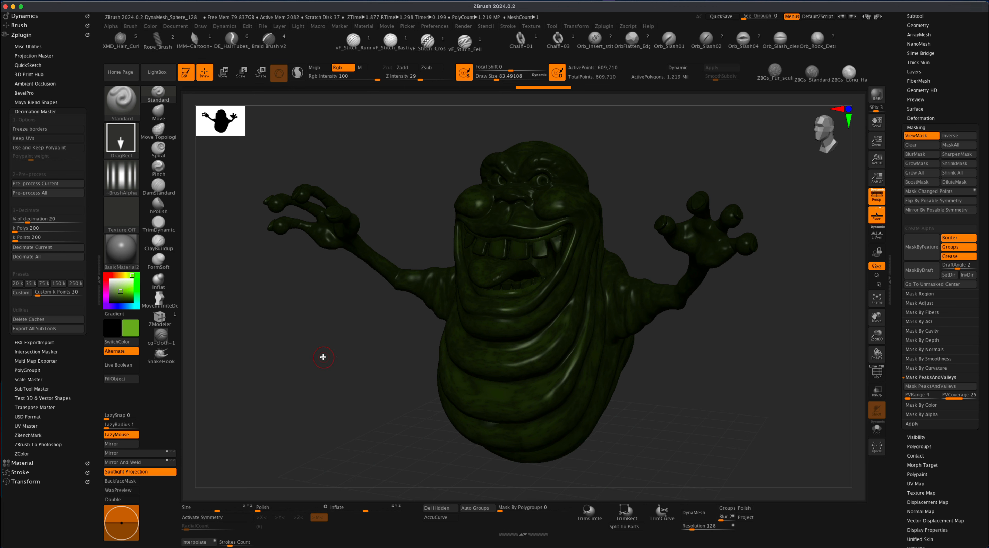
left_click(351, 332, "super")
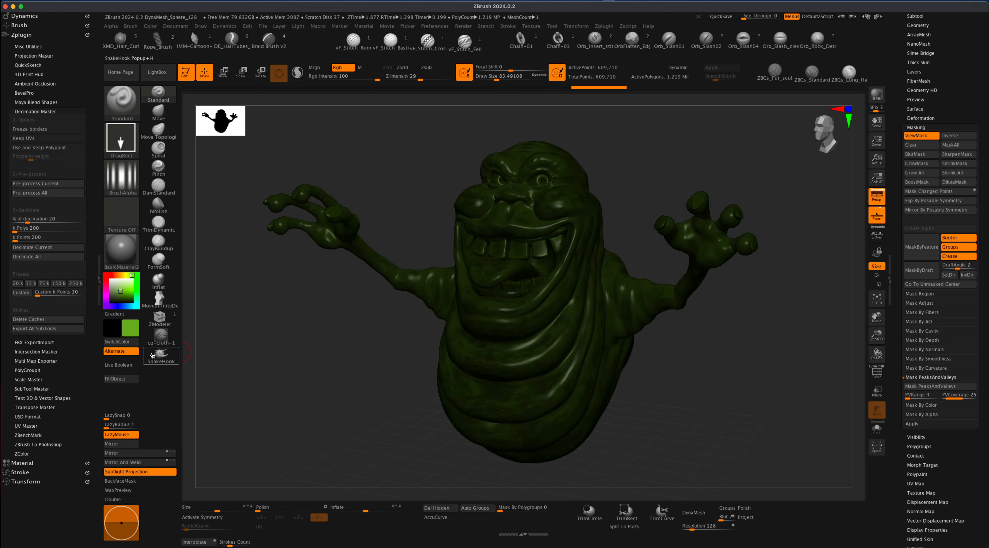
left_click(310, 354, "super")
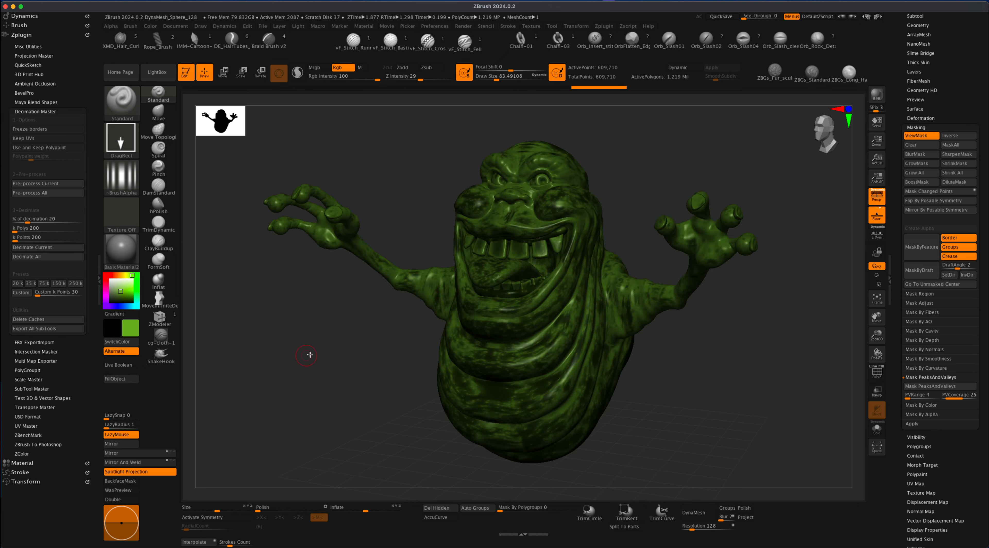
left_click_drag(315, 309, 360, 360, "super")
Step: Examine the two-tone green colouring on Slimer's face, arms and body folds from both sides
mouse_move(544, 400)
left_mouse_down()
mouse_move(680, 412)
mouse_move(654, 405)
left_mouse_up()
mouse_move(645, 404)
left_mouse_down()
mouse_move(760, 406)
mouse_move(686, 412)
mouse_move(731, 412)
mouse_move(688, 411)
mouse_move(711, 409)
mouse_move(697, 403)
left_mouse_up()
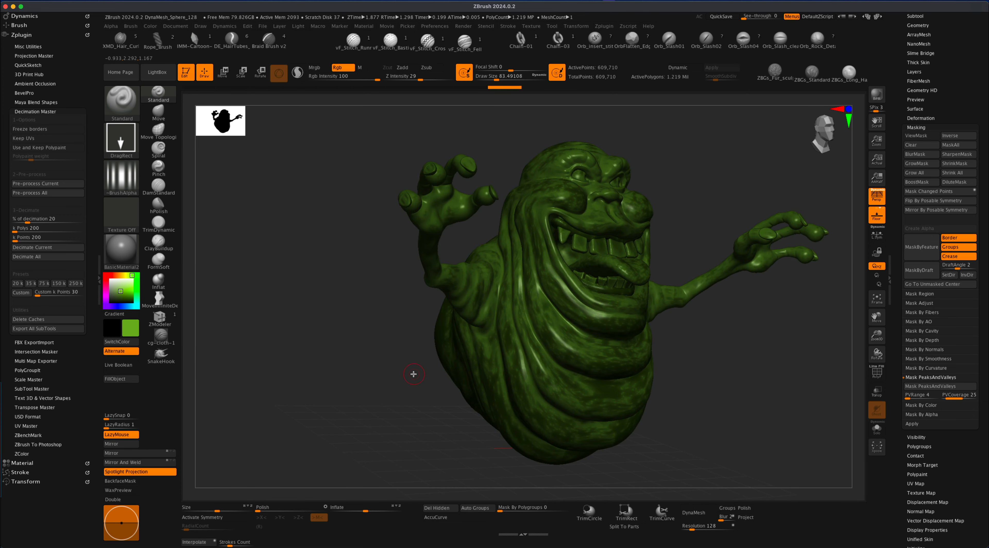
left_click_drag(413, 374, 495, 334)
left_click_drag(718, 381, 676, 376)
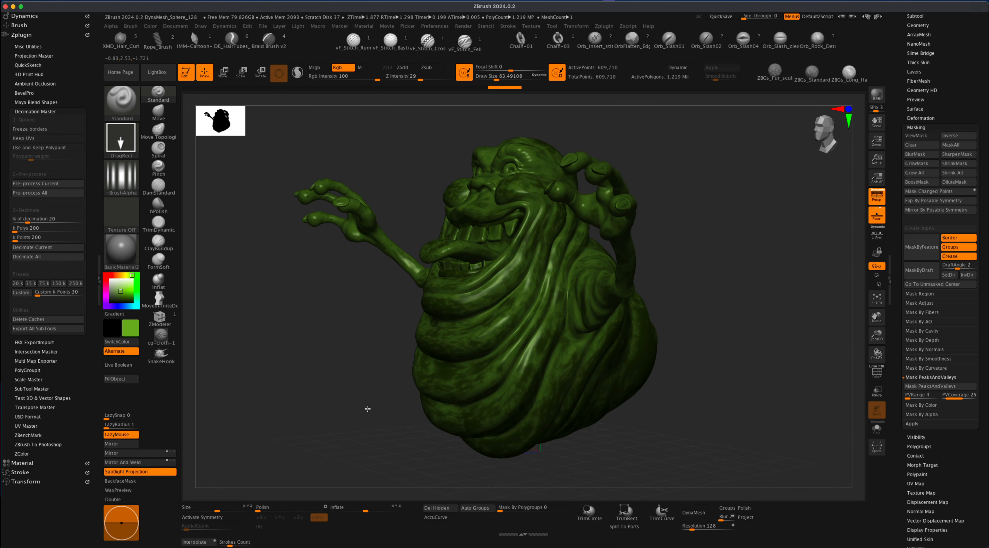
left_click_drag(368, 408, 371, 411)
mouse_move(760, 406)
left_mouse_down("alt")
mouse_move(764, 433)
mouse_move(702, 384)
mouse_move(731, 403)
mouse_move(718, 413)
mouse_move(742, 416)
mouse_move(684, 411)
left_mouse_up("alt")
mouse_move(409, 429)
left_mouse_down()
mouse_move(380, 433)
mouse_move(340, 406)
mouse_move(369, 413)
mouse_move(407, 389)
mouse_move(365, 410)
mouse_move(391, 372)
left_mouse_up()
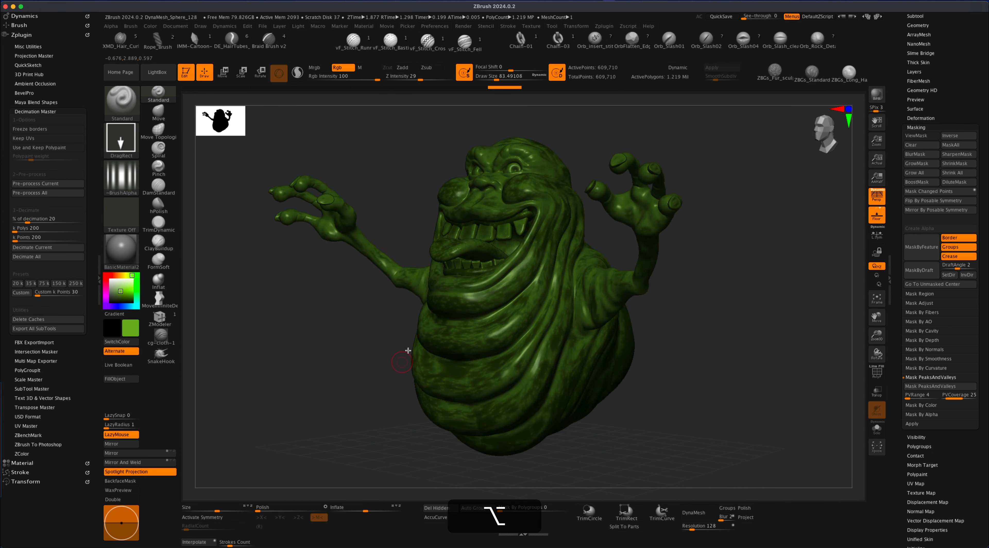
Step: Set the Rgb intensity to 5 and fill the Slimer with the lighter green to soften the colour contrast
left_click(378, 79)
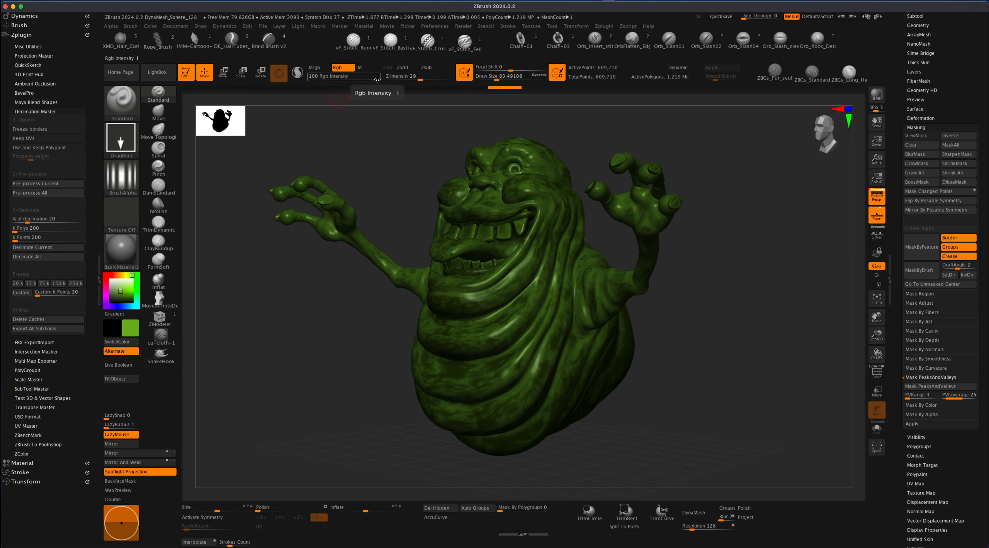
left_click_drag(378, 79, 330, 77)
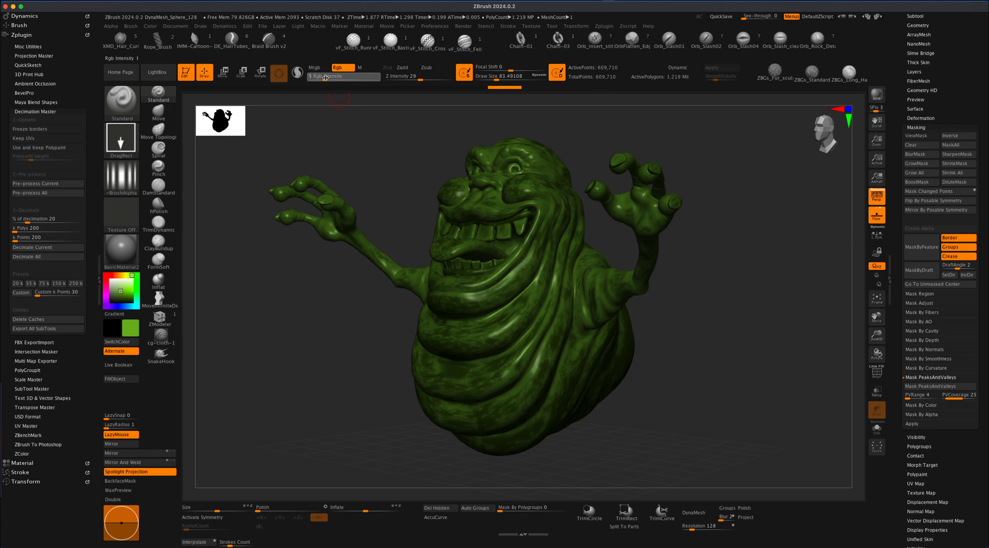
left_click(326, 78)
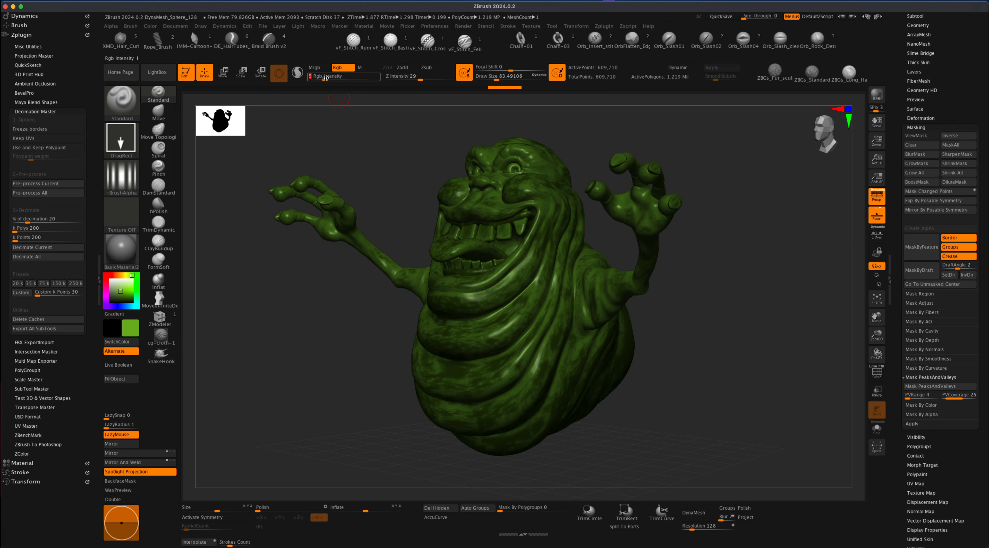
left_click(130, 379)
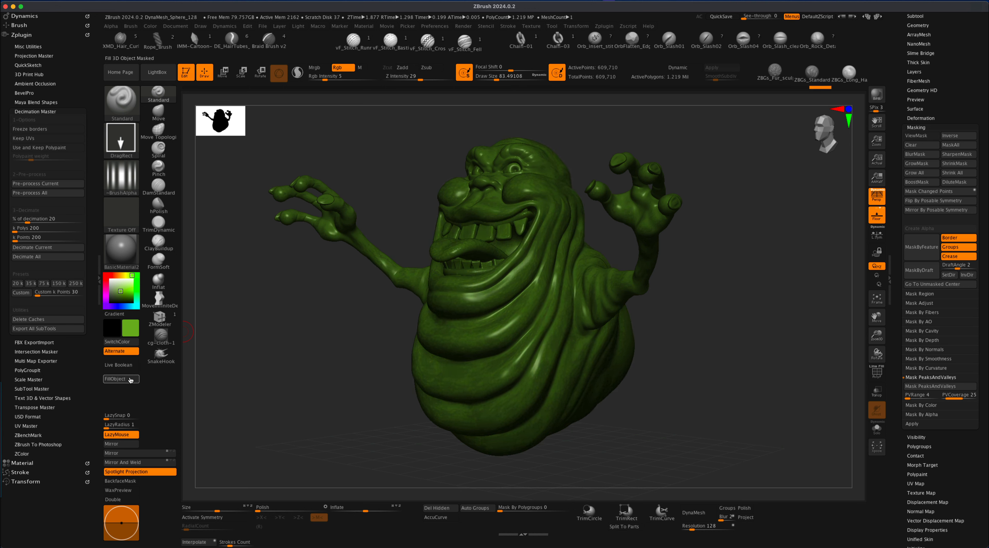
left_click_drag(296, 387, 611, 357)
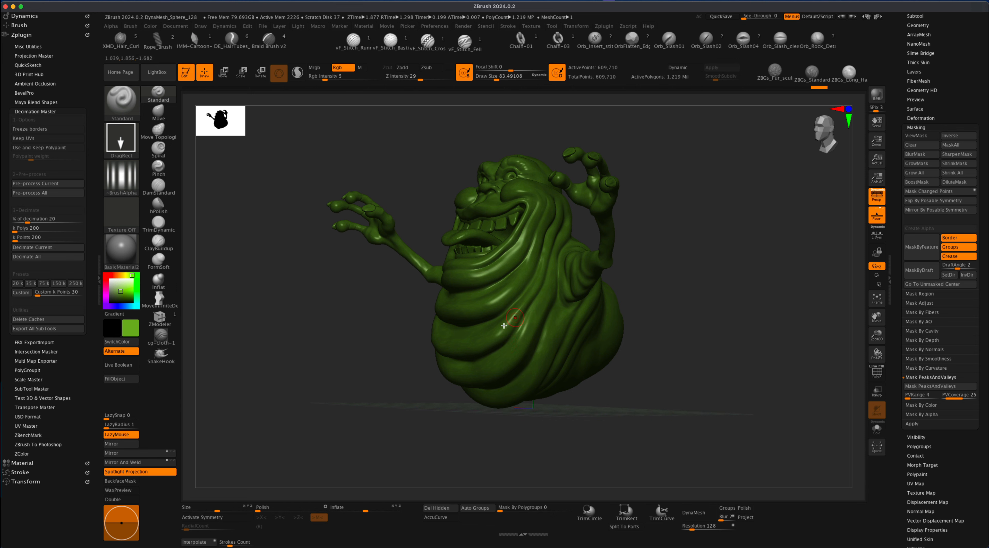
left_click_drag(384, 381, 331, 378)
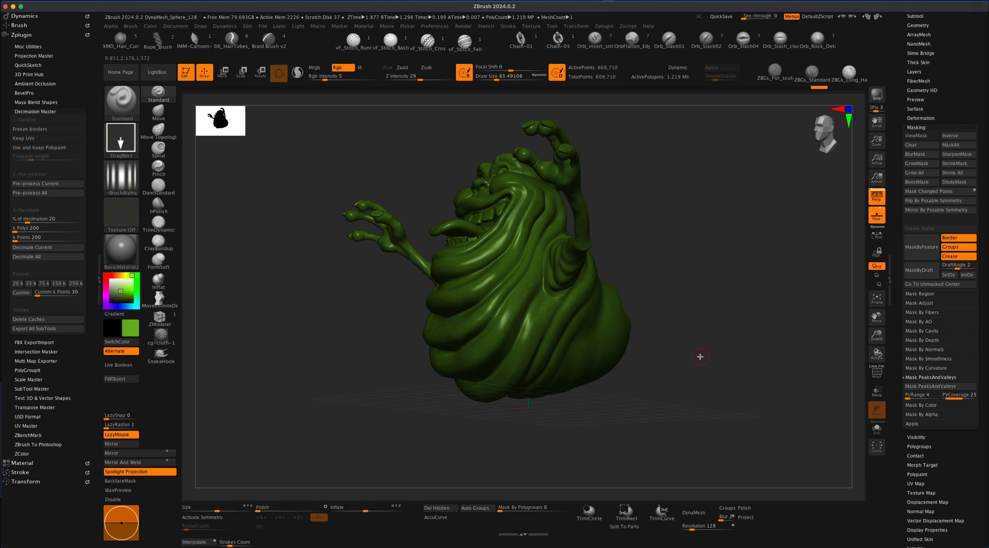
left_click_drag(700, 356, 534, 290)
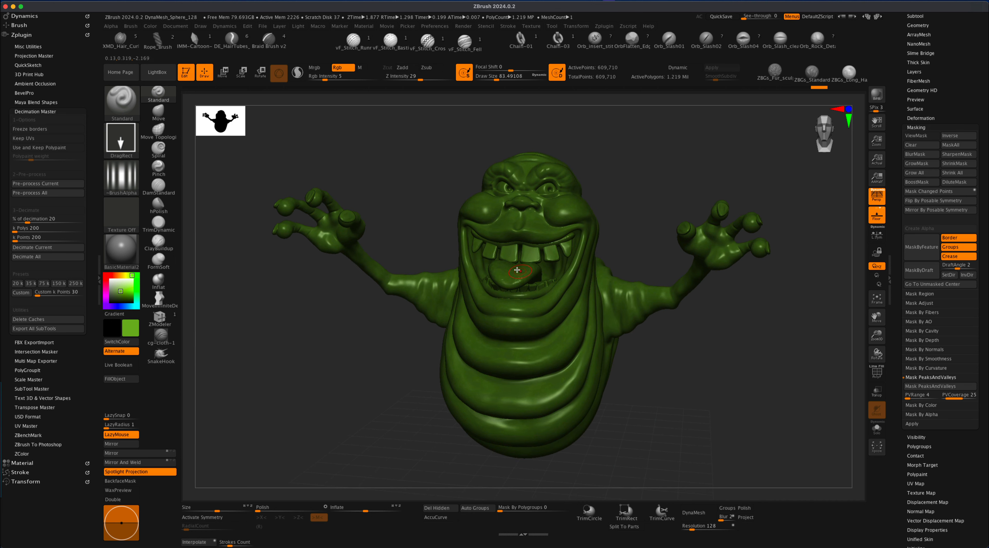
left_click_drag(680, 369, 641, 332)
mouse_move(690, 369)
left_mouse_down()
mouse_move(673, 358)
mouse_move(674, 327)
mouse_move(665, 331)
mouse_move(669, 361)
mouse_move(682, 360)
mouse_move(689, 376)
mouse_move(691, 363)
left_mouse_up()
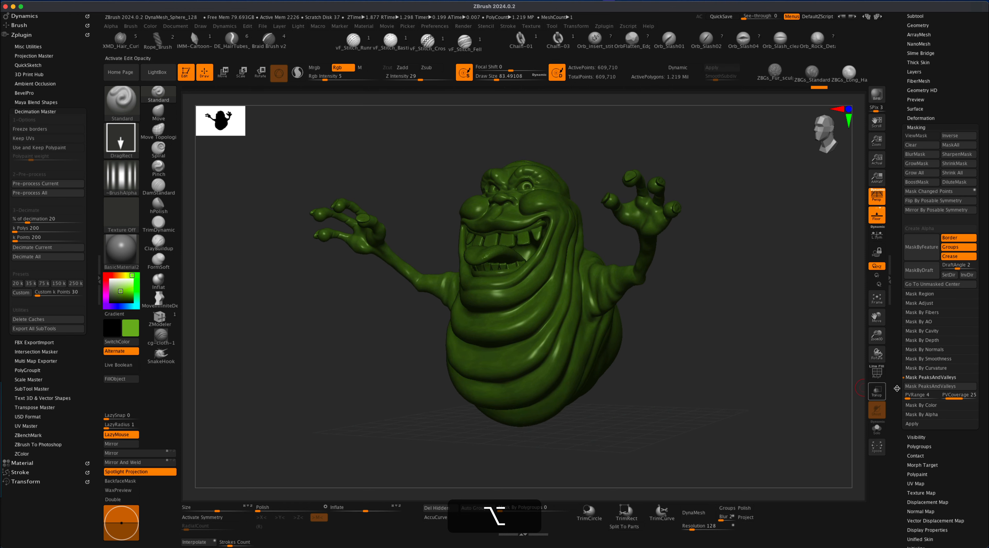
Step: Mask the Slimer by surface curvature with a strength of 59
left_click(941, 368)
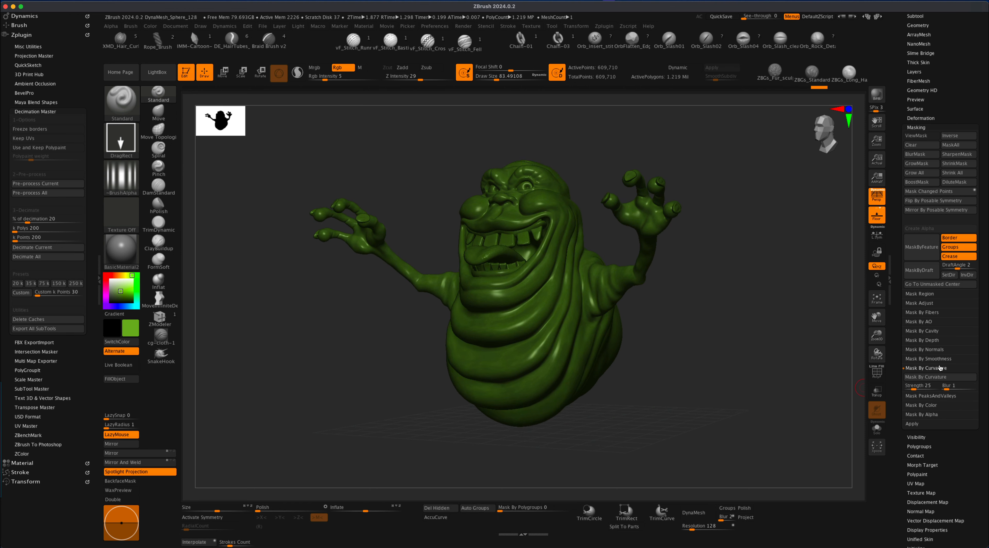
left_click(937, 377)
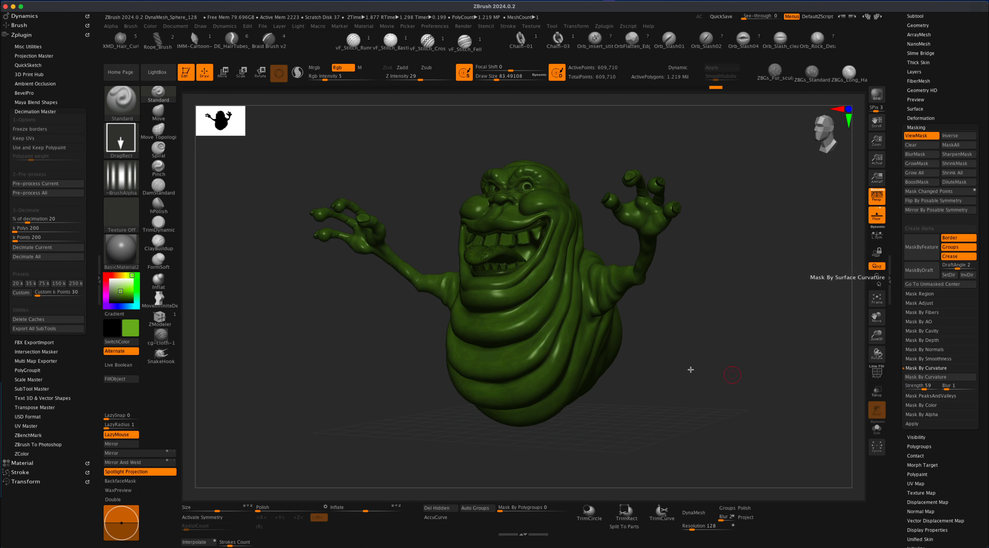
left_click_drag(688, 351, 771, 398, "super")
left_click(923, 377)
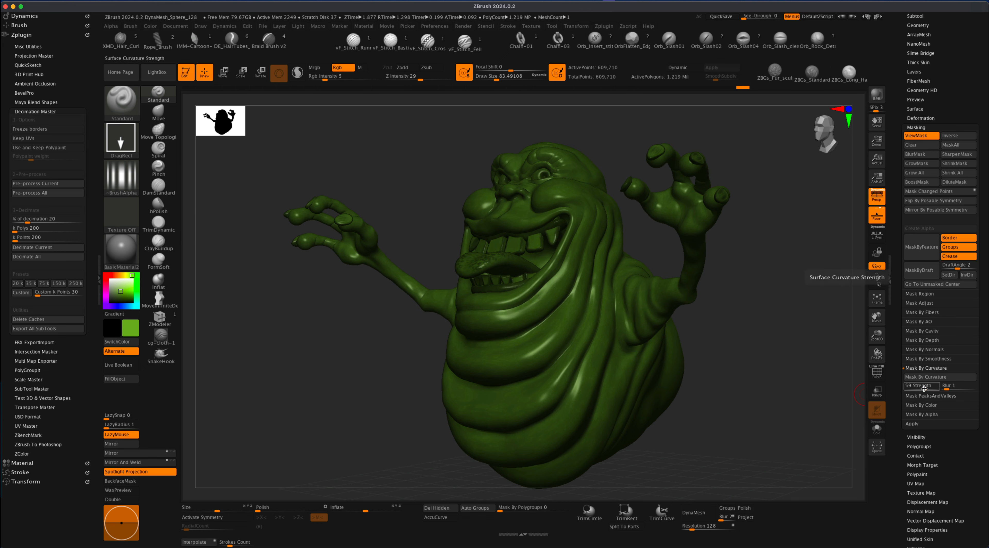
Step: Set the curvature mask strength to 100 and reapply Mask By Curvature to the Slimer
key("super+h")
left_click_drag(928, 386, 946, 387)
left_click(924, 378)
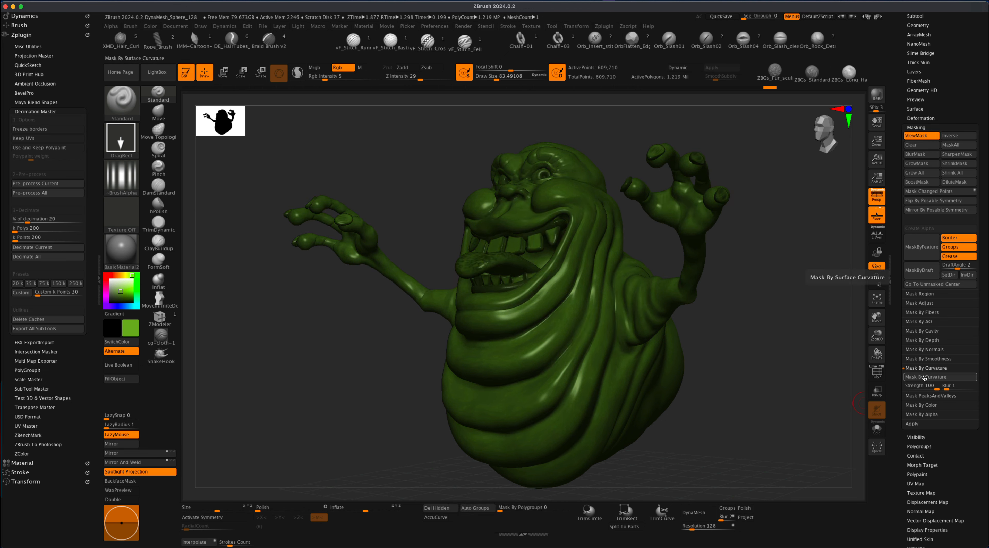
Step: Invert the curvature mask on the Slimer to expose its opposite surface areas
left_click_drag(795, 377, 779, 360)
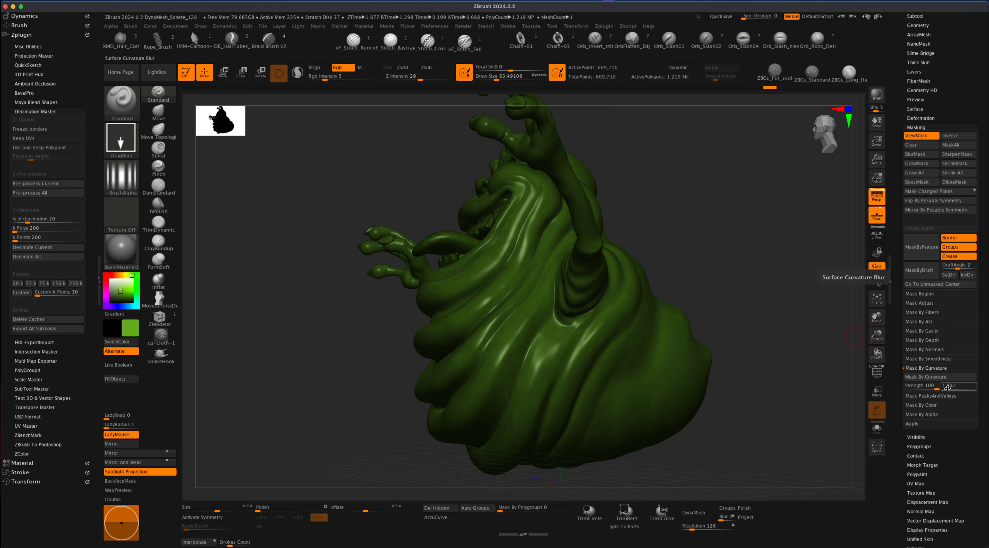
left_click_drag(802, 382, 738, 362)
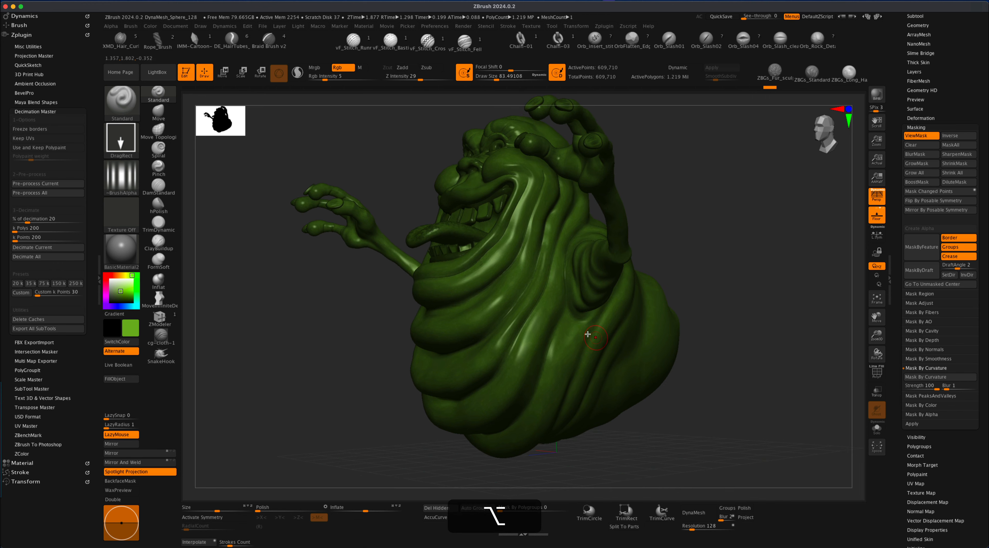
left_click(334, 313, "super")
left_click_drag(261, 382, 328, 373)
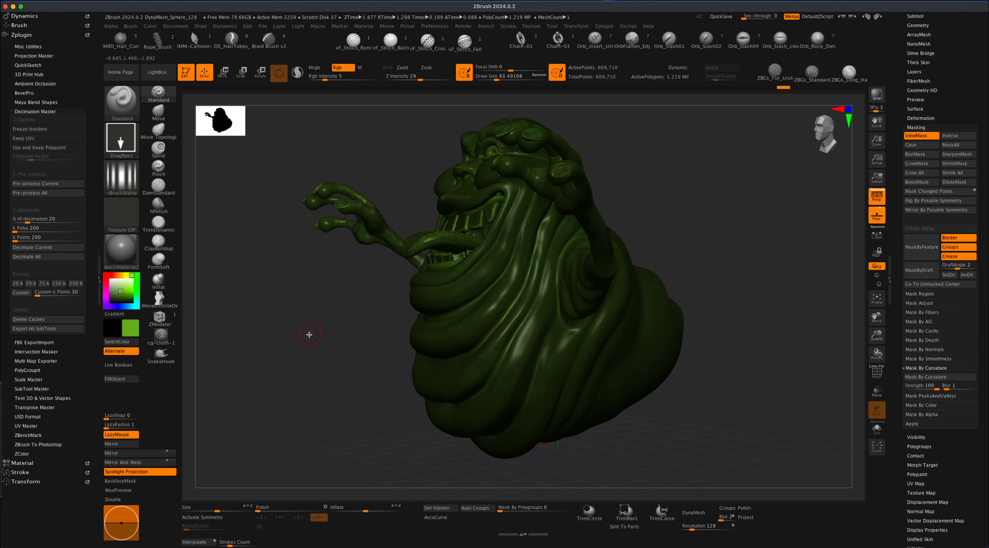
left_click_drag(309, 334, 311, 335)
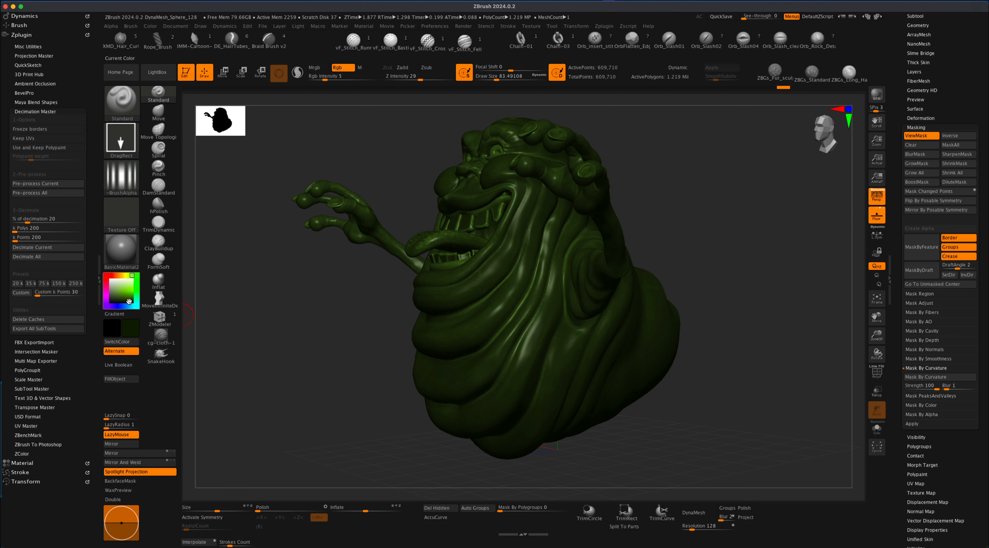
Step: Pick a very dark green, set the Rgb intensity to 100 and fill the Slimer's unmasked areas
left_click(129, 301)
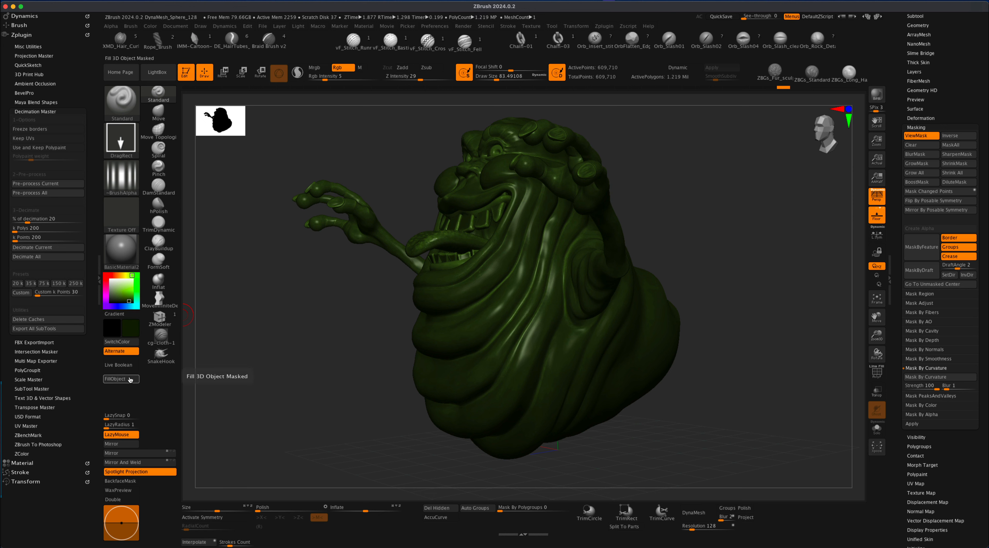
left_click(130, 379)
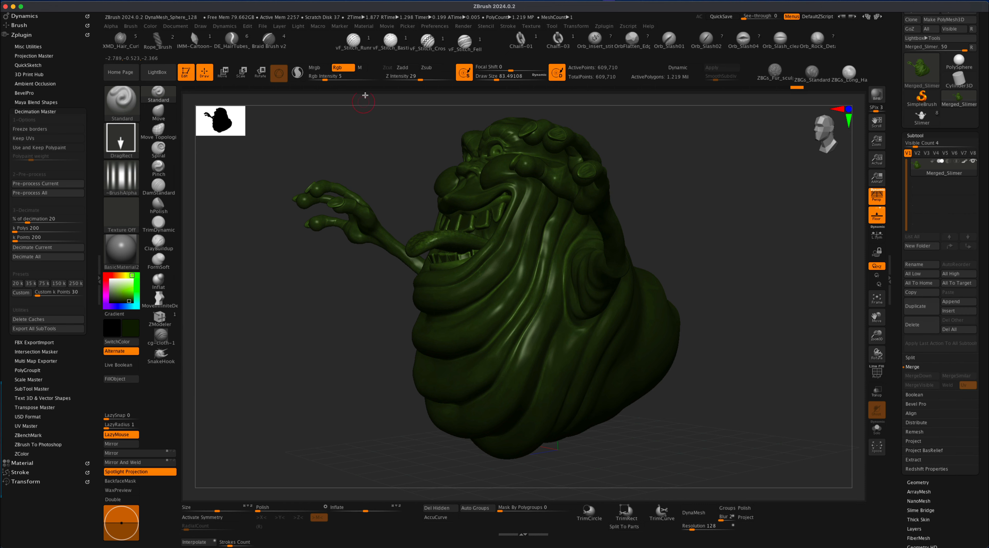
left_click(328, 79)
type("100")
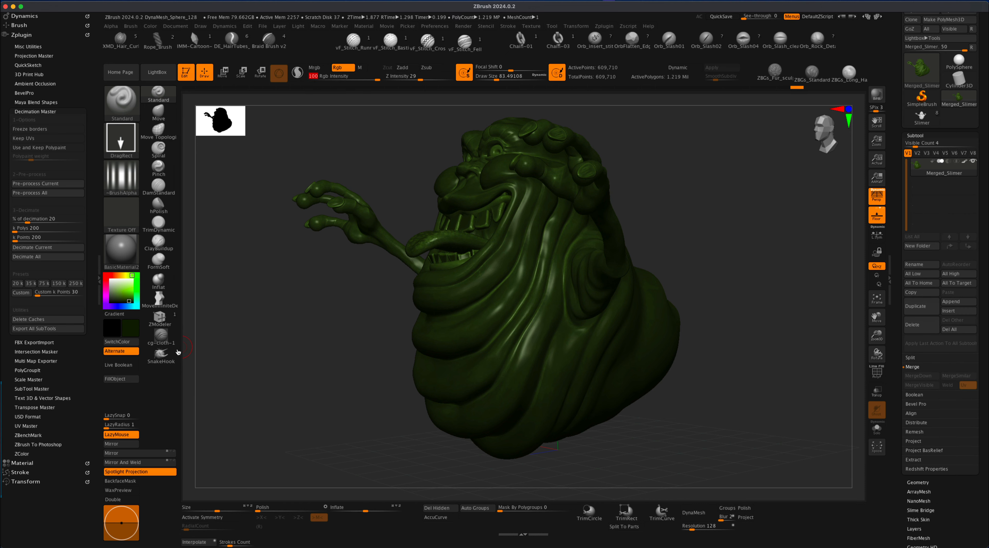
left_click(125, 381)
Step: Clear the mask and examine the dark green shading on the Slimer from the front and both sides
key("super")
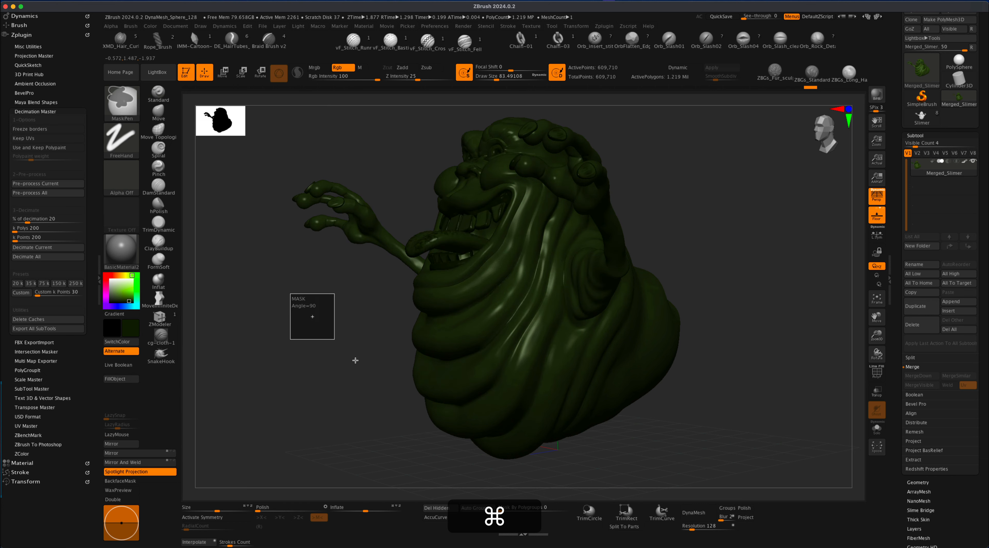
left_click_drag(356, 360, 369, 374, "super")
left_click_drag(744, 406, 788, 393)
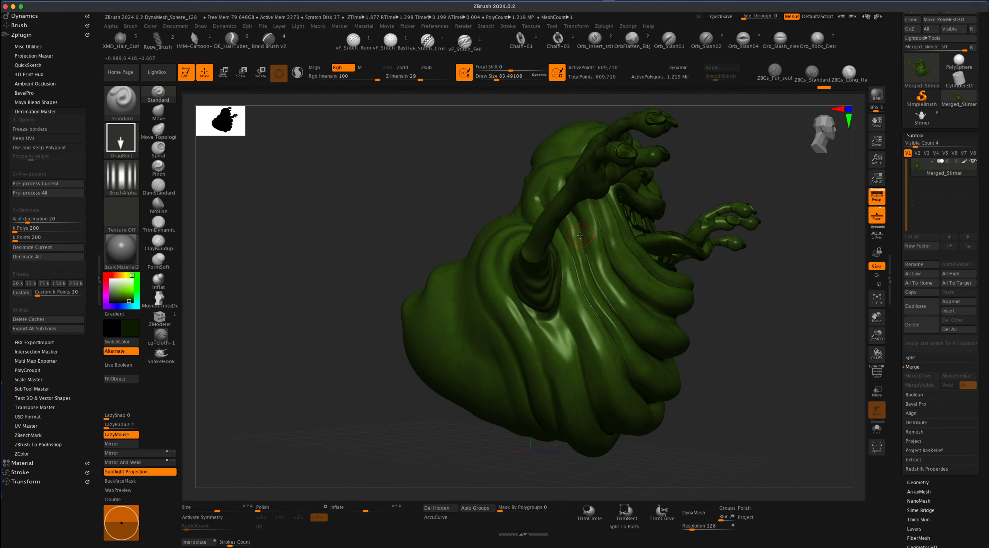
left_click_drag(726, 355, 668, 345)
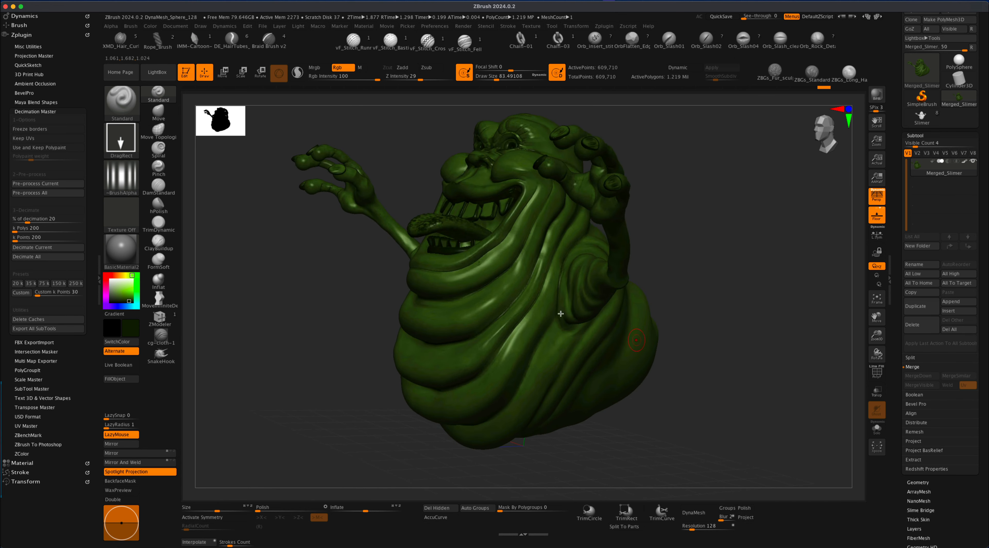
left_click_drag(360, 334, 389, 355)
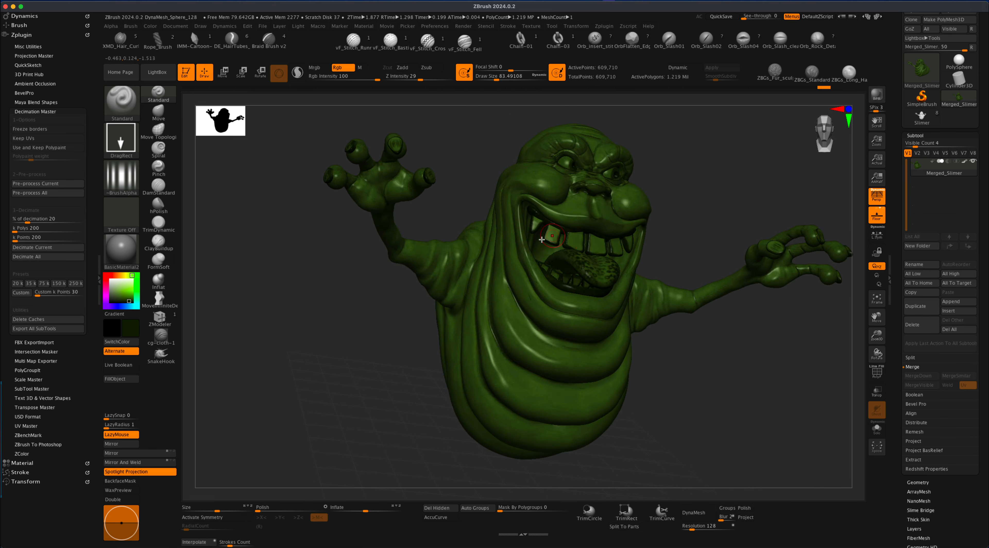
left_click_drag(755, 430, 737, 368)
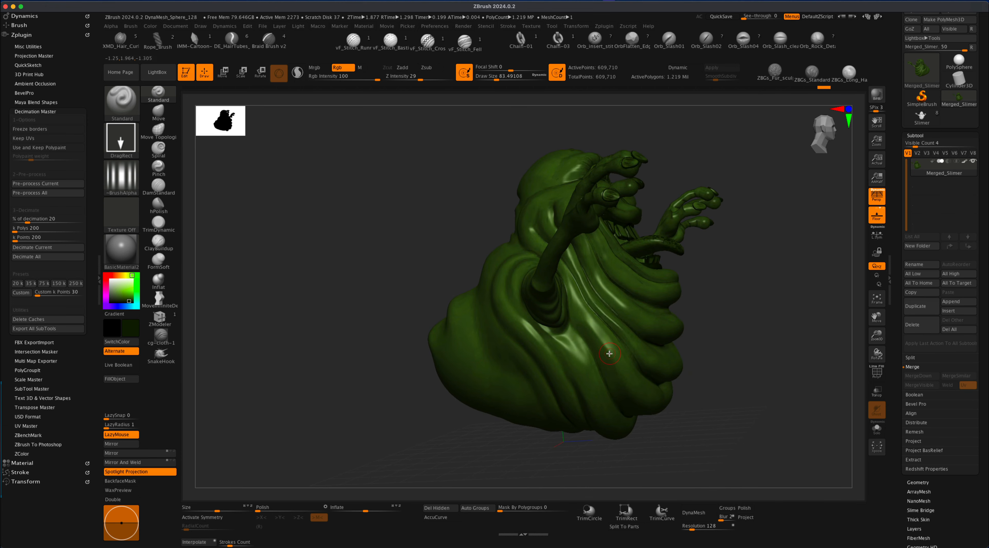
left_click_drag(499, 423, 418, 435)
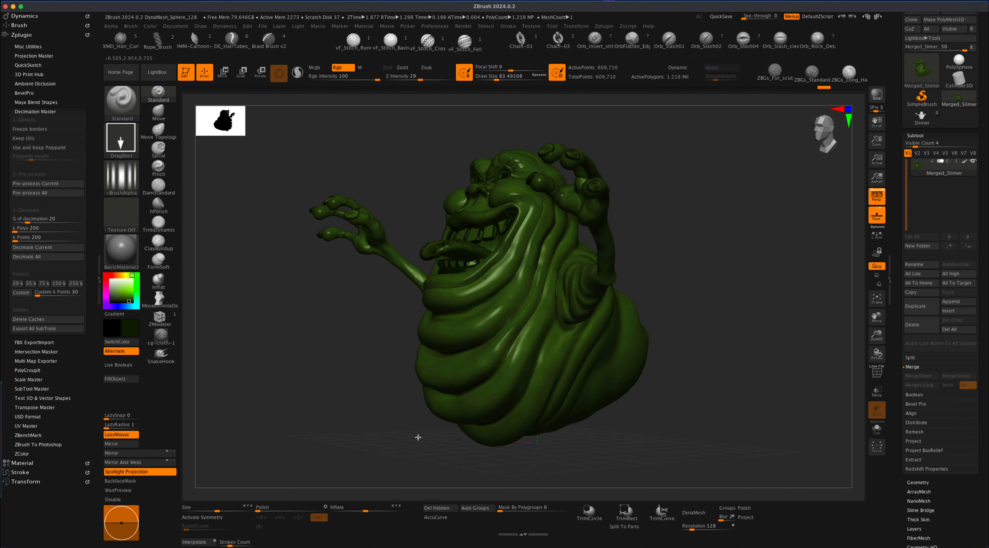
left_click_drag(665, 429, 742, 403)
Step: Try masking the Slimer by cavity with an intensity of 100 and a blur of 2
left_click_drag(958, 484, 973, 425)
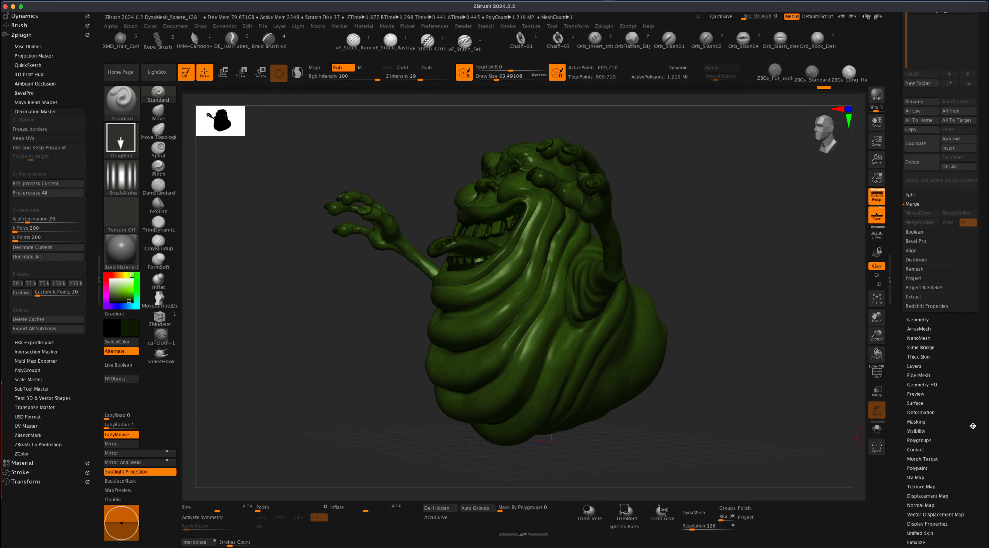
left_click(923, 421)
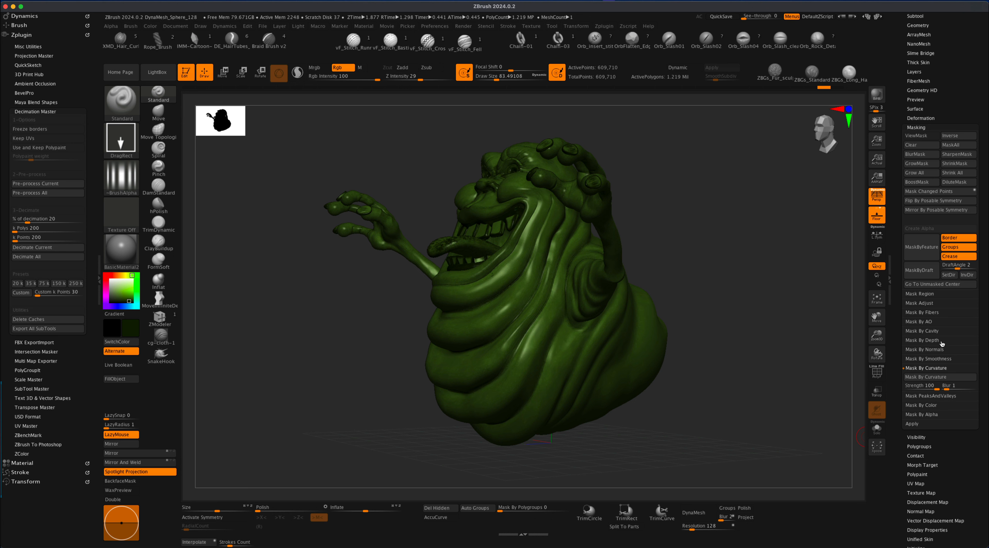
left_click(936, 331)
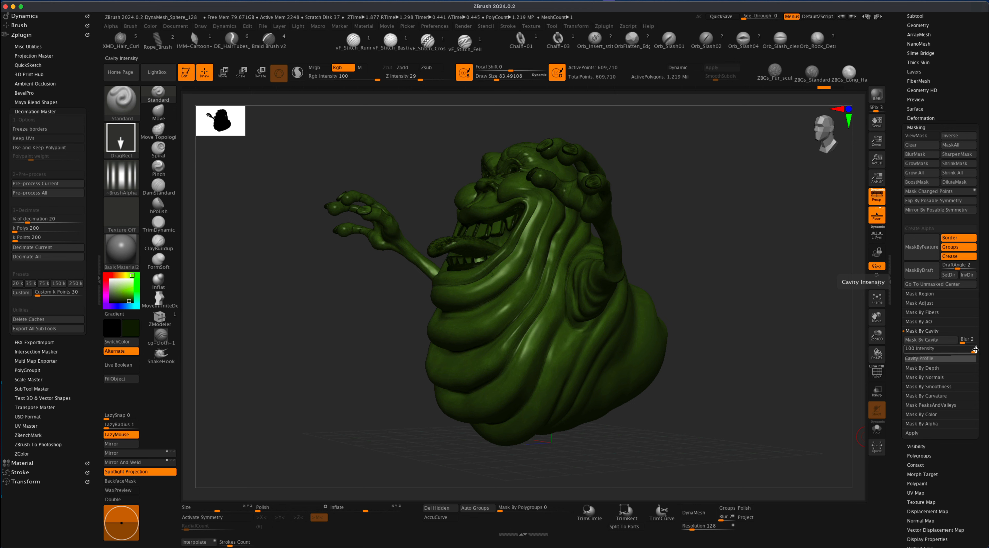
left_click_drag(974, 351, 940, 349)
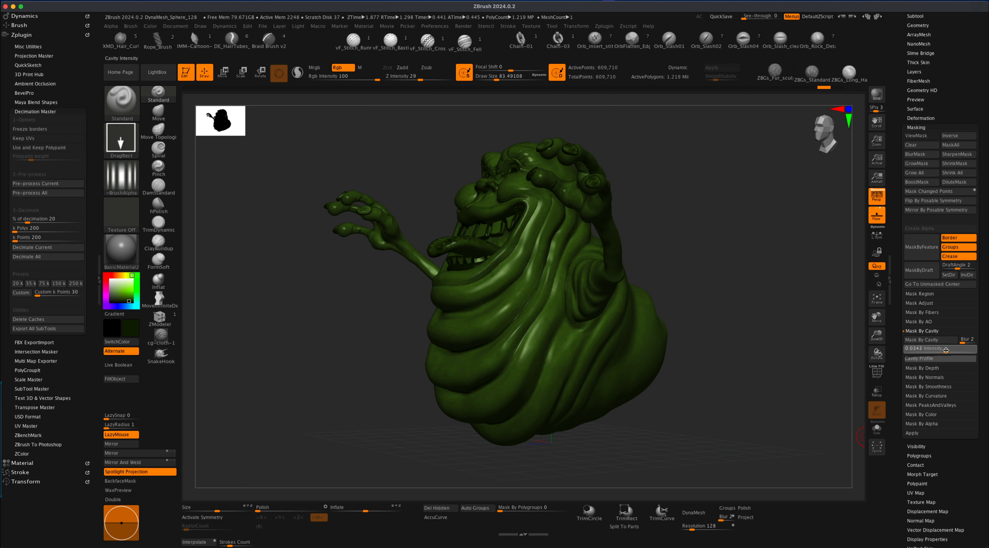
left_click(928, 340)
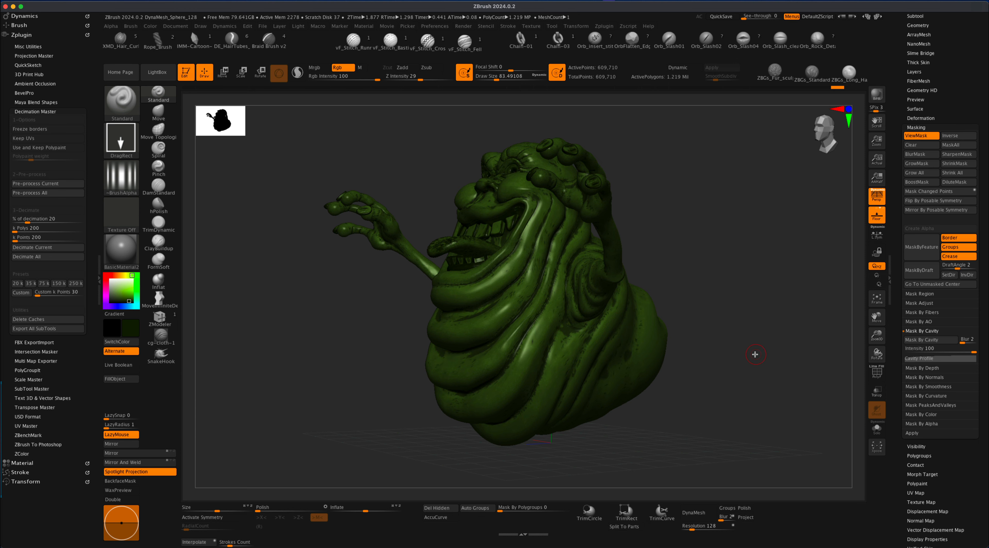
mouse_move(753, 355)
left_mouse_down()
mouse_move(781, 357)
mouse_move(756, 355)
left_mouse_up()
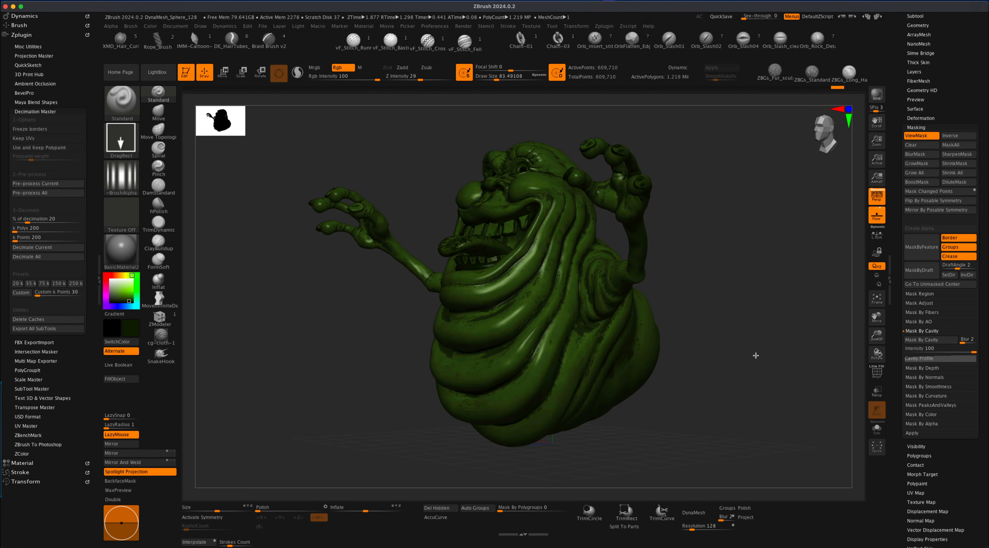
left_click_drag(760, 307, 784, 350, "super")
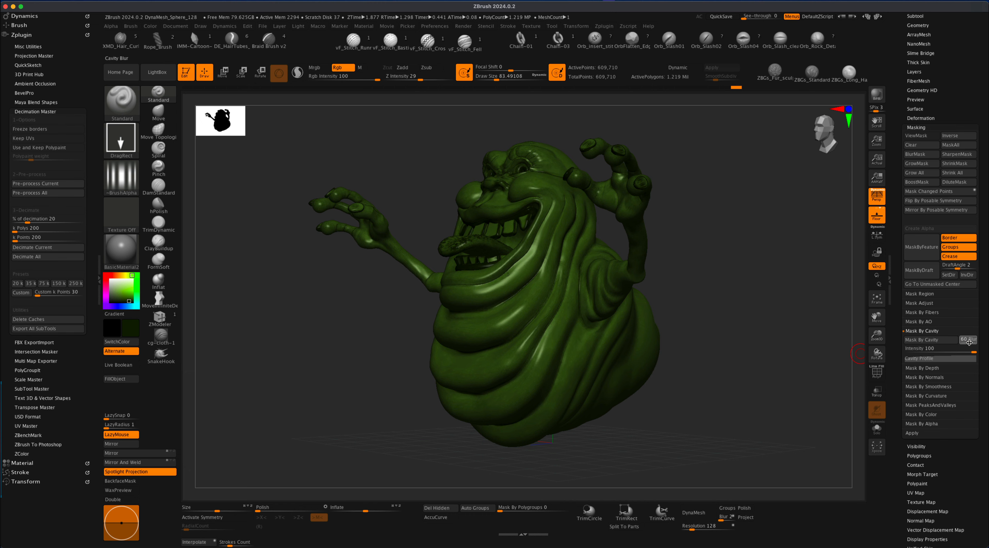
Step: Mask the Slimer by cavity with a blur of 60 and soften the resulting mask
left_click(932, 340)
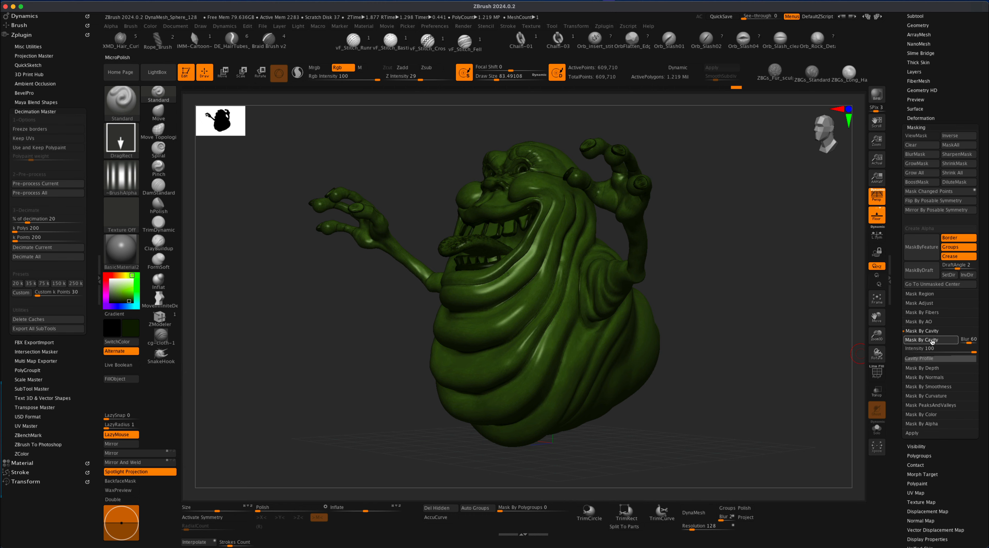
mouse_move(773, 353)
left_mouse_down("shift")
mouse_move(812, 356)
mouse_move(744, 358)
mouse_move(767, 356)
left_mouse_up("shift")
mouse_move(775, 354)
left_mouse_down()
mouse_move(768, 365)
mouse_move(735, 356)
left_mouse_up()
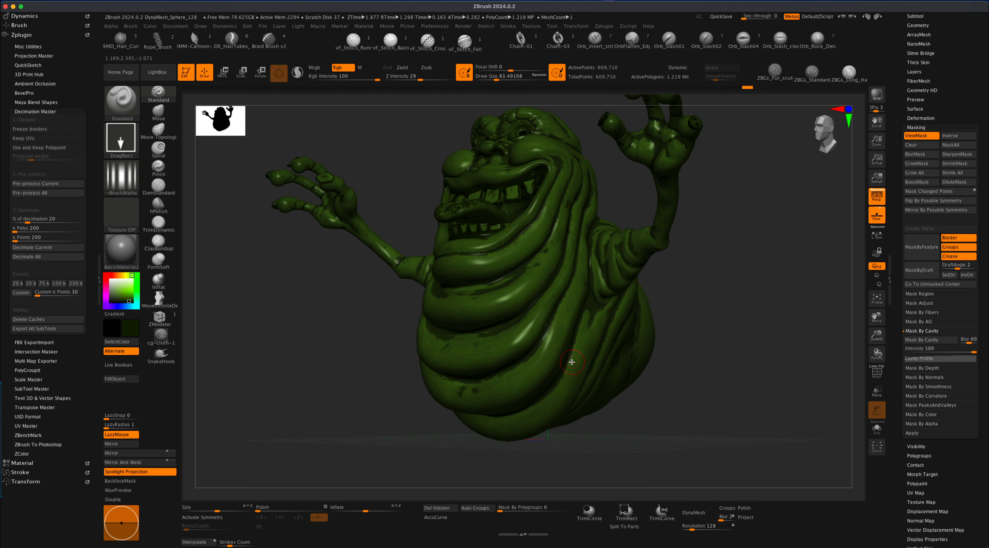
key("super")
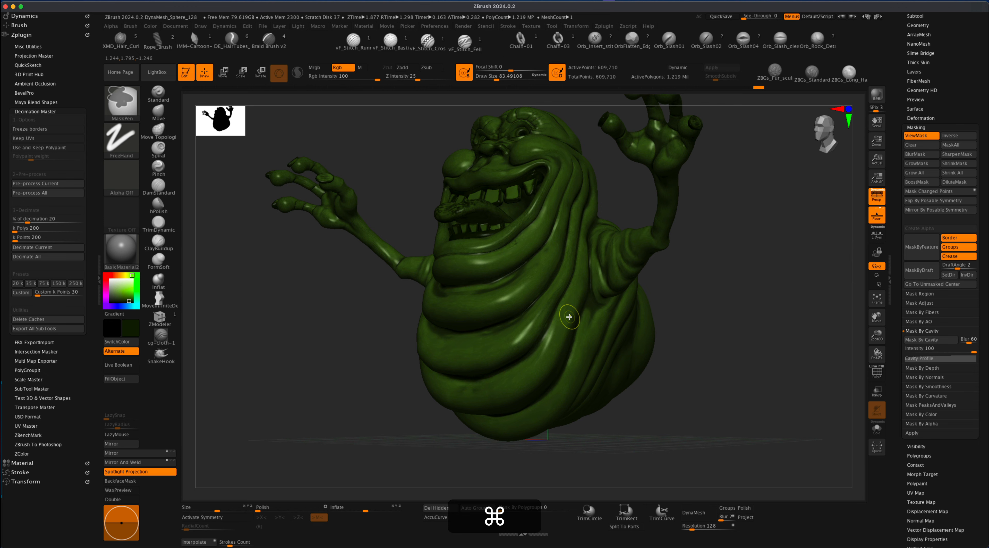
mouse_move(704, 339)
left_mouse_down()
mouse_move(691, 327)
mouse_move(714, 348)
left_mouse_up()
Step: Invert the softened cavity mask and fill the Slimer's exposed areas with the very dark green
key("super")
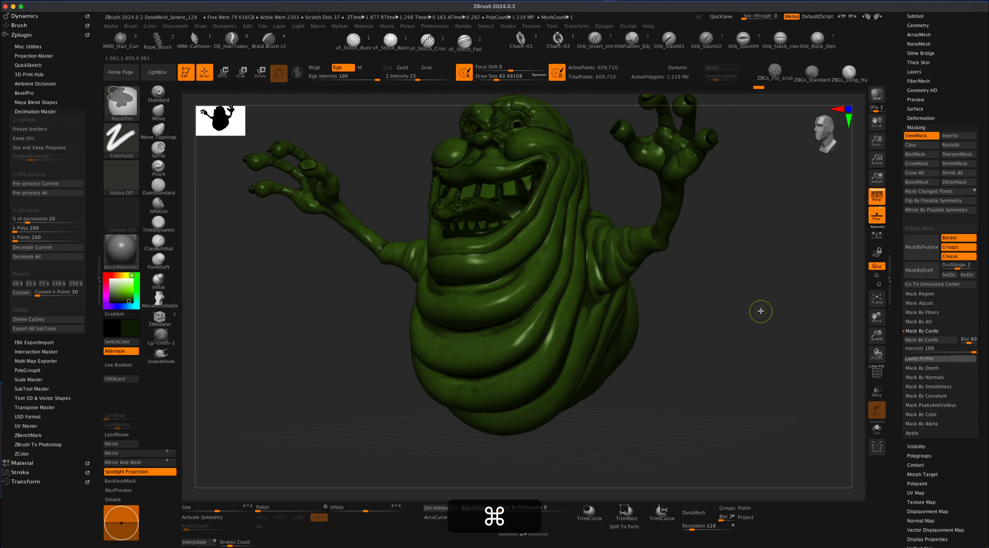
left_click(763, 309, "super")
left_click_drag(756, 314, 738, 340)
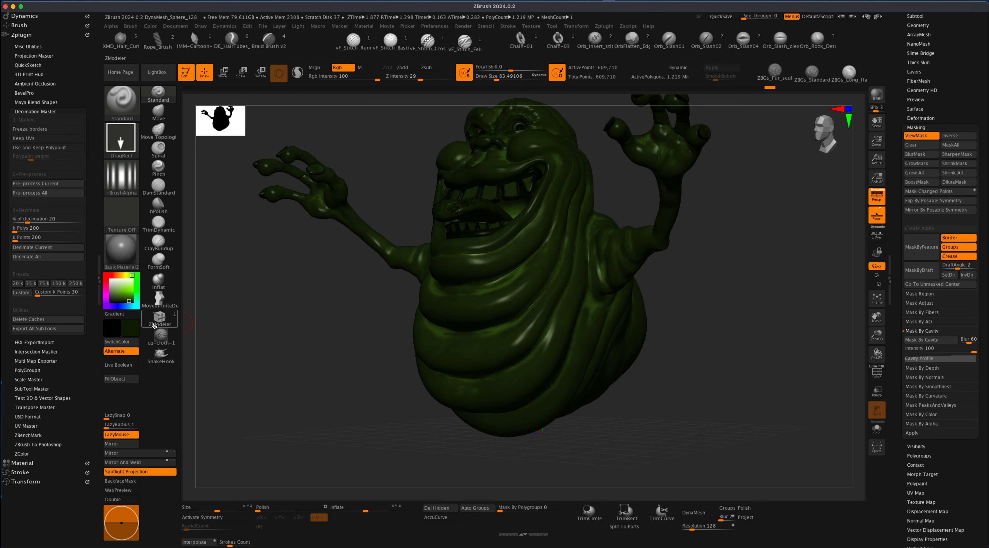
left_click(123, 379)
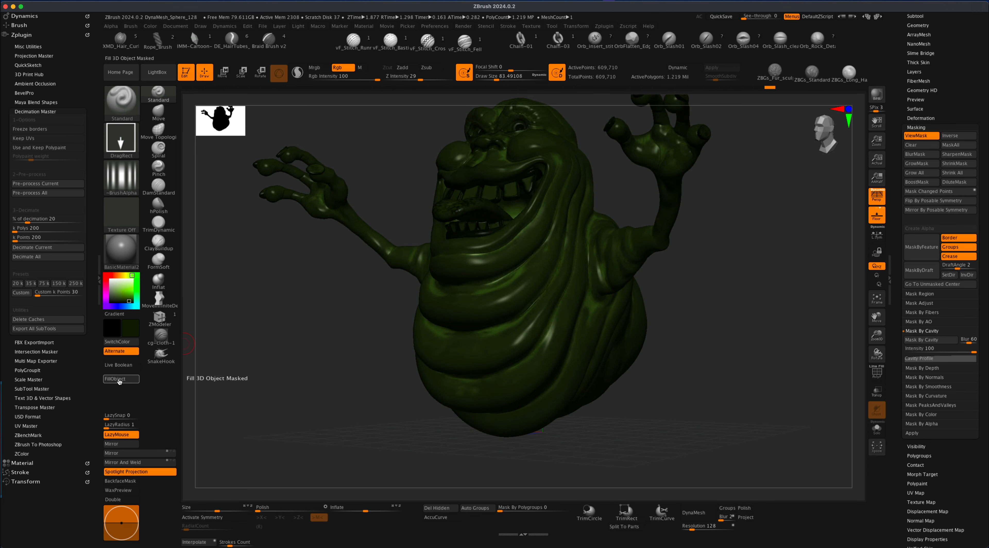
left_click_drag(279, 304, 353, 396, "super")
mouse_move(718, 430)
left_mouse_down()
mouse_move(728, 428)
mouse_move(715, 396)
mouse_move(751, 397)
mouse_move(677, 393)
mouse_move(672, 382)
mouse_move(698, 404)
mouse_move(711, 393)
left_mouse_up()
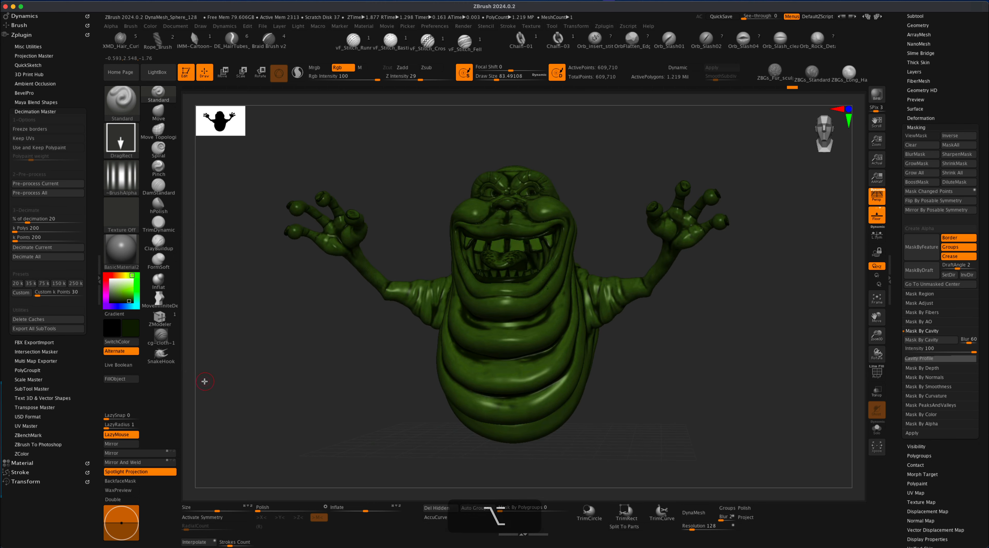
Step: Pick a medium green, set the Rgb intensity to 10 and fill the Slimer with it
left_click_drag(126, 301, 122, 295)
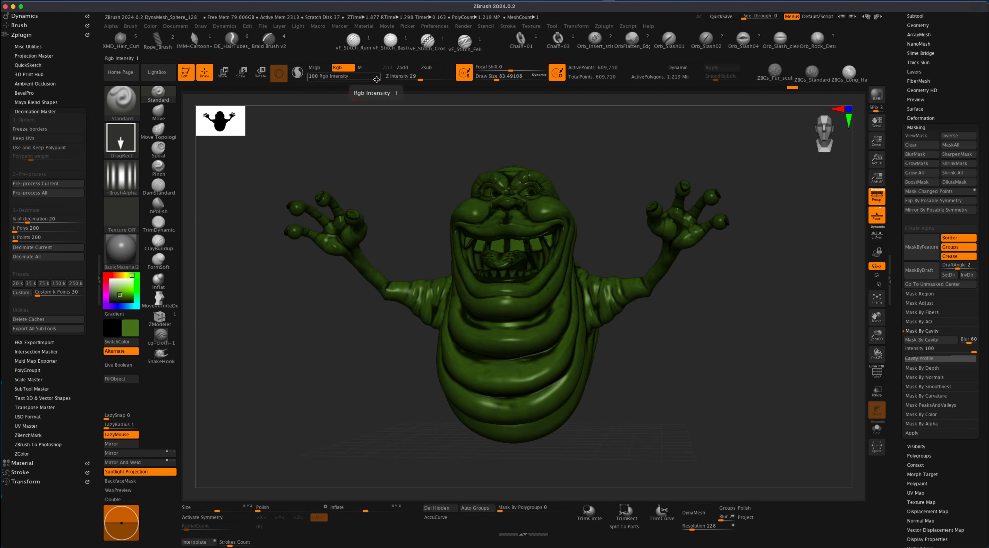
left_click_drag(375, 78, 340, 79)
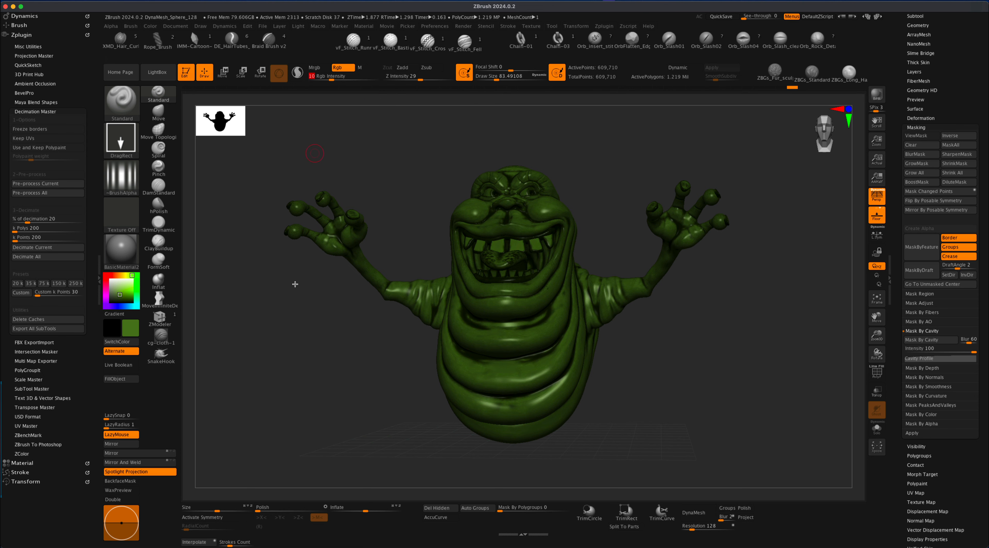
left_click_drag(304, 392, 426, 378)
left_click_drag(346, 380, 263, 346)
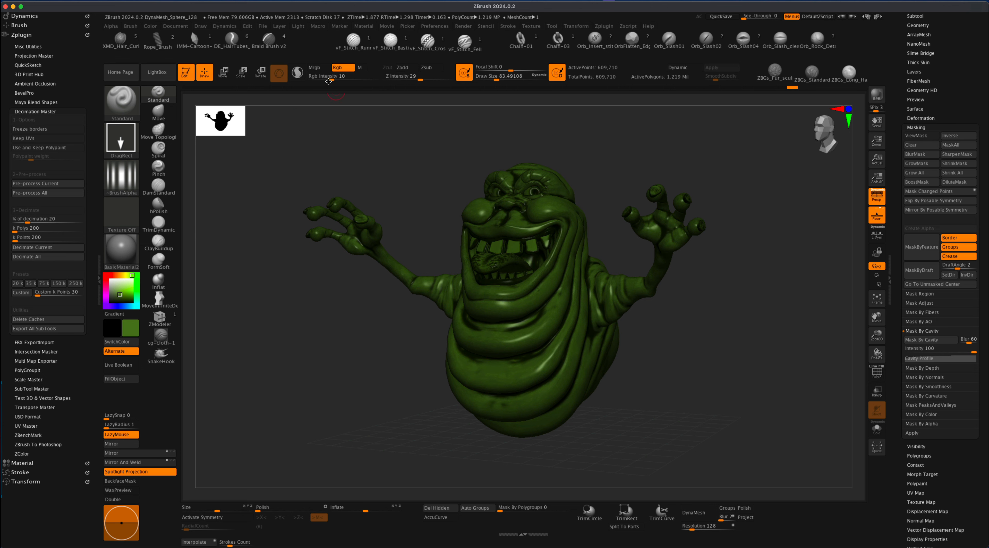
left_click(131, 380)
right_click_drag(434, 355, 683, 415)
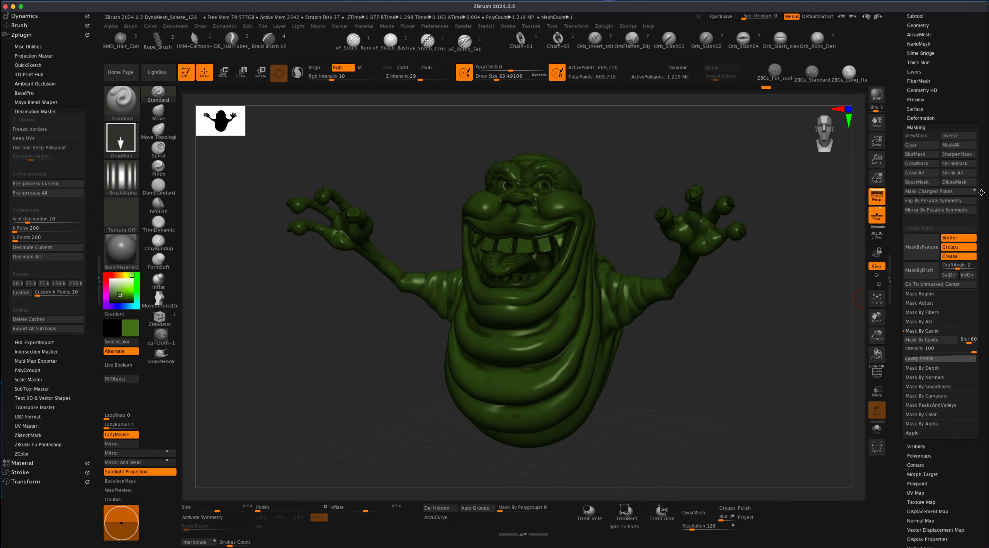
Step: Set the Standard brush to the Dots stroke with Alpha 01
left_click_drag(984, 193, 981, 272)
left_click(919, 191)
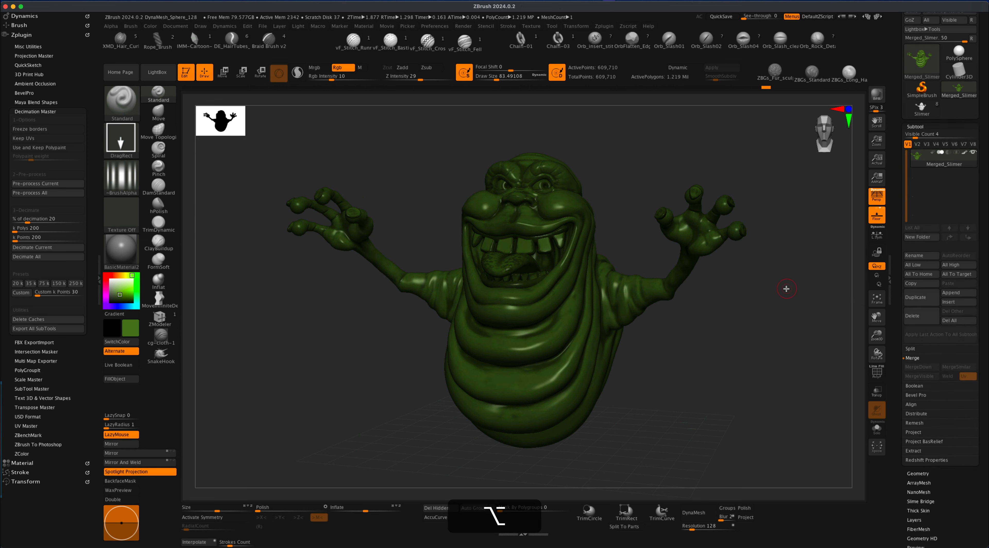
right_click_drag(783, 287, 720, 312, "alt")
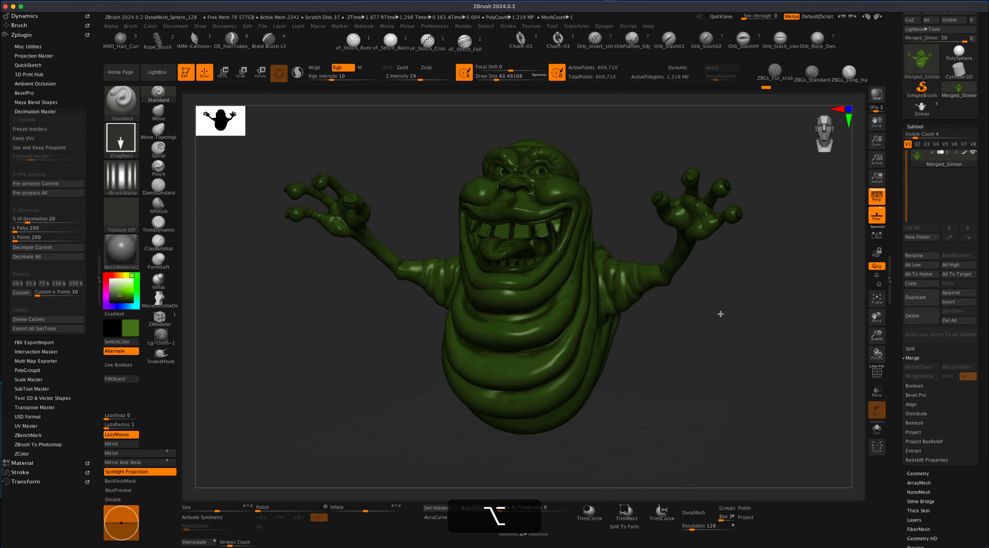
left_click(122, 137)
mouse_move(172, 147)
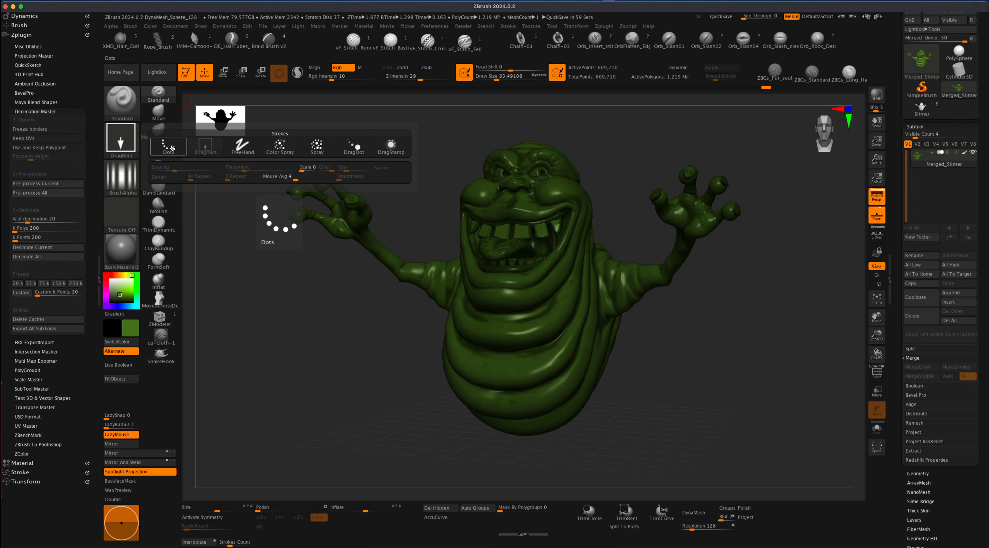
left_click(172, 148)
left_click(121, 177)
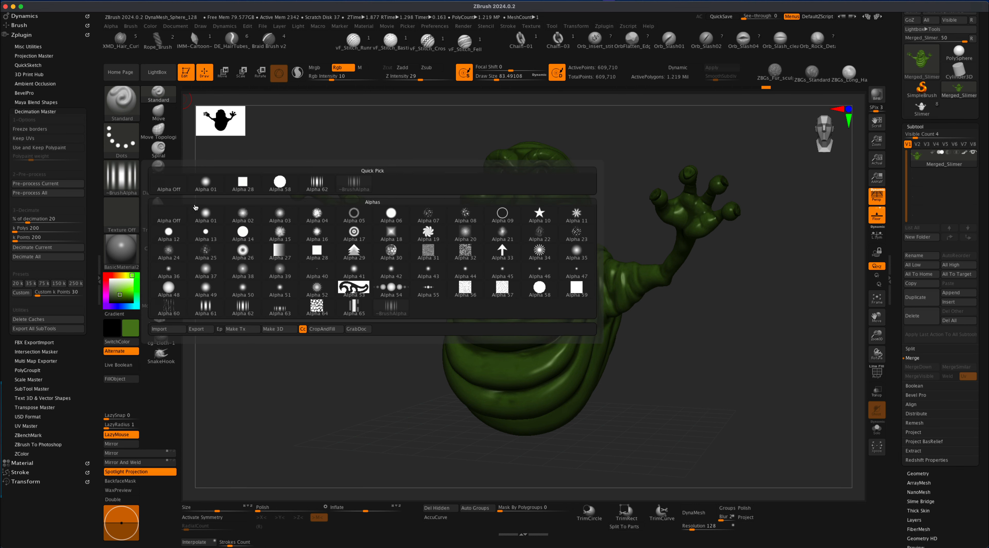
left_click(207, 216)
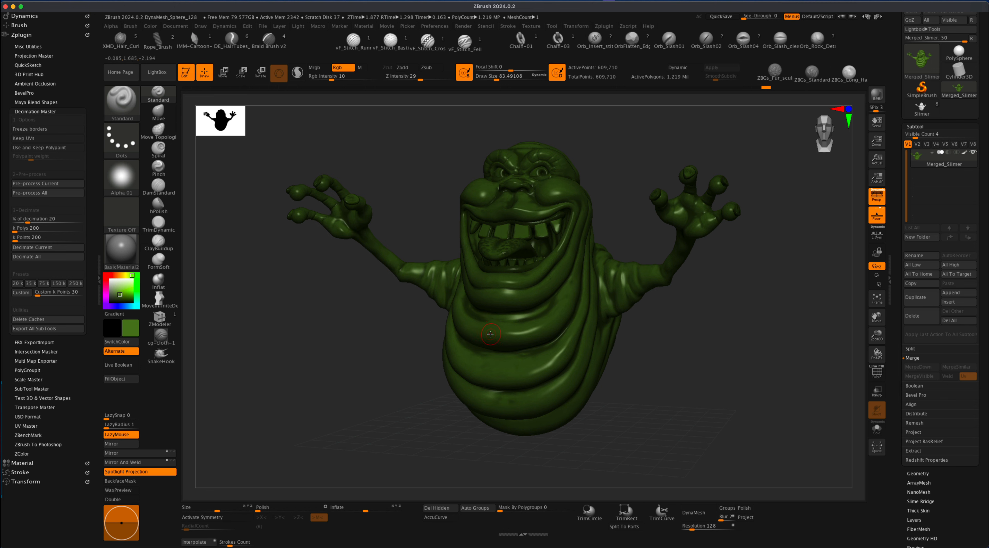
Step: Set the brush's Draw Size to about 153.6 and pick a lighter green for painting the Slimer
key("s")
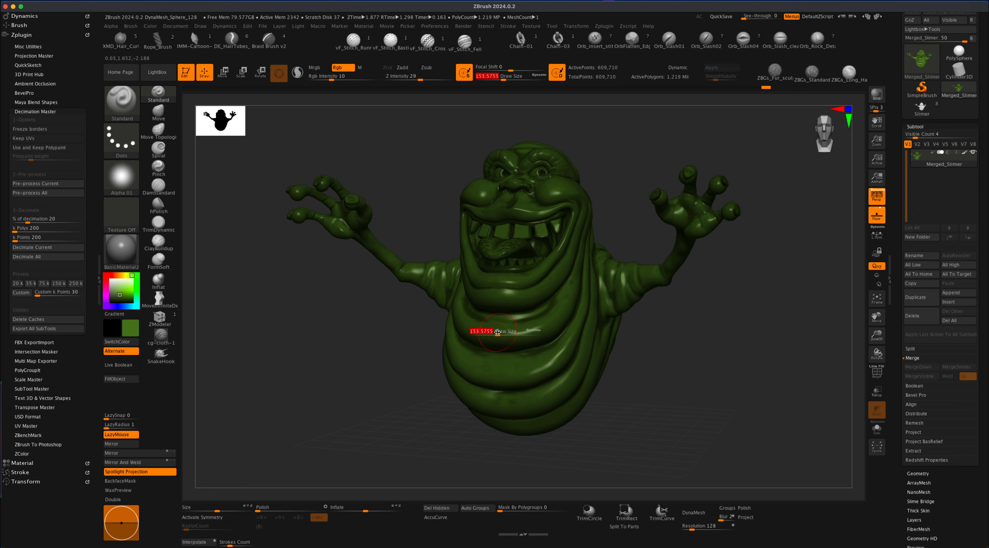
left_click_drag(120, 292, 117, 287)
left_click_drag(265, 335, 303, 349, "alt")
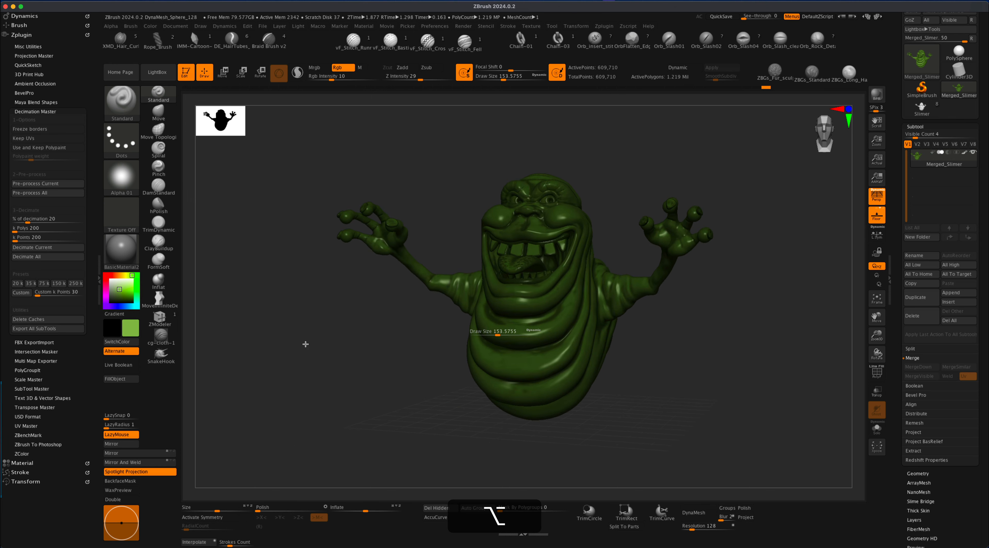
left_click_drag(392, 389, 394, 361, "alt")
left_click_drag(637, 362, 671, 358, "alt")
left_click_drag(579, 342, 641, 340, "alt")
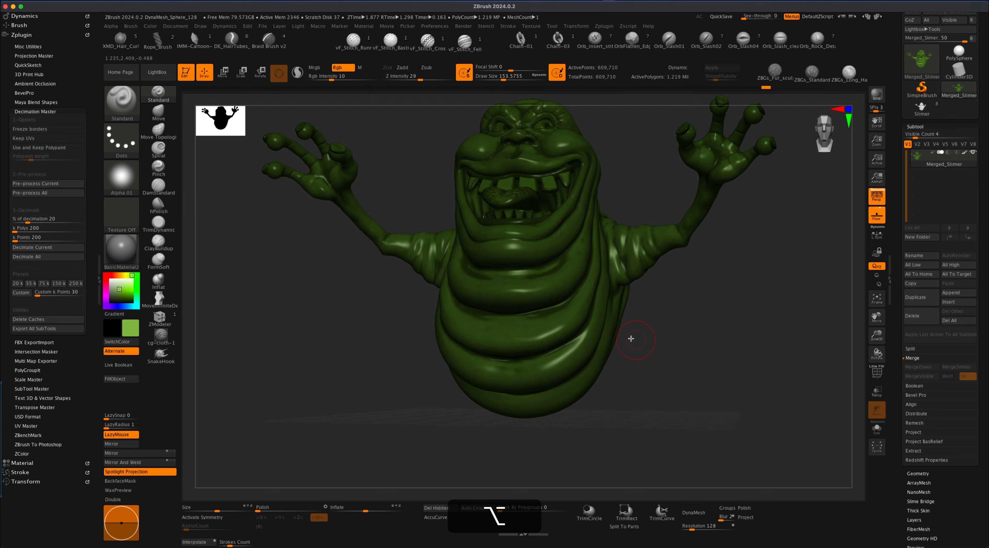
Step: Activate X symmetry, turn off LazyMouse and set the Rgb Intensity to 69 for the painting brush
key("x")
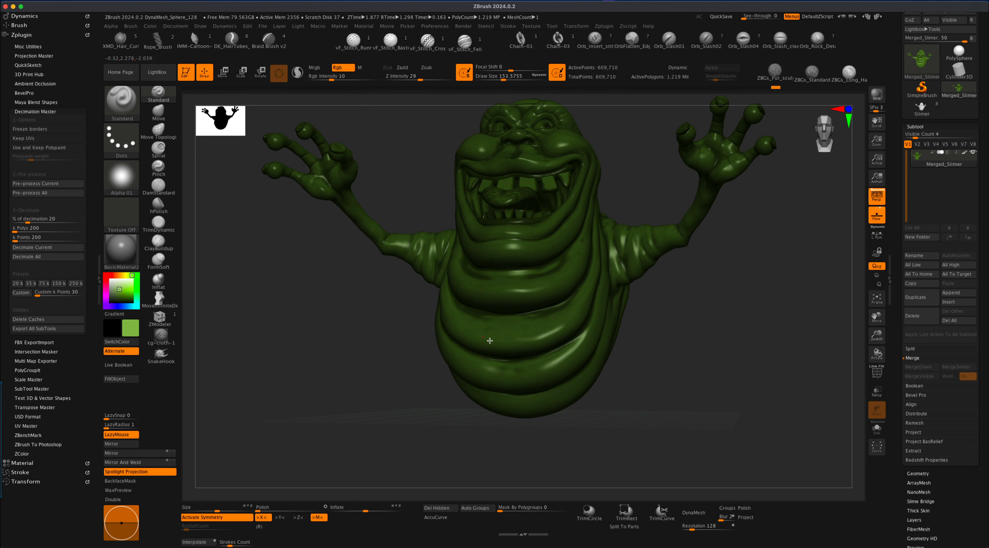
left_click(133, 434)
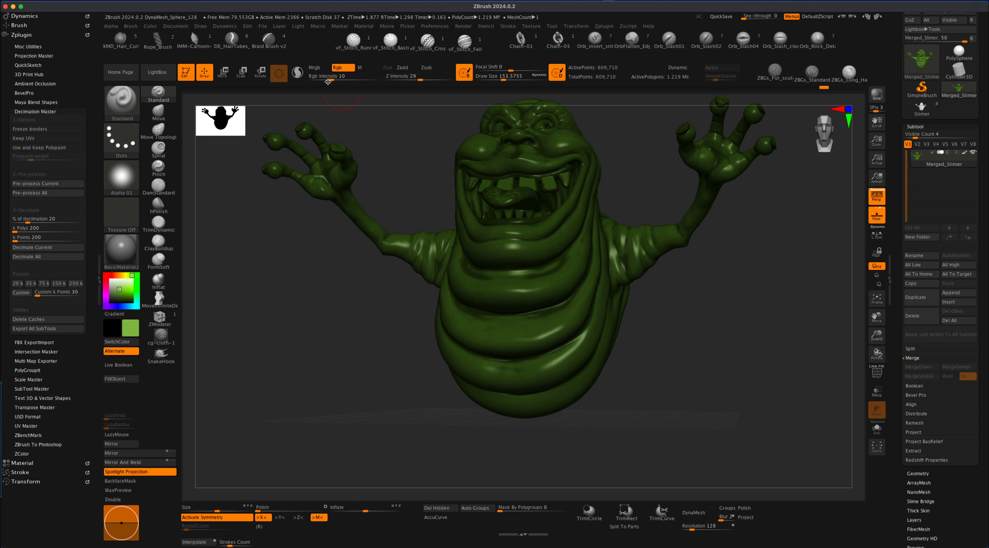
left_click_drag(328, 81, 342, 79)
left_click(366, 80)
Step: Undo the trial stroke, pick a paler green and paint soft highlights along the Slimer's belly folds
key("super+z")
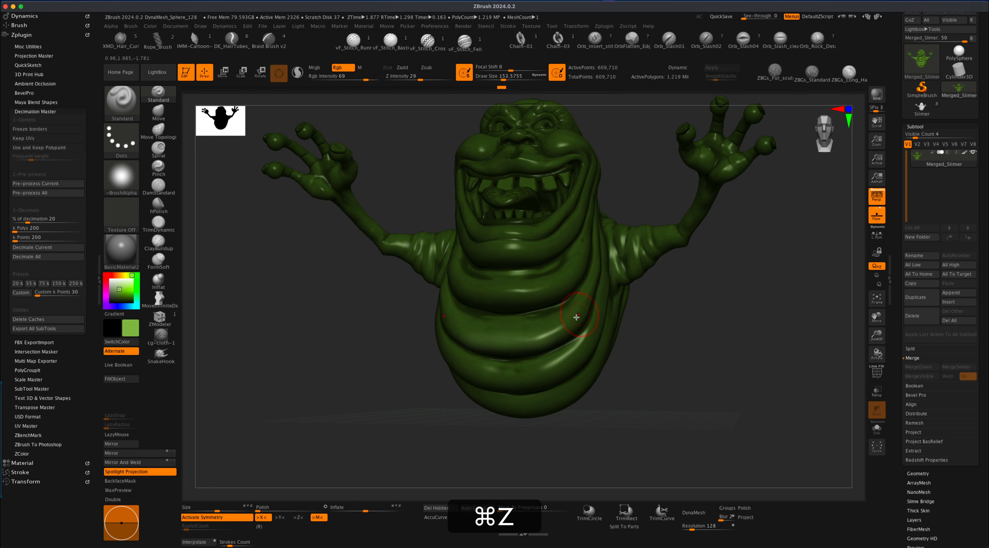
left_click_drag(581, 316, 523, 337)
left_click_drag(673, 329, 636, 322)
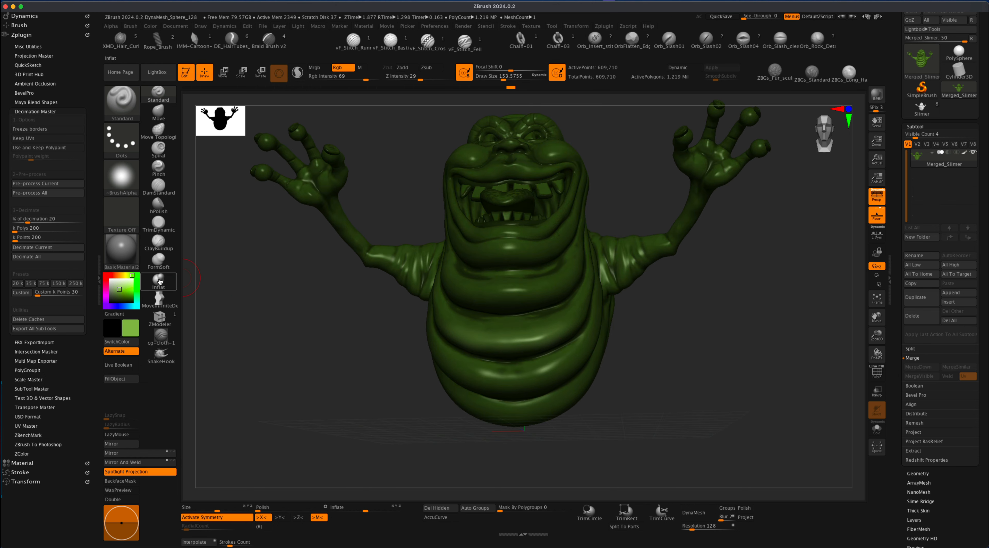
left_click(120, 287)
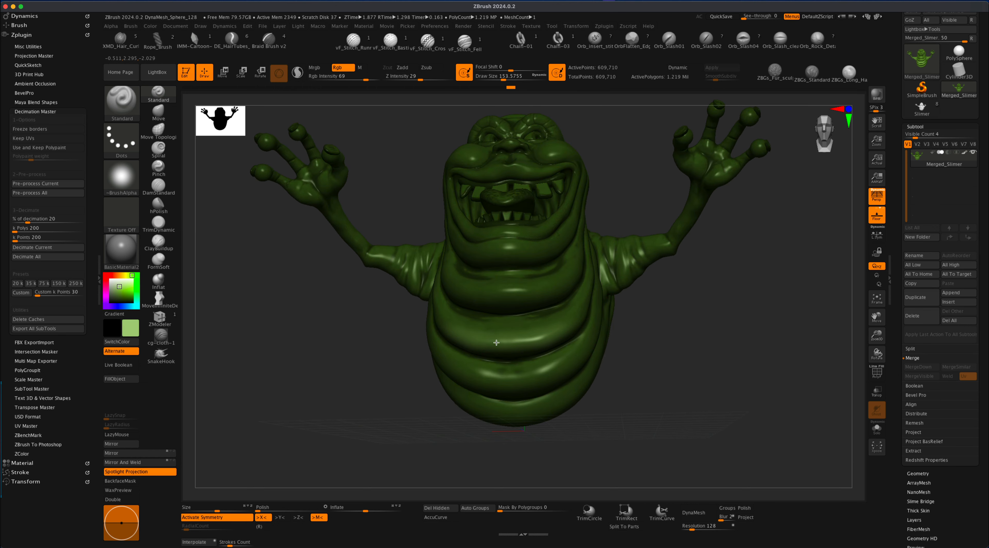
left_click_drag(646, 377, 614, 400)
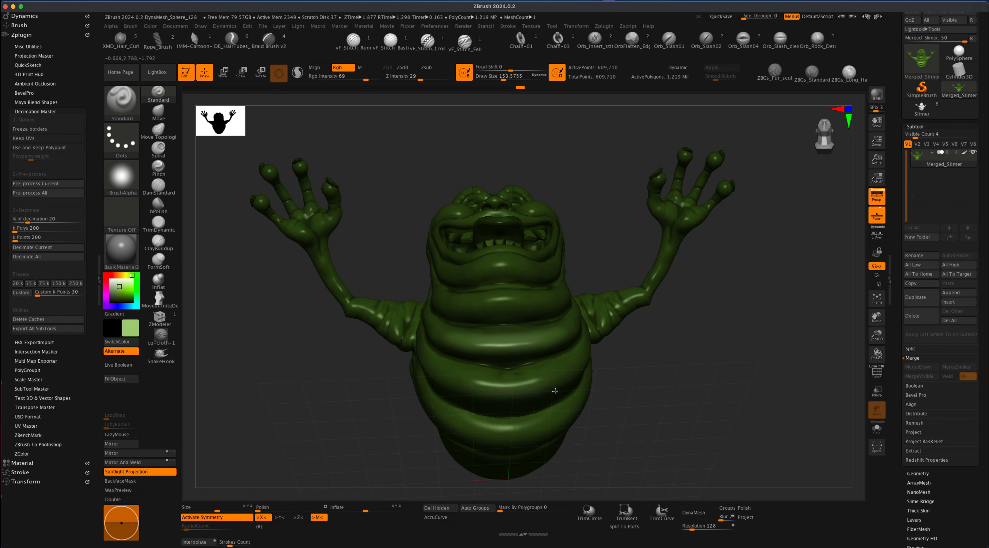
left_click_drag(564, 370, 544, 380)
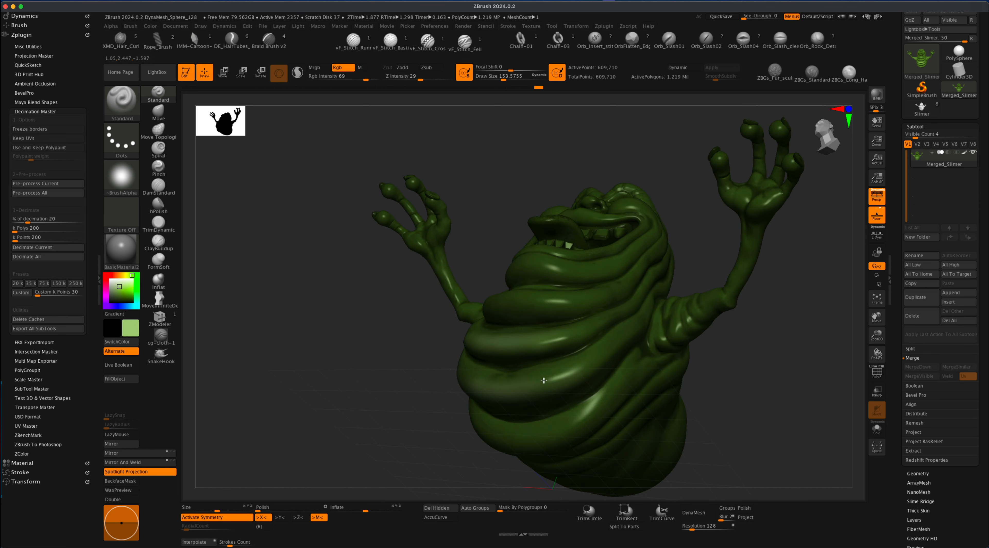
left_click_drag(465, 400, 490, 349)
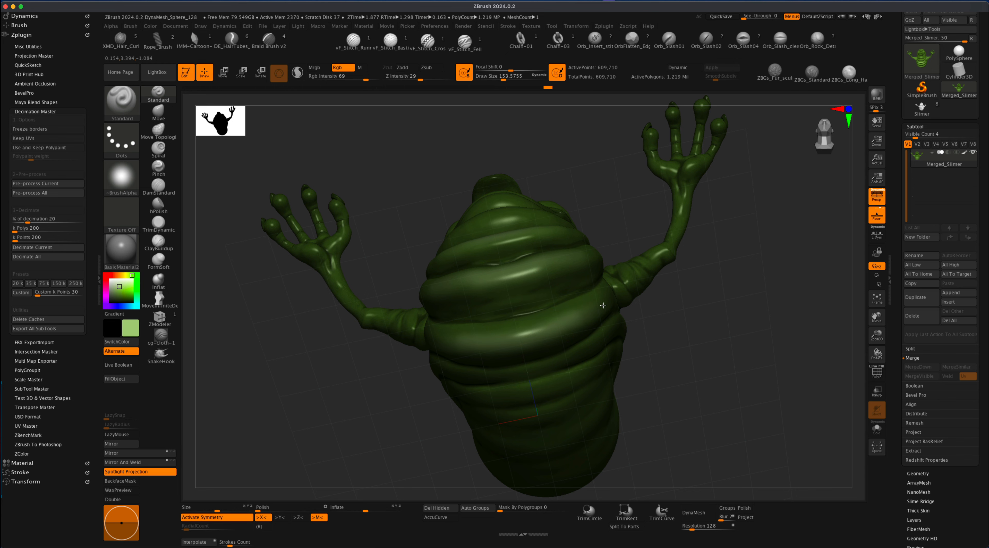
mouse_move(712, 324)
left_mouse_down()
mouse_move(706, 358)
mouse_move(714, 321)
mouse_move(722, 345)
mouse_move(716, 329)
left_mouse_up()
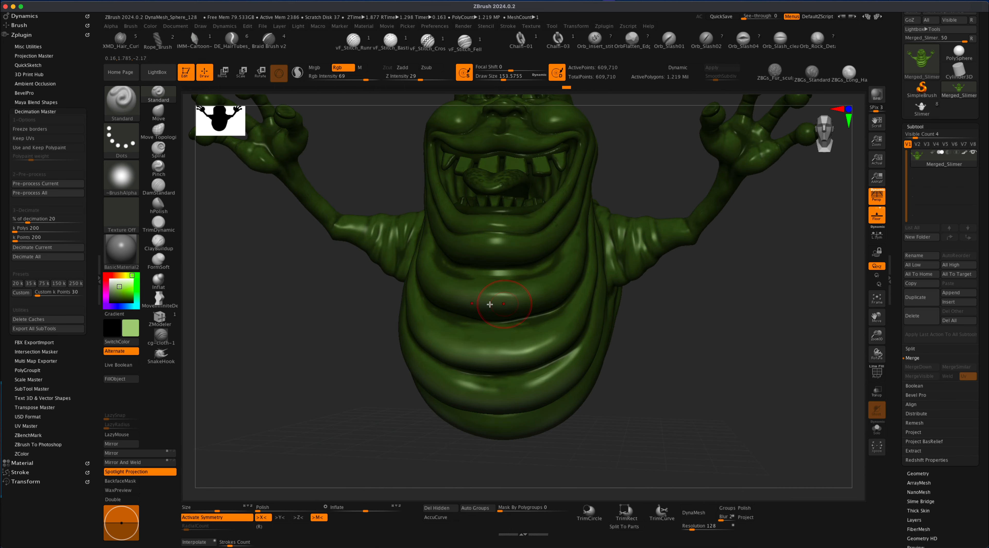
Step: Paint pale green highlights on the Slimer's chest folds and upper arms
left_click_drag(646, 309, 563, 298, "alt")
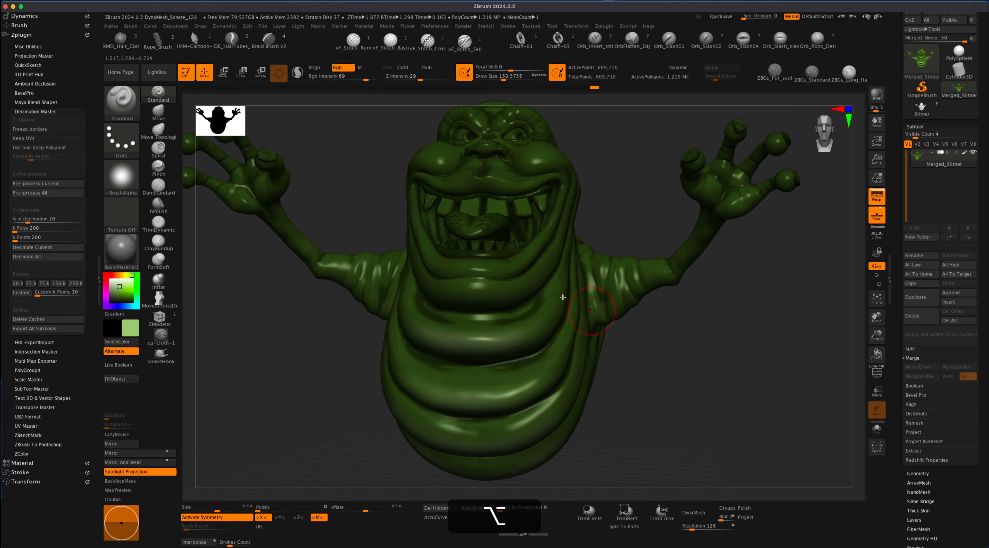
left_click_drag(664, 376, 634, 370, "alt")
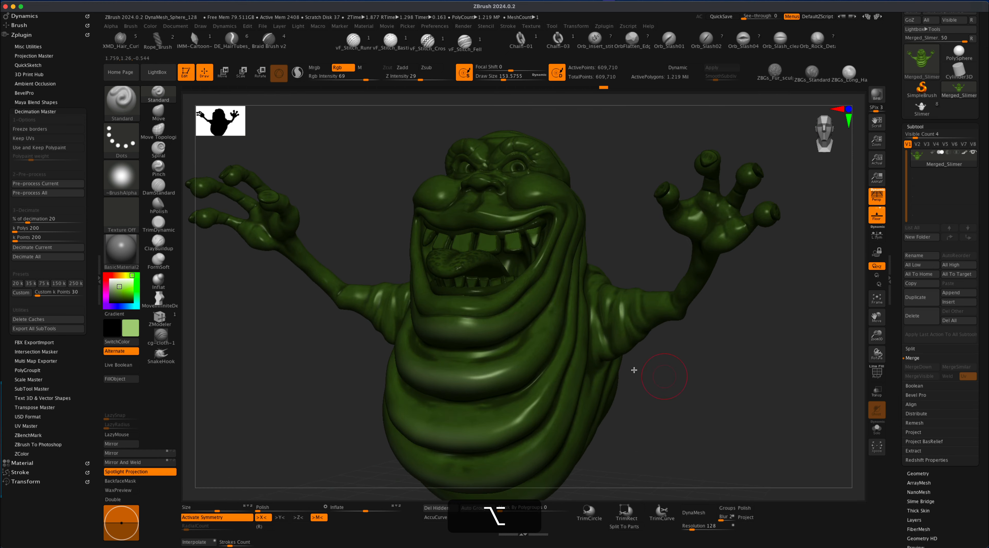
left_click_drag(709, 363, 695, 389, "alt")
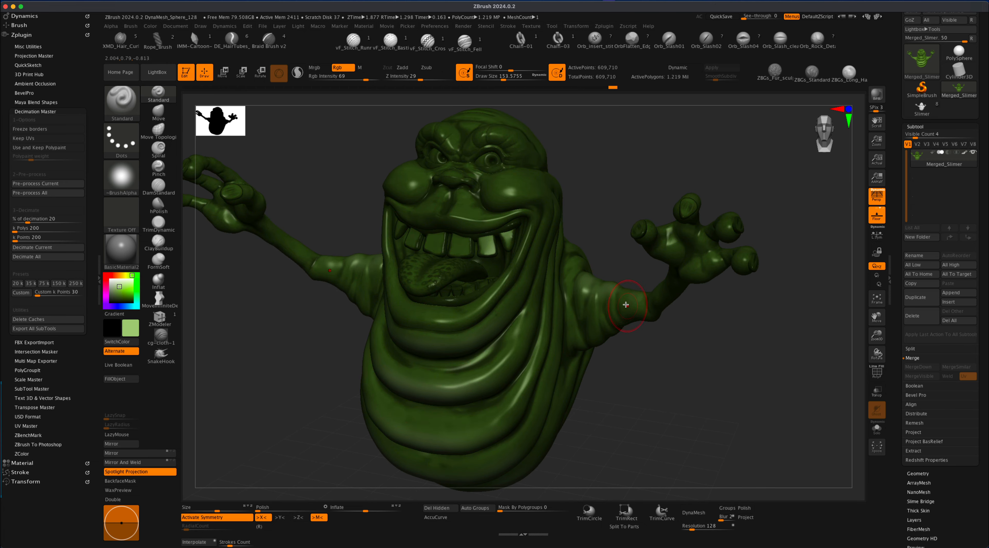
mouse_move(655, 355)
left_mouse_down()
mouse_move(662, 353)
mouse_move(533, 224)
mouse_move(522, 227)
left_mouse_up()
Step: Enlarge the brush and paint pale green highlights over the Slimer's forehead and brows
key("s")
mouse_move(626, 206)
left_mouse_down()
mouse_move(636, 189)
mouse_move(557, 194)
left_mouse_up()
left_click_drag(658, 188, 487, 233)
key("s")
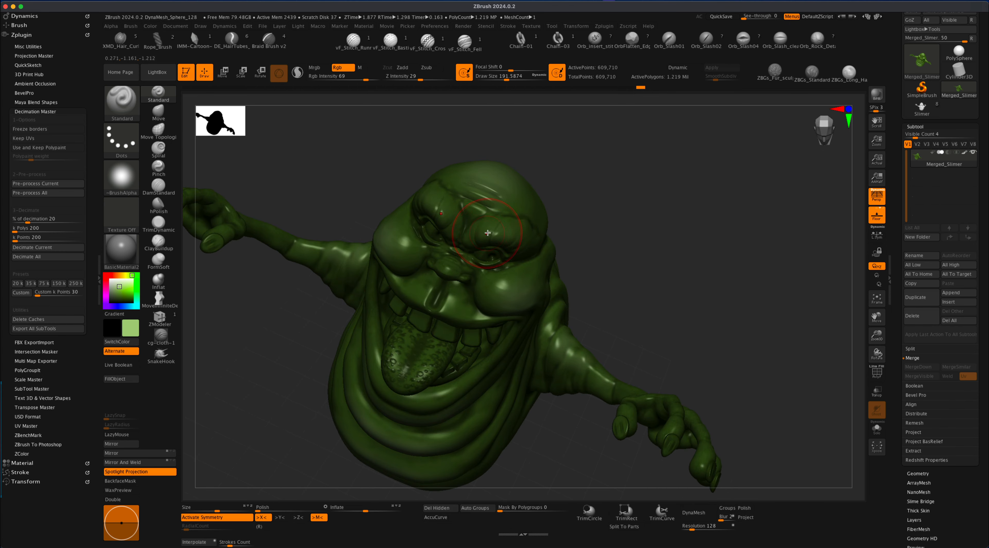
Step: Set the Draw Size to about 119.8 and paint pale green highlights on the Slimer's brows, lips and chin
key("s")
left_click_drag(511, 232, 501, 240)
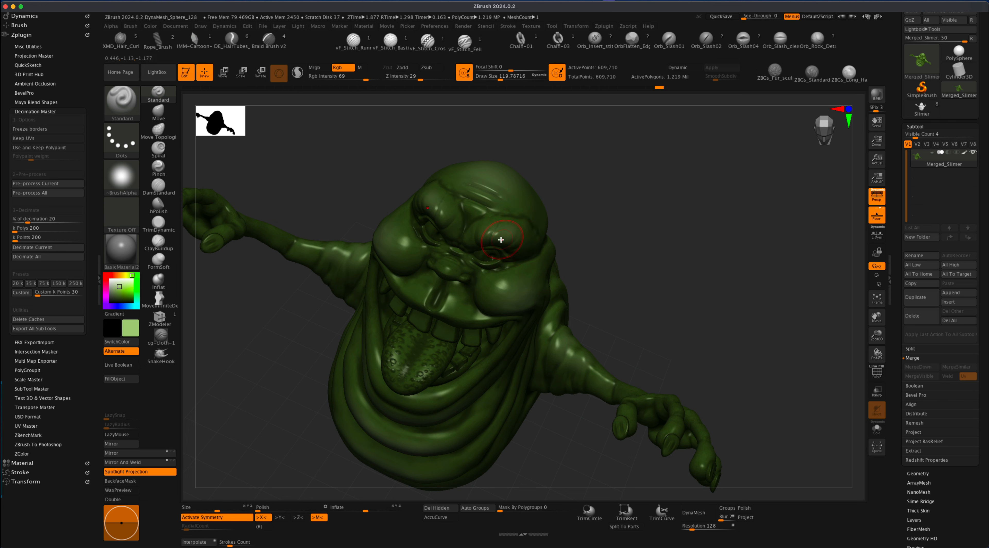
left_click_drag(606, 203, 538, 242)
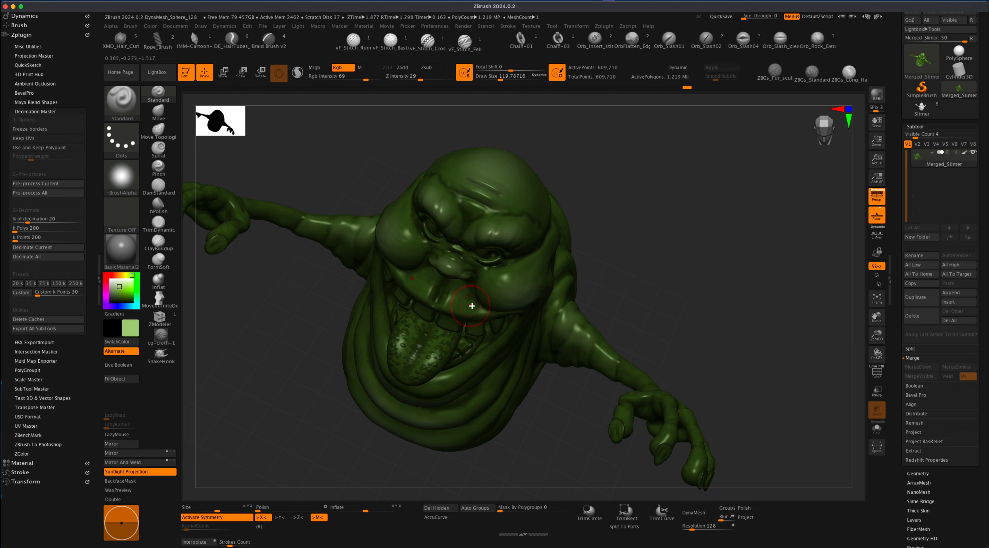
mouse_move(593, 262)
left_mouse_down()
mouse_move(612, 238)
mouse_move(412, 409)
left_mouse_up()
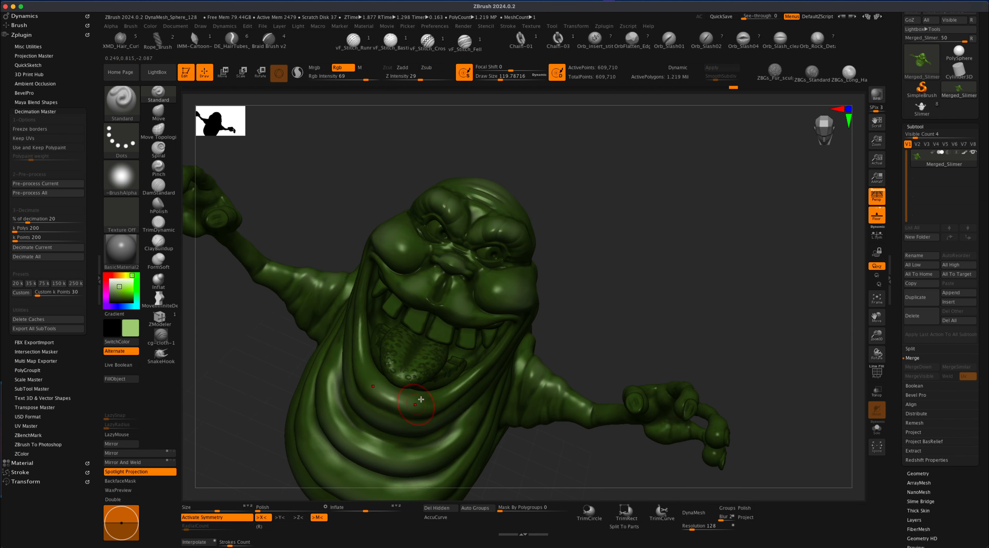
Step: Set the Draw Size to about 176.6 and paint pale green highlights across the folds of the Slimer's back
left_click_drag(628, 285, 456, 338, "alt")
left_click_drag(655, 250, 604, 289)
mouse_move(740, 199)
left_mouse_down()
mouse_move(757, 201)
mouse_move(698, 201)
mouse_move(669, 221)
left_mouse_up()
key("alt+s")
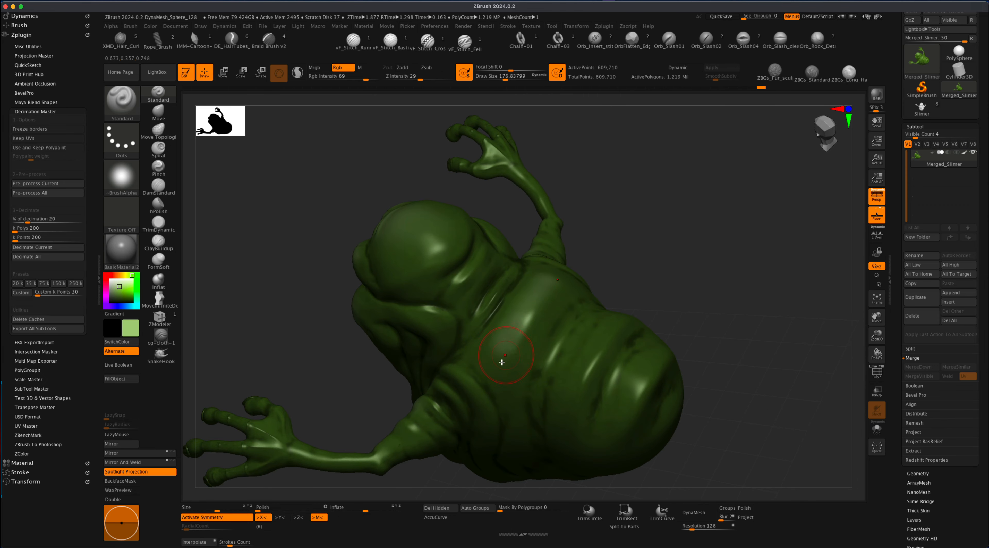
left_click_drag(571, 380, 617, 333)
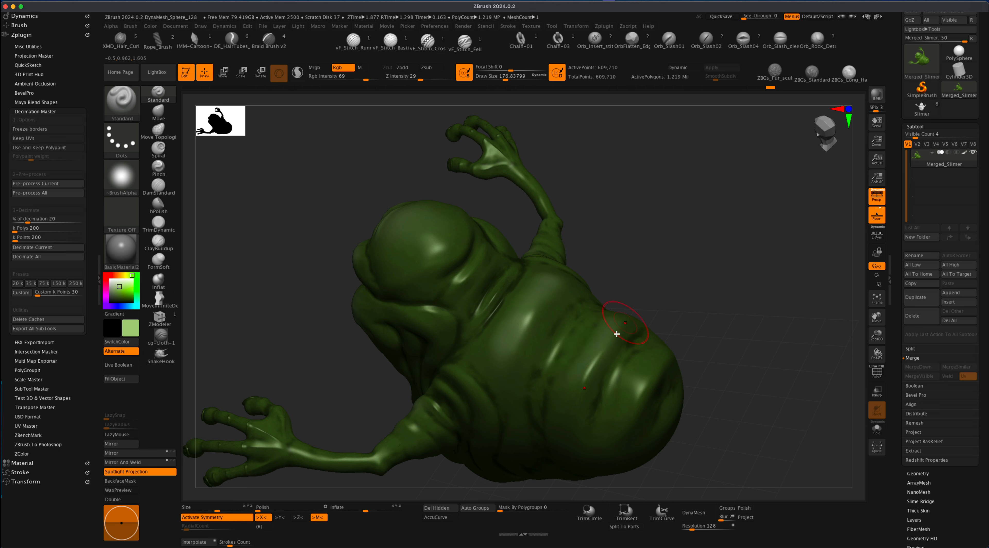
left_click_drag(550, 368, 598, 312)
mouse_move(627, 383)
left_mouse_down()
mouse_move(663, 348)
mouse_move(614, 292)
left_mouse_up()
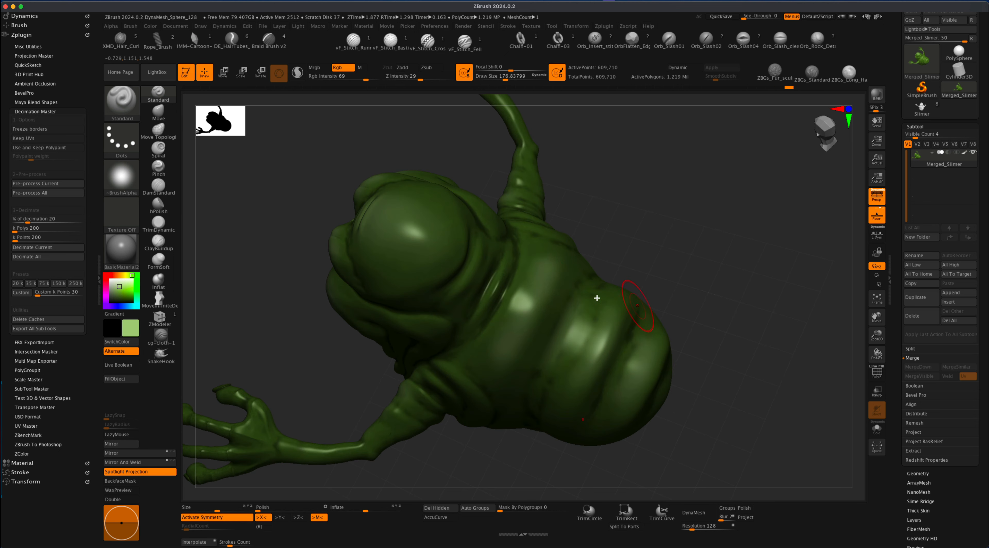
Step: Set the Draw Size to about 144.7 and paint highlights on the side of the Slimer's head and the shoulder
key("s")
mouse_move(613, 210)
left_mouse_down("alt")
mouse_move(645, 221)
mouse_move(620, 208)
mouse_move(443, 334)
left_mouse_up("alt")
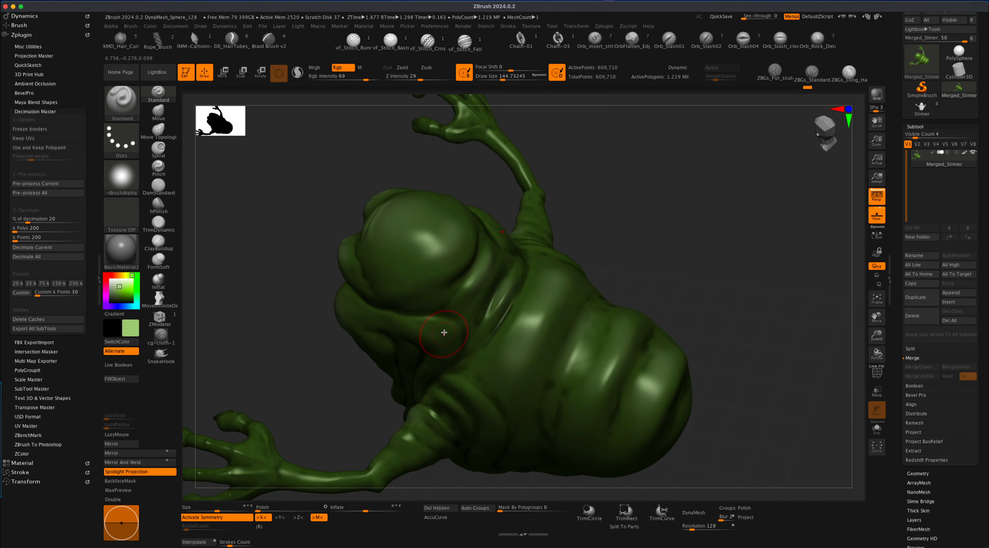
left_click_drag(641, 249, 468, 343)
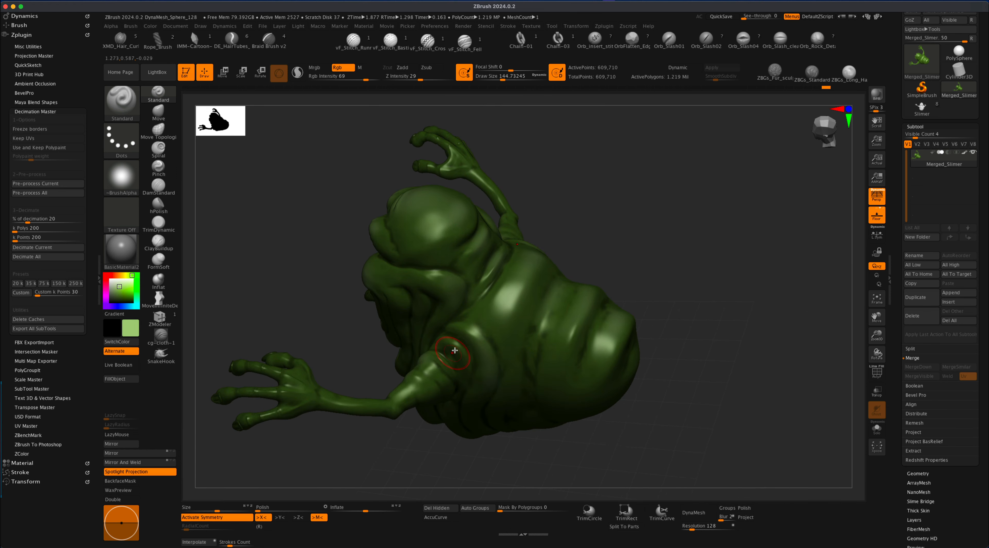
Step: Paint pale green highlights on the back of the Slimer's hand and along the forearm
left_click_drag(322, 453, 282, 386)
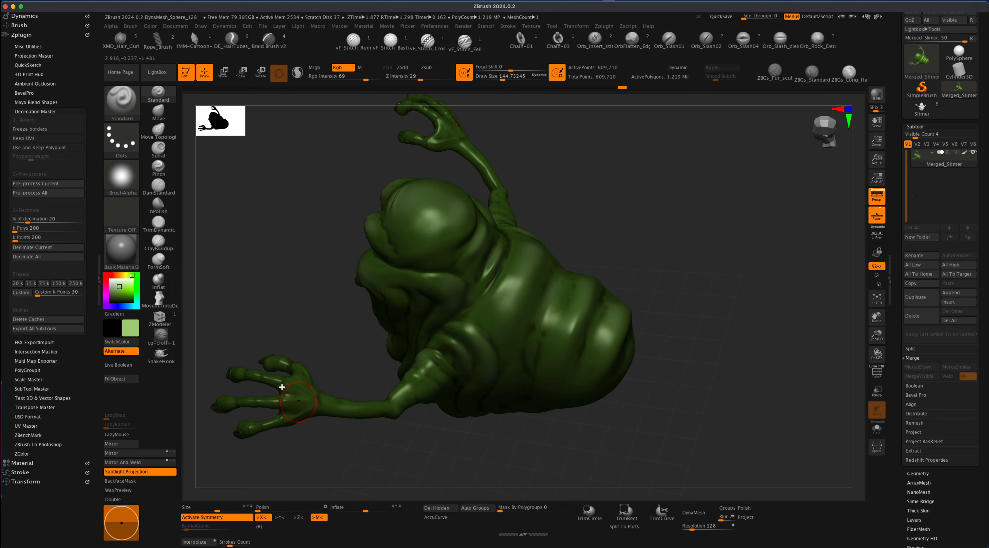
left_click_drag(311, 425, 319, 438)
left_click_drag(304, 339, 301, 364)
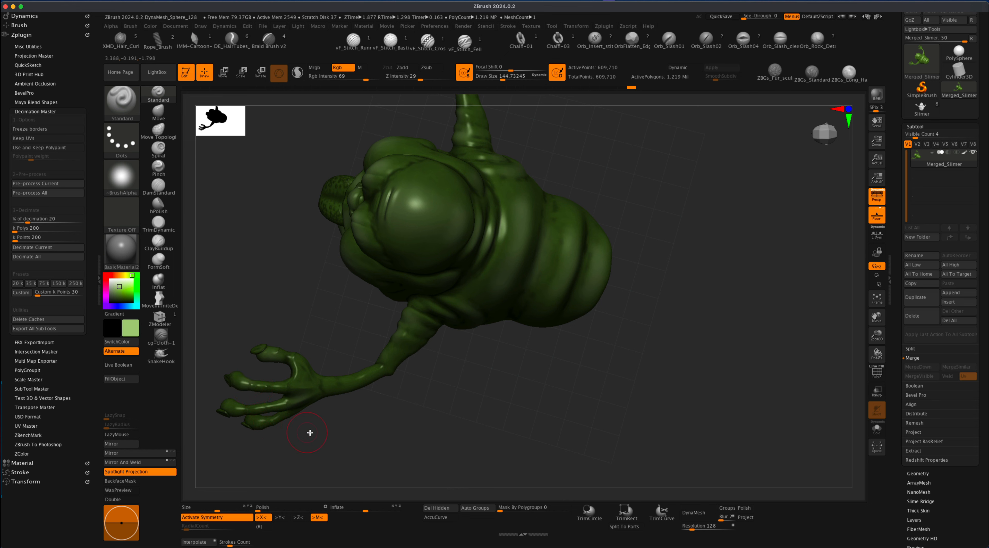
left_click_drag(309, 433, 296, 388)
left_click_drag(297, 448, 353, 445)
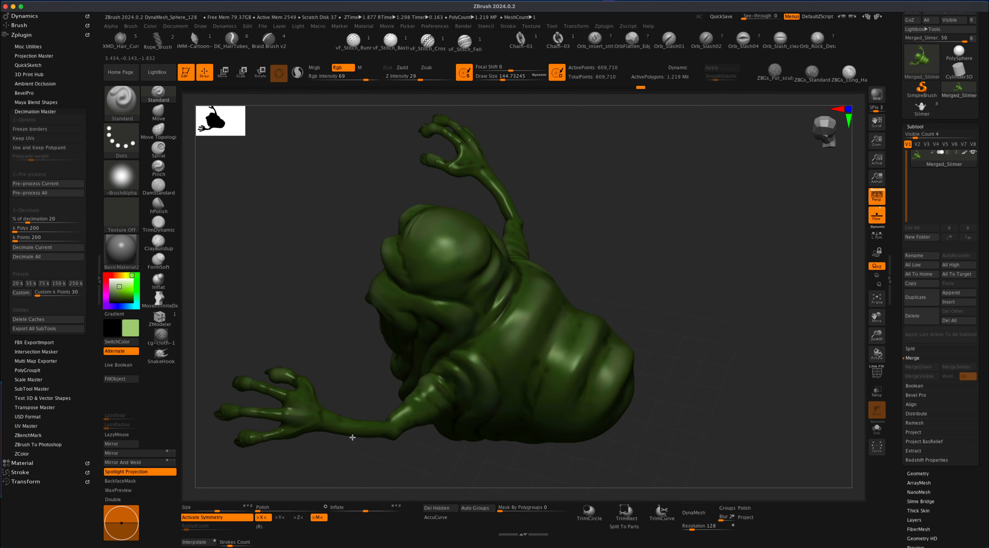
Step: Paint pale green highlights around the Slimer's neck folds and upper back
left_click_drag(651, 290, 448, 309)
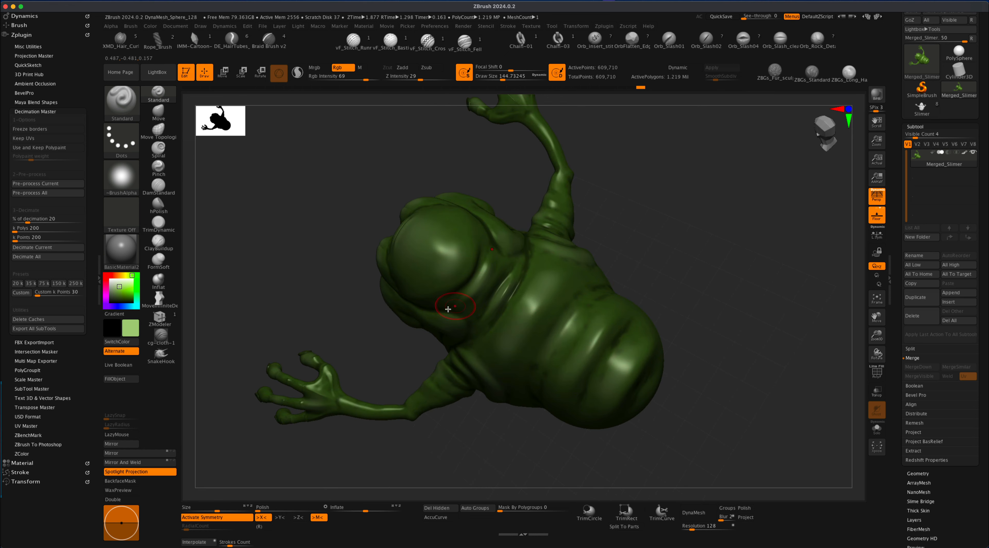
left_click_drag(711, 224, 698, 240)
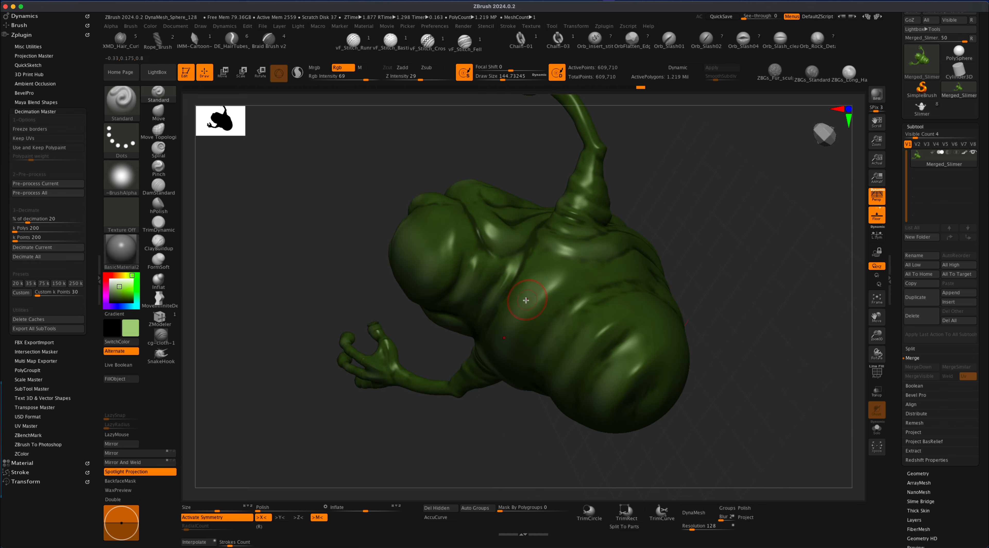
left_click_drag(462, 433, 430, 410, "alt")
Step: Choose a darker green, set the Rgb Intensity to 6 and fill the whole Slimer model with it
left_click(119, 287)
left_click_drag(119, 288, 122, 295)
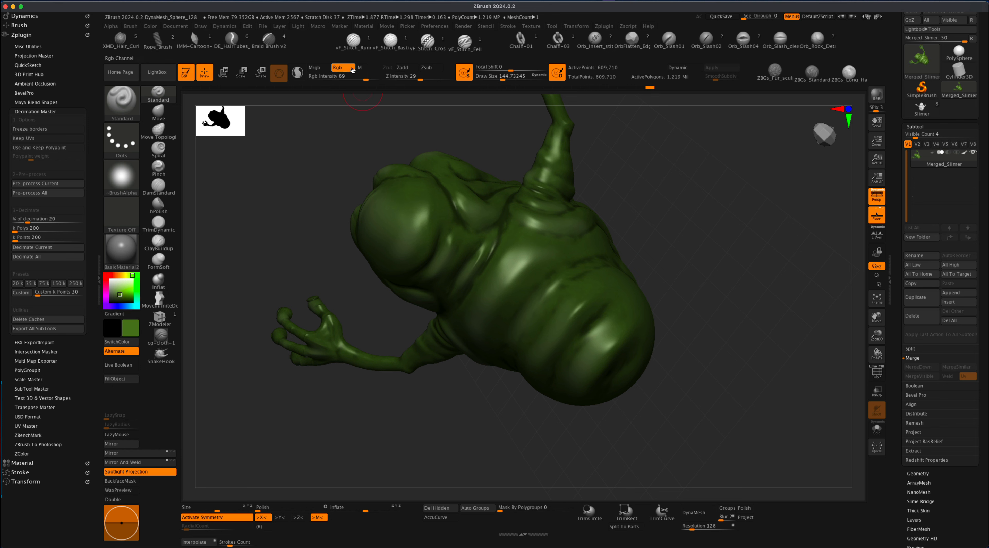
left_click_drag(366, 80, 311, 83)
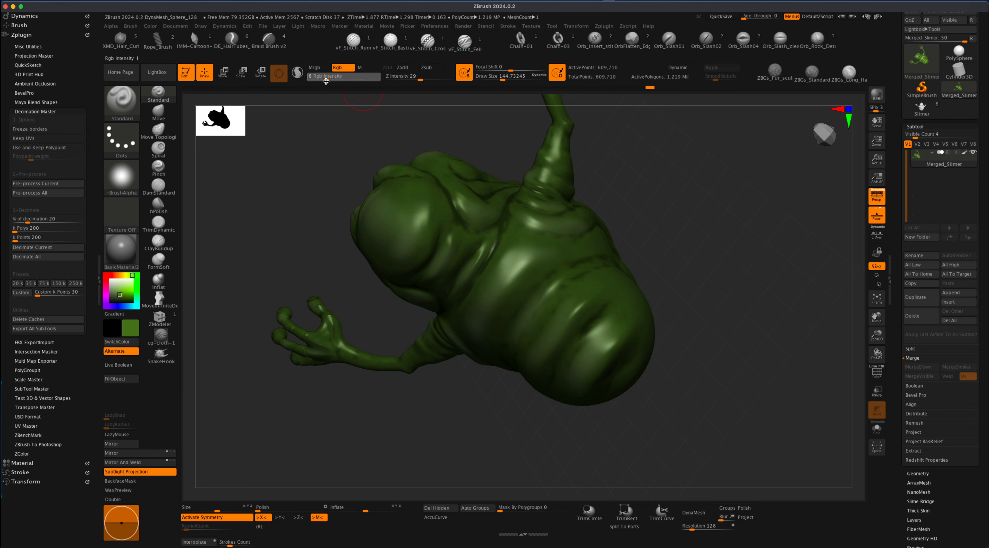
left_click(125, 380)
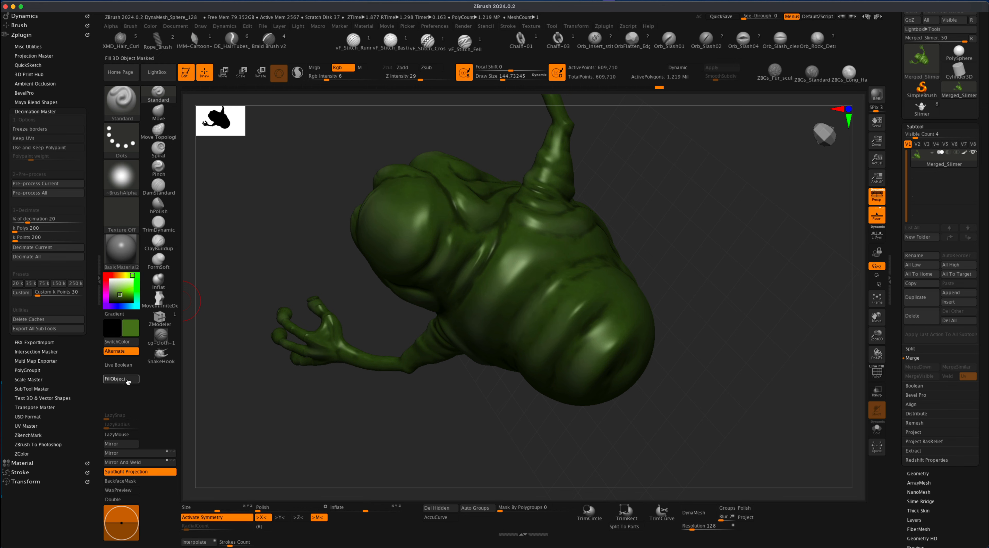
left_click(128, 382)
Step: Switch the Standard brush to the Color Spray stroke with Alpha 23
left_click_drag(268, 427, 287, 404)
mouse_move(697, 261)
left_mouse_down()
mouse_move(715, 168)
mouse_move(677, 205)
mouse_move(673, 198)
mouse_move(673, 252)
mouse_move(693, 298)
mouse_move(685, 287)
mouse_move(676, 320)
mouse_move(701, 340)
mouse_move(687, 324)
mouse_move(665, 329)
mouse_move(722, 329)
mouse_move(674, 331)
mouse_move(664, 329)
mouse_move(702, 325)
mouse_move(637, 315)
left_mouse_up()
left_click_drag(694, 340, 694, 345, "alt")
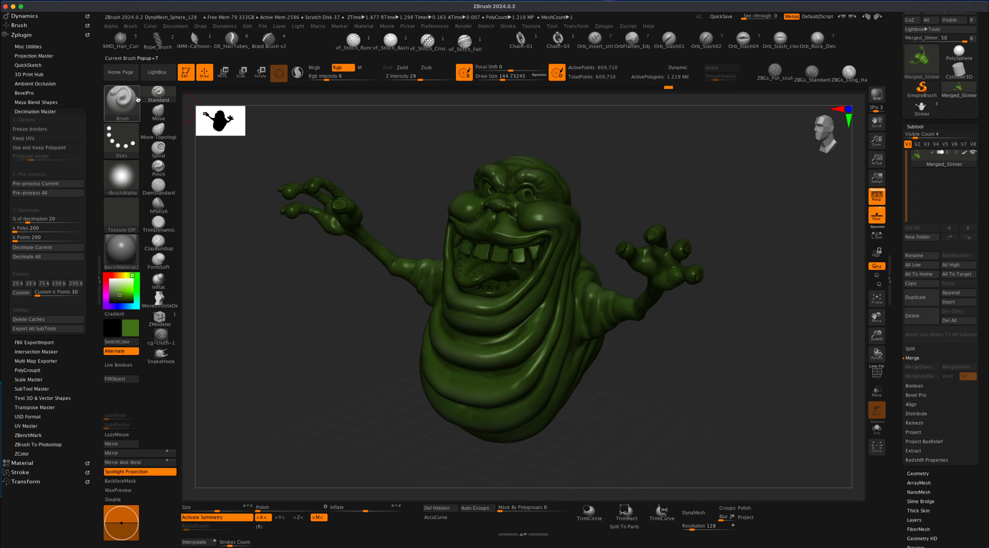
left_click(125, 139)
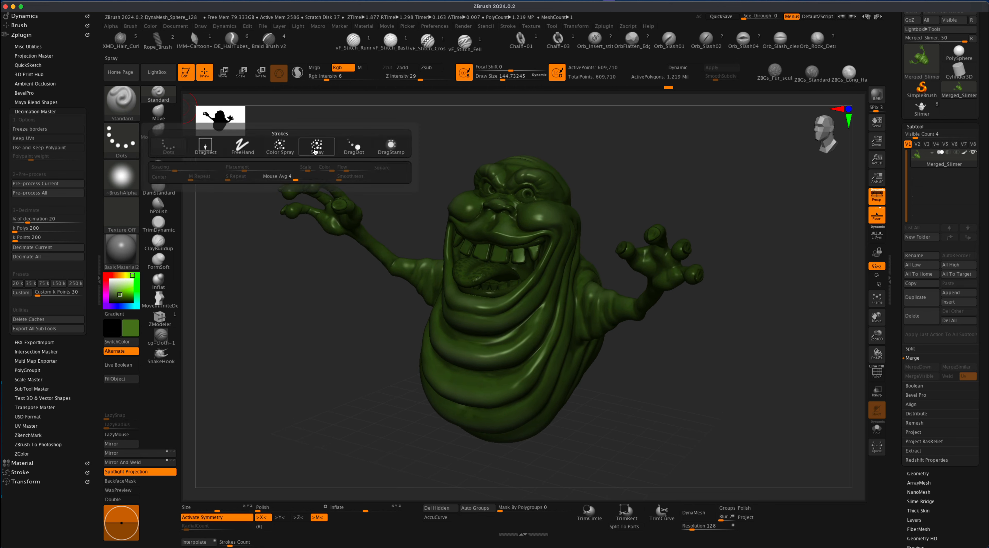
left_click(282, 145)
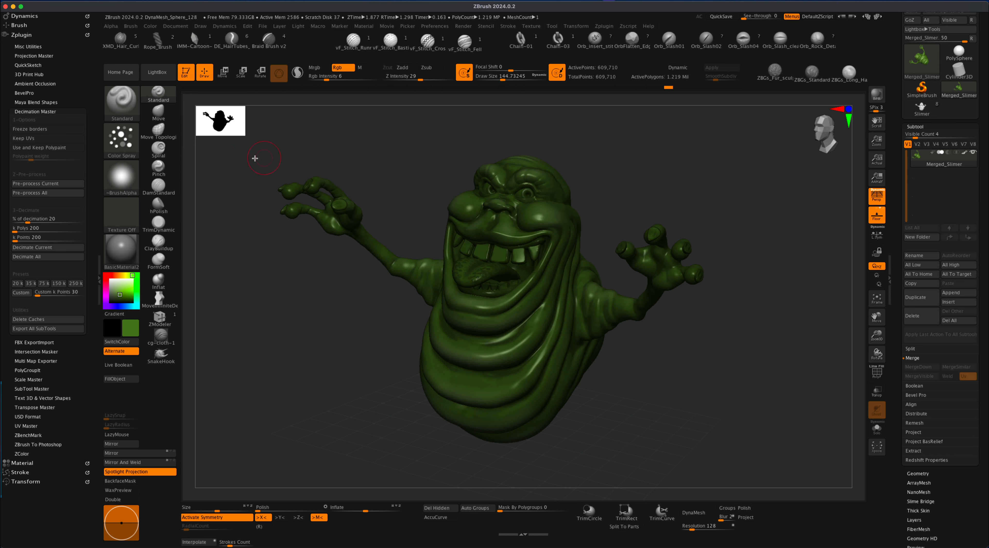
left_click(128, 176)
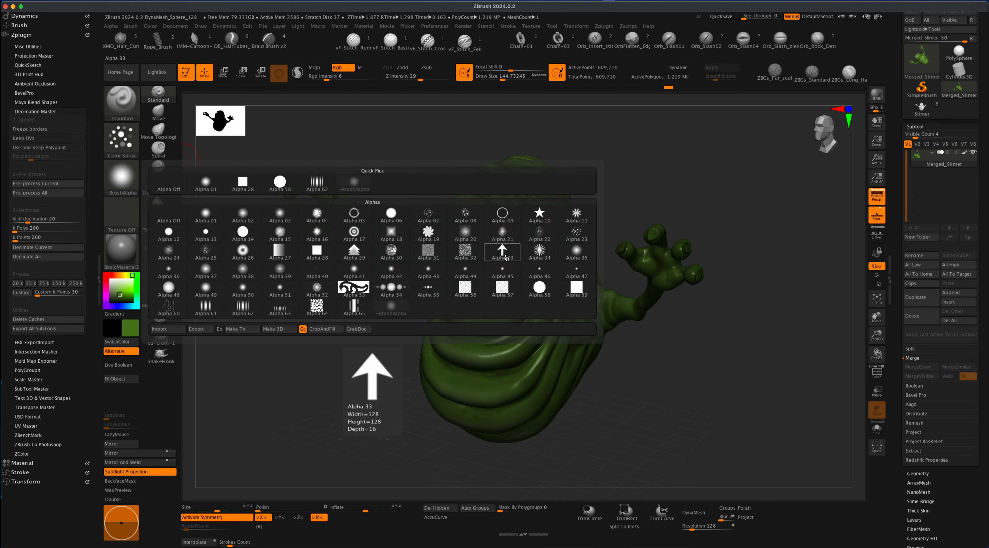
left_click(576, 232)
left_click_drag(272, 277, 263, 275)
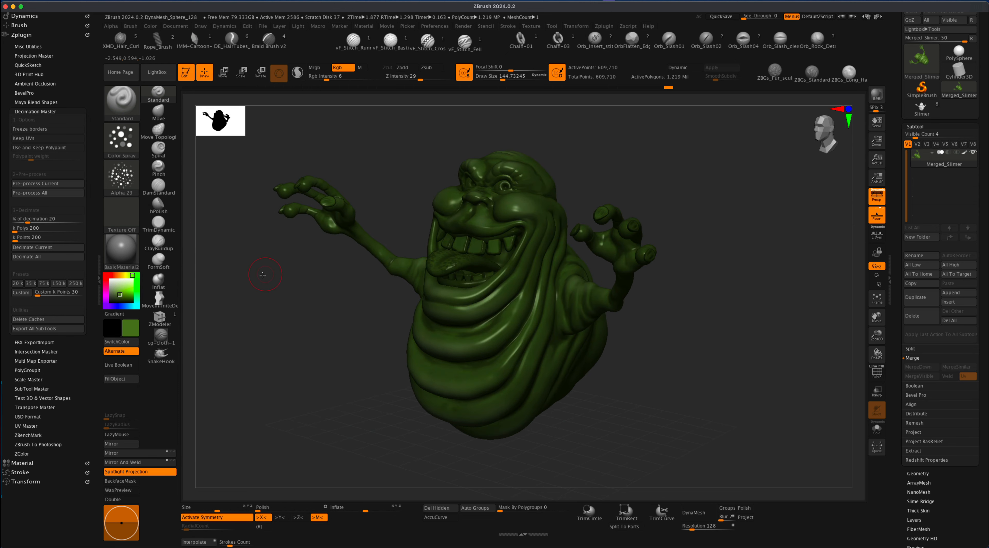
Step: Try spraying light green speckles on the belly folds at Rgb Intensity 30, and undo them
key("s")
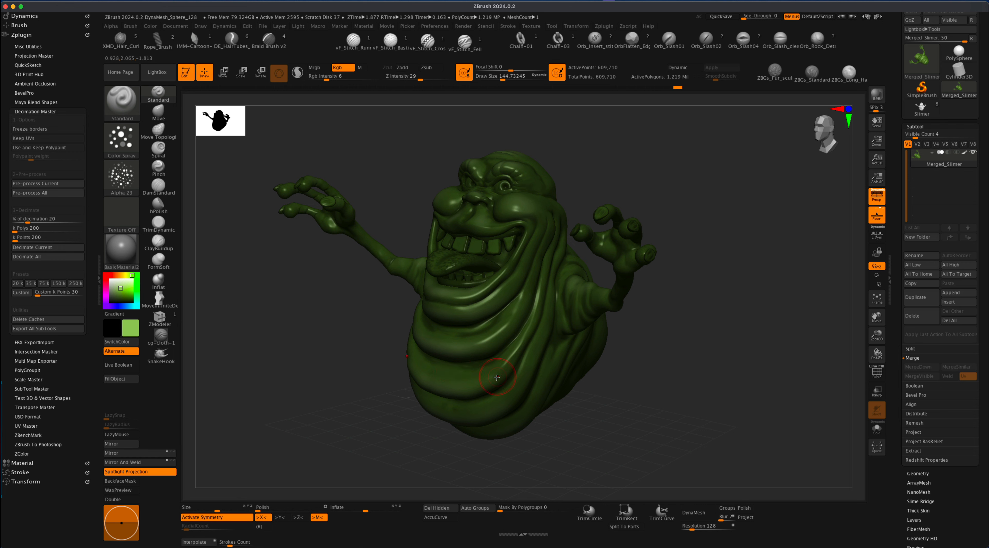
left_click_drag(327, 81, 347, 80)
left_click_drag(413, 443, 417, 477, "alt")
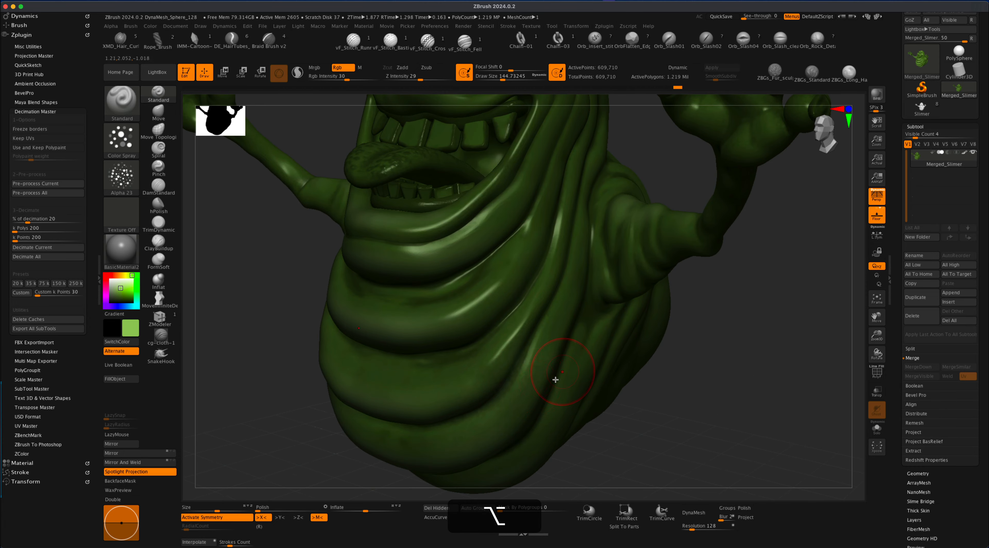
left_click_drag(673, 377, 707, 352, "alt")
key("super+z")
key("super+z")
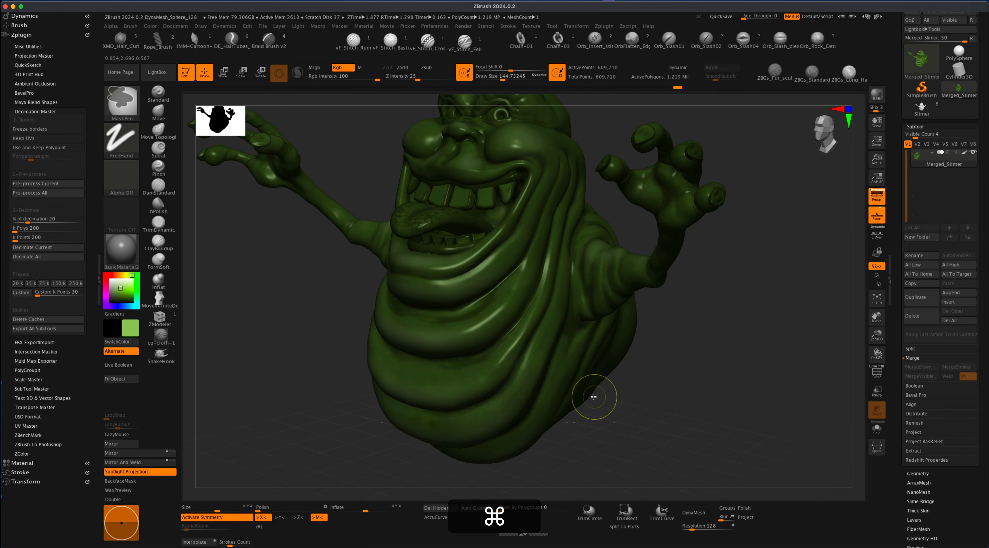
Step: Set the Rgb Intensity to 59 and the Draw Size to about 337.6, and spray light green mottling over the belly folds
left_click_drag(349, 78, 362, 80)
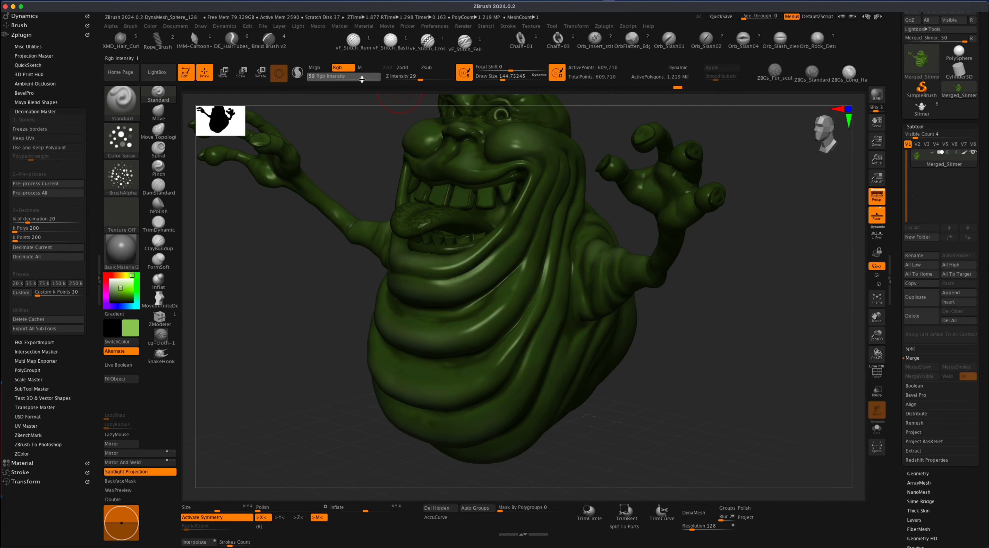
key("s")
left_click(483, 334)
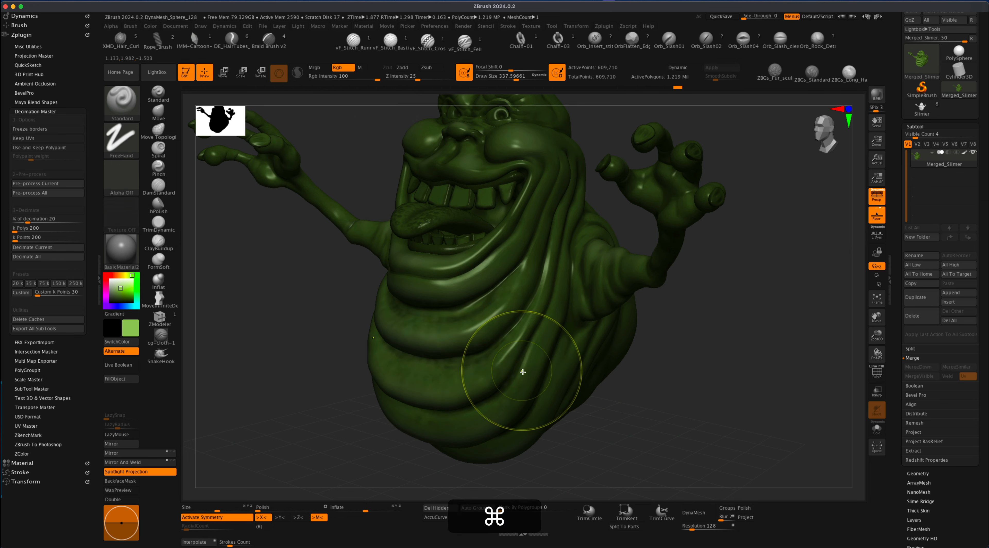
key("super+z")
left_click_drag(690, 382, 601, 386)
mouse_move(729, 331)
left_mouse_down()
mouse_move(673, 301)
mouse_move(637, 319)
left_mouse_up()
mouse_move(580, 367)
left_mouse_down("alt")
mouse_move(572, 410)
mouse_move(620, 387)
left_mouse_up("alt")
left_click_drag(704, 323, 624, 340)
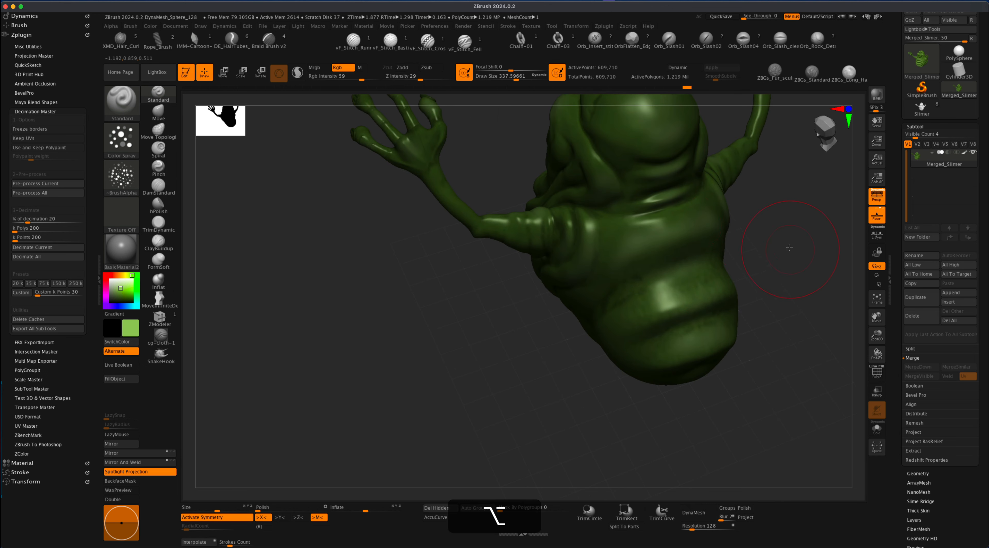
Step: Spray light green mottling over the Slimer's back, shoulder and arms
left_click_drag(787, 246, 578, 191)
mouse_move(713, 244)
left_mouse_down()
mouse_move(719, 265)
mouse_move(483, 298)
left_mouse_up()
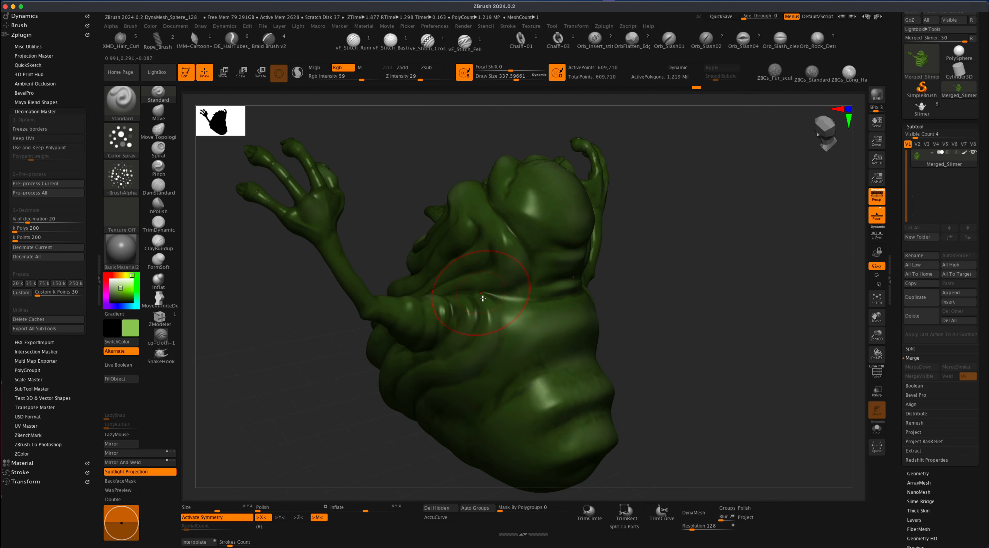
mouse_move(645, 326)
left_mouse_down()
mouse_move(653, 308)
mouse_move(529, 360)
left_mouse_up()
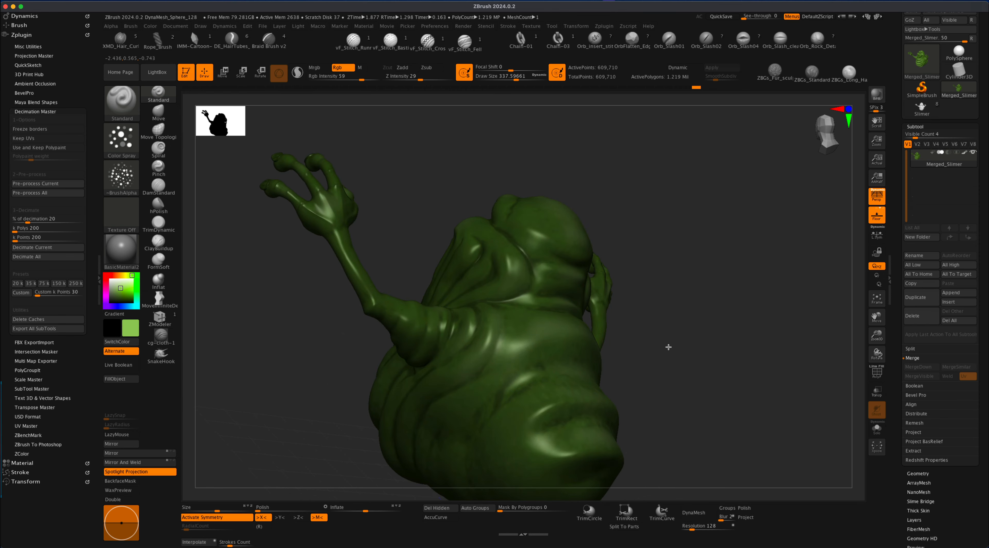
left_click_drag(660, 343, 698, 359)
left_click_drag(630, 330, 505, 349)
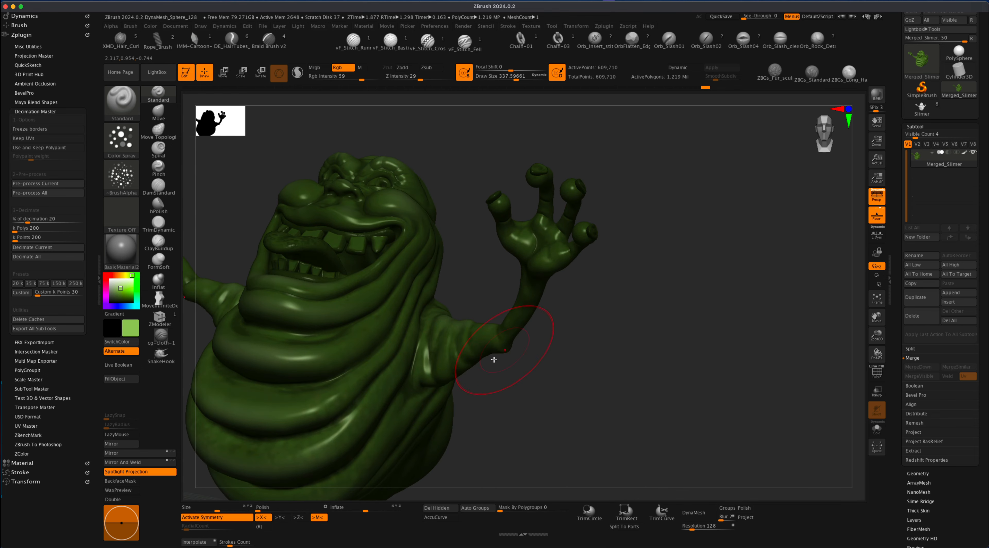
left_click_drag(609, 289, 576, 331)
left_click_drag(553, 389, 574, 375)
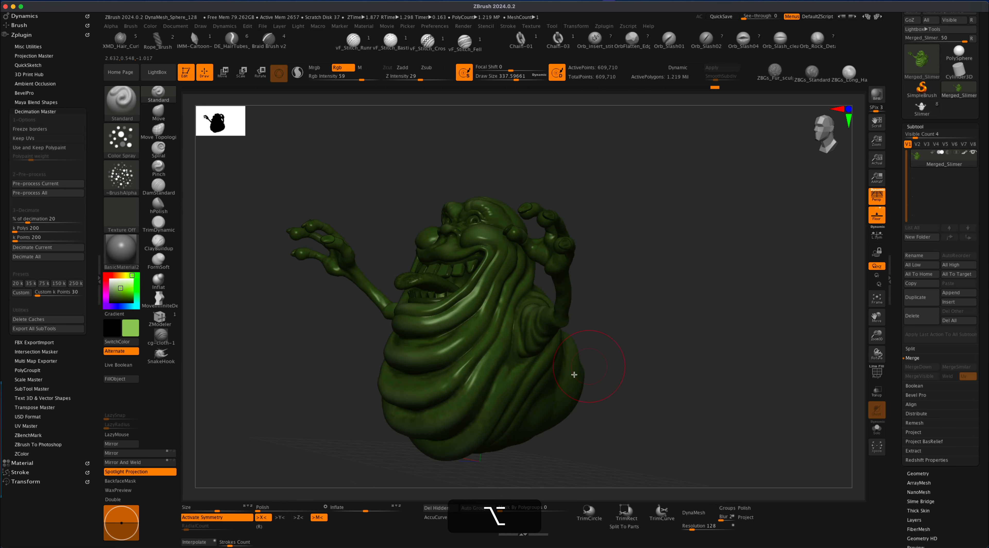
Step: Spray light green mottling across the Slimer's flank and lower body folds
left_click_drag(432, 460, 637, 362)
left_click_drag(537, 400, 586, 436)
left_click_drag(571, 368, 427, 441)
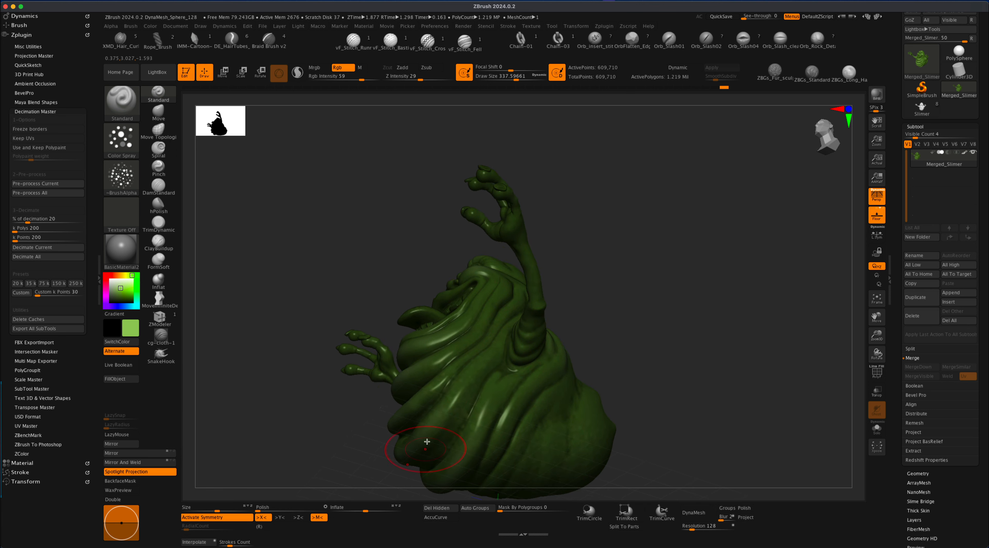
mouse_move(470, 379)
left_mouse_down()
mouse_move(647, 342)
mouse_move(530, 393)
mouse_move(658, 343)
mouse_move(440, 374)
mouse_move(641, 327)
mouse_move(698, 331)
mouse_move(686, 333)
left_mouse_up()
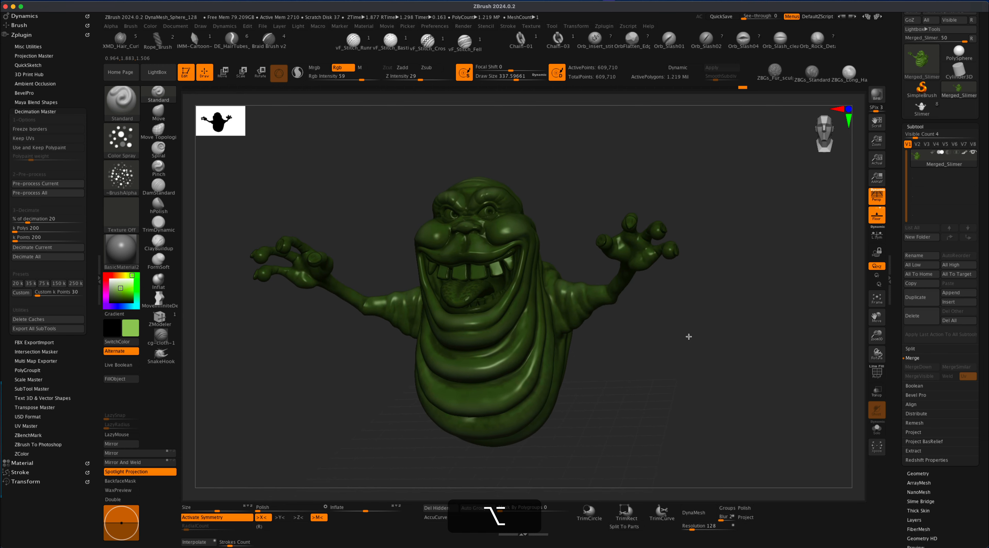
left_click_drag(592, 399, 479, 407)
left_click_drag(611, 384, 631, 380)
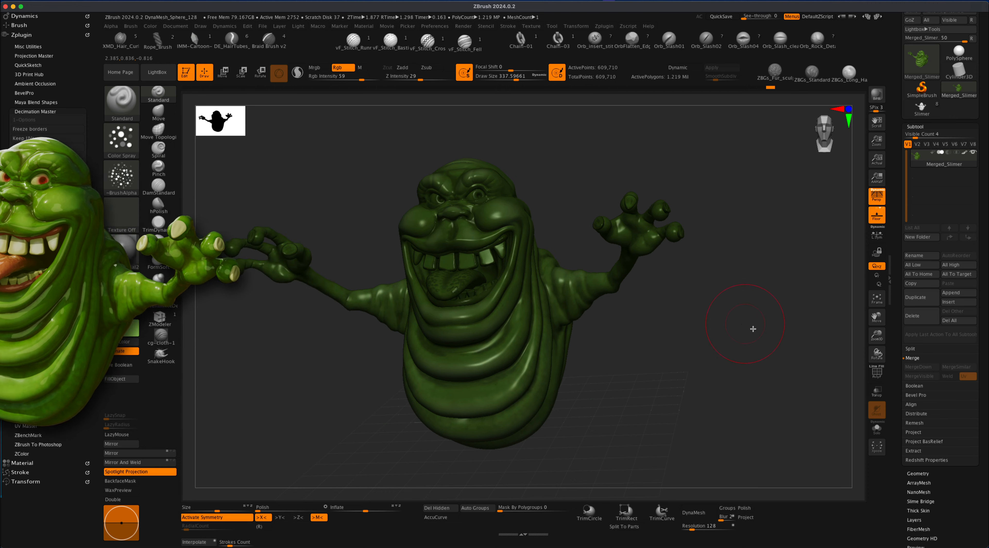
Step: Show the polyframe and isolate the tongue's polygroup
left_click_drag(695, 339, 702, 354, "alt")
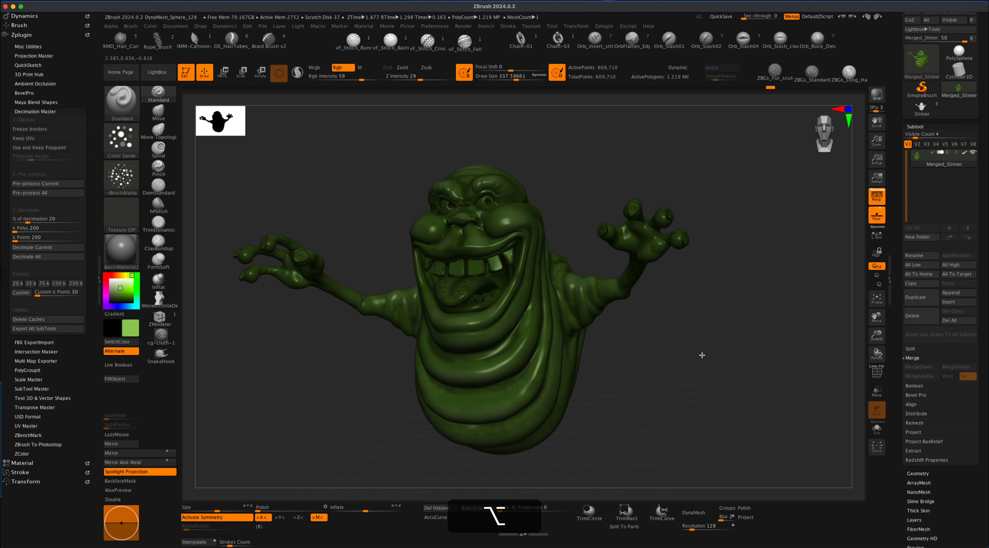
left_click(877, 372)
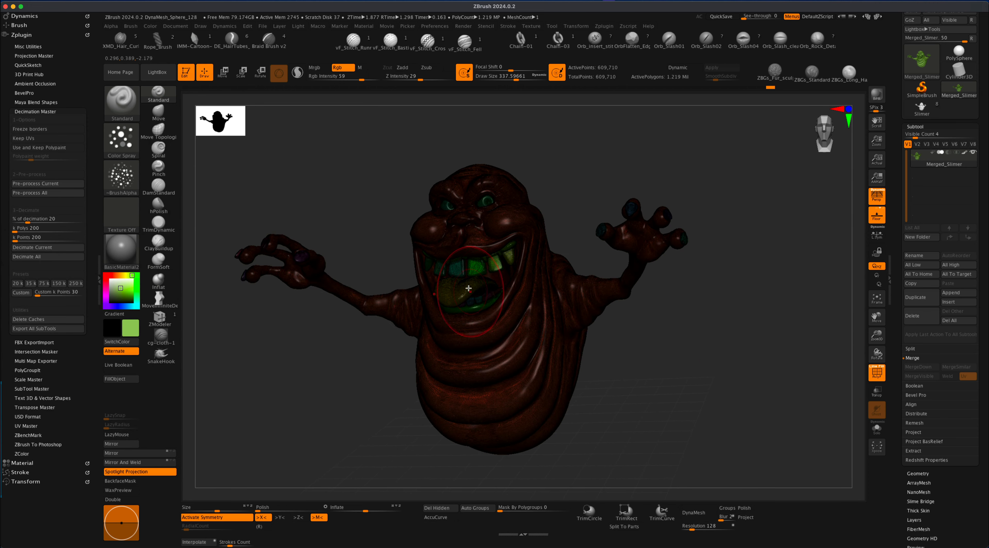
mouse_move(703, 380)
left_mouse_down()
mouse_move(682, 382)
mouse_move(714, 390)
left_mouse_up()
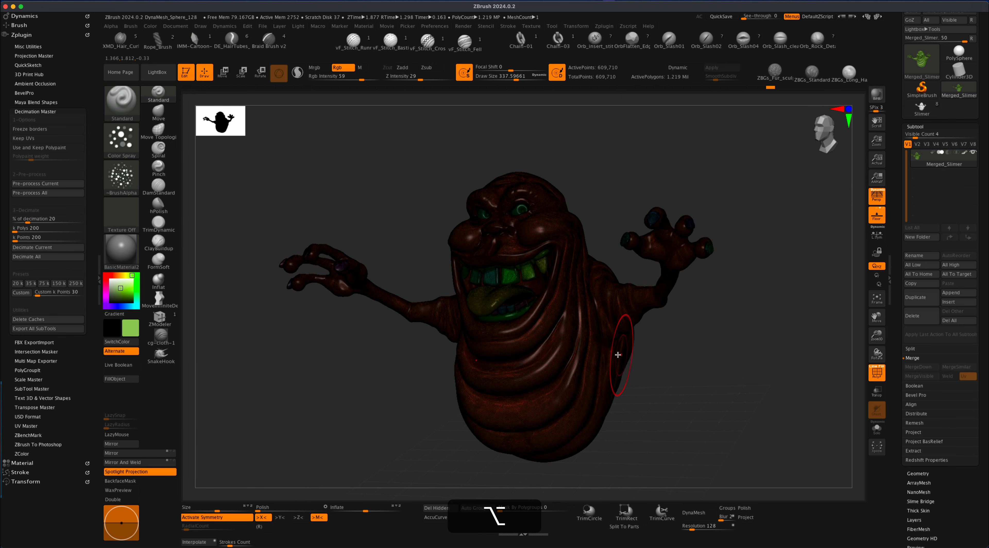
left_click(500, 297, "shift+super")
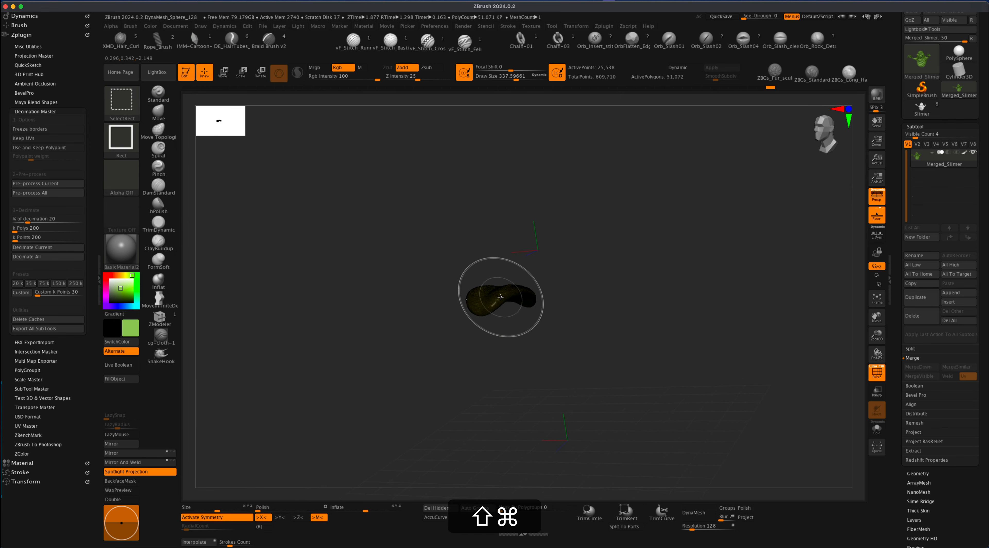
left_click_drag(591, 313, 572, 327)
Step: Mask the isolated tongue, show the whole model again and invert the mask so only the tongue is paintable
left_click_drag(379, 203, 648, 385, "super")
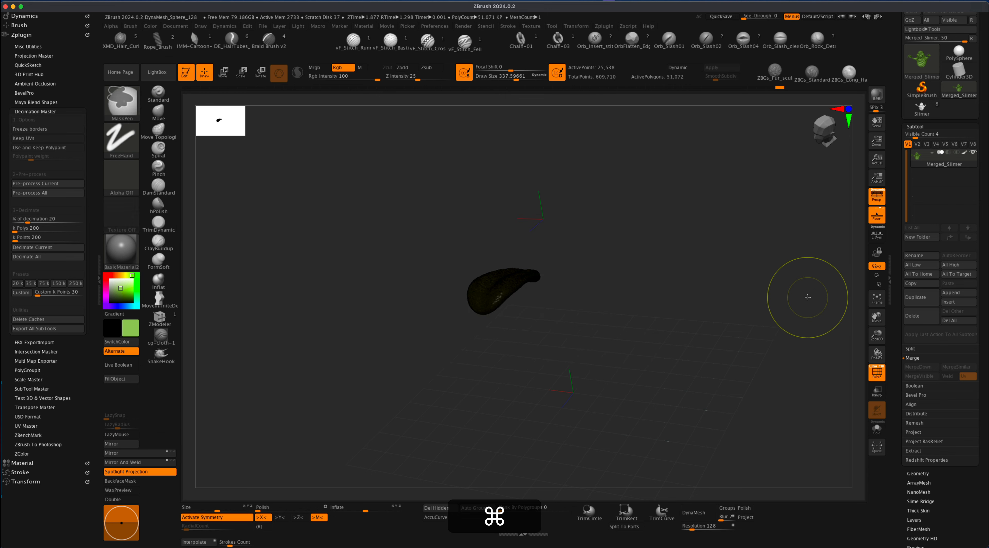
left_click(784, 312, "shift+super")
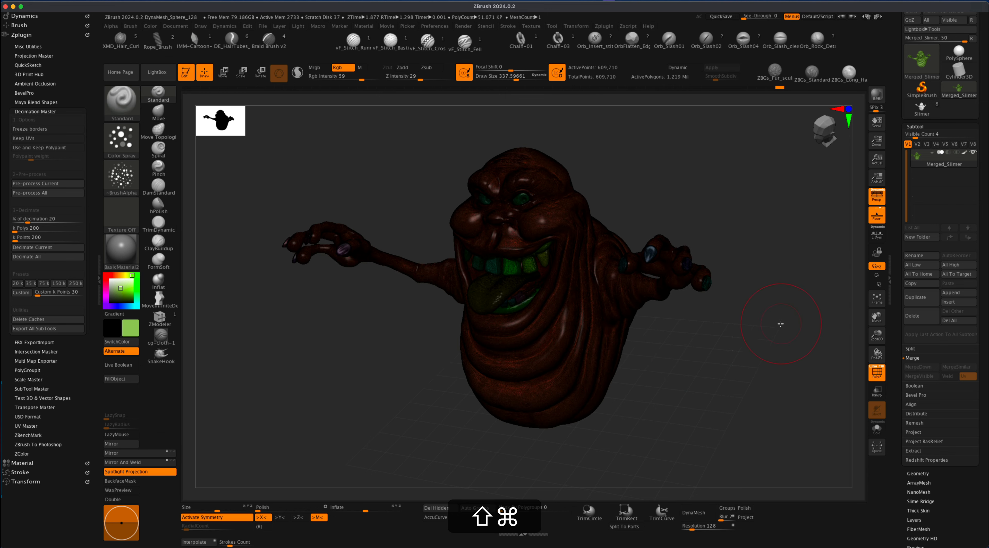
left_click(765, 213, "super")
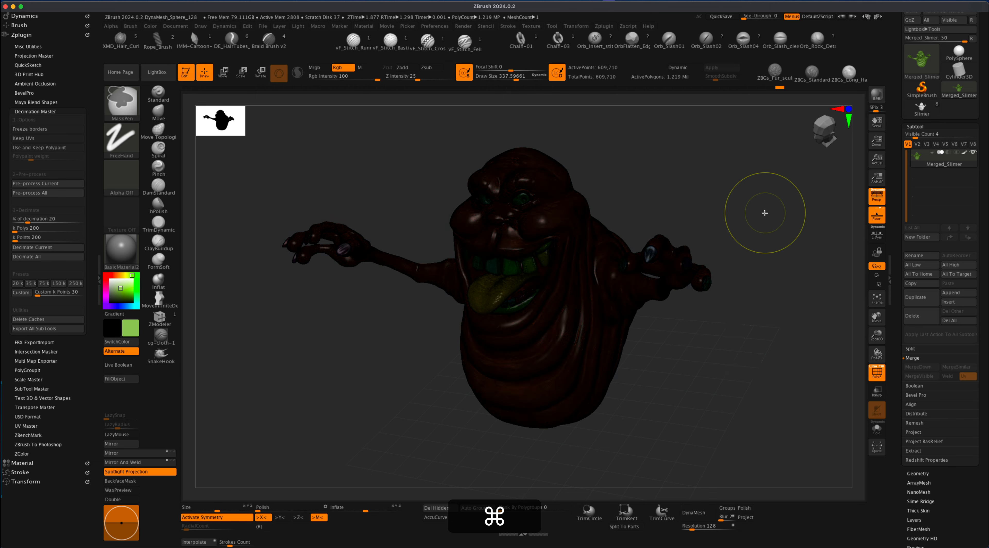
left_click_drag(758, 338, 656, 316)
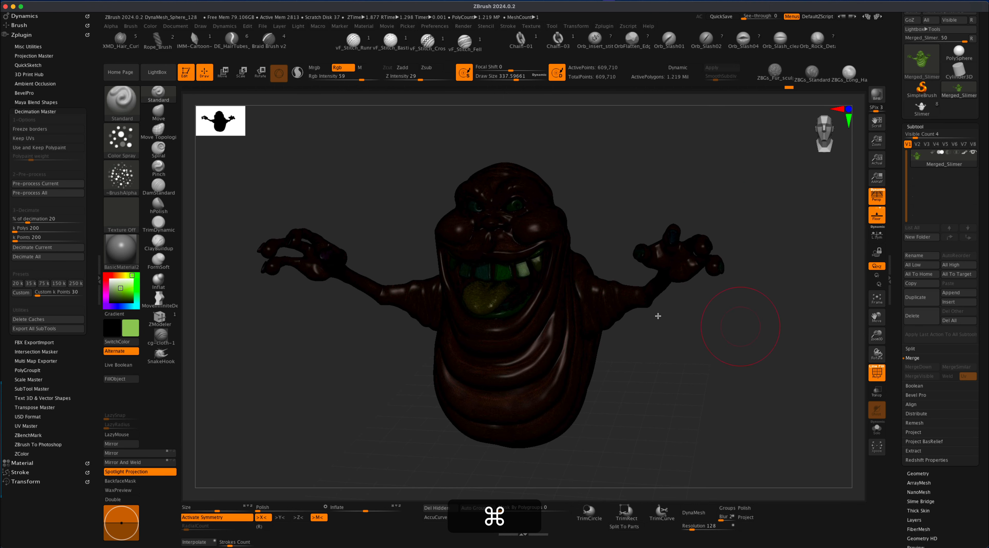
Step: Hide the polyframe lines and turn off the polyframe display
left_click(877, 367)
left_click_drag(798, 382, 745, 395)
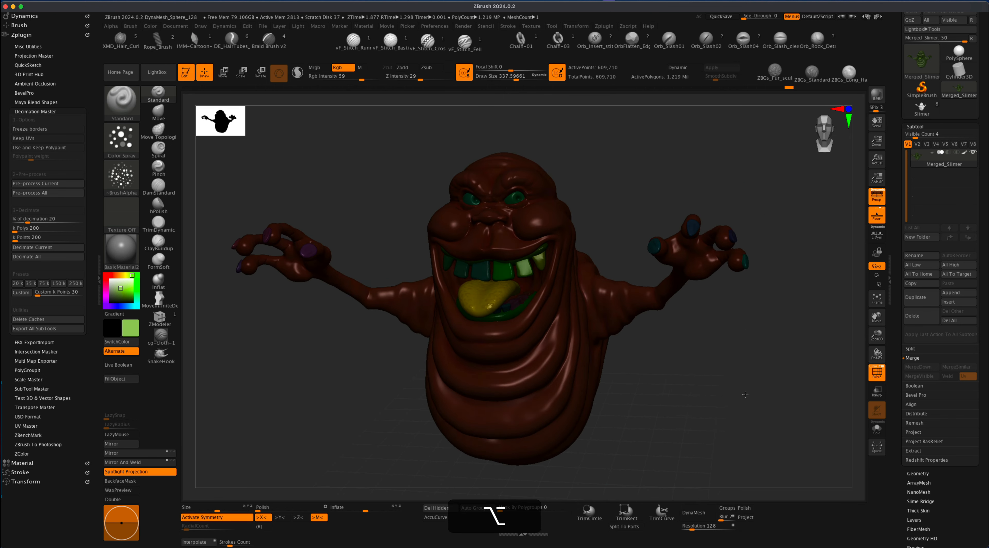
left_click(875, 374)
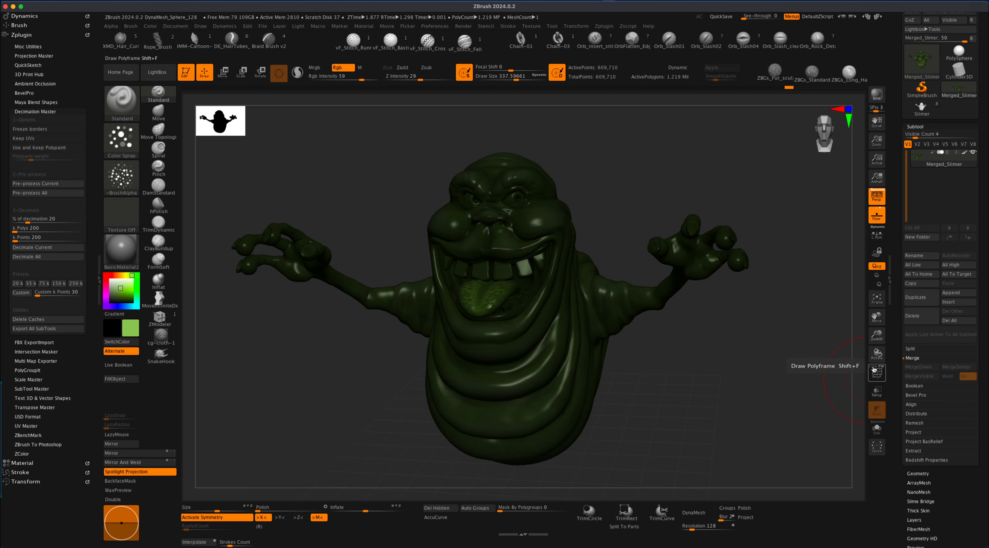
left_click_drag(748, 378, 715, 387)
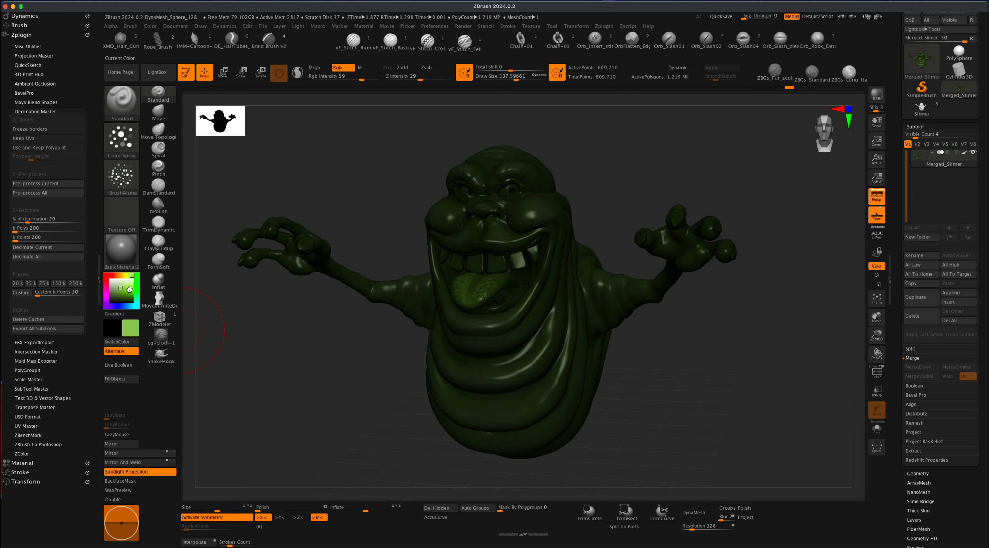
Step: Choose a brownish red, set the Rgb Intensity to 100 and fill the unmasked tongue with it
left_click_drag(121, 276, 117, 274)
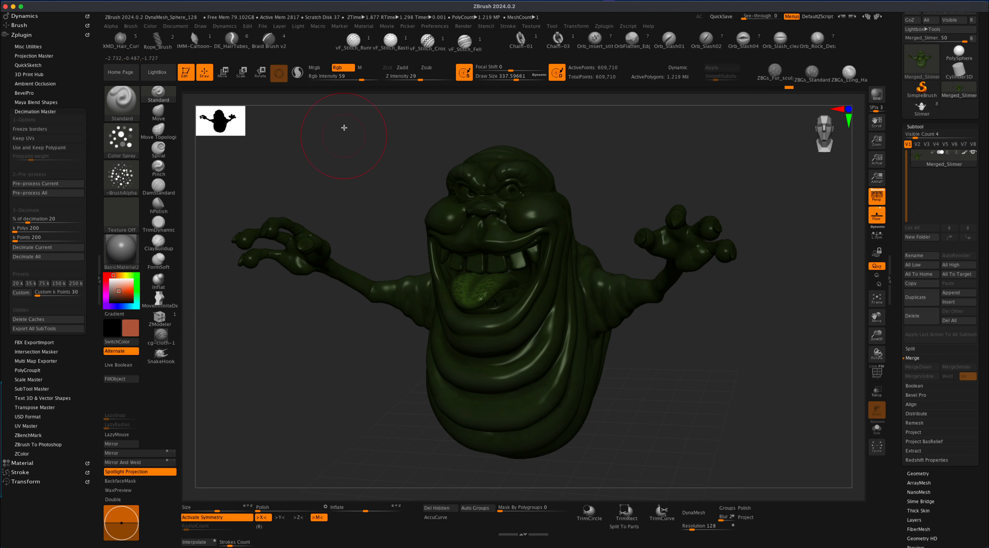
left_click_drag(362, 81, 380, 80)
left_click(119, 380)
mouse_move(269, 402)
left_mouse_down()
mouse_move(289, 417)
mouse_move(281, 413)
mouse_move(298, 392)
mouse_move(305, 399)
mouse_move(303, 369)
mouse_move(504, 294)
mouse_move(669, 408)
mouse_move(736, 416)
mouse_move(291, 349)
left_mouse_up()
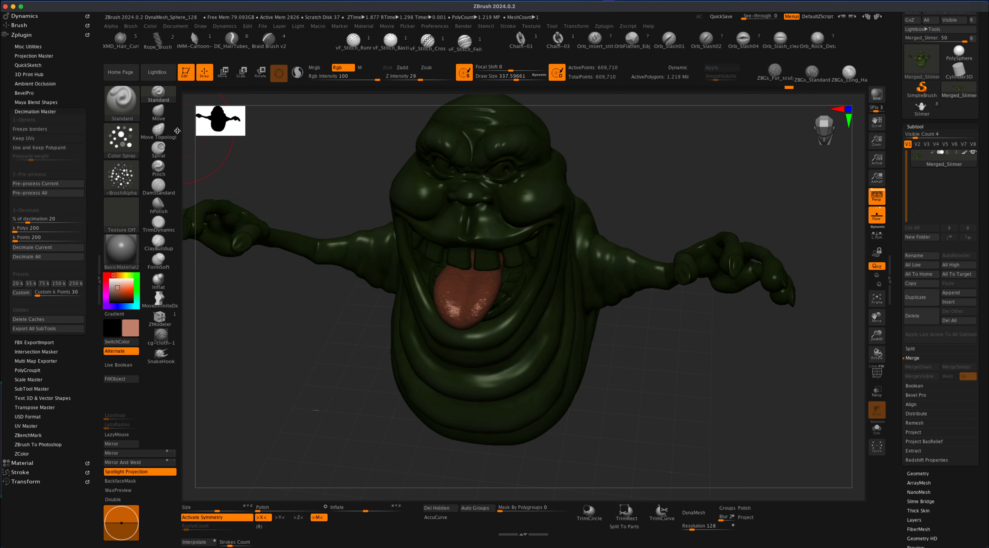
Step: Try spraying pale pink speckles on the tongue at Rgb Intensity 100, and undo them
key("s")
left_click_drag(473, 303, 469, 302)
key("super+z")
Step: Spray pale pink speckles over the tongue at a Draw Size of about 202, setting the Rgb Intensity to 30
left_click_drag(378, 82, 335, 80)
key("s")
left_click_drag(459, 295, 456, 294)
left_click_drag(334, 81, 347, 80)
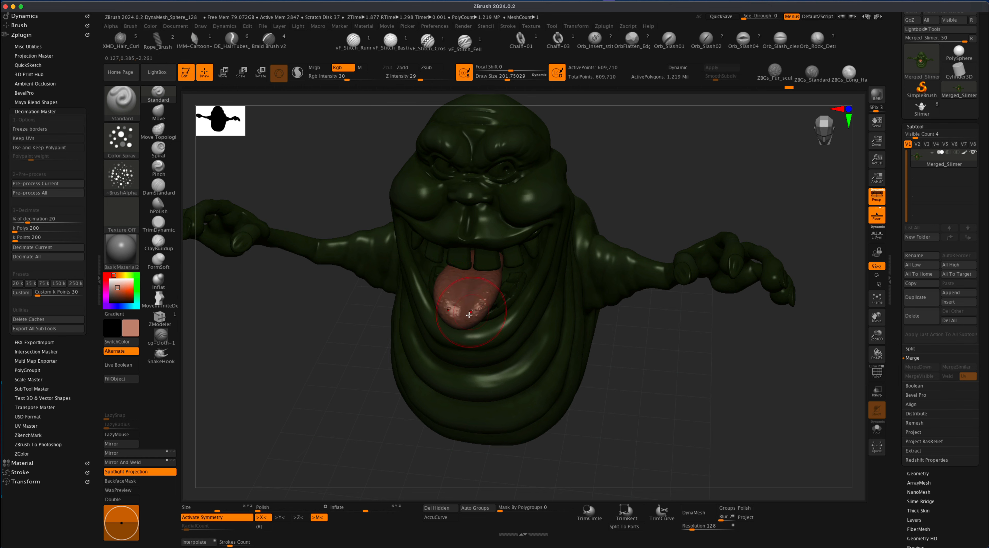
left_click_drag(250, 347, 424, 338)
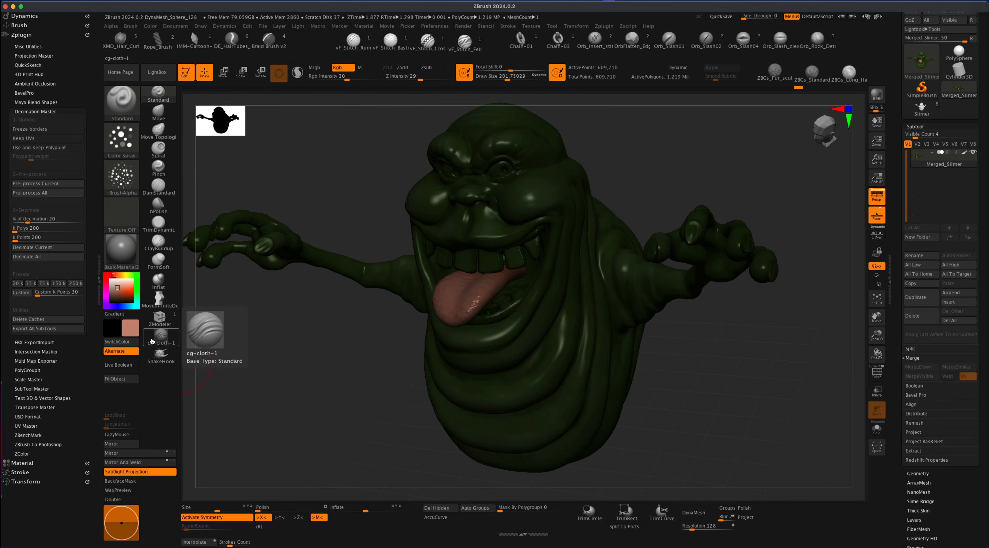
Step: Choose a brownish red, set the Rgb Intensity to 11 and fill the unmasked tongue with it to soften the speckles
left_click(120, 293)
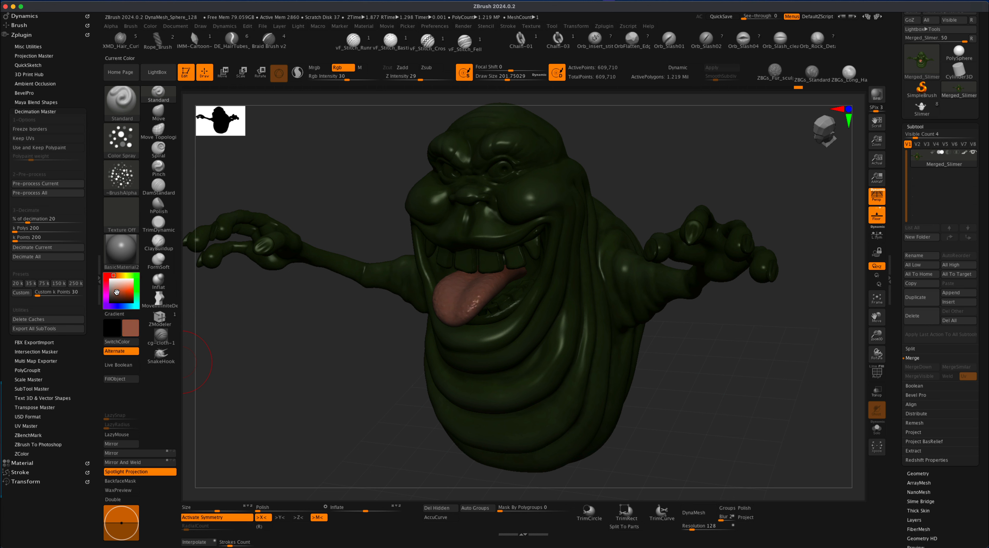
left_click_drag(346, 80, 333, 80)
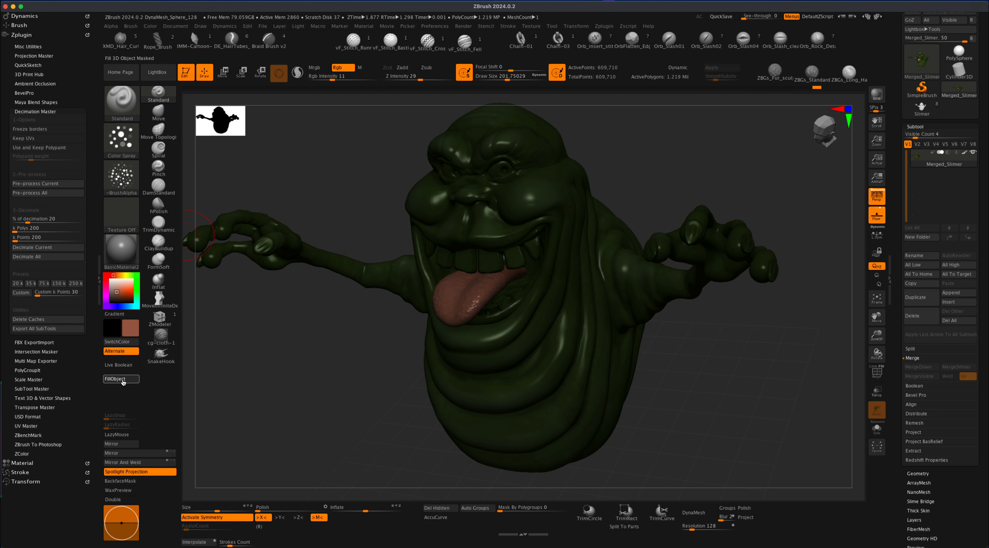
left_click_drag(380, 413, 290, 325)
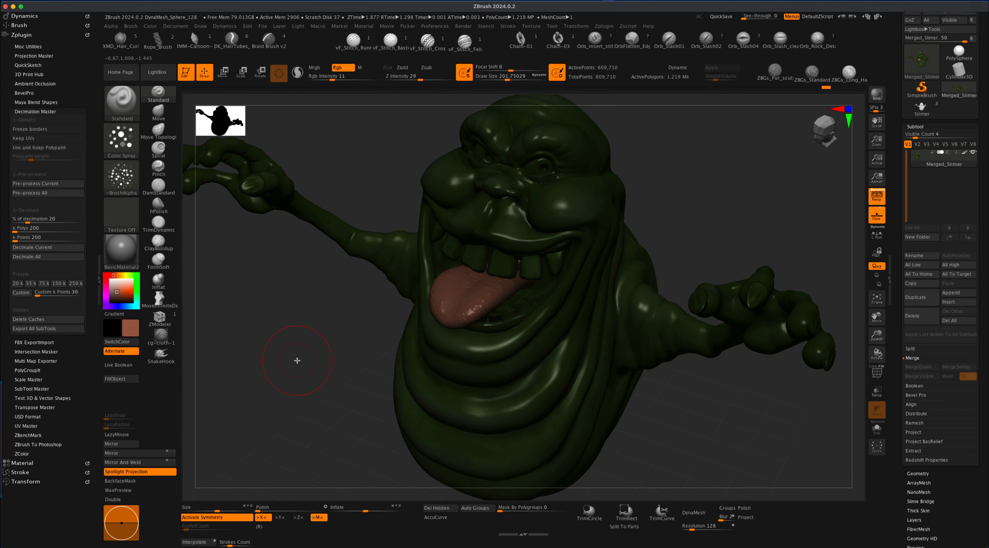
mouse_move(297, 360)
left_mouse_down("alt")
mouse_move(305, 329)
mouse_move(305, 371)
left_mouse_up("alt")
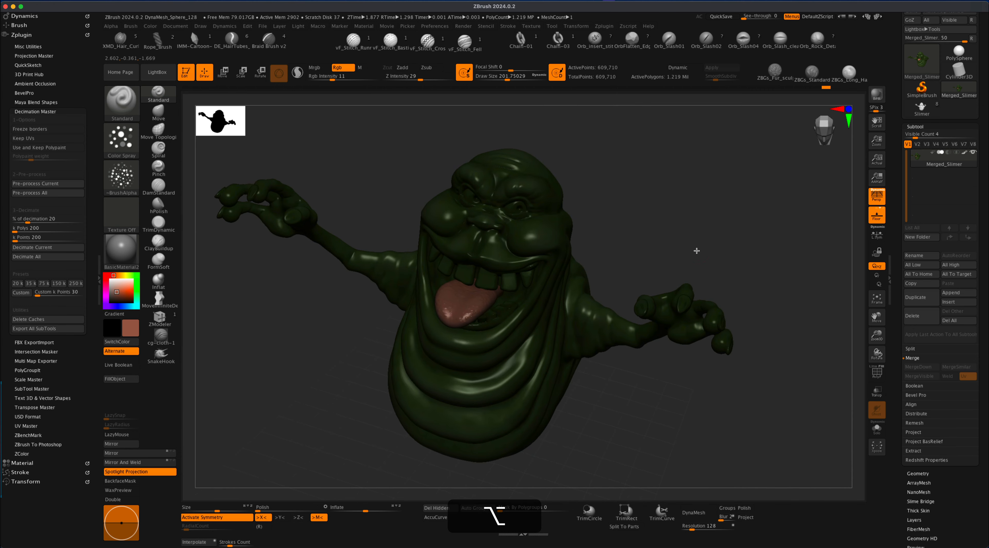
Step: Clear the mask, isolate the lower lip and fill it with the brownish red at Rgb Intensity 100, then show the whole model
mouse_move(697, 250)
left_mouse_down()
mouse_move(672, 224)
mouse_move(591, 281)
left_mouse_up()
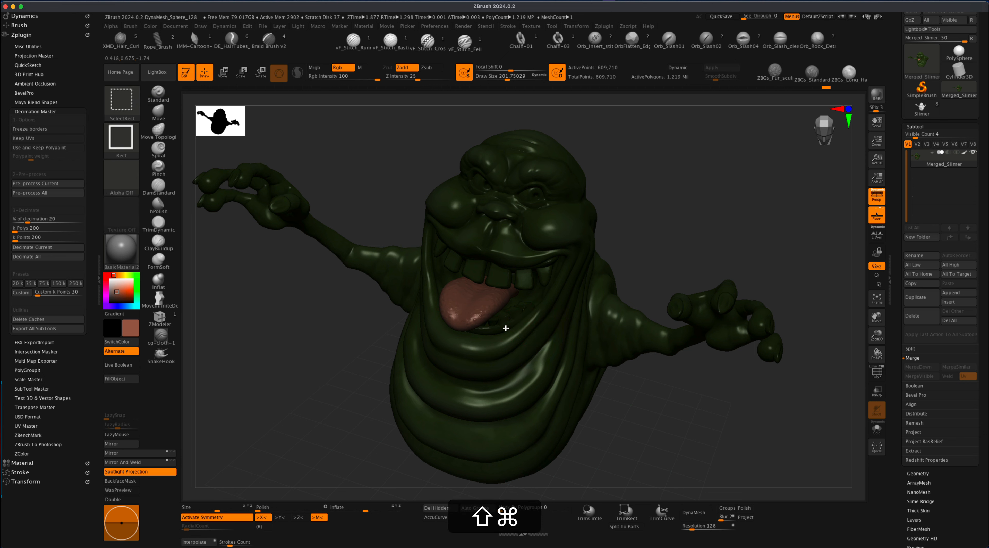
left_click(507, 327, "shift+super")
left_click_drag(426, 283, 515, 398)
left_click(126, 384)
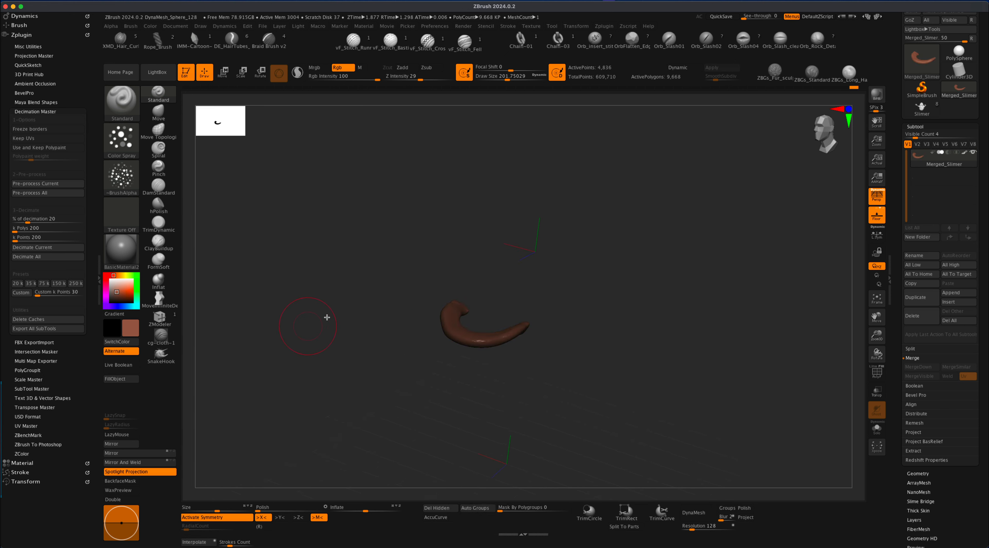
left_click(344, 303, "shift+super")
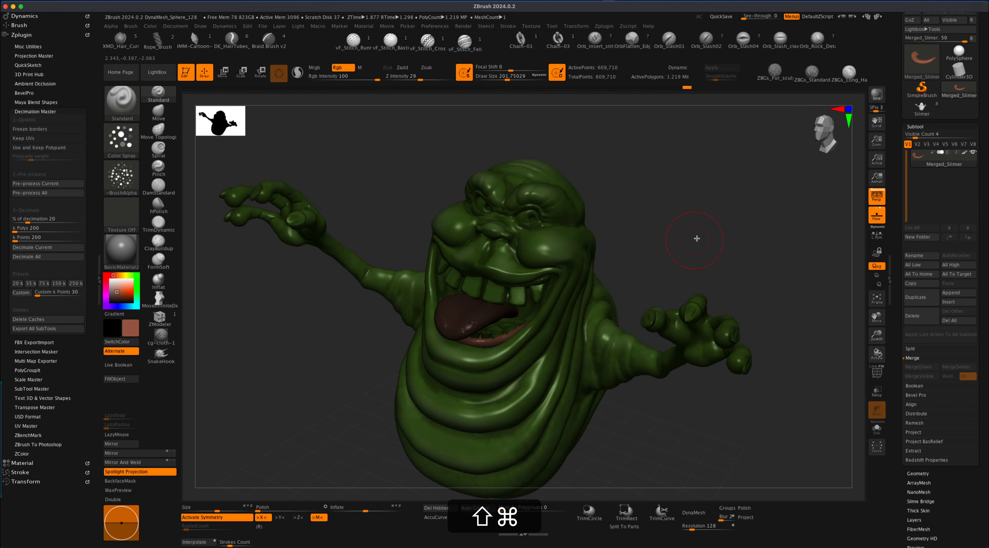
Step: Isolate the upper lip, fill it with the same brownish red and show the whole model again
left_click(546, 278, "shift+super")
left_click(120, 385)
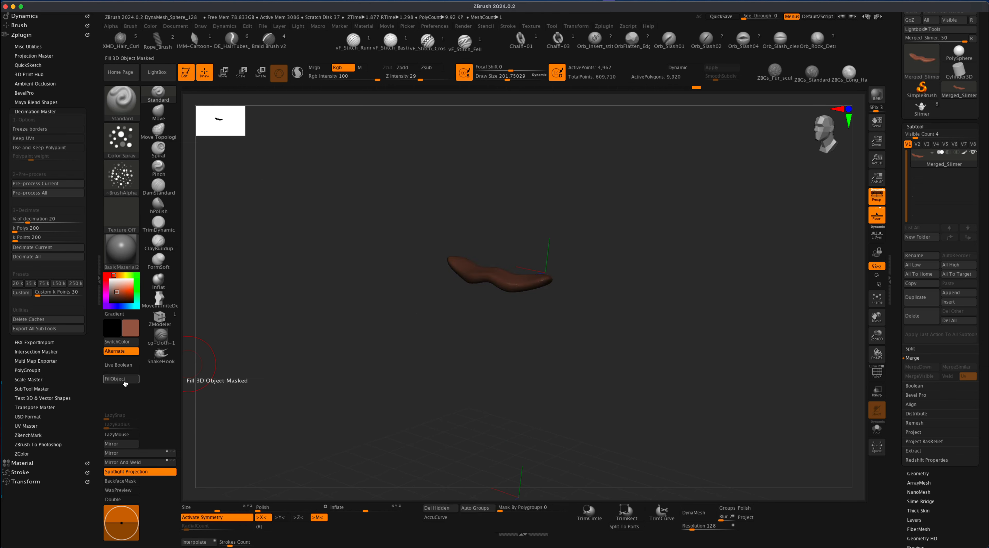
left_click(309, 386, "shift+super")
mouse_move(312, 385)
left_mouse_down()
mouse_move(329, 377)
mouse_move(313, 395)
mouse_move(330, 399)
mouse_move(322, 403)
mouse_move(325, 393)
mouse_move(327, 408)
left_mouse_up()
left_click_drag(687, 268, 697, 281, "alt")
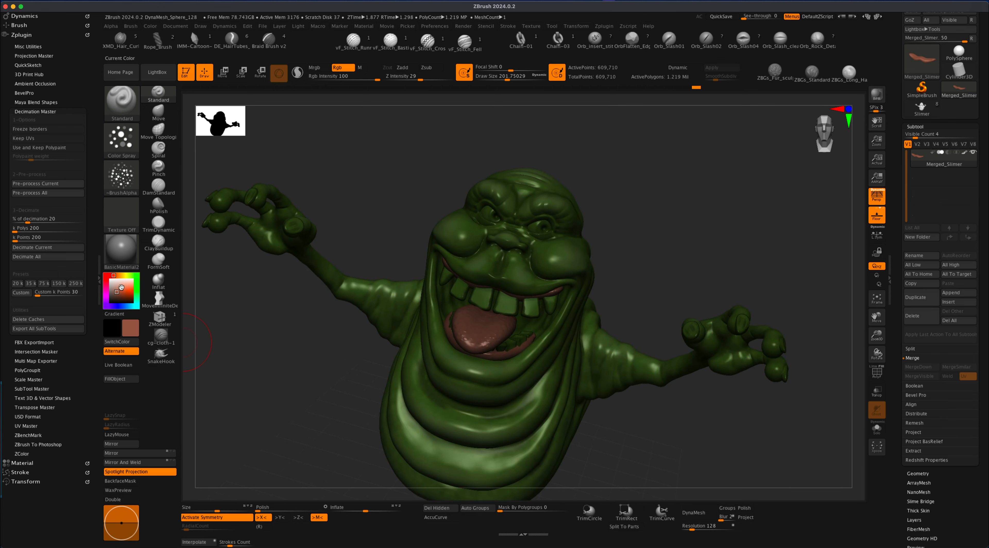
Step: Choose a pale yellow and fill the two upper front teeth with it, isolating each tooth in turn
left_click(125, 274)
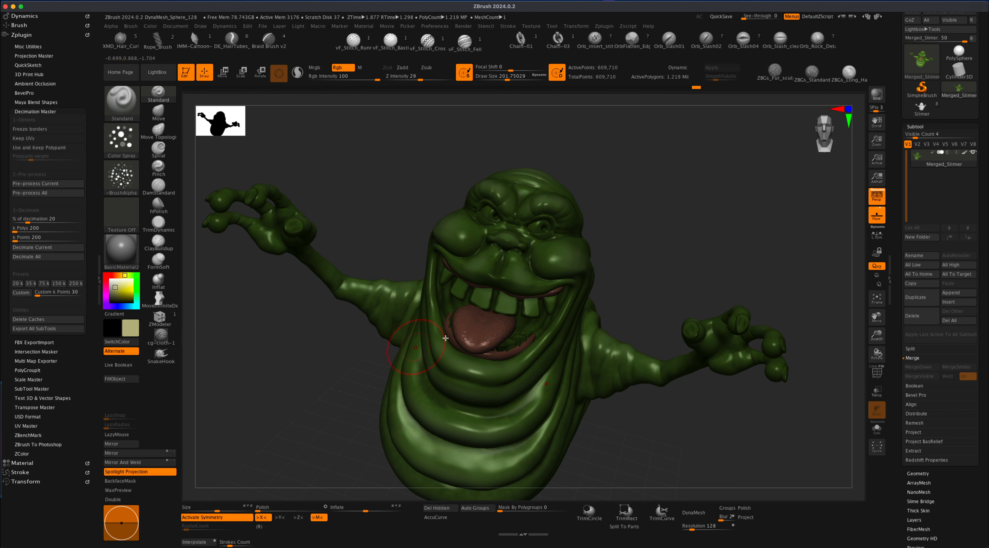
left_click(505, 290, "shift+super")
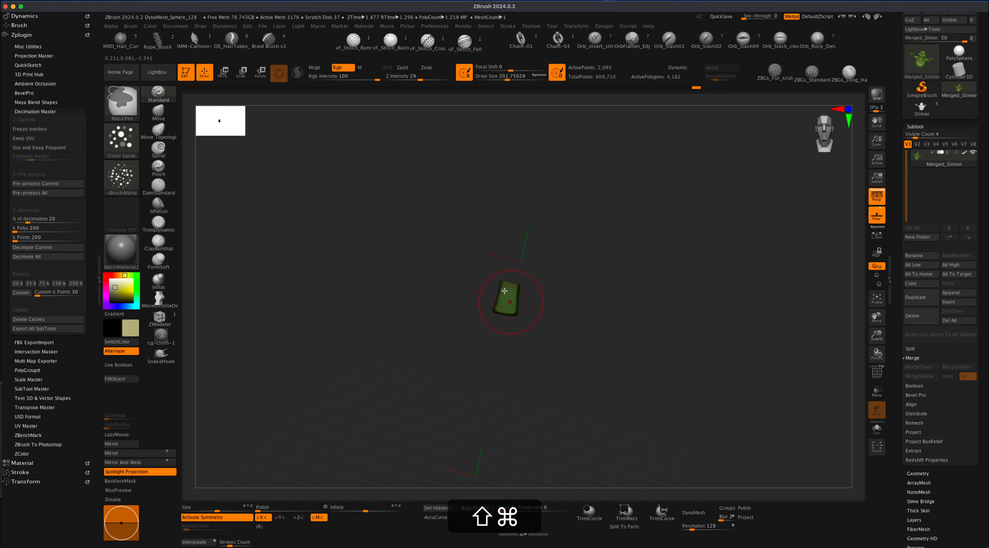
left_click(133, 379)
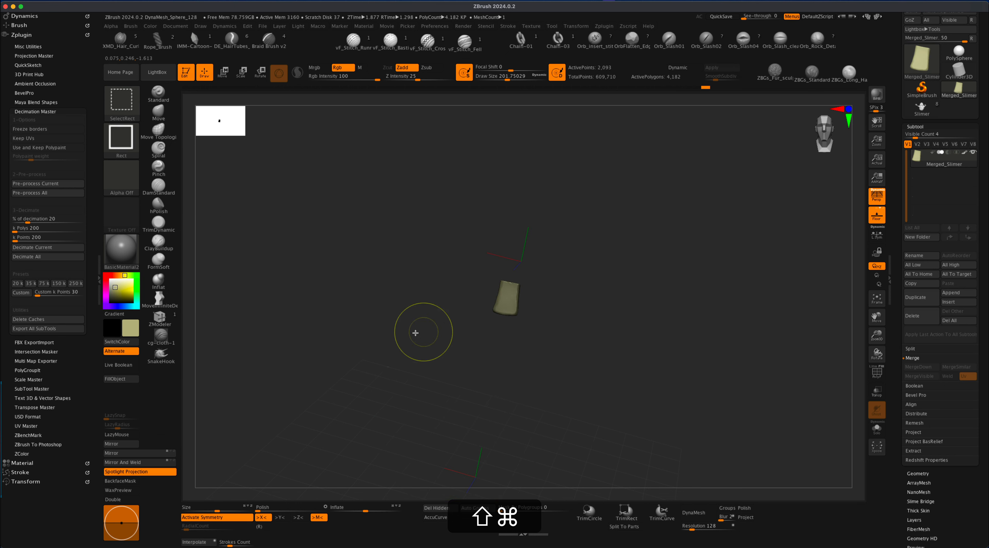
left_click(402, 316, "shift+super")
left_click(488, 296, "shift+super")
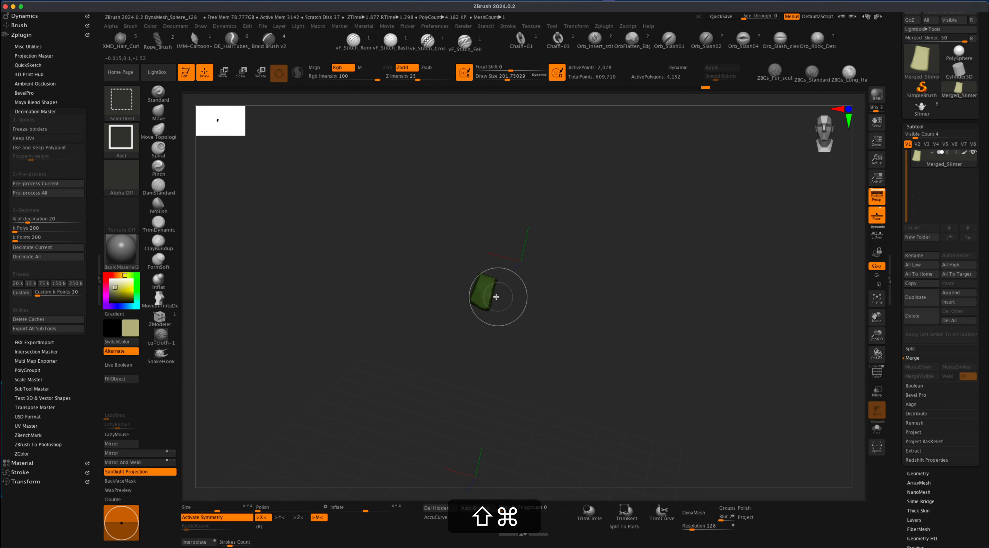
left_click(484, 294, "shift+super")
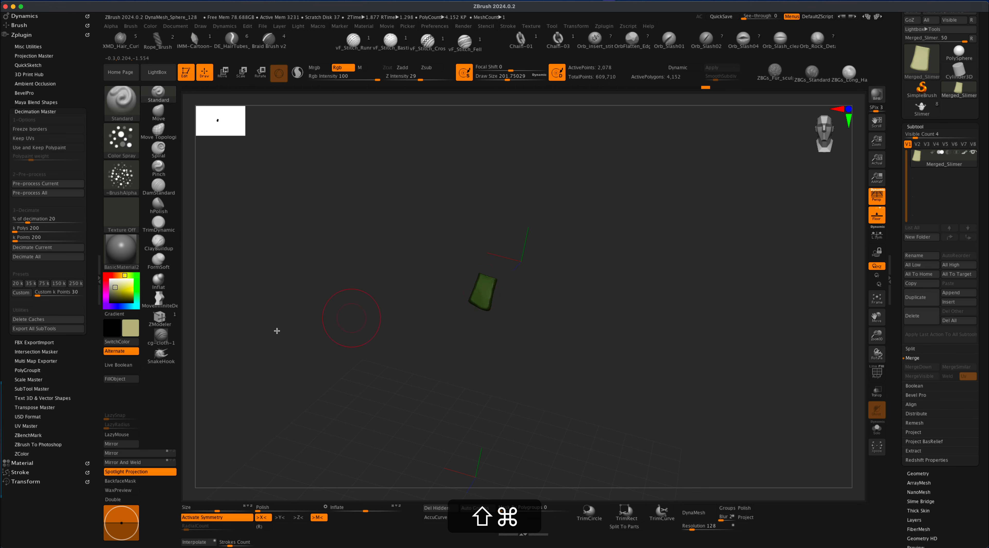
left_click(256, 359, "shift+super")
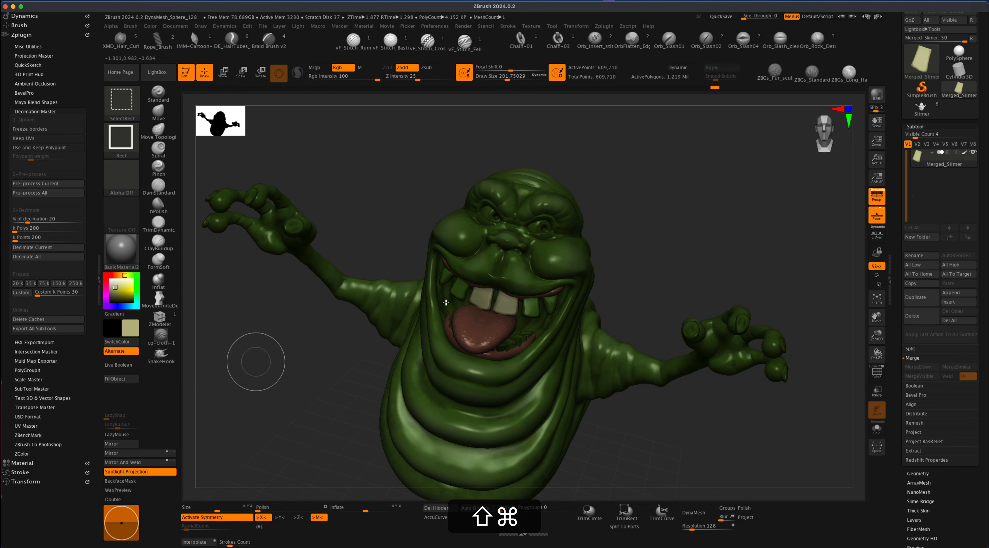
Step: Hide all the upper teeth one by one, including the two pale yellow front teeth
left_click(460, 291, "shift+super")
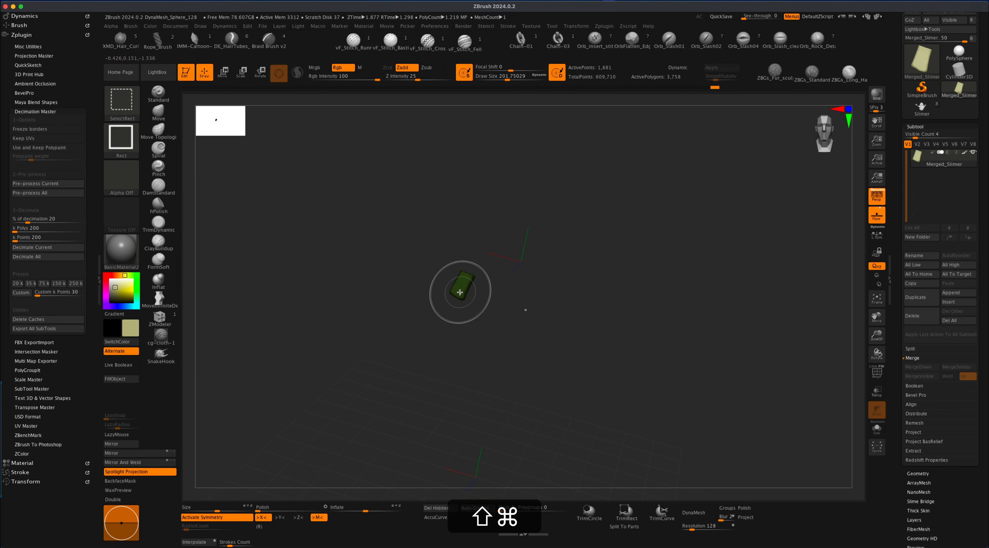
left_click(459, 290, "shift+super")
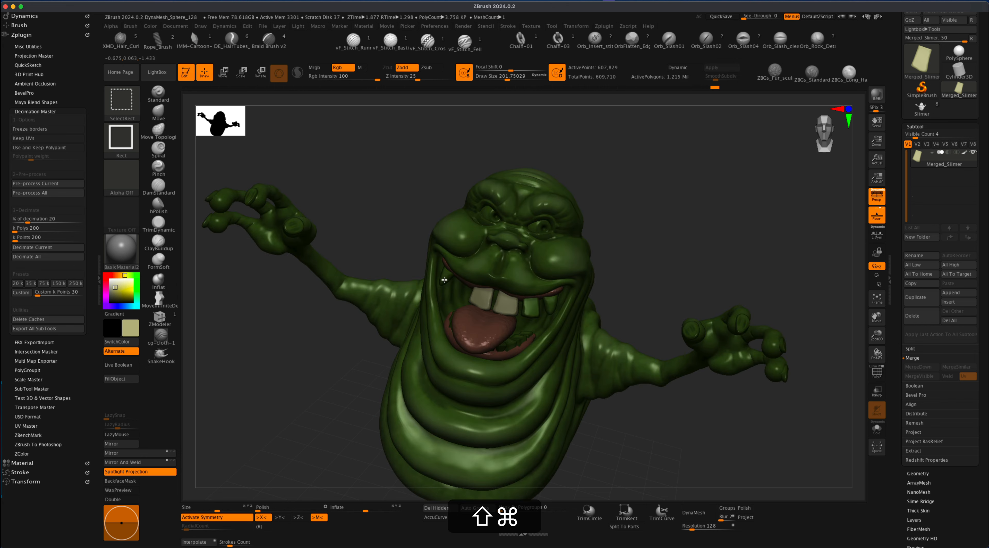
left_click(536, 306, "shift+super")
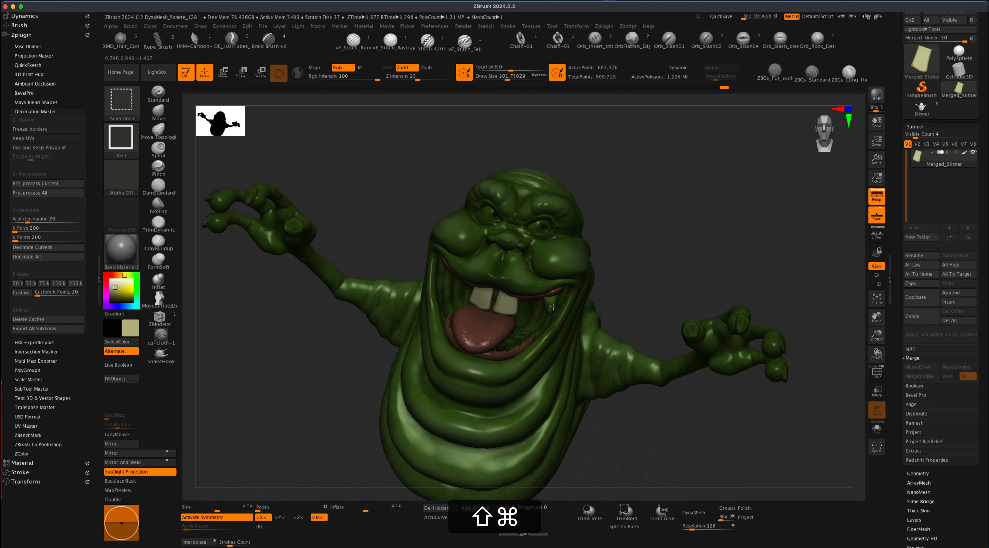
left_click(685, 330, "shift+super")
left_click(742, 324, "shift+super")
left_click(786, 334, "shift+super")
left_click_drag(806, 340, 784, 347)
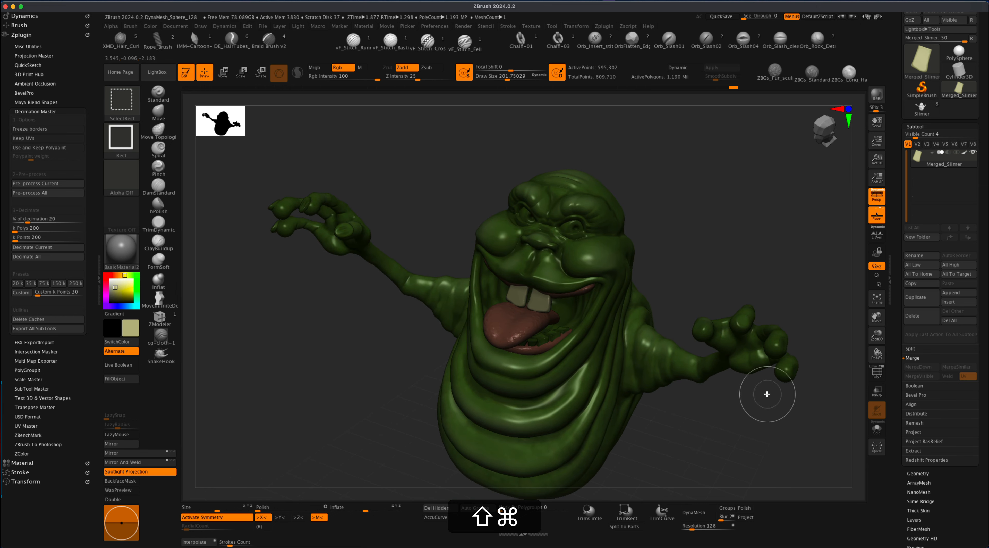
left_click(530, 301, "shift+super")
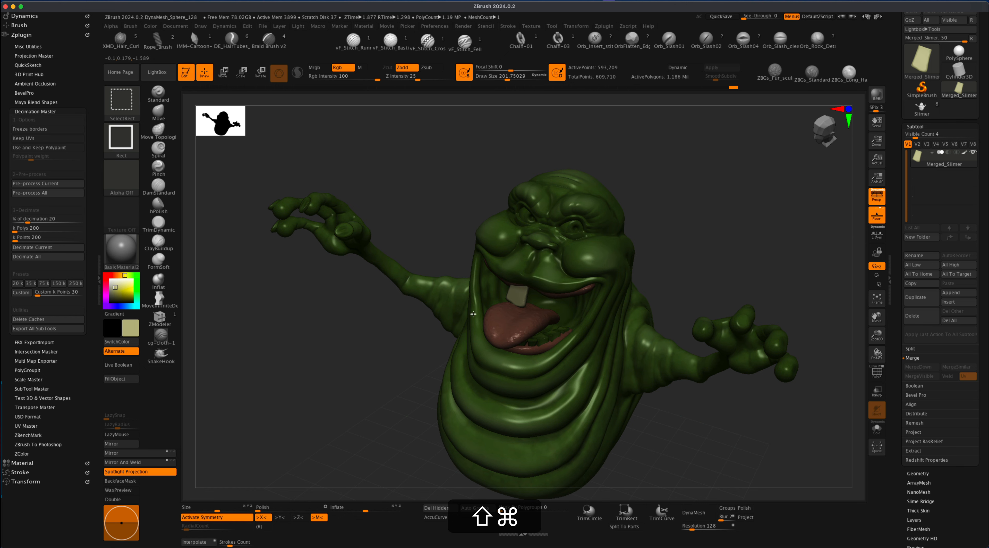
left_click(512, 300, "shift+super")
Step: Hide the lower teeth one by one so that no teeth remain visible in the mouth
left_click_drag(379, 340, 389, 364)
left_click(543, 349, "alt+shift+super")
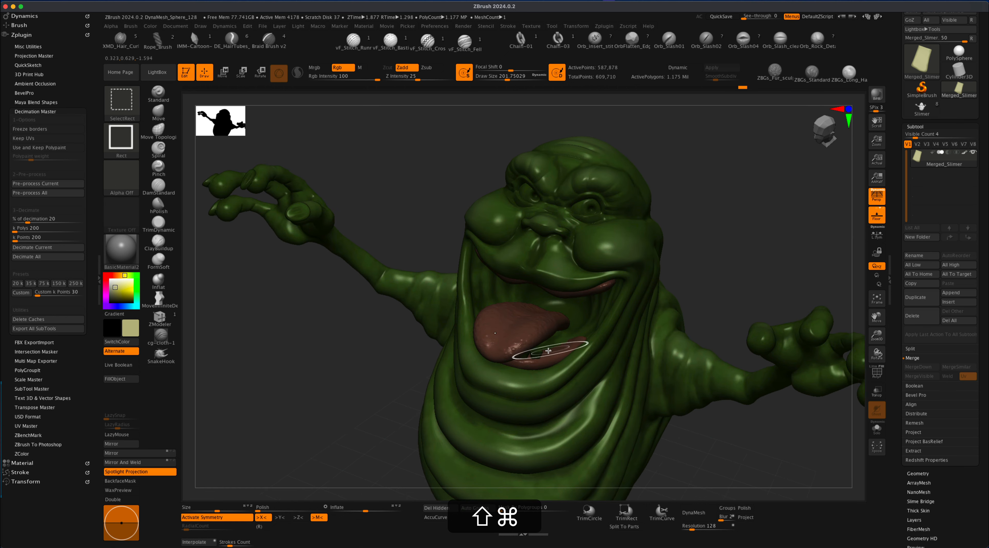
left_click_drag(370, 382, 372, 360)
left_click(527, 354, "alt+shift+super")
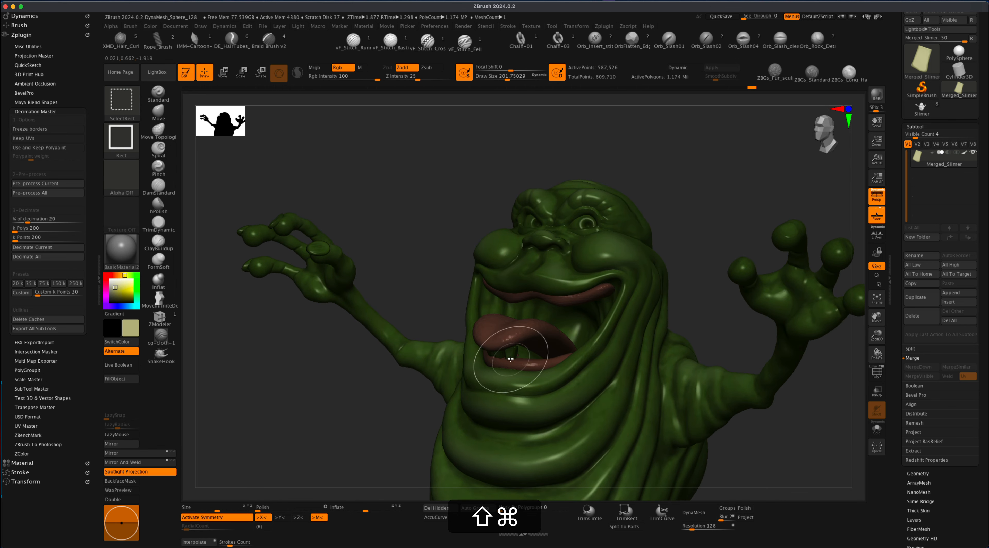
left_click(517, 352, "shift+super")
left_click_drag(381, 394, 380, 379, "shift")
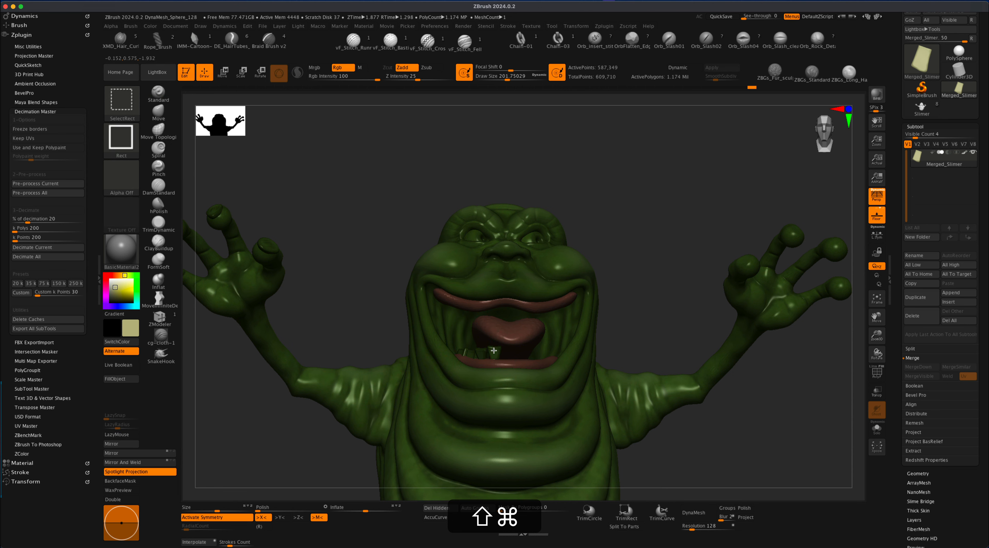
left_click(470, 353, "shift+super")
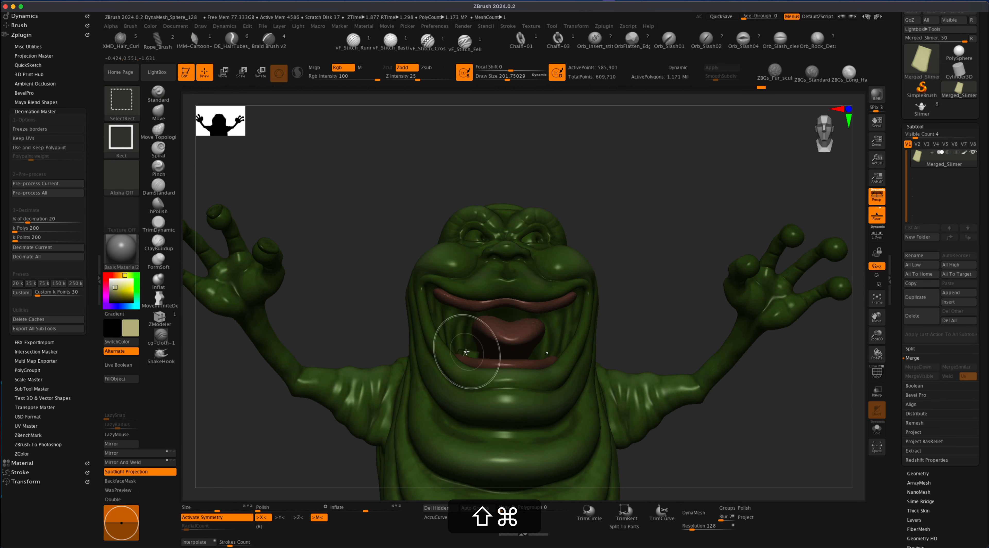
left_click(467, 347, "shift+super")
left_click_drag(648, 300, 654, 336)
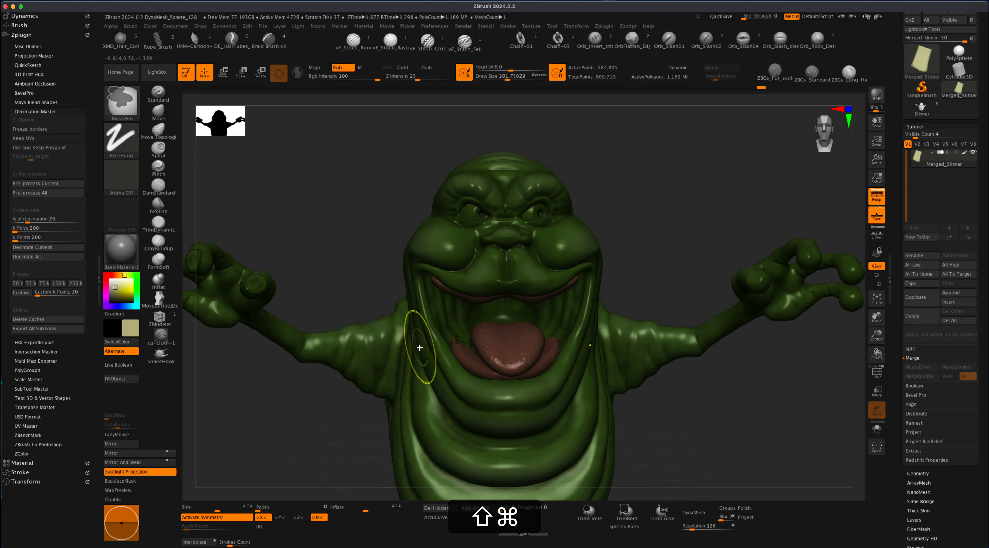
left_click(464, 341, "shift+super")
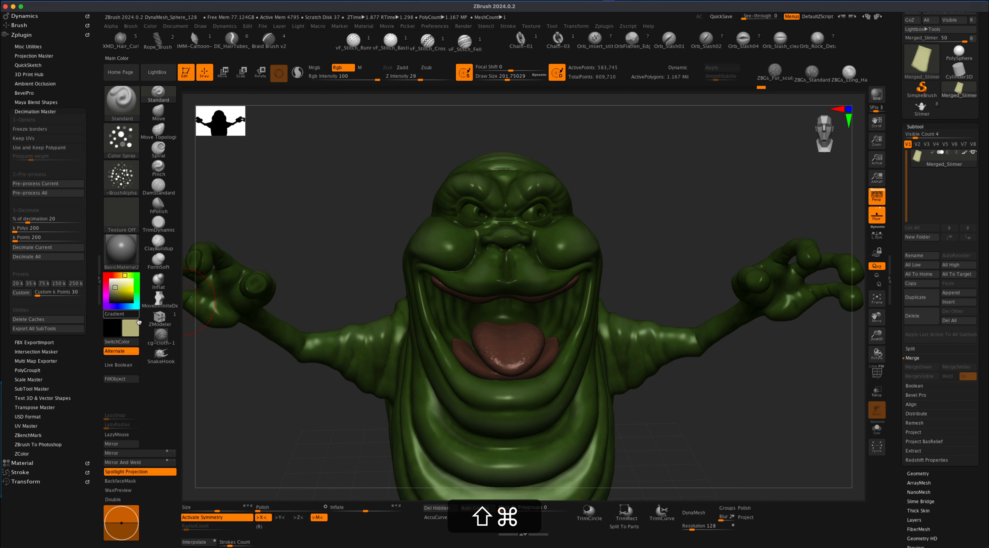
Step: Hide the fingernails on both hands and both eyeballs
mouse_move(287, 417)
left_mouse_down("alt")
mouse_move(291, 396)
mouse_move(342, 400)
left_mouse_up("alt")
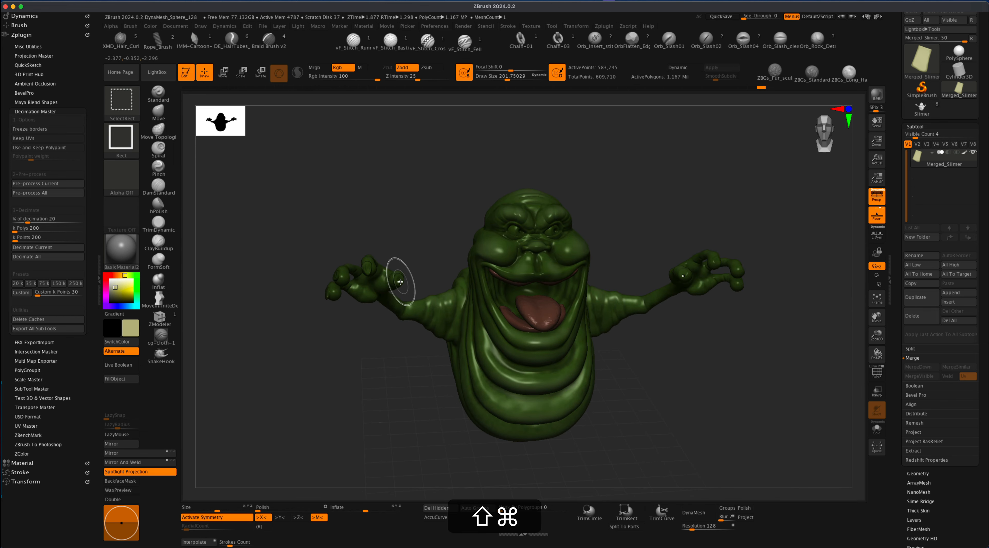
left_click(363, 270, "shift+super")
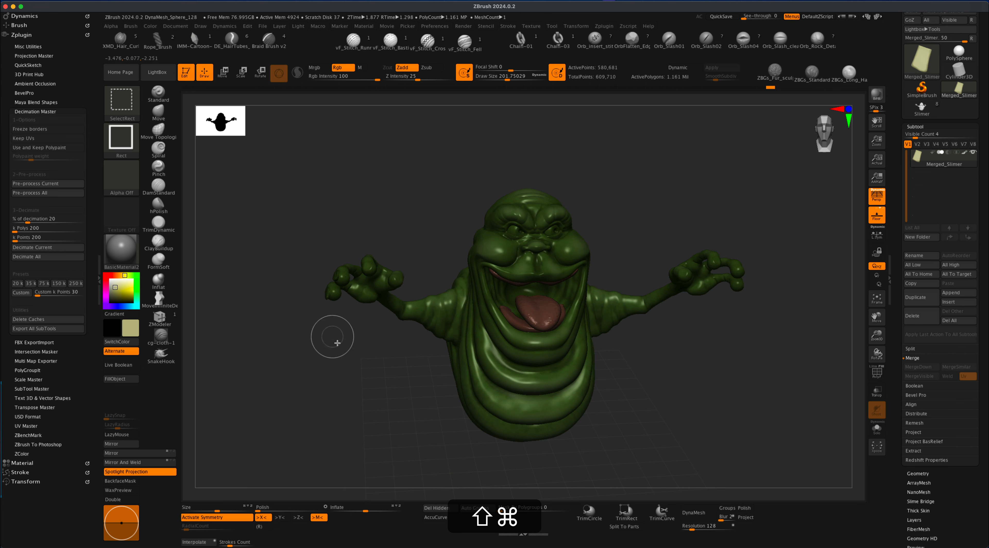
mouse_move(333, 338)
left_mouse_down()
mouse_move(355, 350)
mouse_move(336, 373)
mouse_move(315, 372)
mouse_move(327, 400)
mouse_move(376, 382)
left_mouse_up()
left_click(331, 270, "shift+super")
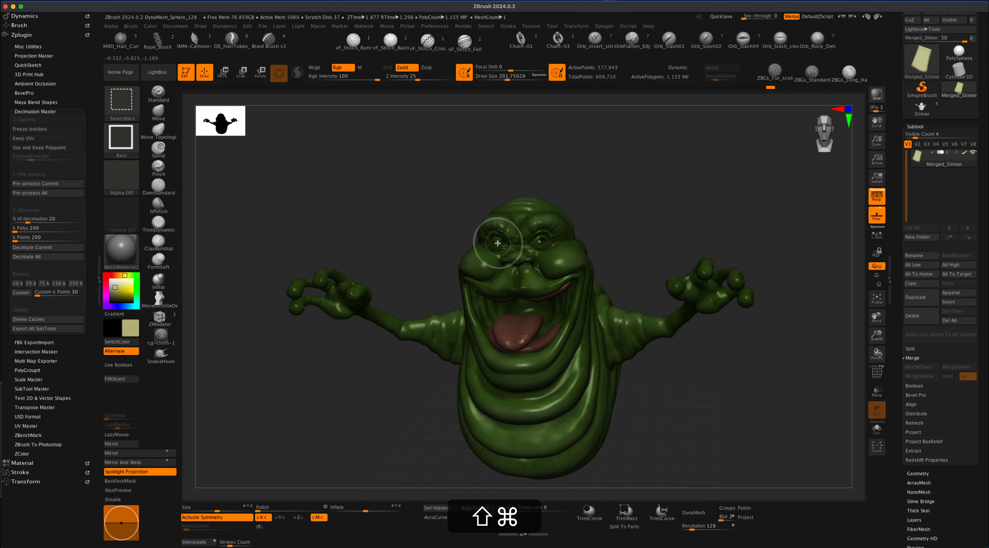
left_click(537, 241, "shift+super")
Step: Invert the visibility to show only the teeth, eyes and fingernails, and fill them all with the pale yellow
mouse_move(688, 407)
left_mouse_down("alt")
mouse_move(656, 374)
mouse_move(656, 389)
mouse_move(676, 376)
left_mouse_up("alt")
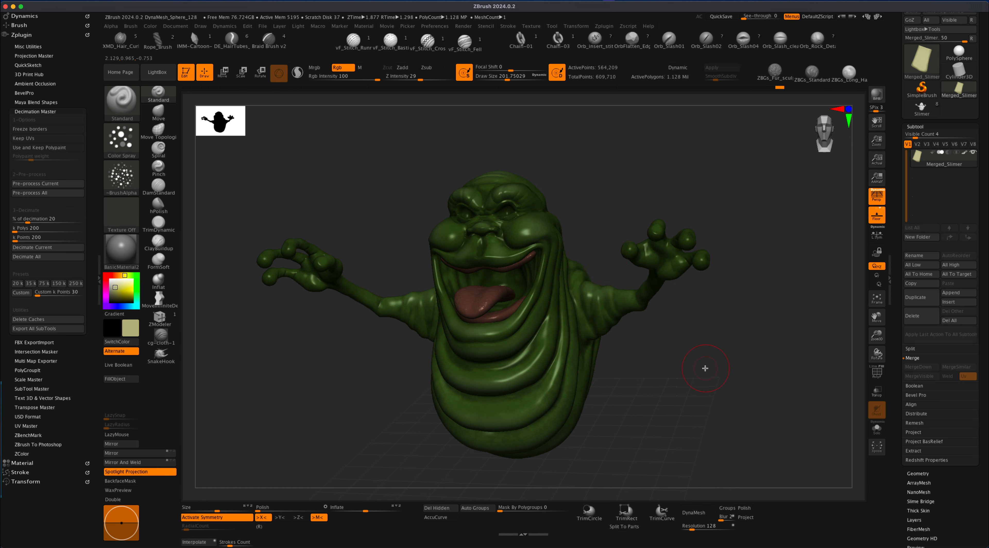
key("super")
key("shift")
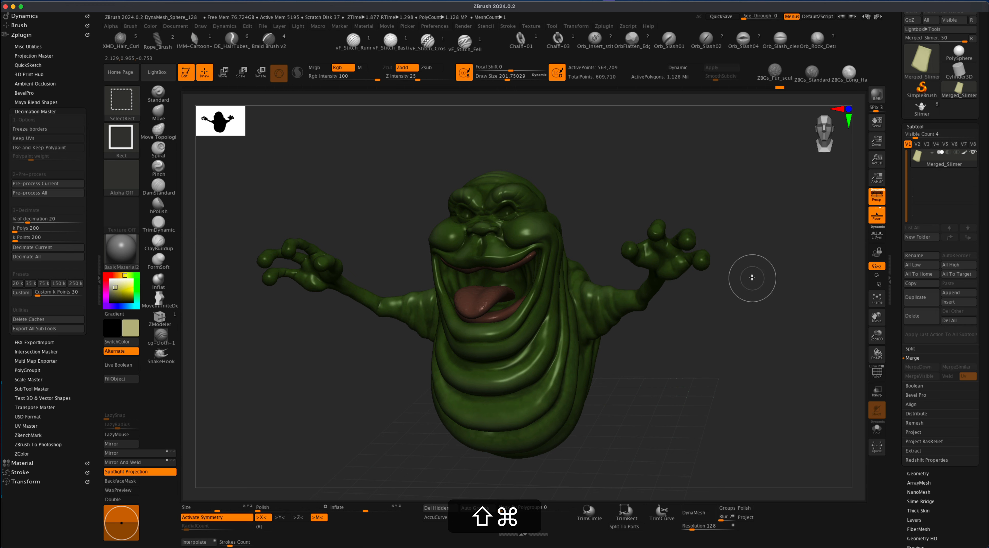
left_click_drag(751, 276, 834, 392, "shift+super")
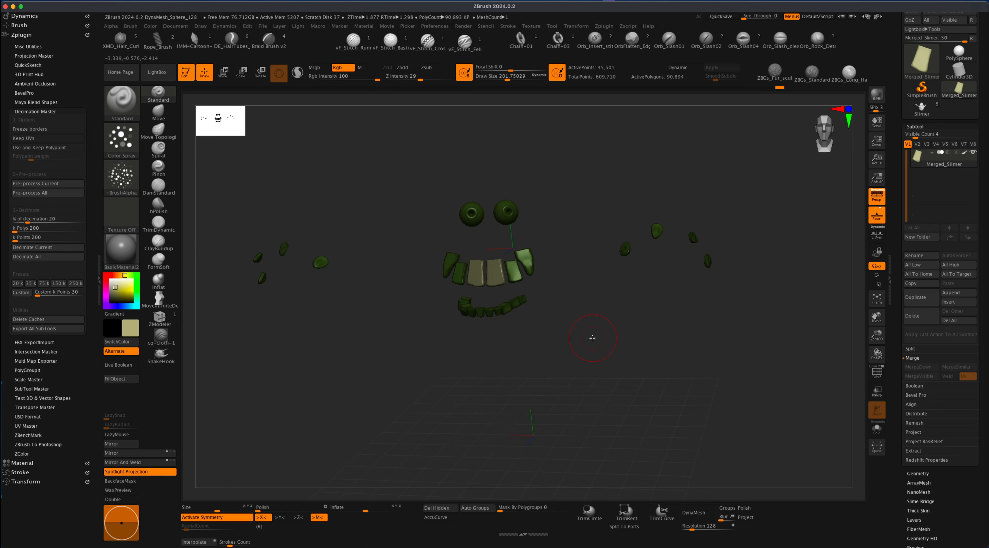
left_click_drag(403, 319, 360, 351, "alt")
left_click(122, 381)
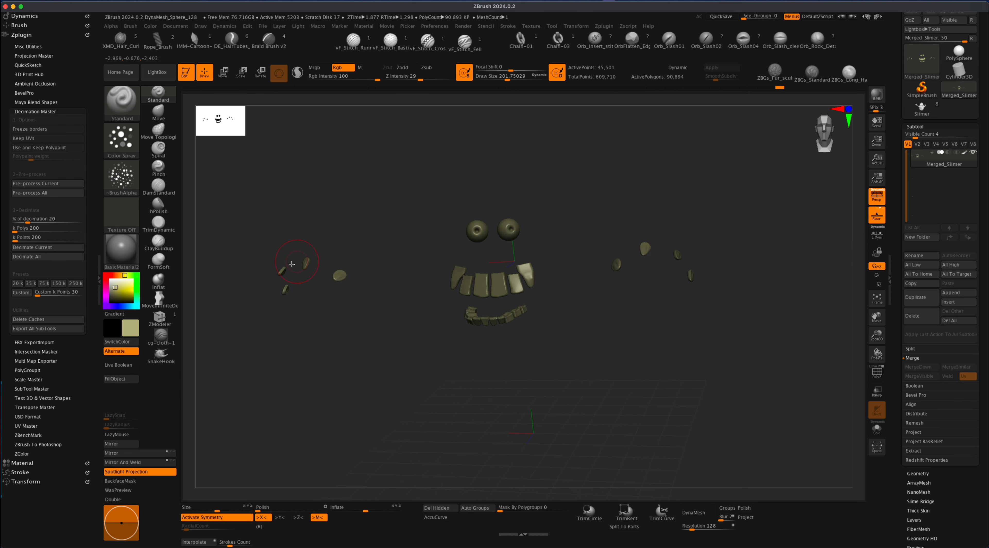
Step: Check the yellow fill on the teeth, eyes and fingernails, and show the whole Slimer model again
left_click_drag(619, 275, 612, 367)
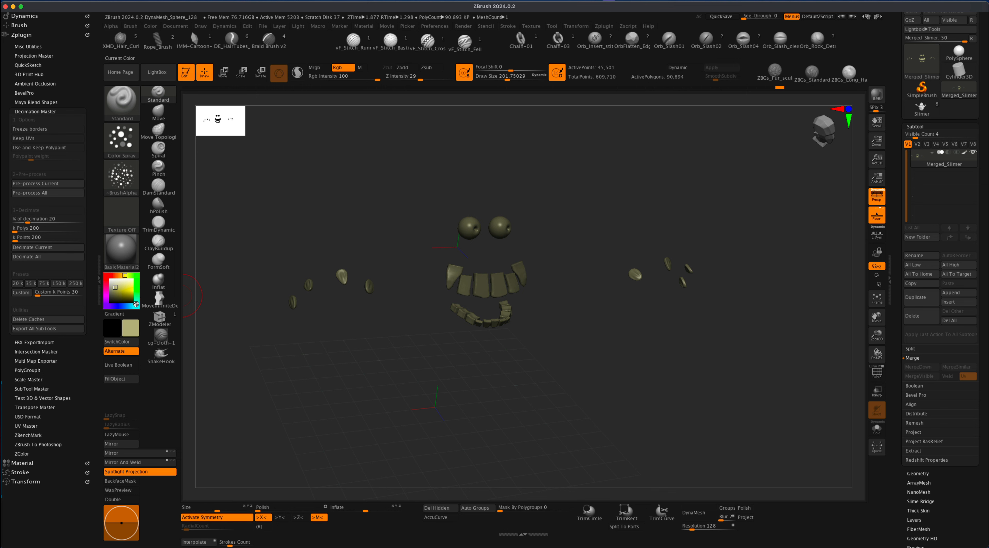
left_click_drag(369, 390, 362, 388)
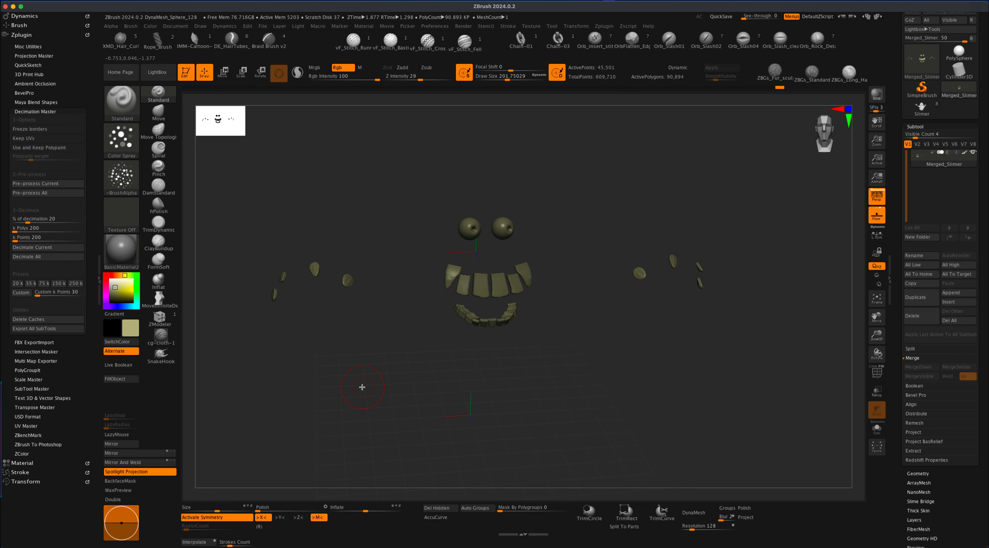
left_click(320, 426, "shift+super")
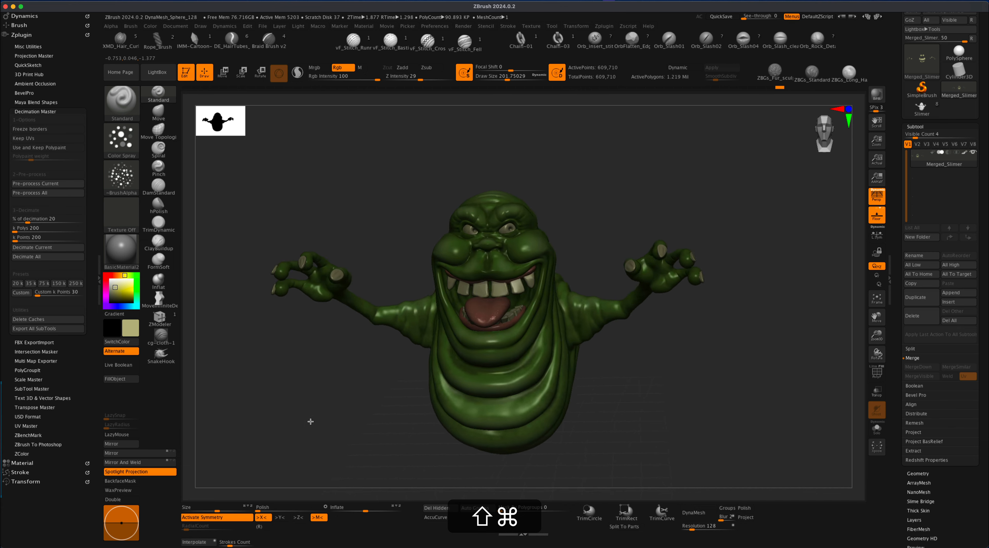
left_click_drag(322, 426, 287, 282)
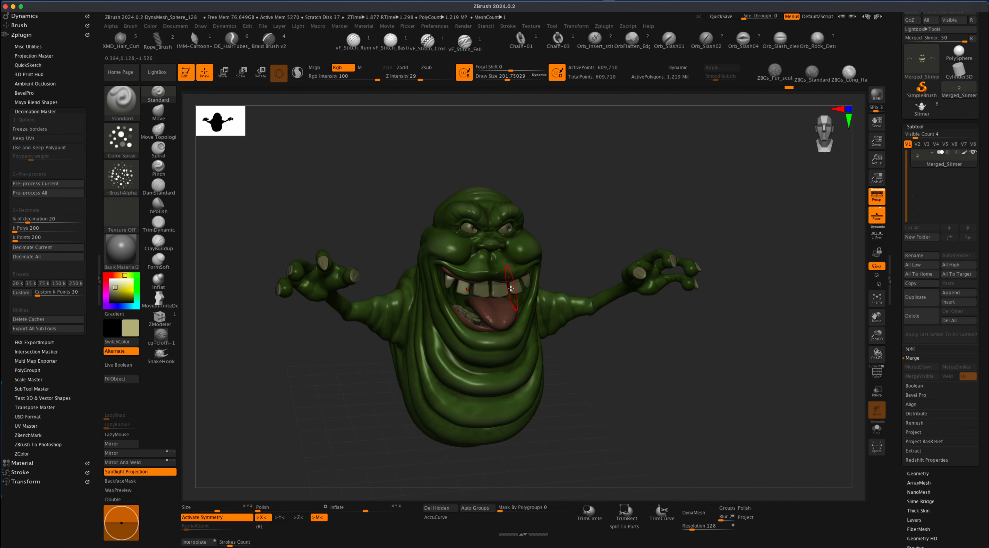
Step: Reduce the brush draw size to about 56 and isolate the two eyeballs so only they are visible
mouse_move(665, 340)
left_mouse_down()
mouse_move(647, 336)
mouse_move(682, 341)
mouse_move(656, 340)
mouse_move(643, 356)
mouse_move(656, 391)
mouse_move(669, 384)
mouse_move(678, 400)
mouse_move(703, 283)
mouse_move(713, 292)
left_mouse_up()
key("s")
left_click_drag(756, 238, 736, 250)
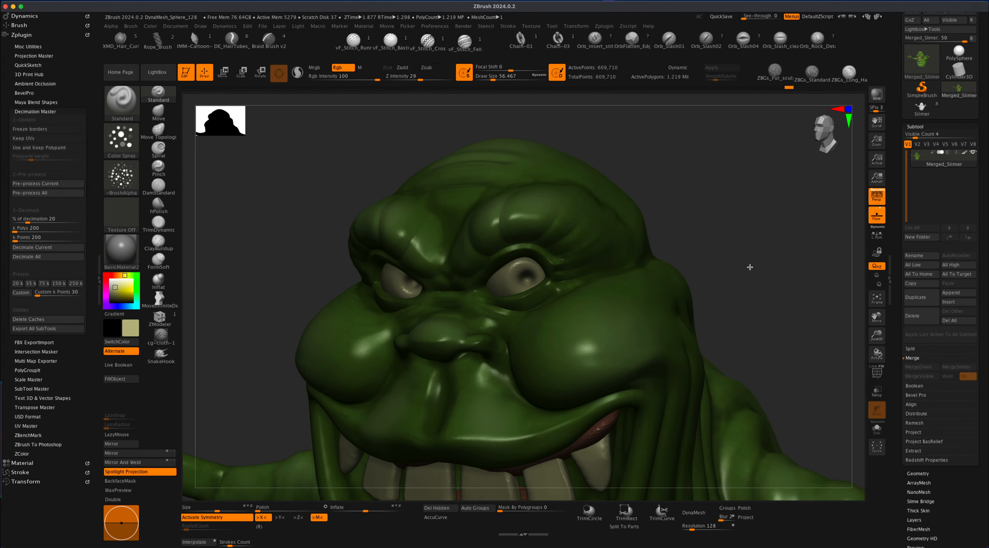
key("shift+super")
left_click(513, 278, "shift+super")
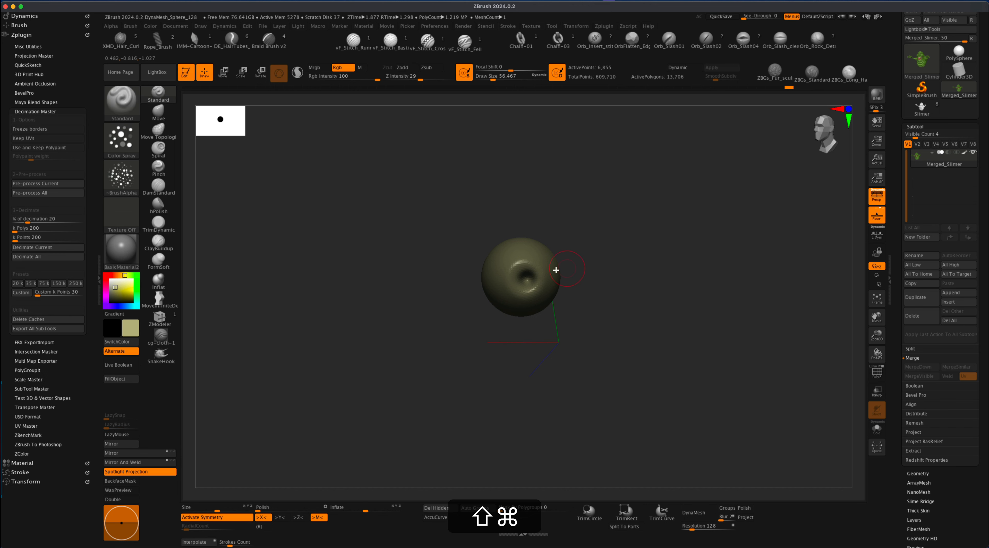
key("shift+super")
left_click(501, 287, "shift+super")
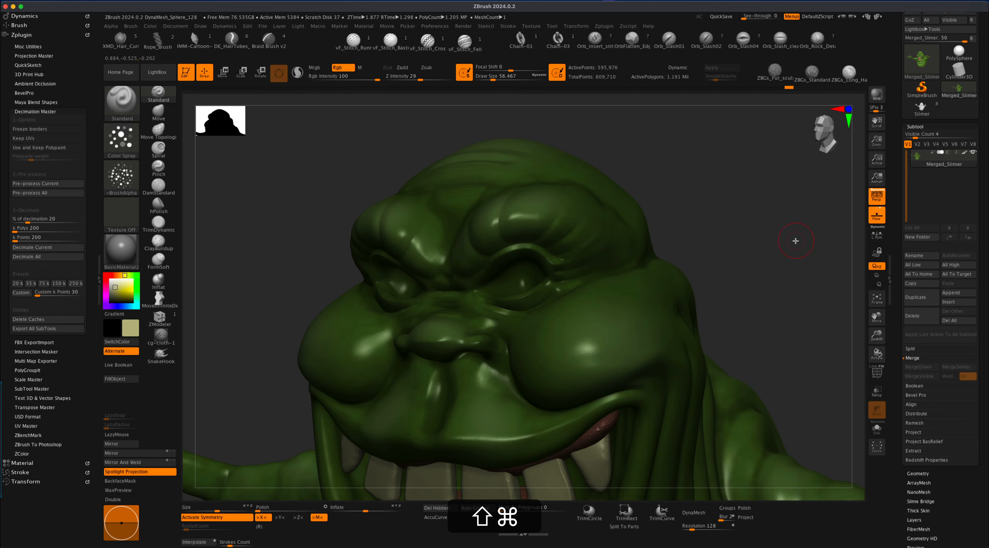
left_click_drag(834, 184, 756, 282, "shift+super")
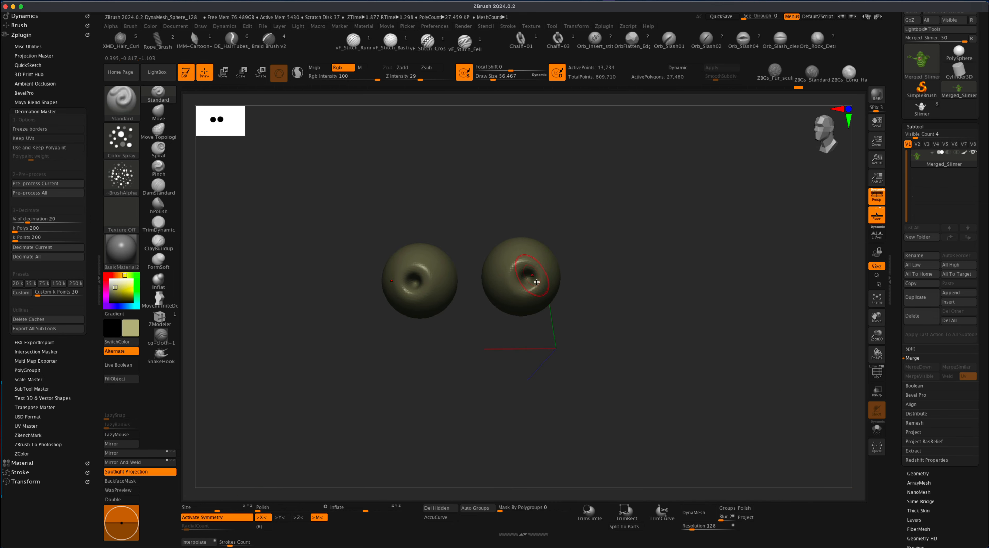
Step: Set the Standard brush to the Dots stroke with Alpha 01 and choose a dark red paint colour
left_click(129, 136)
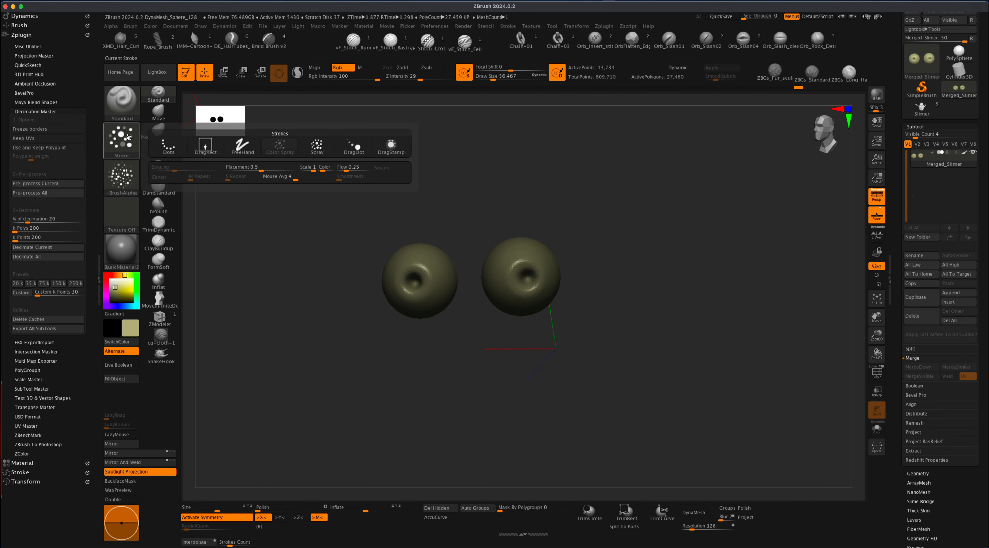
left_click(168, 146)
left_click(122, 177)
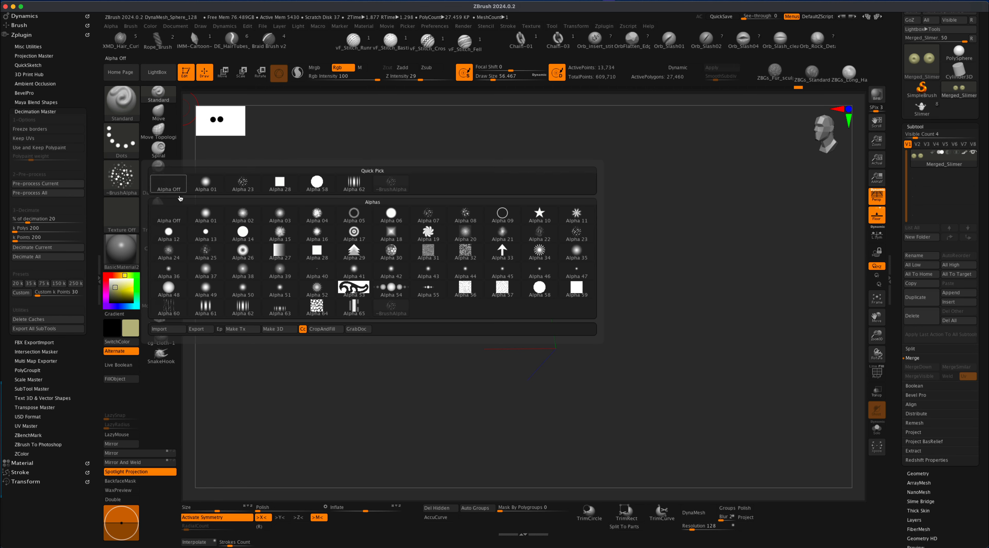
left_click(206, 214)
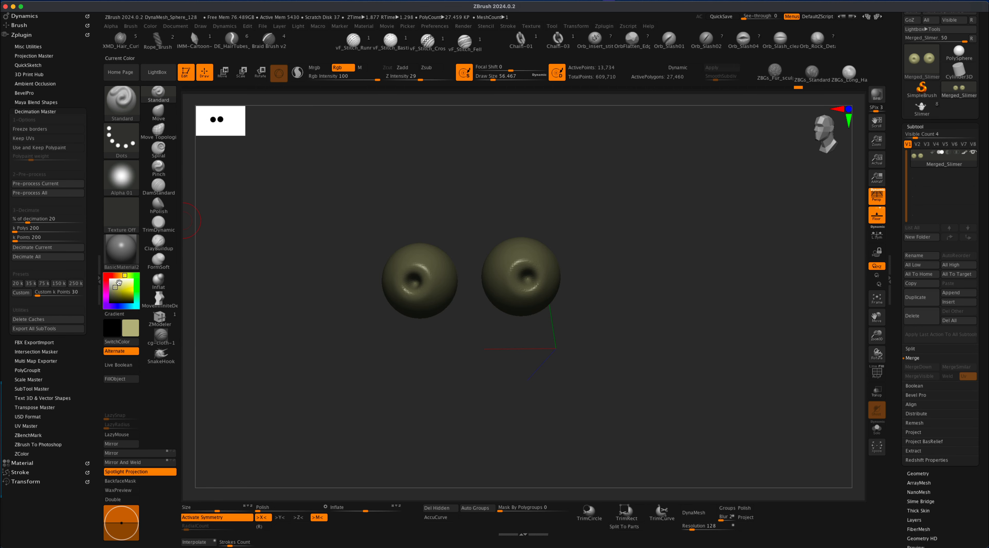
left_click(106, 275)
left_click(122, 295)
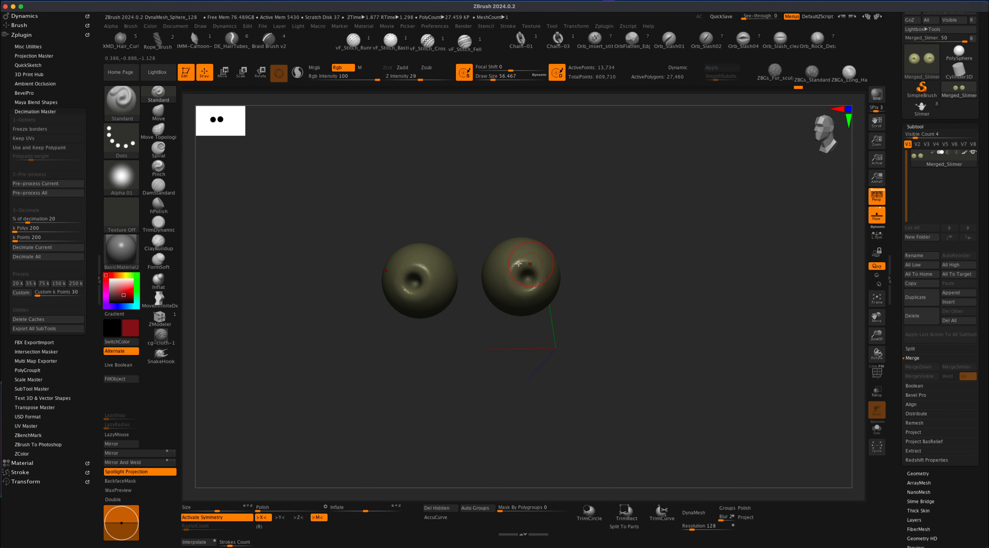
Step: Turn off symmetry and paint a dark red iris around the pupil hollow of each eyeball
left_click_drag(600, 286, 598, 284)
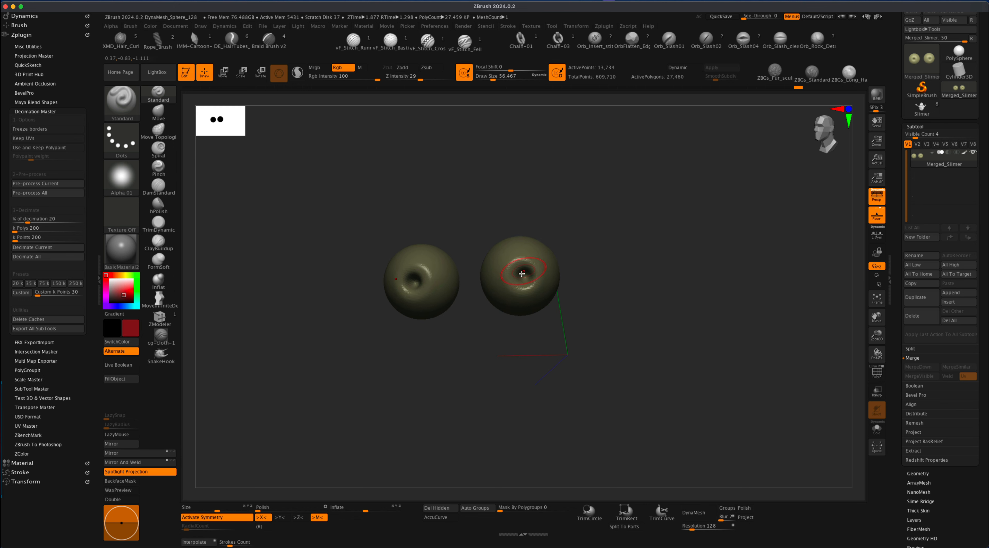
key("super+z")
key("x")
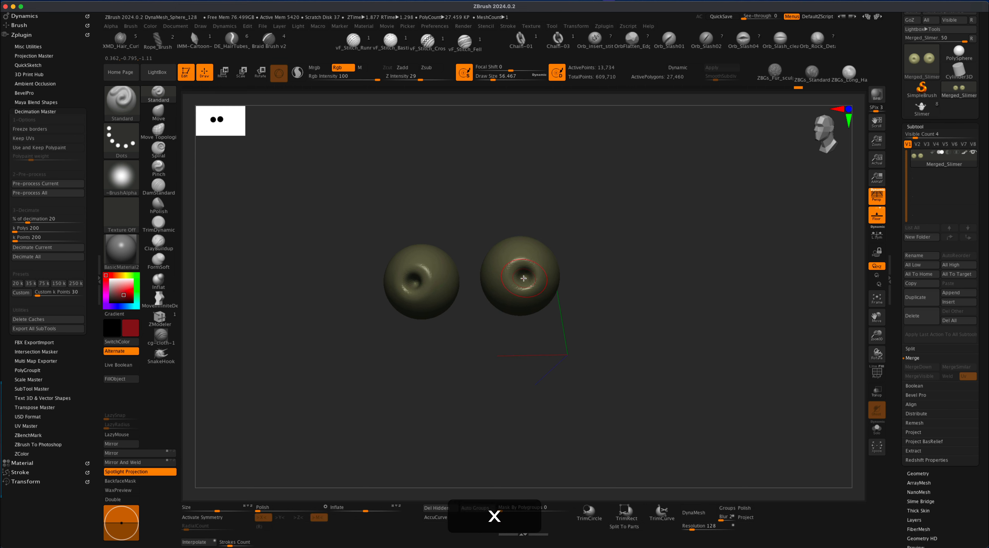
left_click(522, 278)
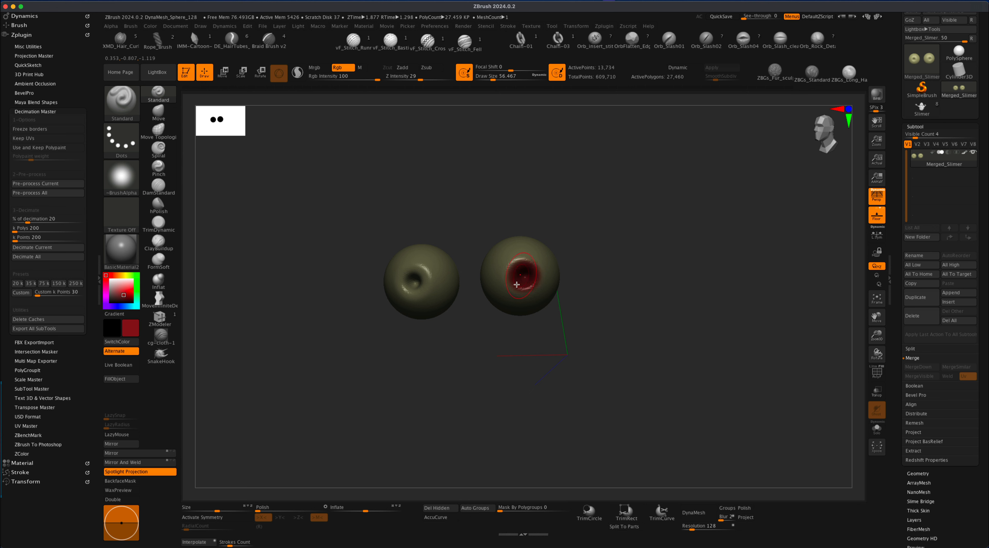
mouse_move(490, 343)
left_mouse_down()
mouse_move(506, 347)
mouse_move(500, 342)
left_mouse_up()
left_click_drag(434, 337, 422, 322)
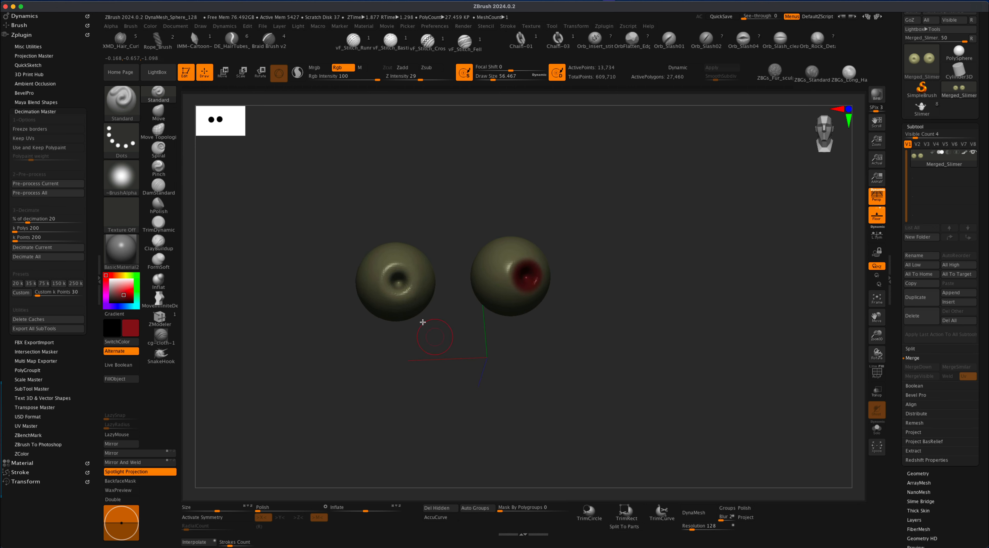
left_click(397, 281)
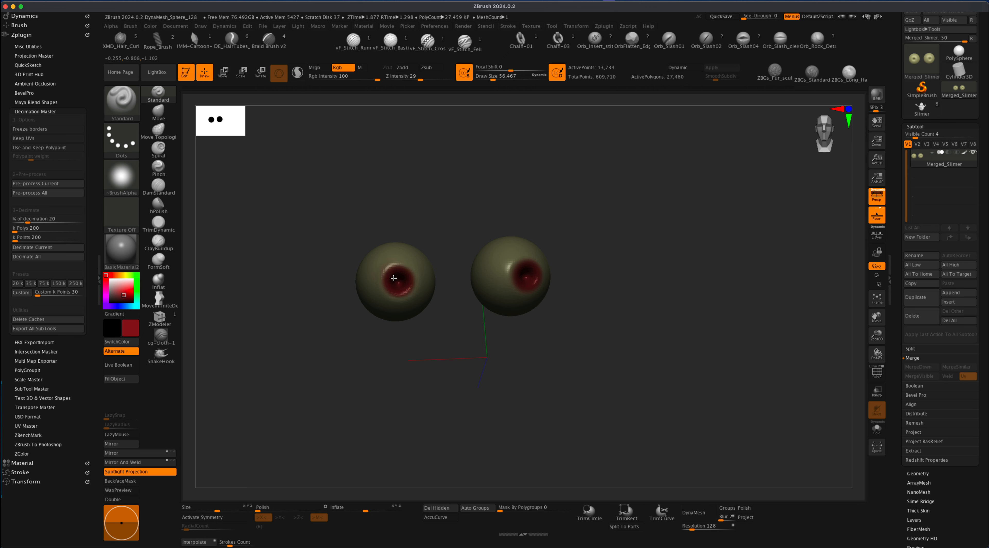
Step: Touch up the red irises and soften their edges by smoothing, undoing and redoing strokes to compare
key("super+z")
left_click_drag(459, 362, 451, 365)
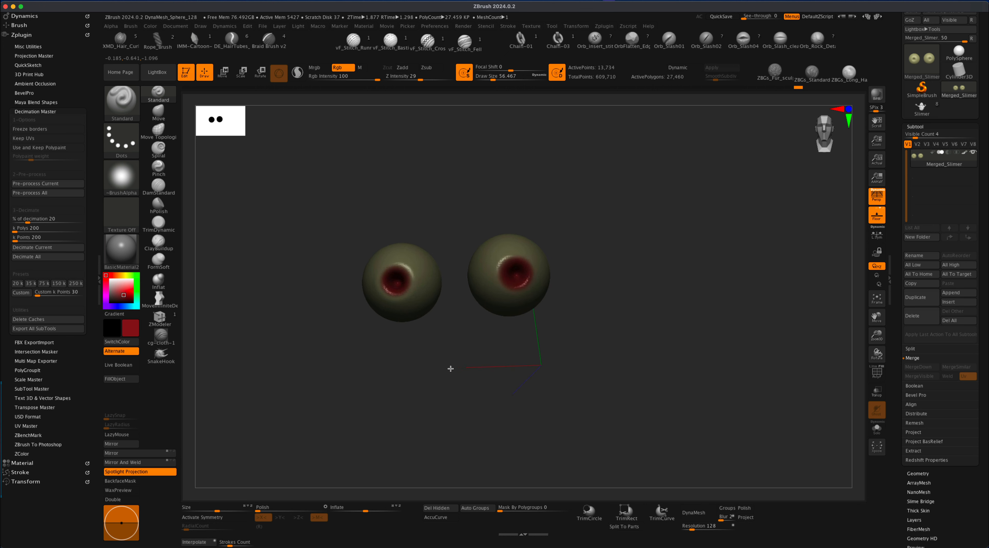
key("shift")
key("shift+super+z")
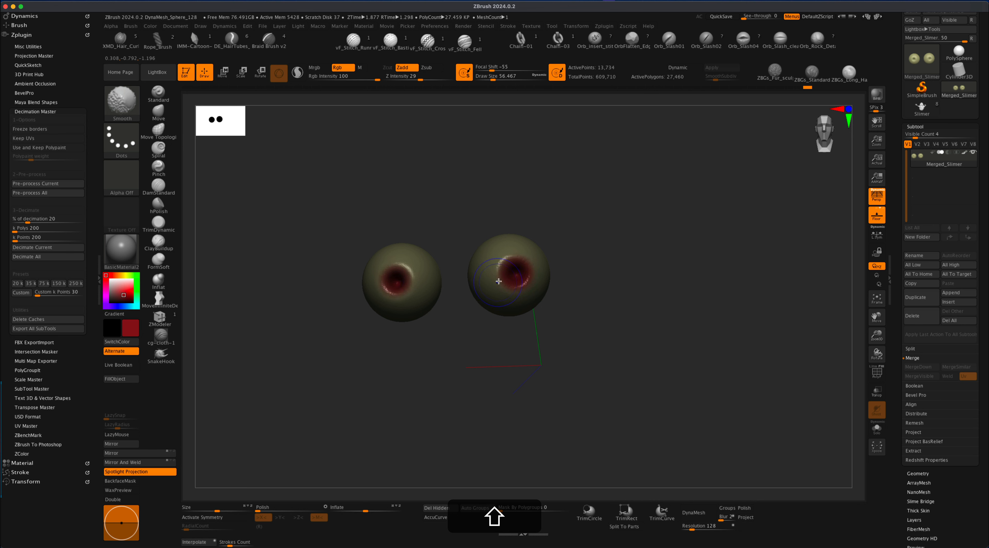
key("shift+super+z")
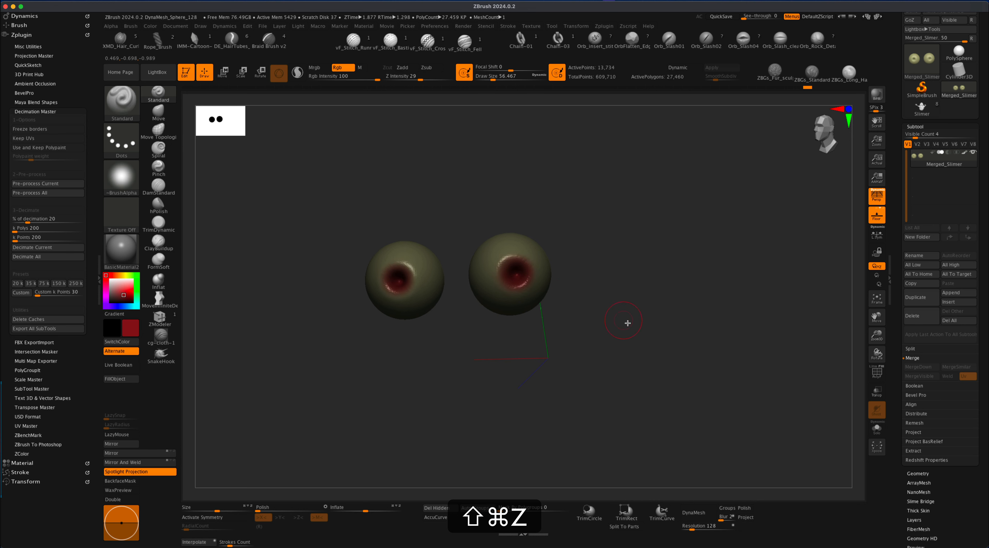
key("super+z")
Step: Show the whole model again and examine the painted eyes, mouth and hands
left_click(797, 353, "shift+super")
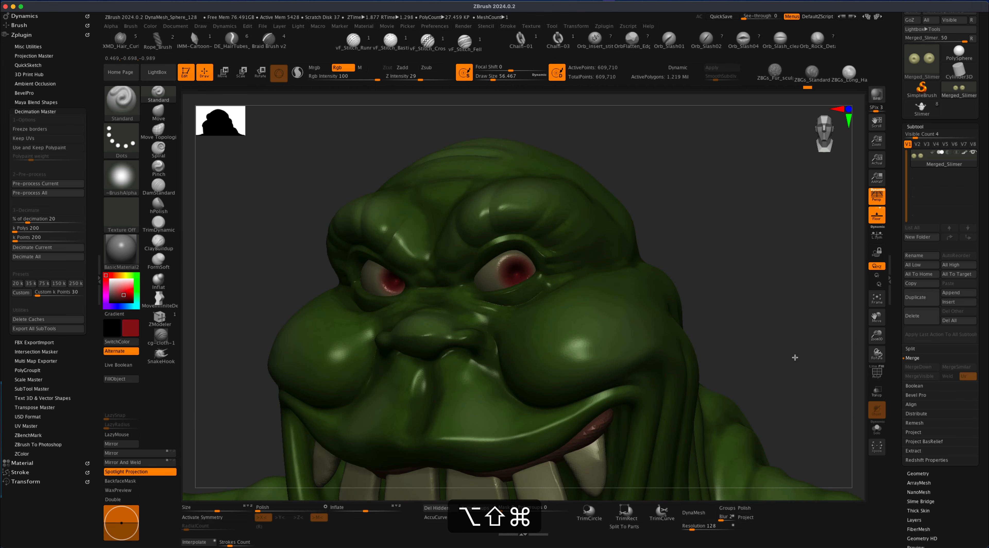
left_click_drag(795, 357, 681, 386, "alt")
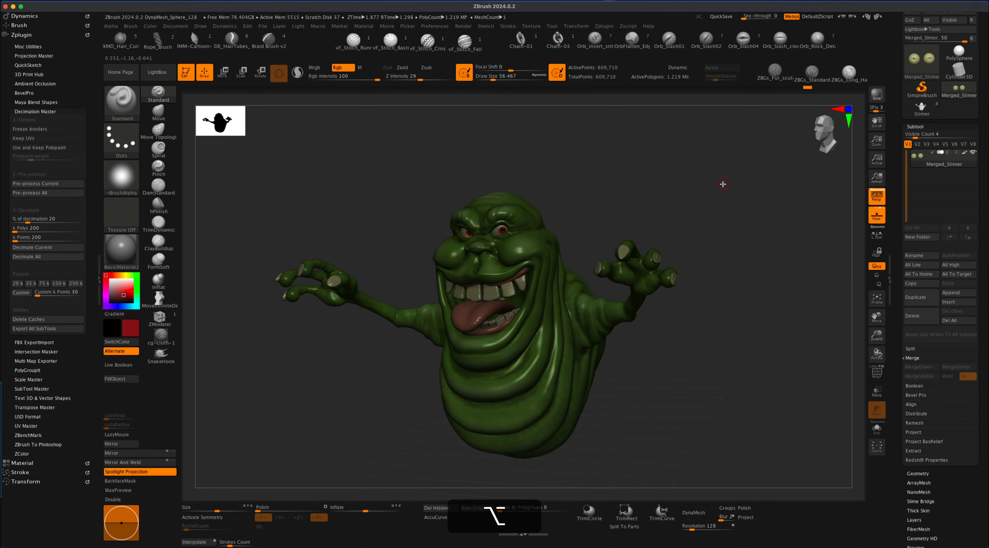
left_click_drag(723, 184, 753, 237)
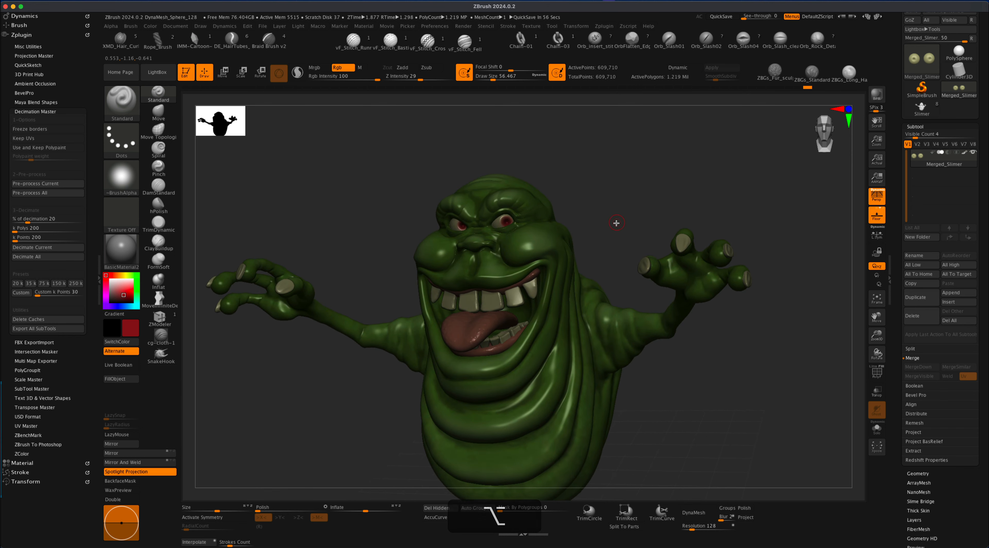
left_click_drag(616, 223, 611, 194, "alt")
left_click_drag(374, 219, 380, 225, "alt")
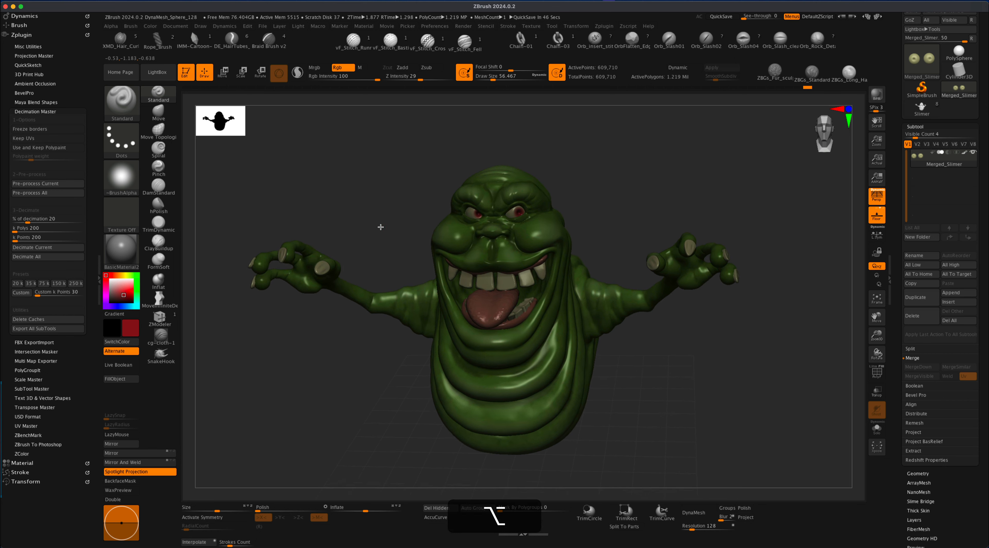
left_click_drag(625, 239, 642, 265)
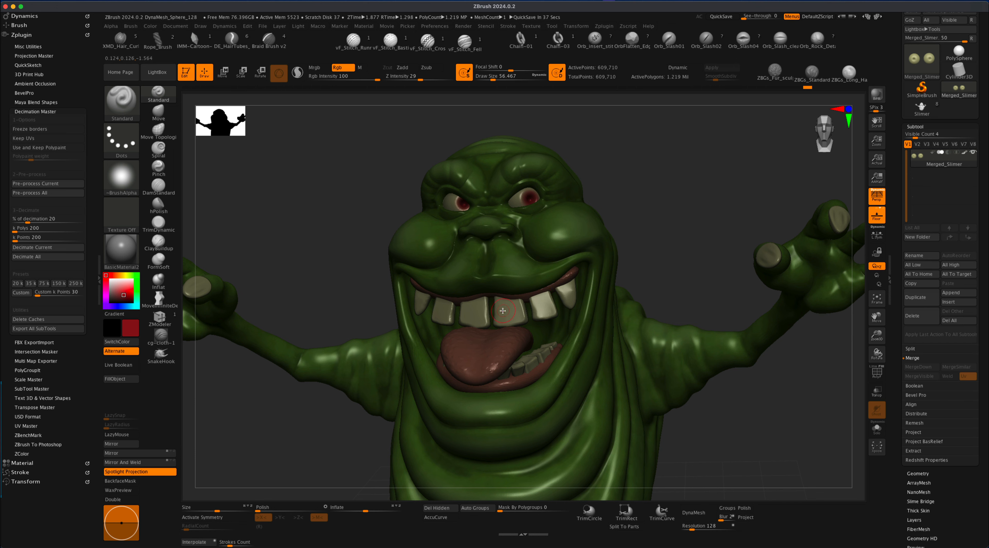
left_click_drag(661, 265, 683, 261, "alt")
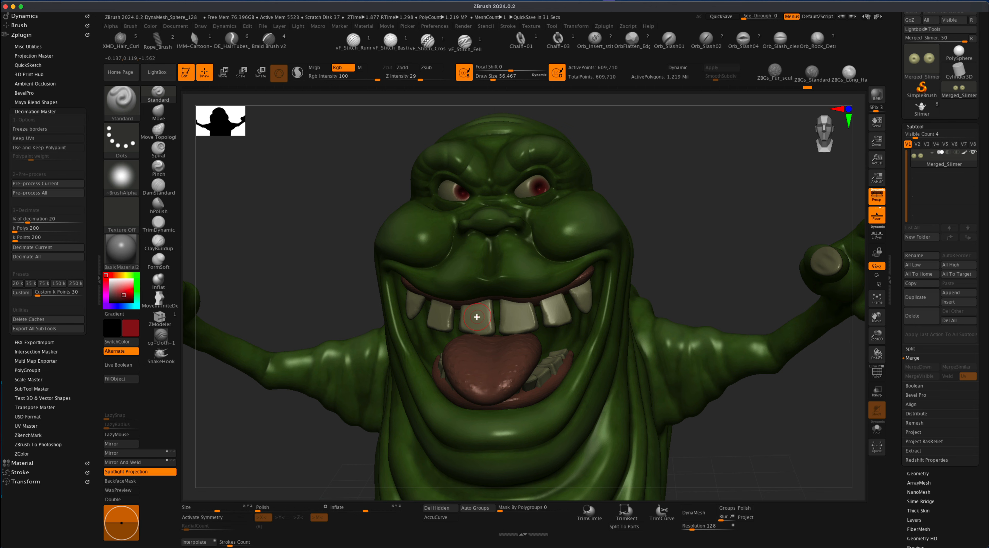
Step: Sample the pale tooth colour and paint lighter highlights on the upper teeth, adjusting the brush size and undoing unwanted strokes
key("c")
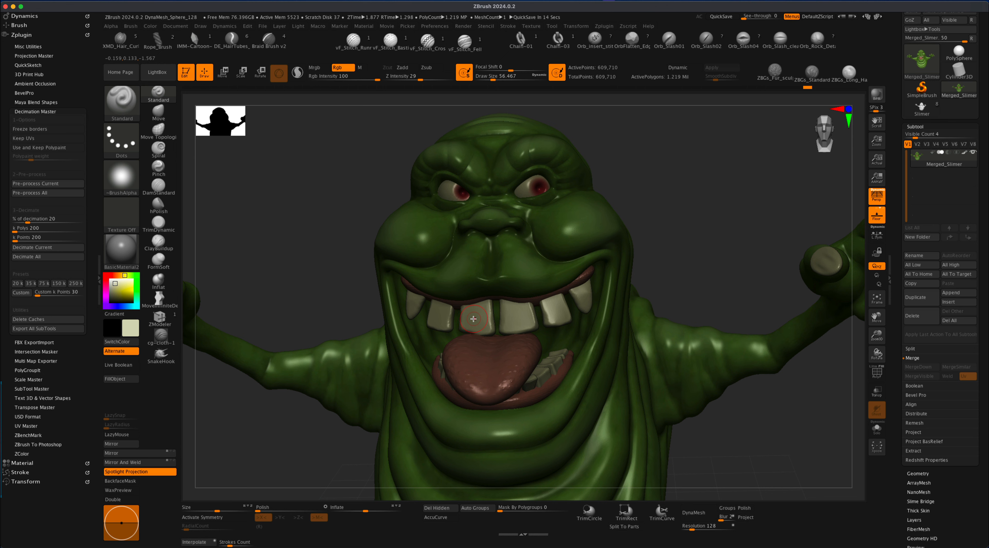
key("super+z")
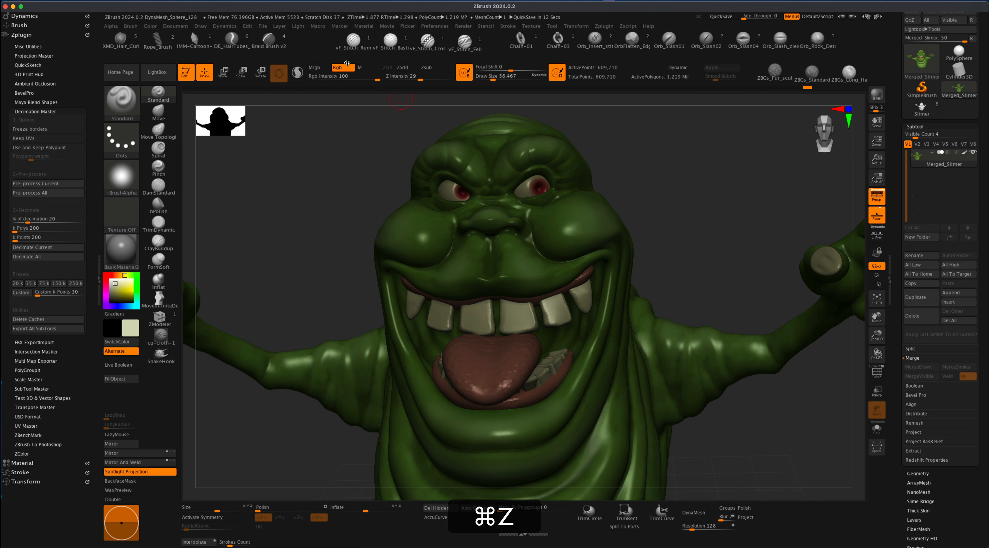
key("s")
left_click_drag(475, 322, 561, 306)
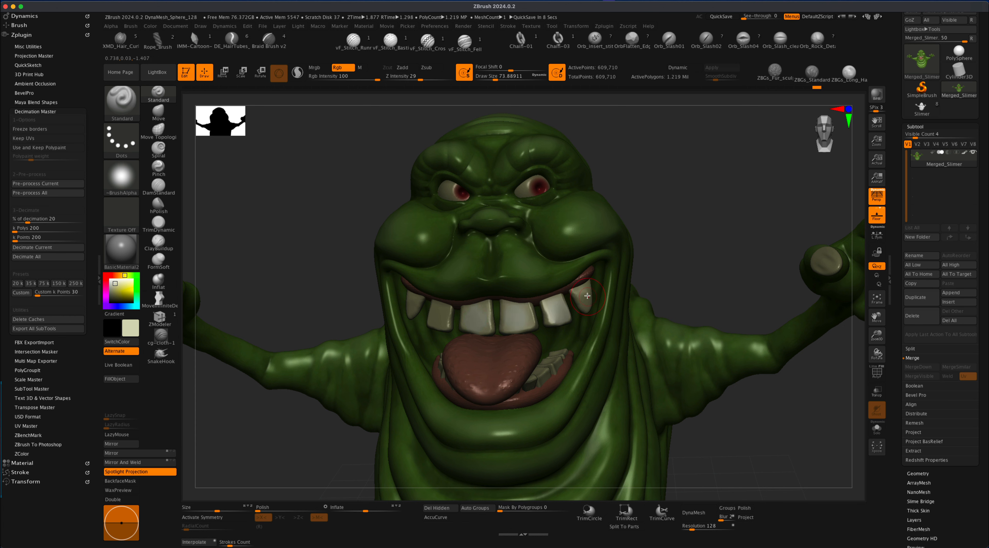
key("super+z")
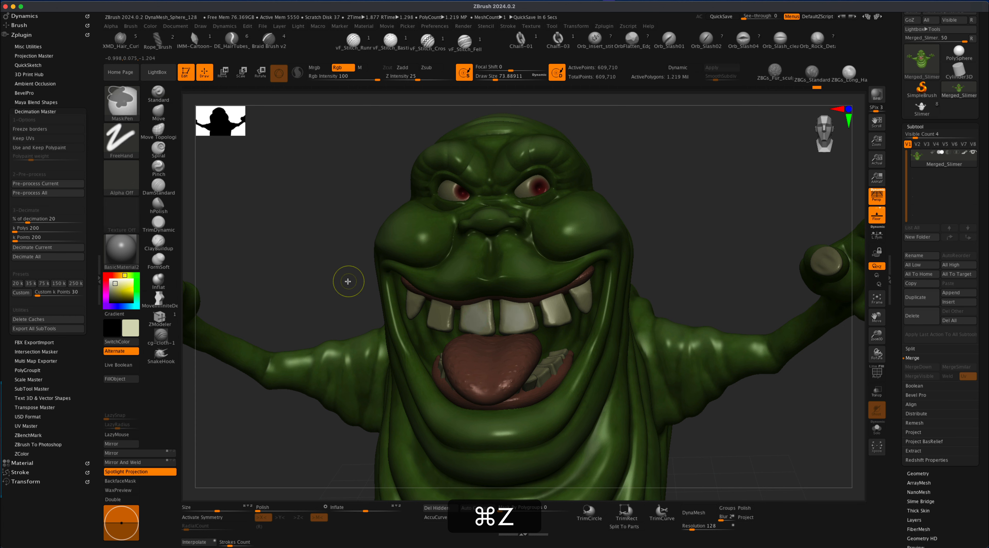
key("super+s")
left_click_drag(330, 273, 328, 272)
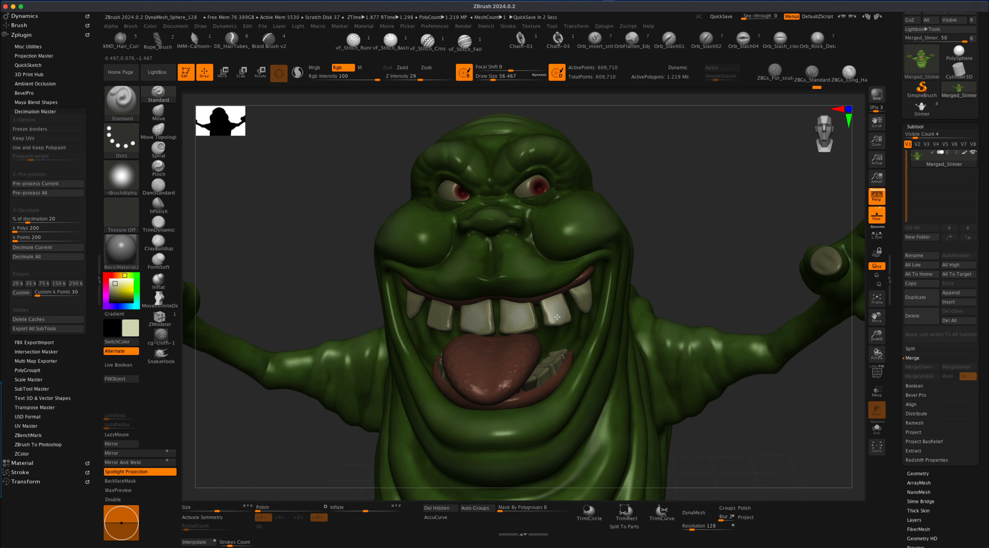
Step: Paint pale highlights on the lower teeth on the character's right side of the mouth, undoing unwanted strokes
left_click_drag(660, 269, 724, 269)
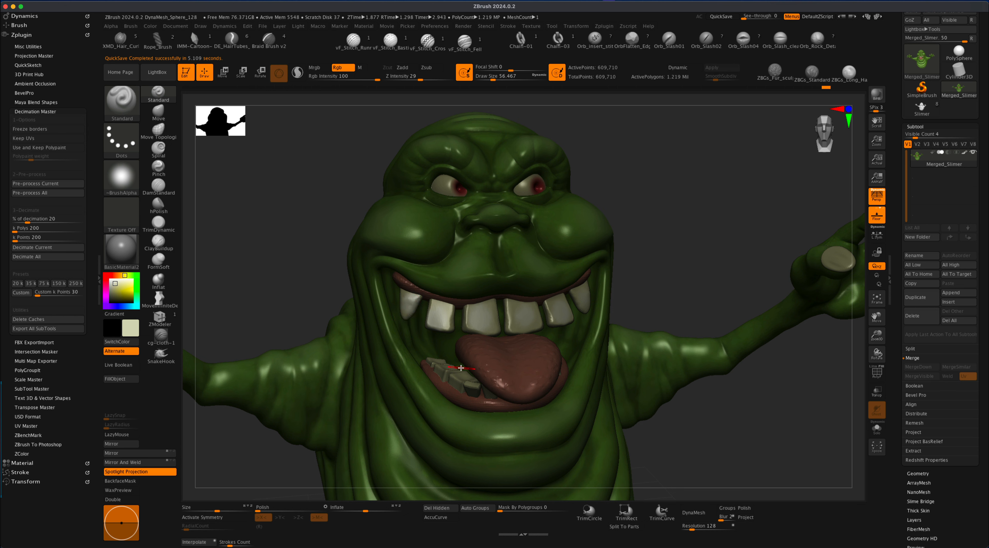
key("super+z")
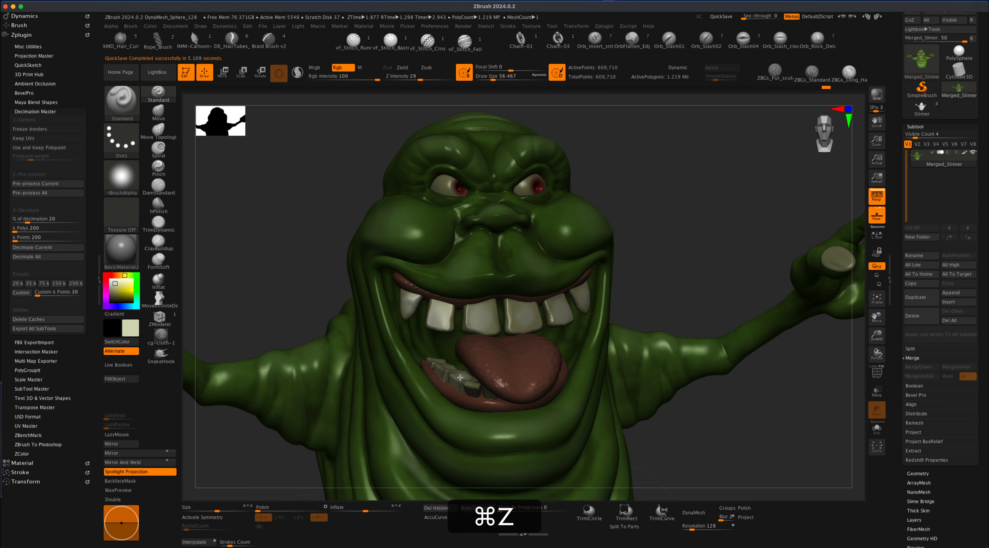
key("super+z")
key("super+z")
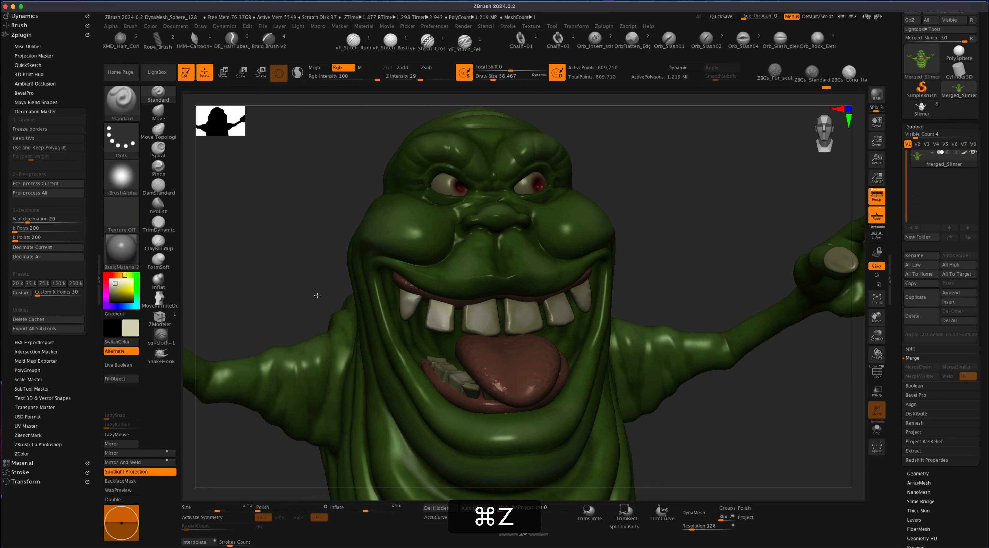
key("super+z")
key("super+z")
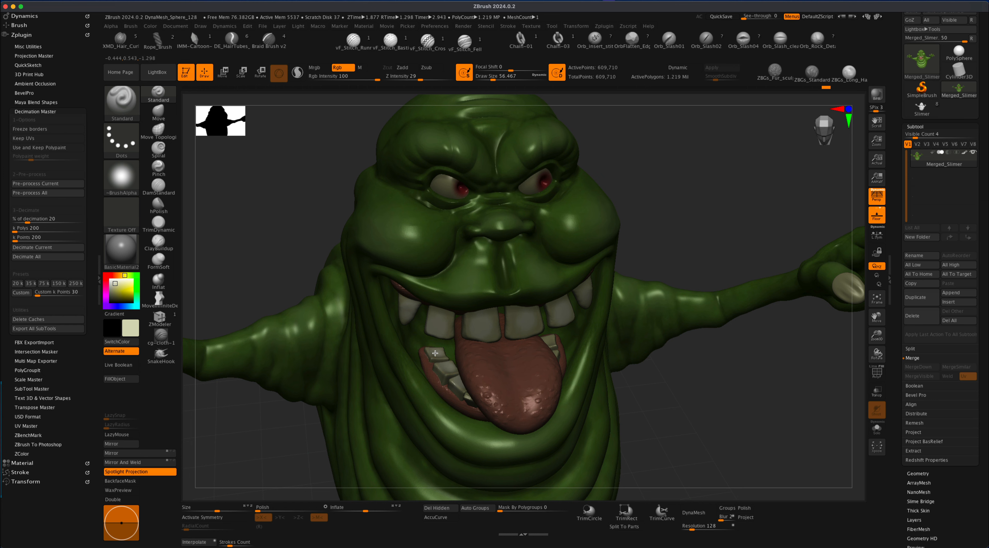
Step: Paint the same pale highlights on the lower teeth on the character's left side, undoing strokes that stray
left_click_drag(731, 408, 613, 379)
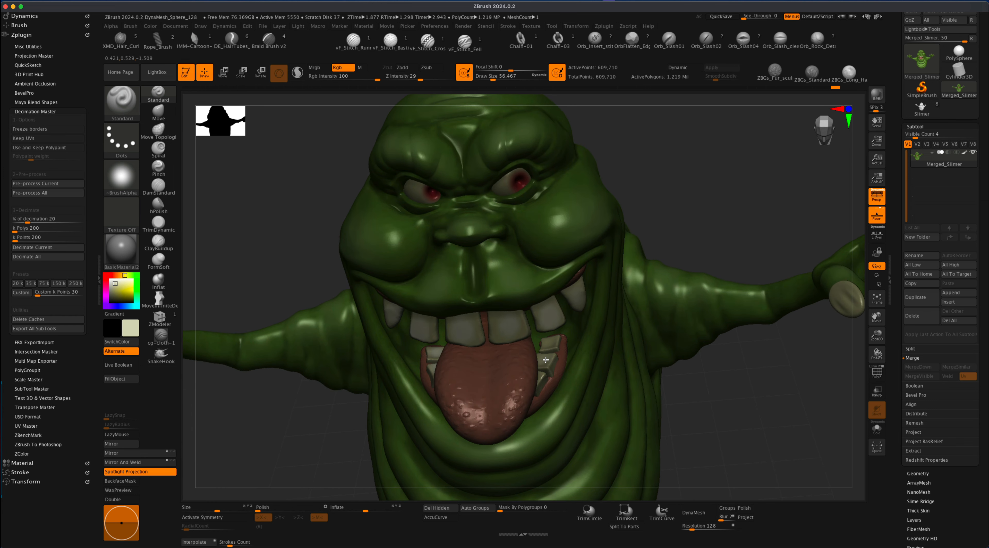
key("super+z")
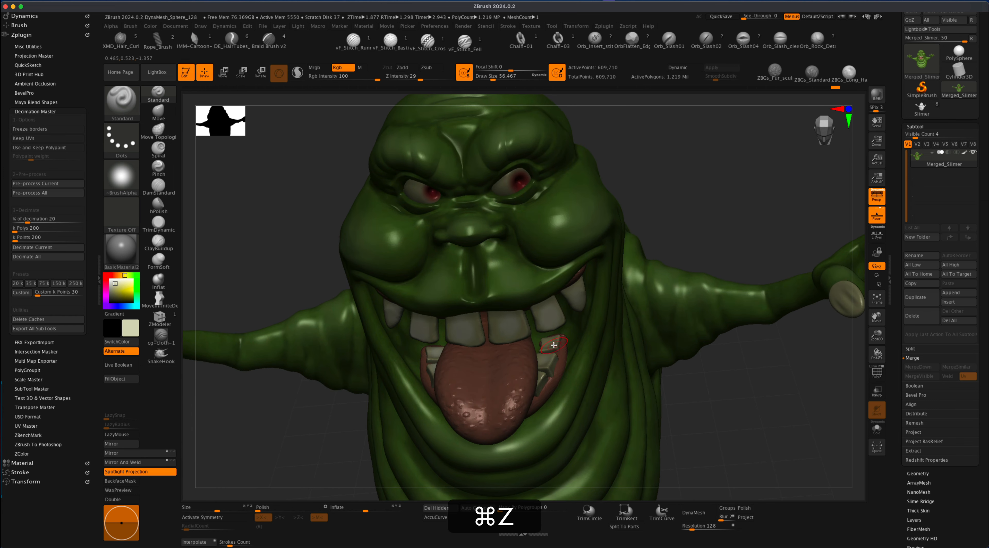
key("super+z")
left_click_drag(720, 408, 527, 378)
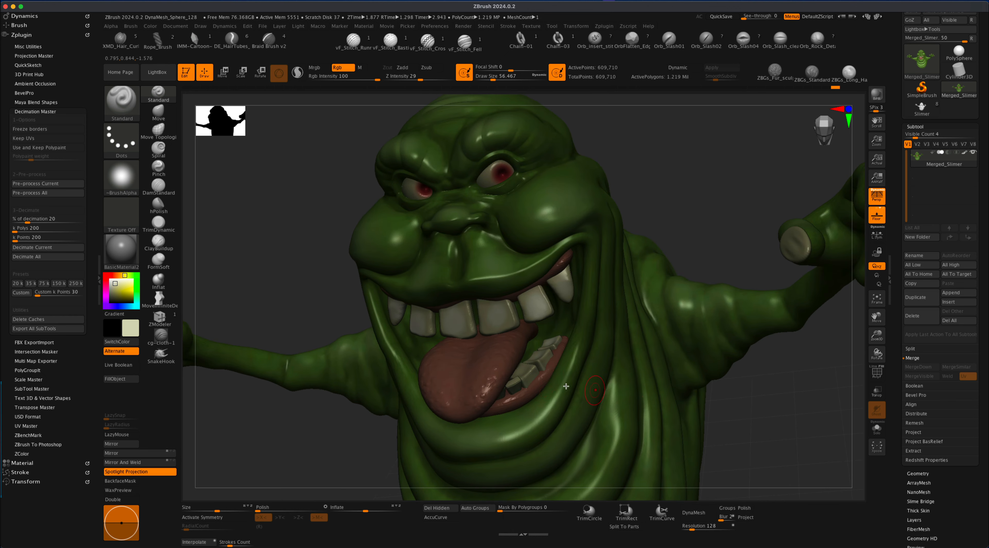
Step: Show the whole Slimer and make a BPR render to check the painted colours with shadows
left_click_drag(798, 429, 672, 385)
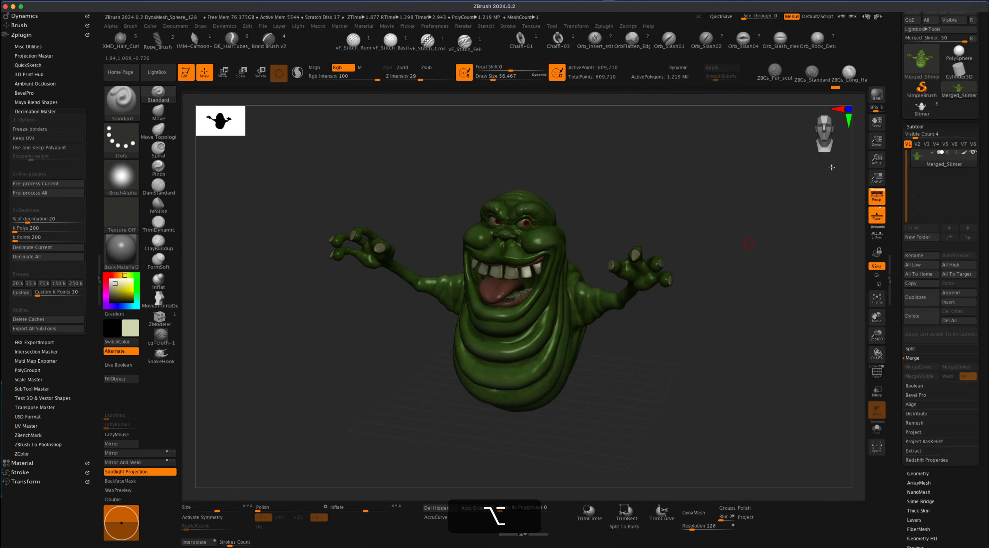
left_click(877, 95)
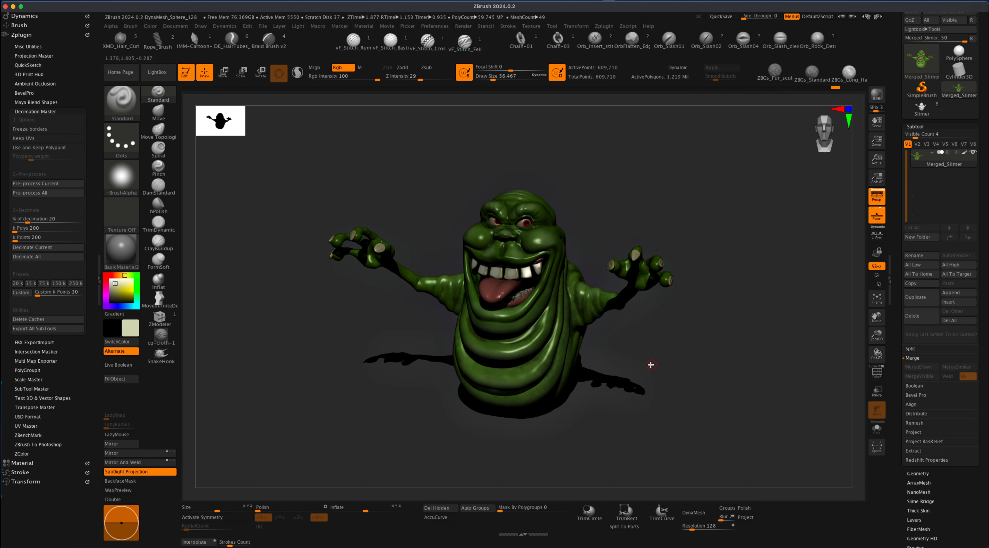
left_click_drag(662, 357, 665, 386, "alt")
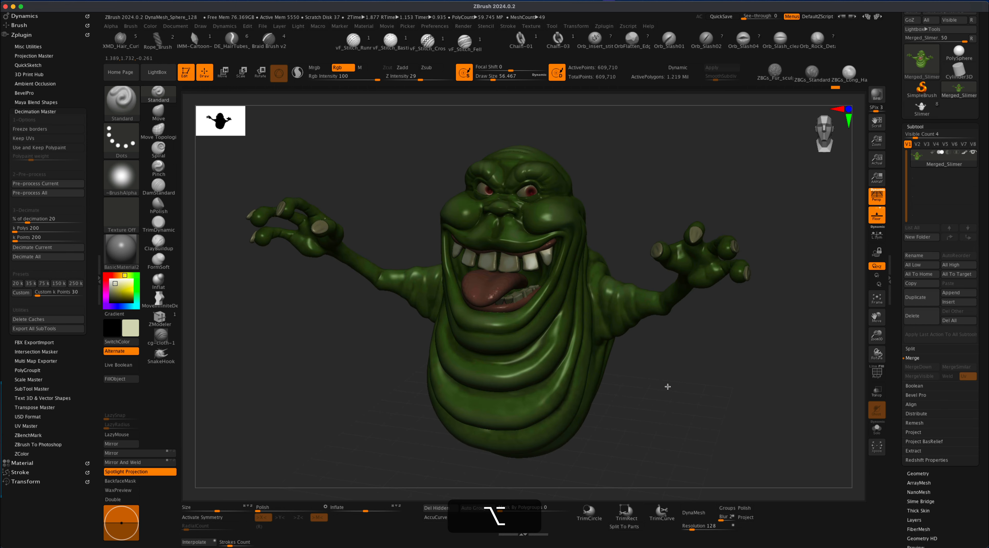
Step: Isolate the green body polygroup, hiding the eyes, teeth, tongue and nails
left_click(568, 294, "shift+super")
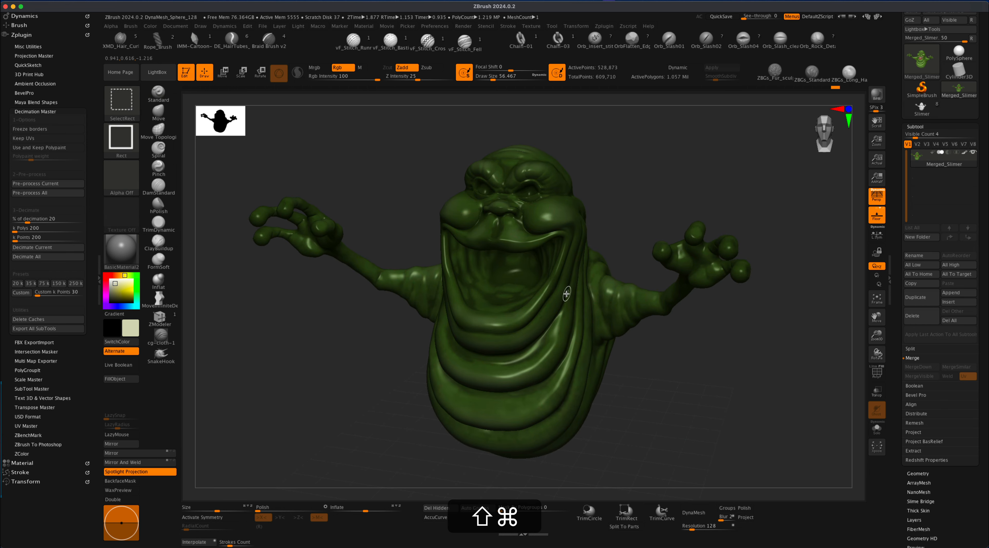
Step: Show all parts, pick the tongue's reddish colour as the paint colour, and isolate the green body again
left_click_drag(675, 358, 700, 392, "alt")
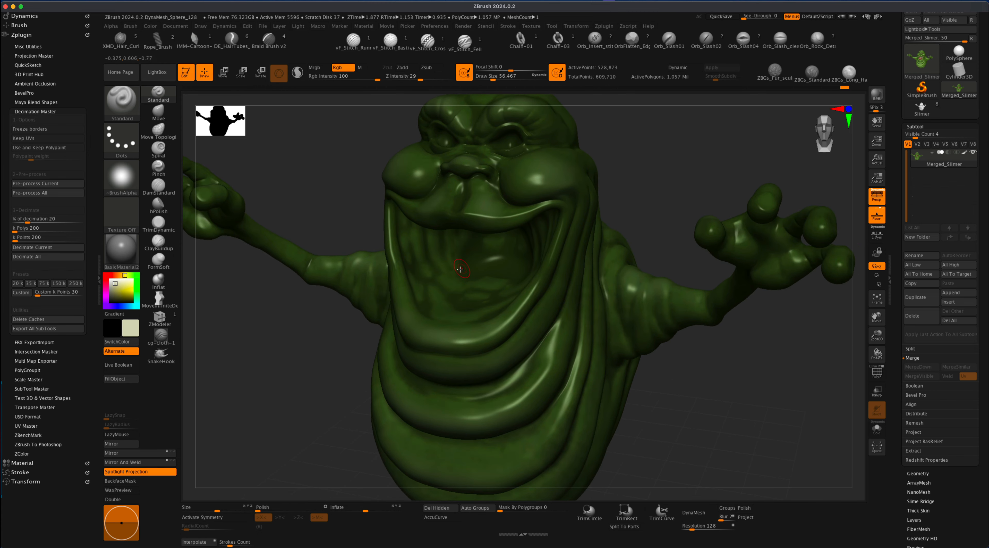
key("shift+super")
left_click(664, 165, "shift+super")
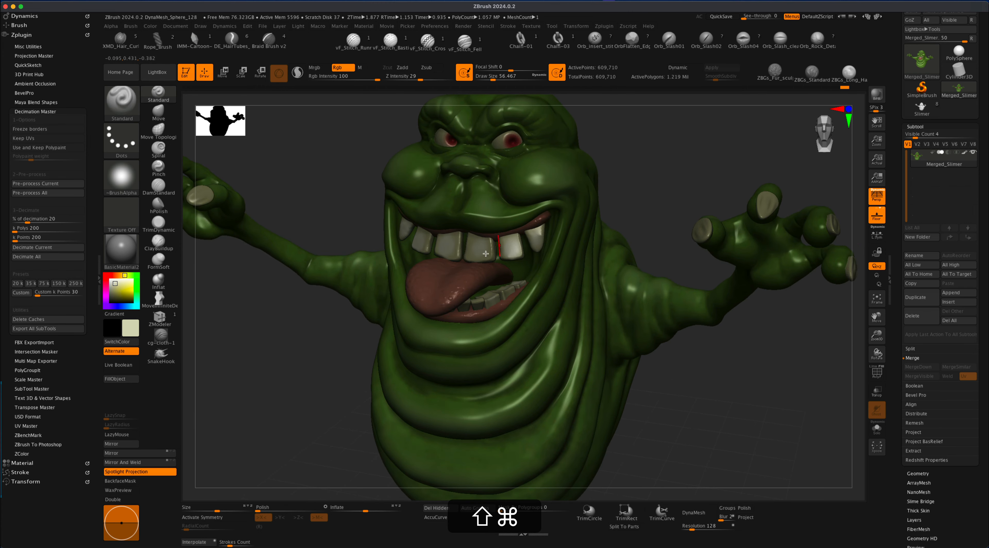
key("c")
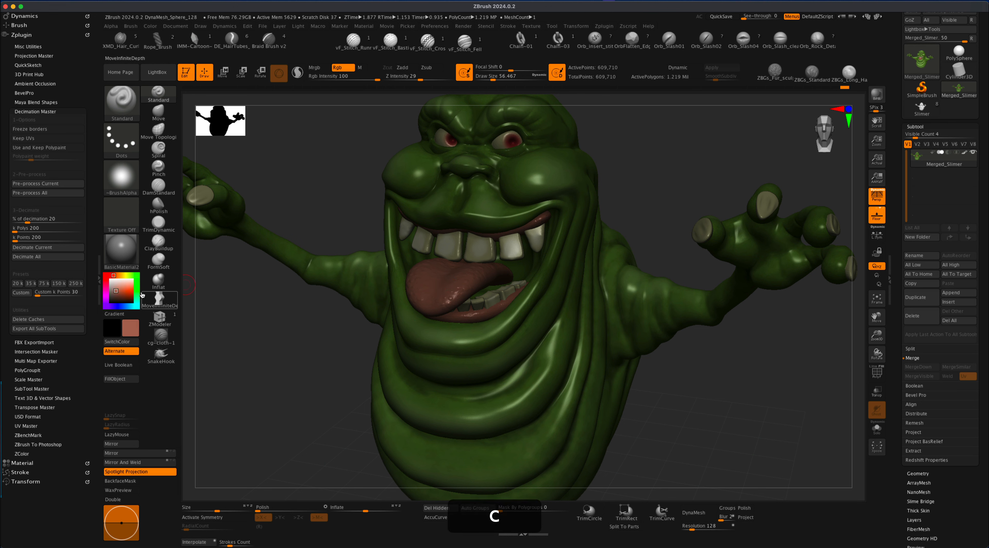
left_click(508, 341, "shift+super")
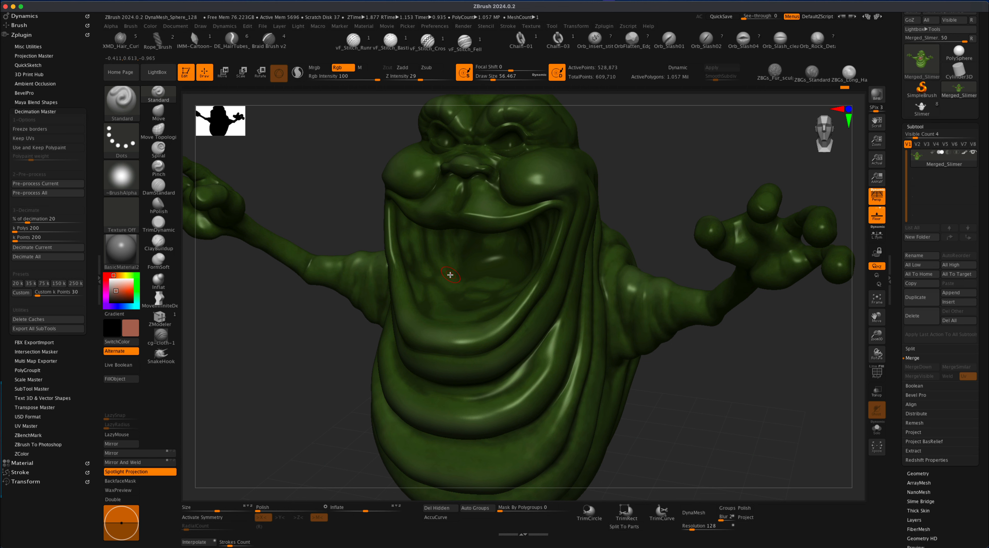
Step: Enlarge the brush's draw size to about 140 and paint the back of the open mouth with the tongue colour
key("s")
left_click_drag(450, 275, 458, 277)
mouse_move(443, 291)
left_mouse_down()
mouse_move(486, 260)
mouse_move(419, 265)
left_mouse_up()
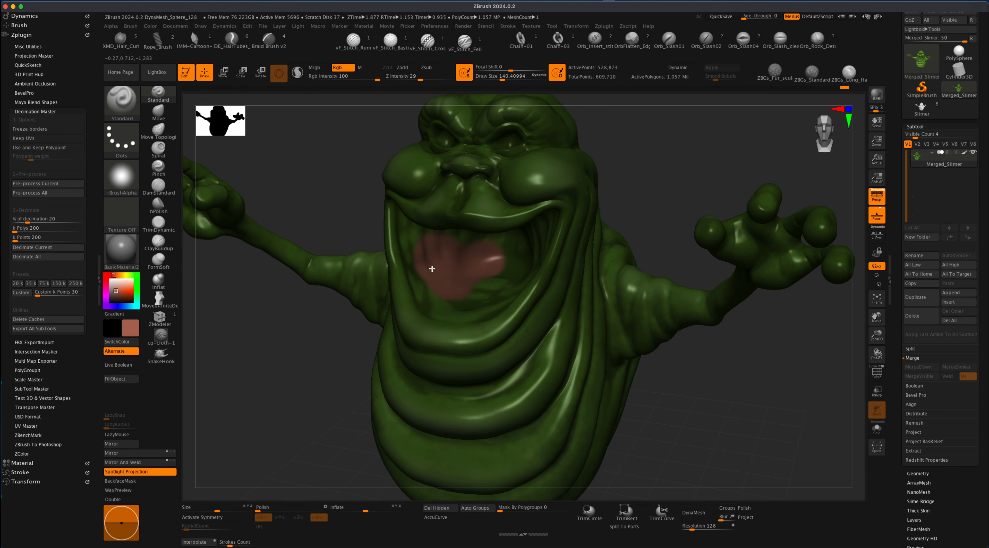
Step: Turn on X symmetry and paint the mouth cavity with the tongue colour on both sides down to the lower lip
mouse_move(649, 360)
left_mouse_down()
mouse_move(702, 371)
mouse_move(530, 314)
left_mouse_up()
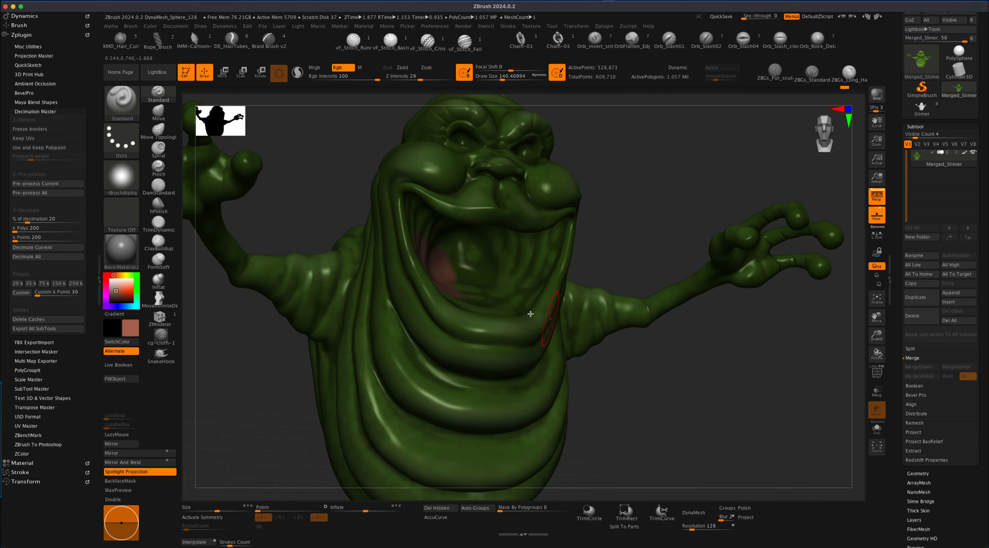
key("x")
mouse_move(507, 265)
left_mouse_down()
mouse_move(481, 266)
mouse_move(496, 256)
mouse_move(490, 292)
mouse_move(463, 279)
mouse_move(524, 280)
left_mouse_up()
left_click_drag(638, 396, 586, 460)
mouse_move(479, 310)
left_mouse_down()
mouse_move(470, 323)
mouse_move(437, 315)
left_mouse_up()
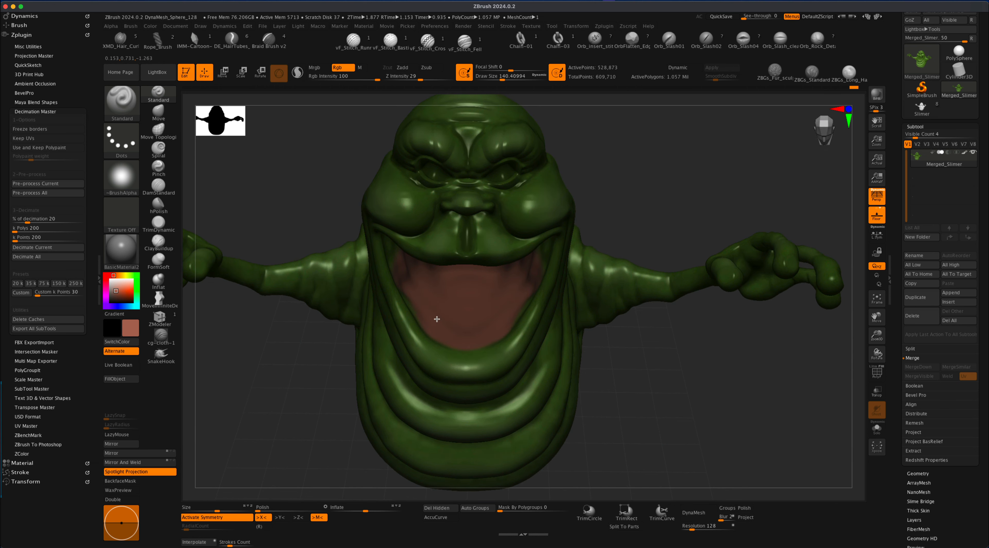
Step: Paint the side walls and upper corners of the mouth cavity with the tongue colour, undoing the last unwanted stroke
left_click_drag(637, 397, 427, 309)
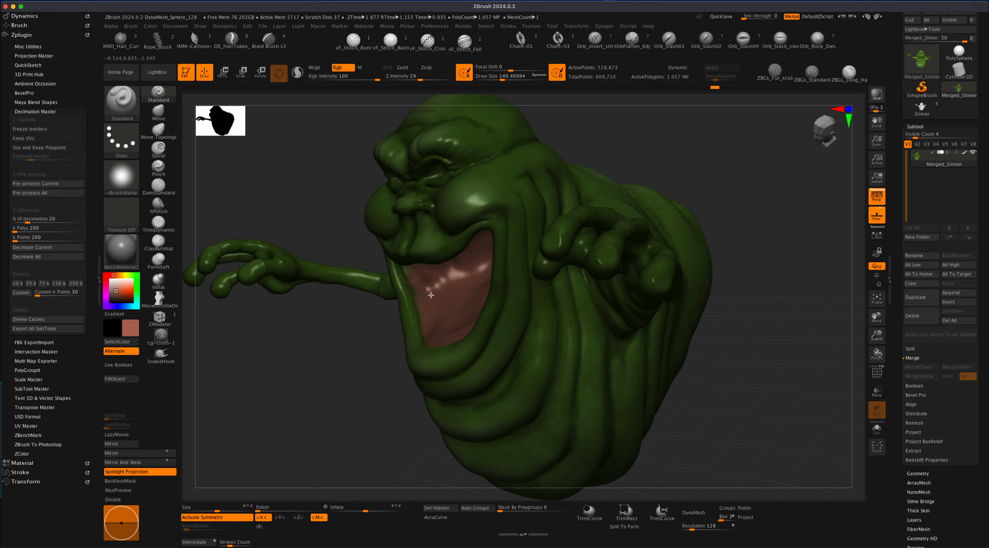
left_click_drag(349, 335, 450, 284)
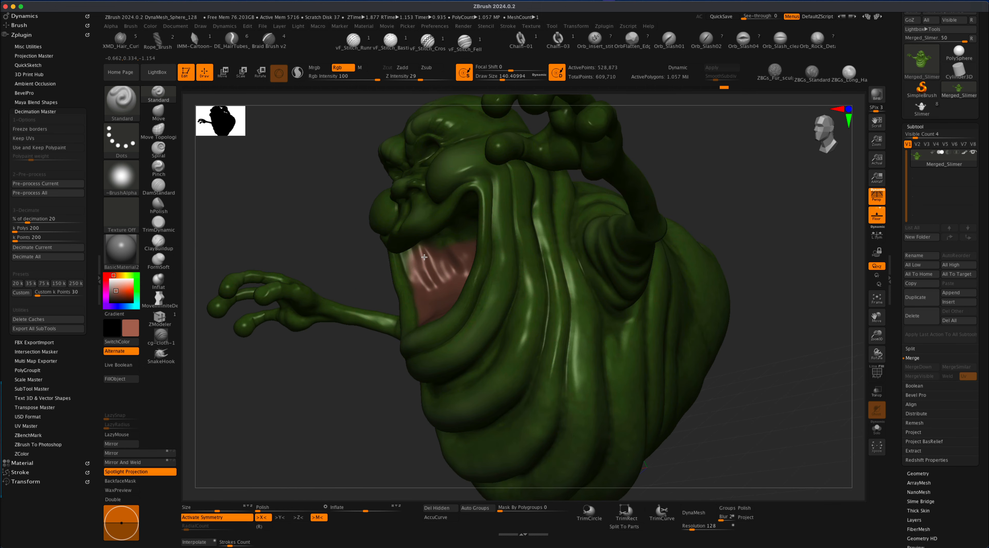
mouse_move(389, 279)
left_mouse_down()
mouse_move(333, 223)
mouse_move(439, 237)
left_mouse_up()
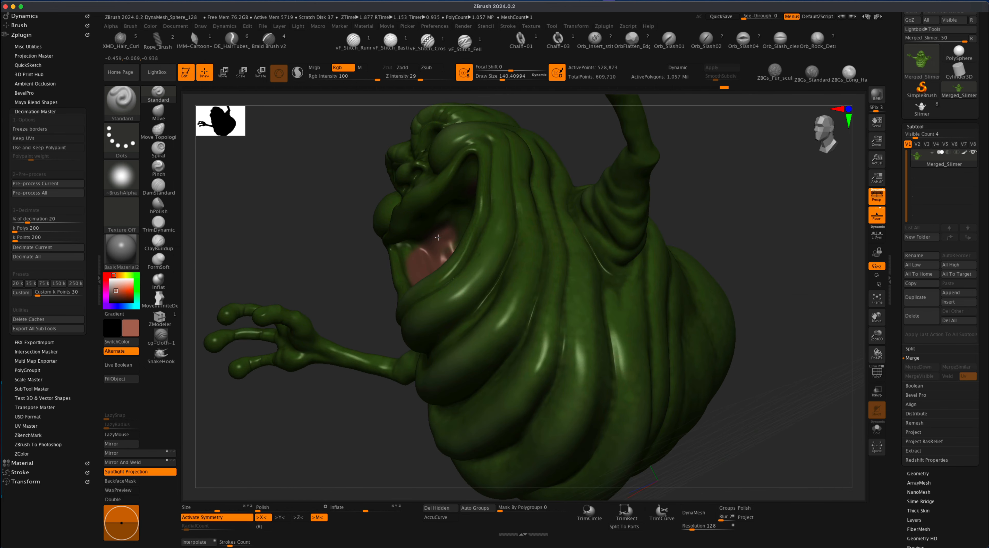
left_click_drag(329, 246, 418, 240)
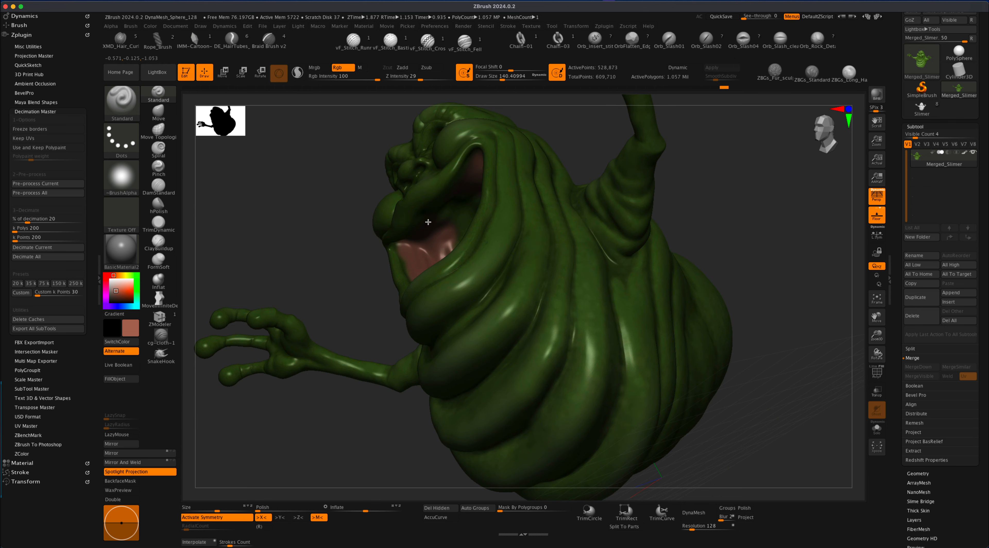
mouse_move(364, 231)
left_mouse_down()
mouse_move(340, 228)
mouse_move(330, 238)
mouse_move(414, 264)
left_mouse_up()
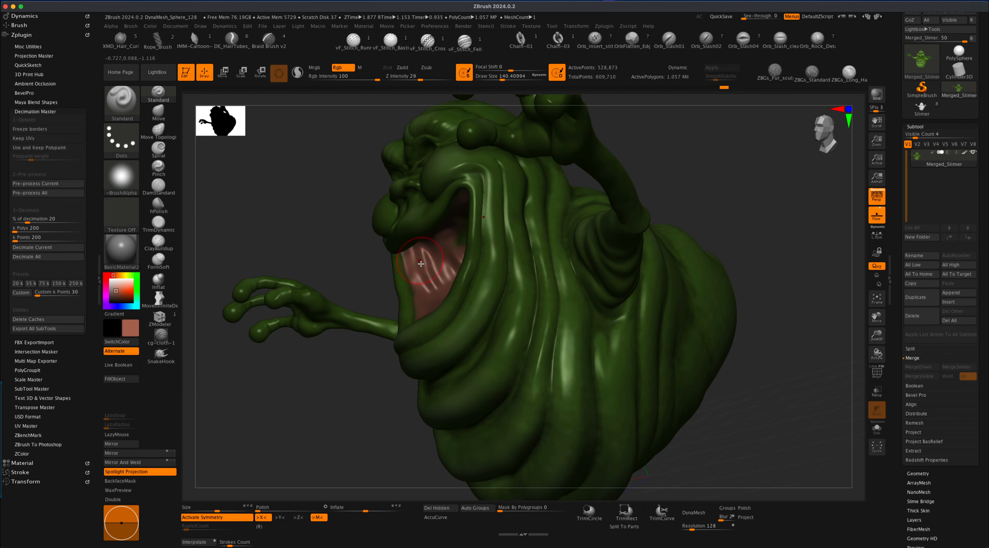
key("super+z")
left_click_drag(307, 251, 461, 256)
Step: Show all parts of the model again and make a BPR render of the full figure
left_click_drag(784, 309, 717, 358)
left_click(762, 271, "shift+super")
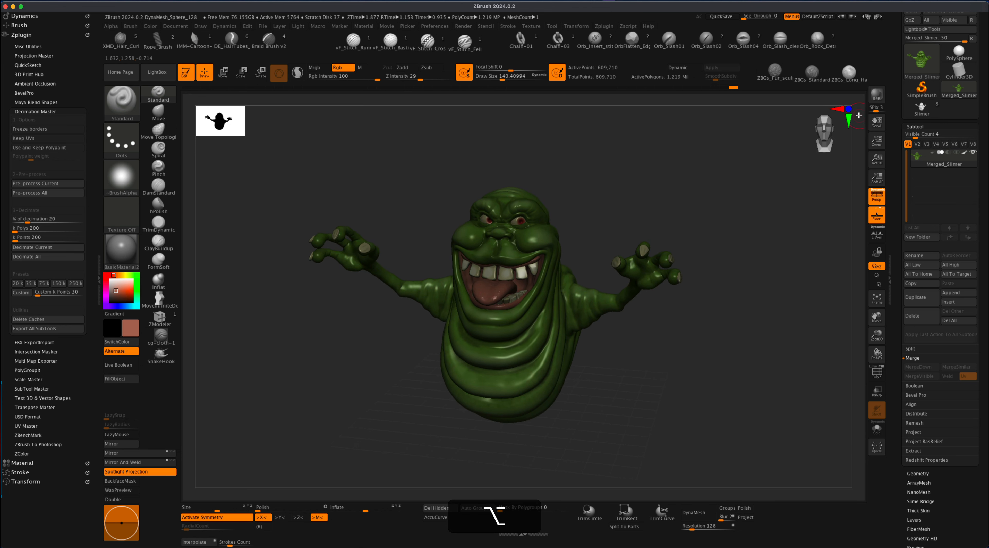
left_click(877, 95)
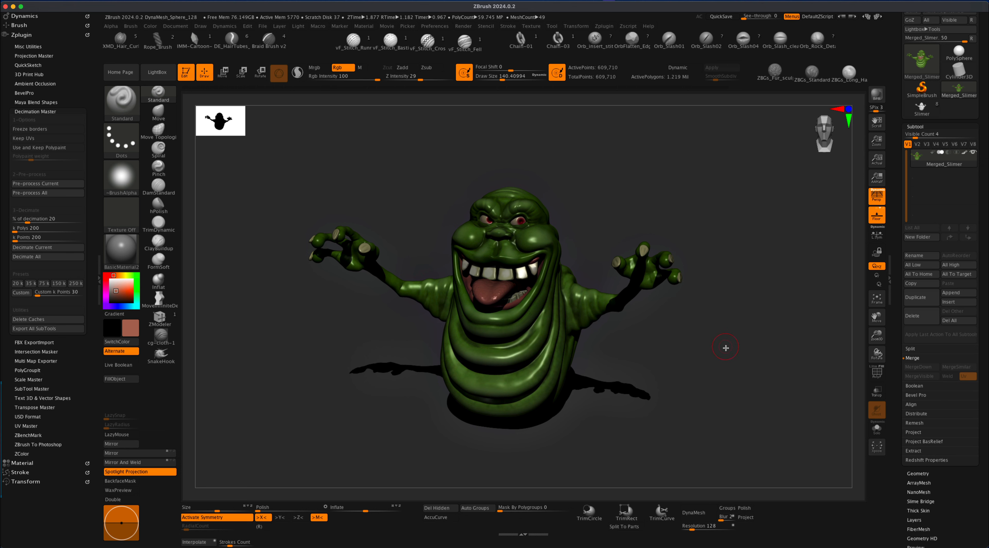
mouse_move(726, 347)
left_mouse_down()
mouse_move(729, 358)
mouse_move(743, 355)
left_mouse_up()
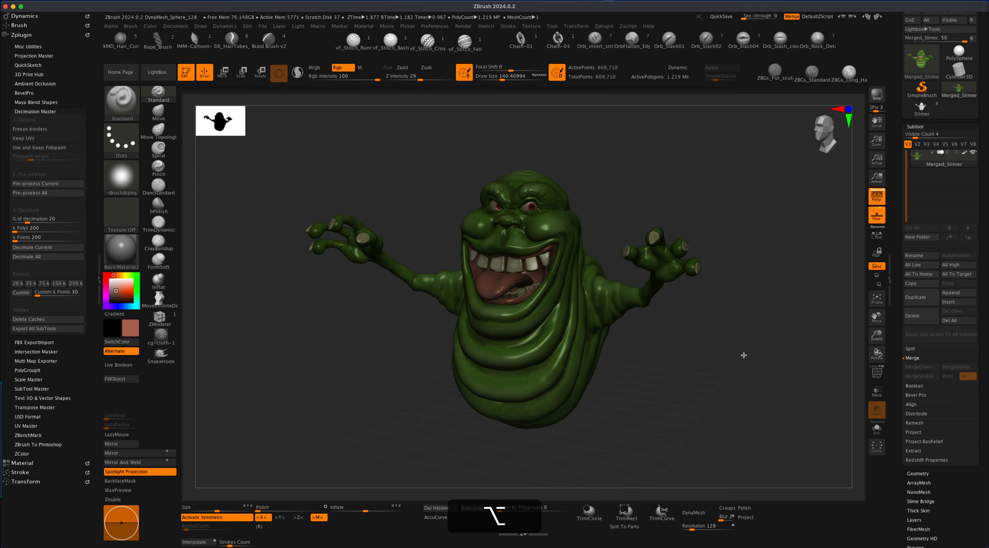
Step: Start exporting the merged model to the Slimer folder with the file name Slimer_Decimated
left_click_drag(985, 151, 985, 237)
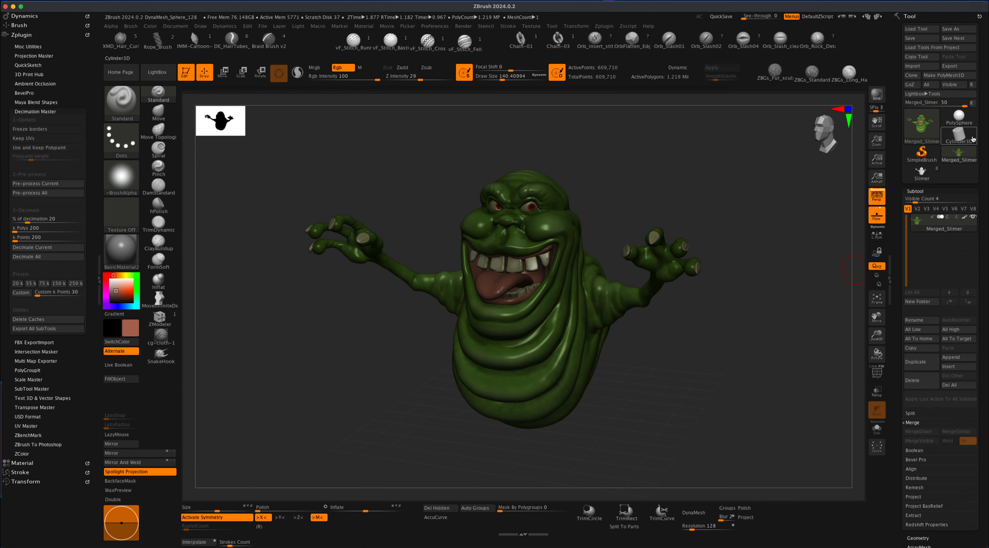
left_click(961, 66)
type("S")
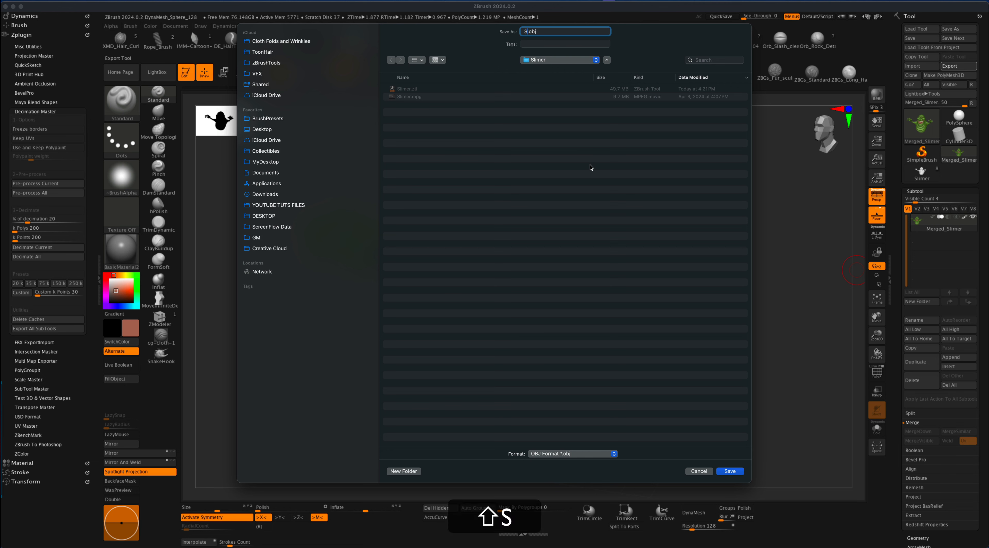
type("limer")
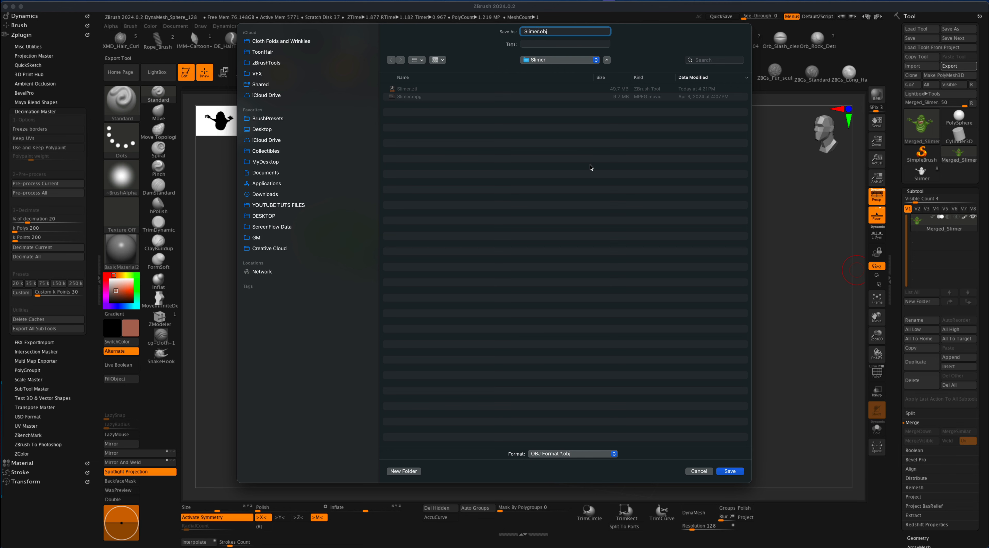
type("D")
key("shift+BackSpace")
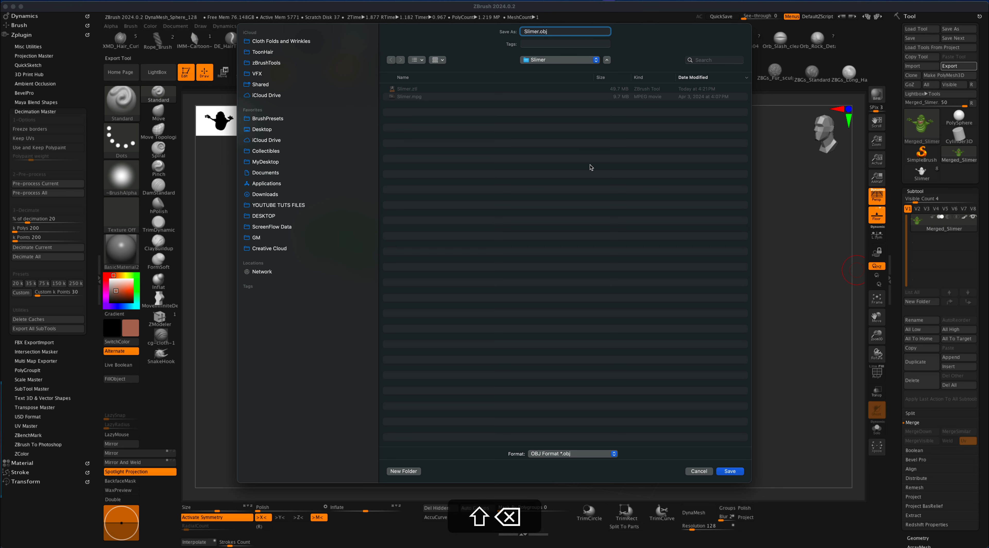
type("_Decimated")
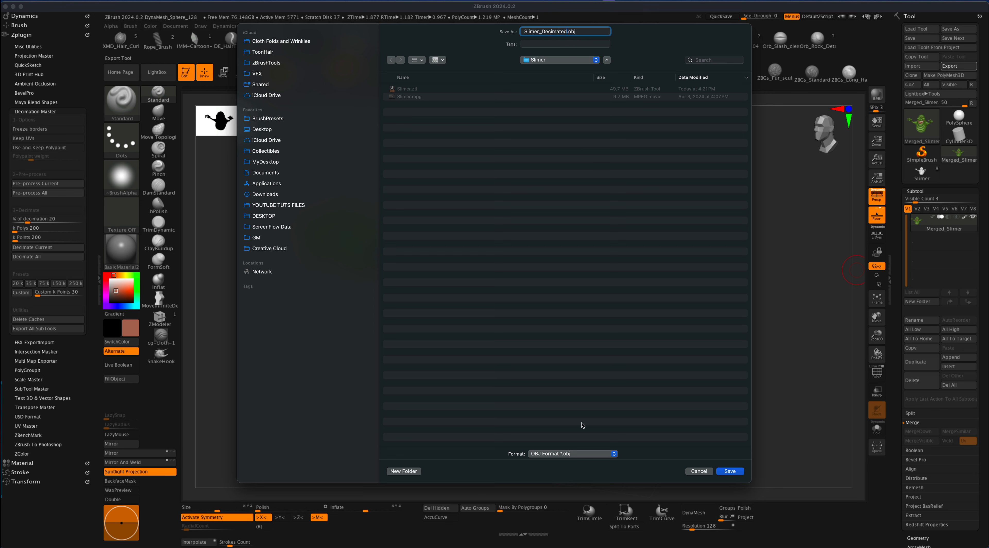
Step: Choose FBX as the export format, save the file, and accept the FBX export options for the selected subtool
left_click(575, 454)
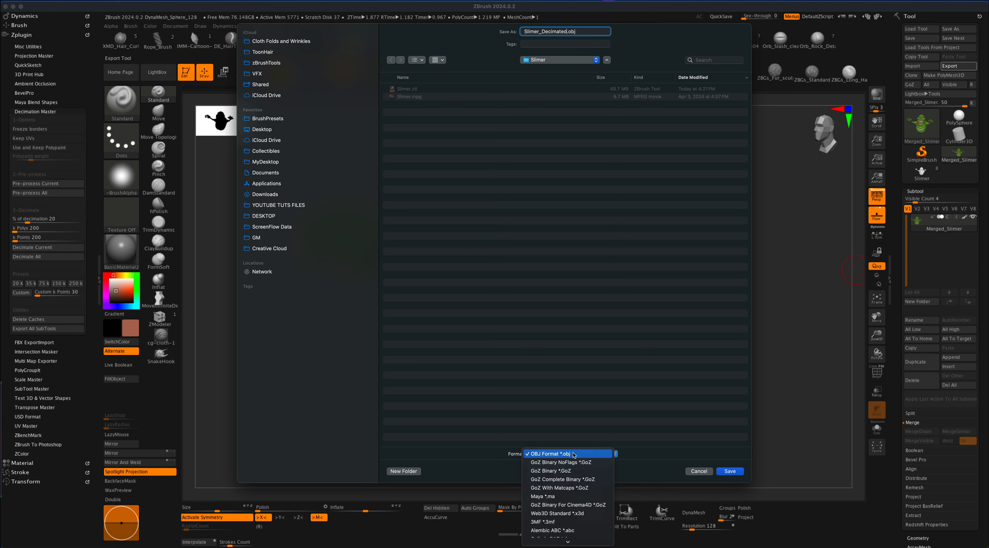
left_click(574, 454)
left_click(575, 454)
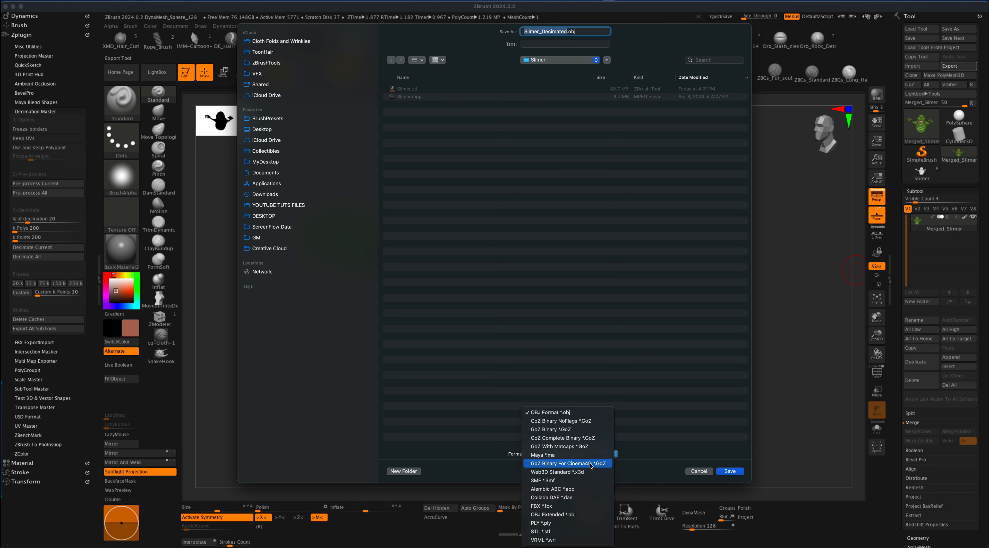
left_click(582, 505)
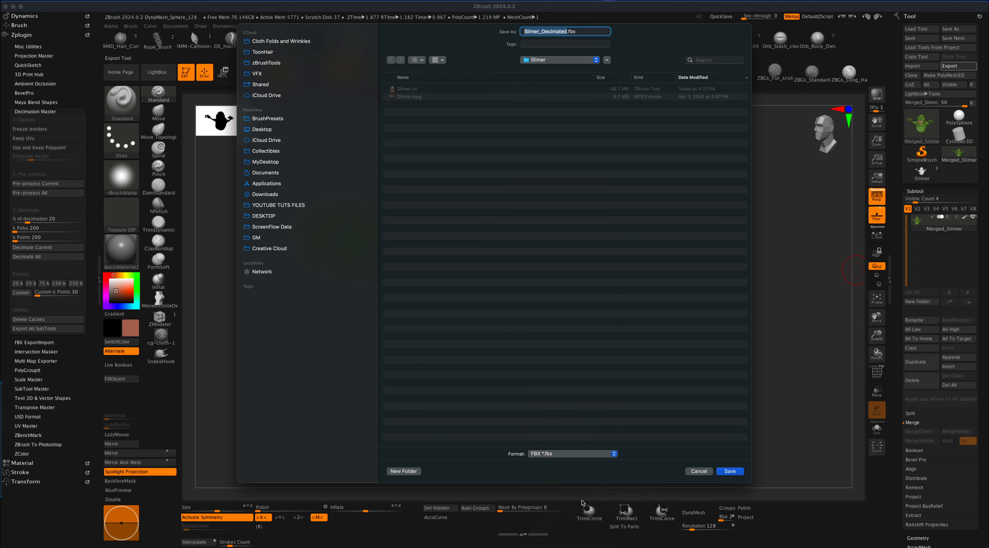
left_click(729, 471)
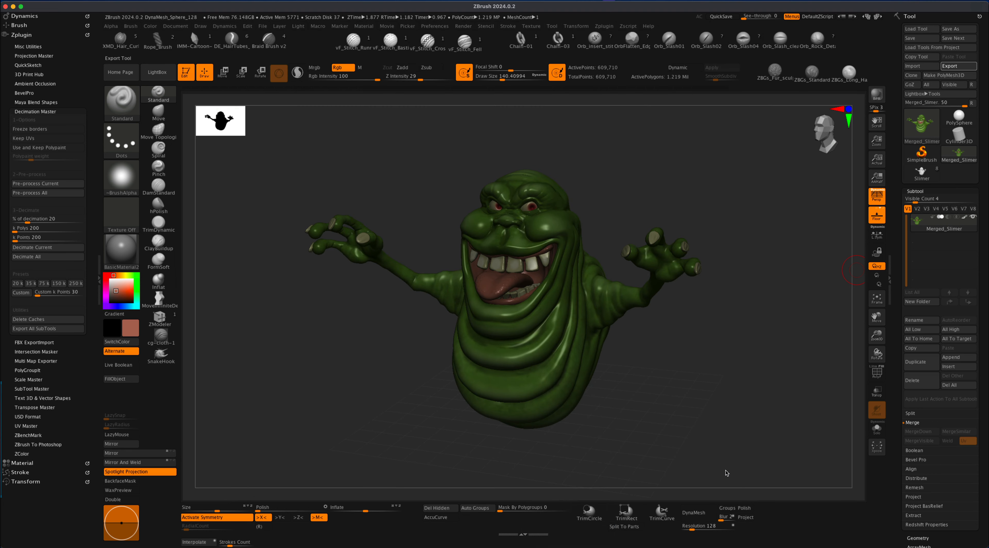
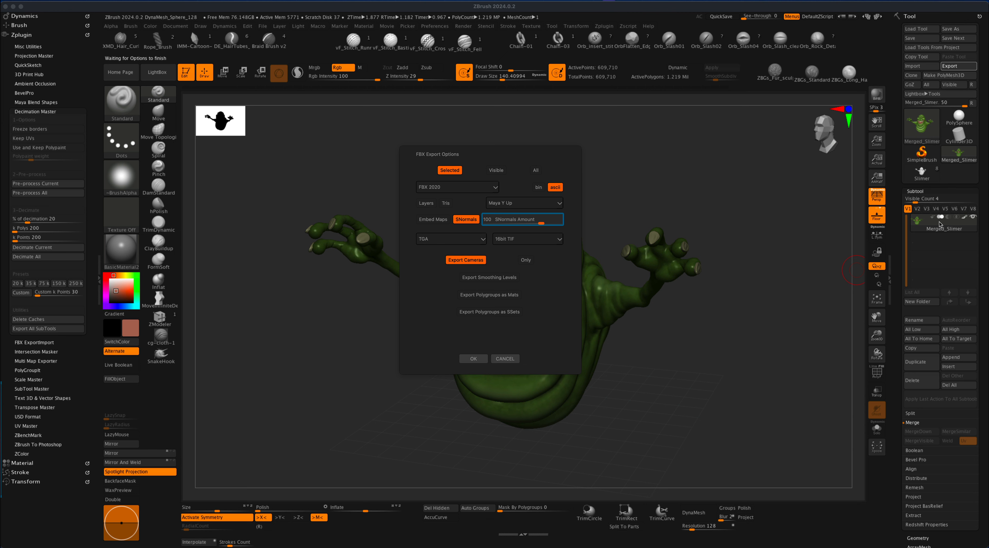
left_click(474, 359)
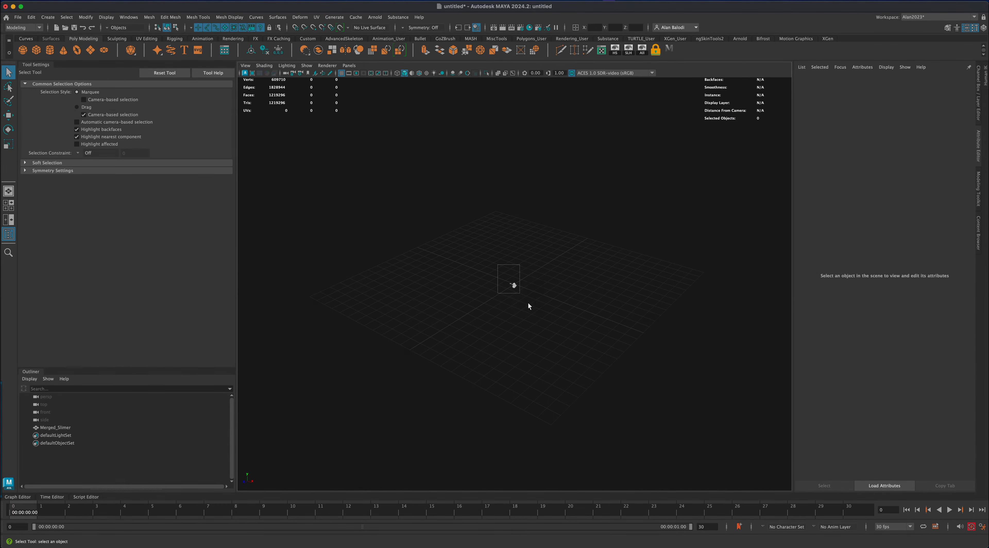
Step: In Maya, select the tiny imported Merged_Slimer mesh and scale it up uniformly to about the grid's width
left_click_drag(529, 303, 480, 329)
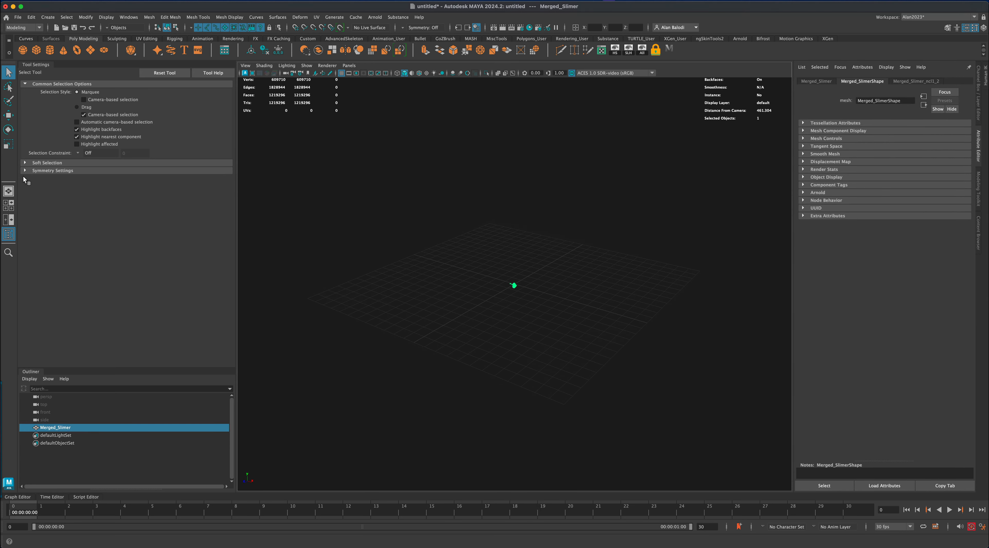
key("r")
left_click_drag(515, 285, 764, 128)
Step: Move the Merged_Slimer mesh up until it sits above the grid, and deselect it
key("w")
left_click_drag(490, 199, 549, 214, "alt")
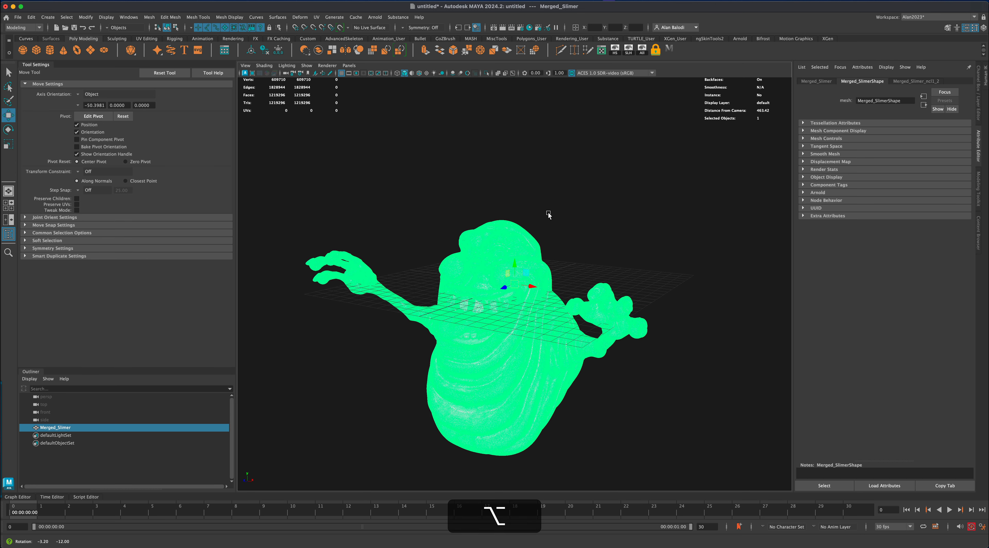
left_click_drag(515, 266, 534, 105)
right_click_drag(645, 254, 652, 354, "alt")
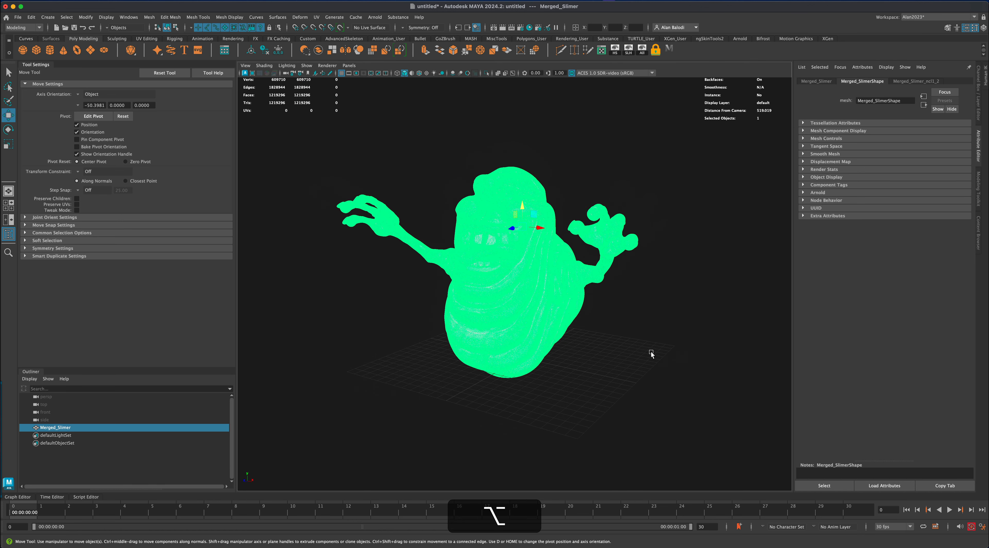
left_click_drag(651, 353, 618, 336, "alt")
left_click(613, 338)
left_click(9, 72)
left_click_drag(419, 352, 587, 313, "alt")
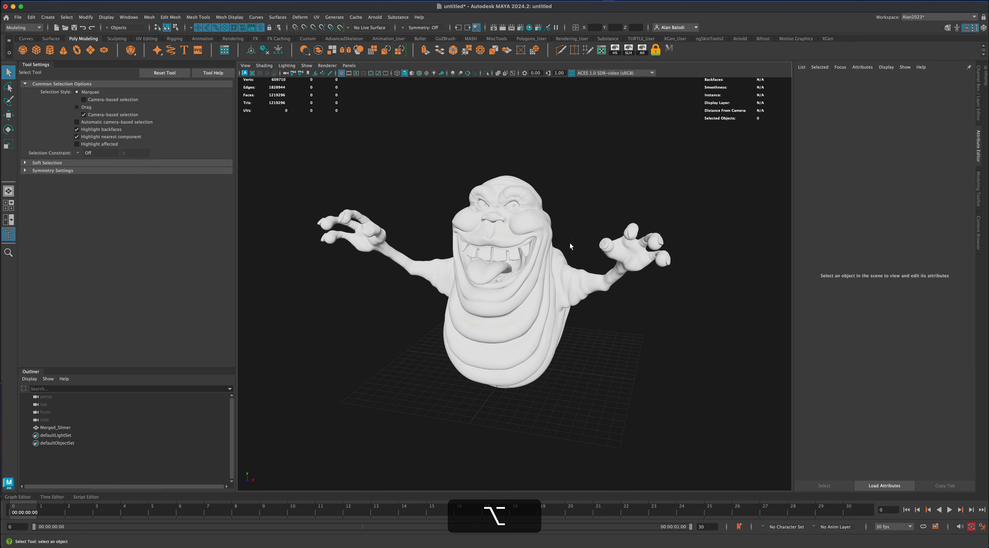
Step: Assign a new aiStandardSurface material to the Merged_Slimer mesh and deselect it
left_click(553, 273)
right_click_drag(538, 275, 622, 524)
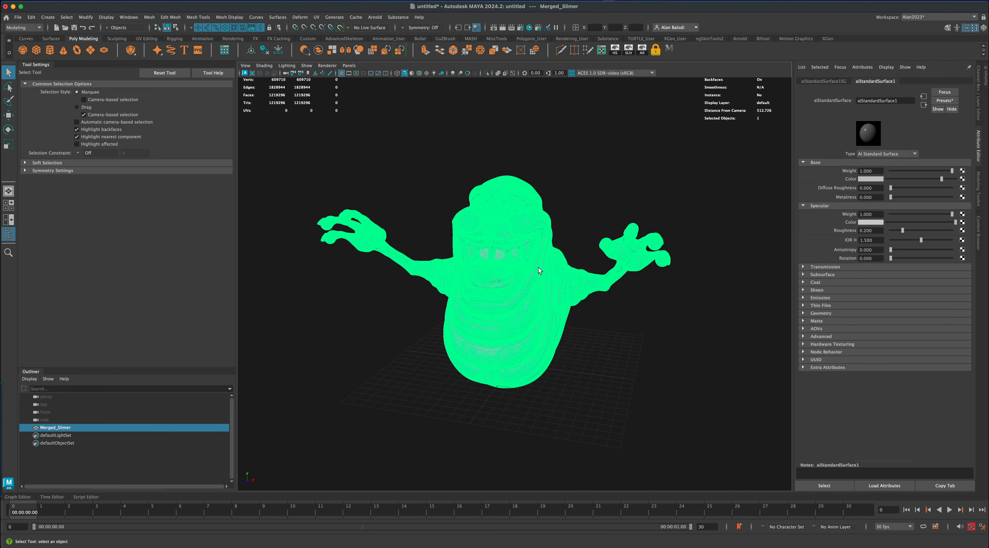
left_click(591, 183)
Step: Enable Export Vertex Colors in the mesh's Arnold attributes and copy its current color set name, colorSet0
left_click(526, 225)
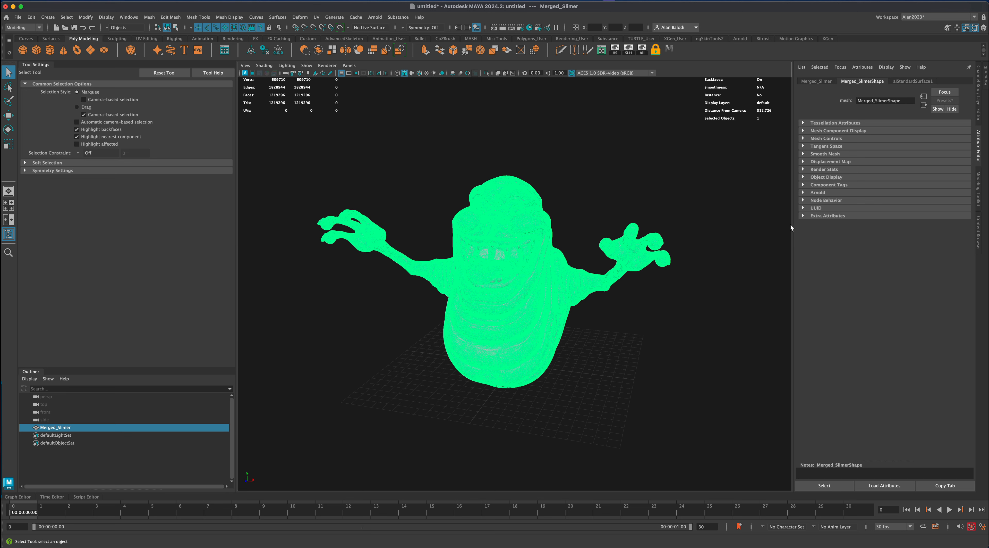
left_click(805, 191)
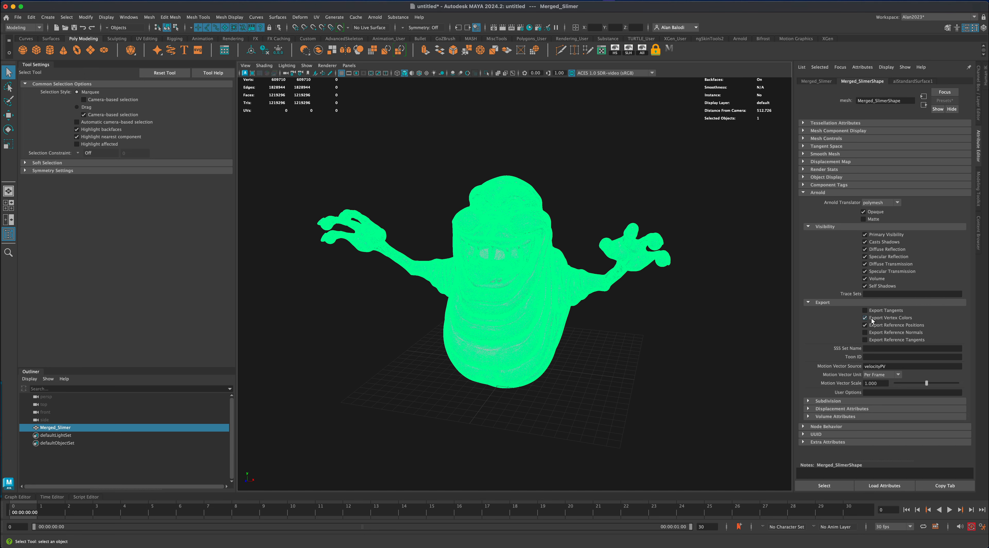
left_click(816, 137)
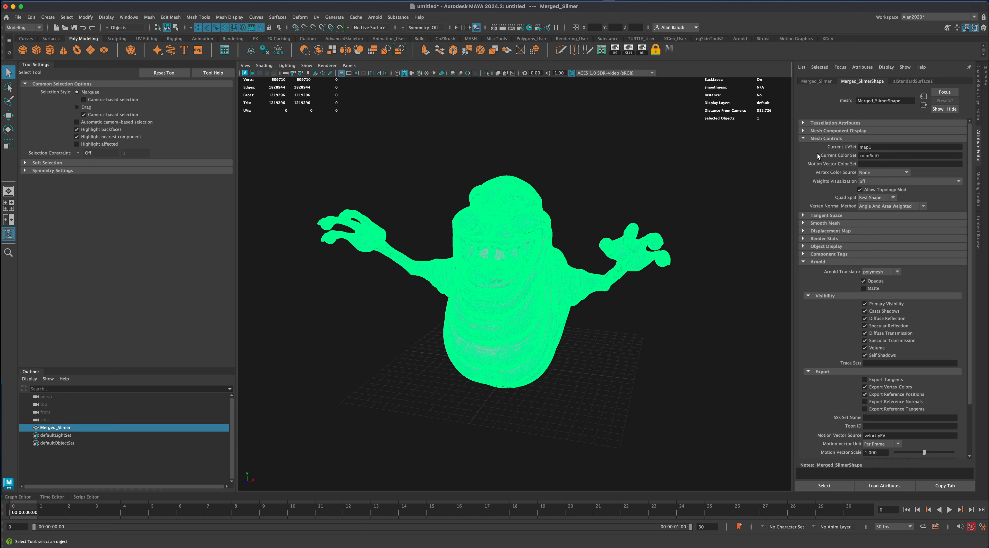
double_click(885, 155)
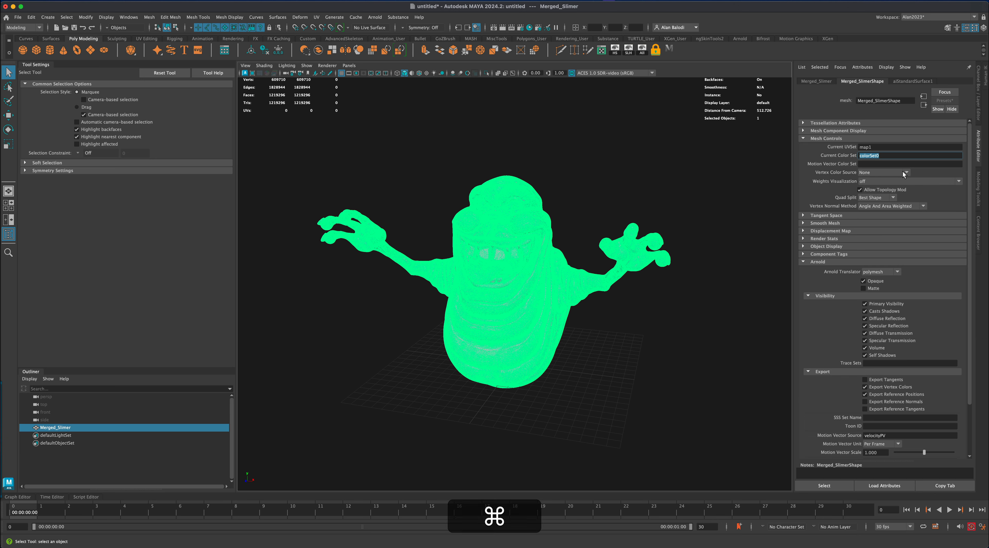
Step: Set the aiStandardSurface material's base color to white and connect an aiUserDataColor node to that color
key("super+c")
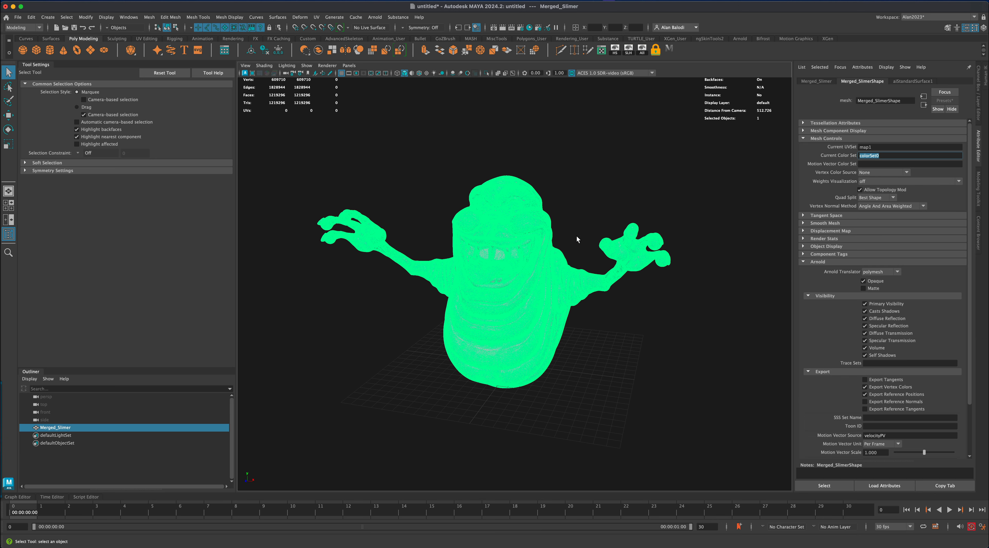
right_click_drag(525, 217, 525, 408)
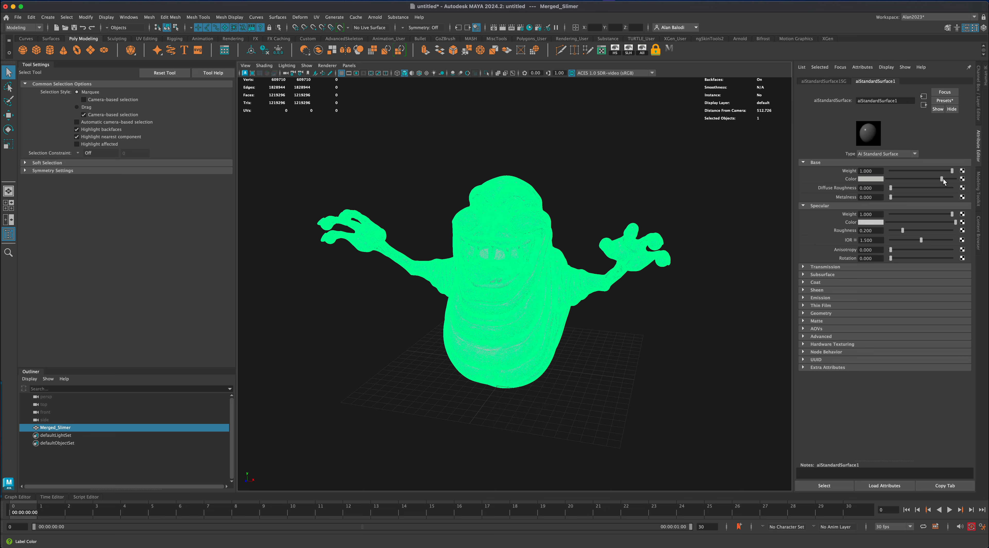
left_click_drag(943, 179, 958, 179)
left_click(962, 179)
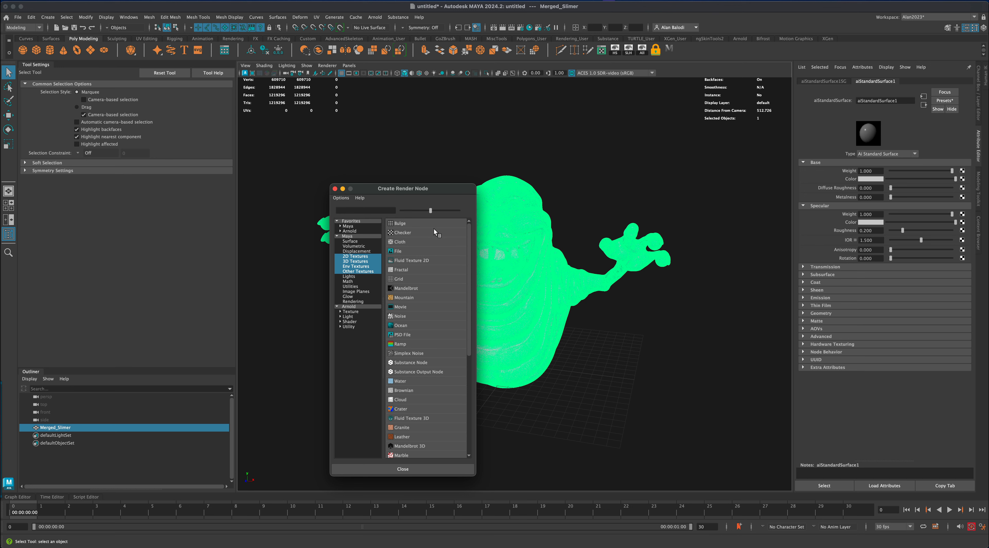
left_click(367, 306)
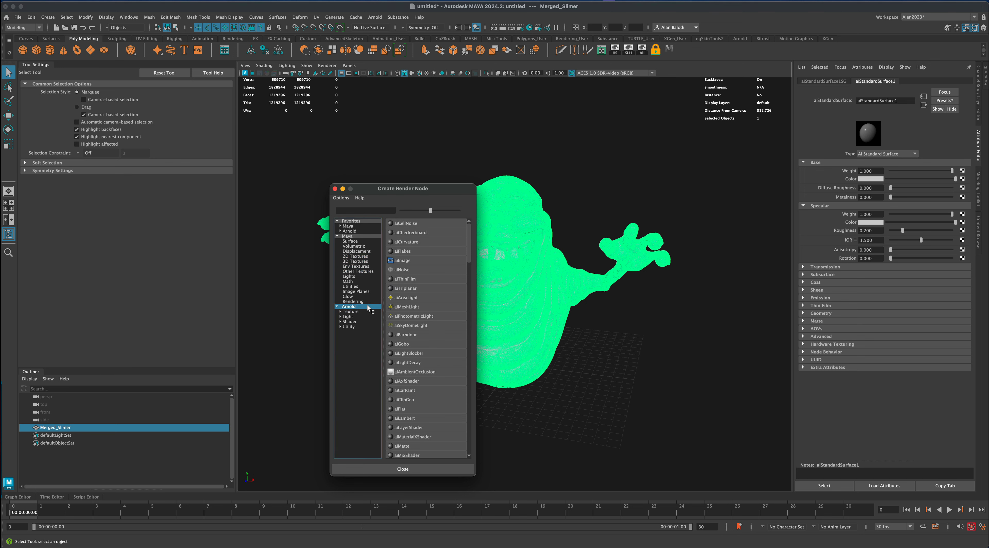
left_click(360, 211)
type("aiUserD")
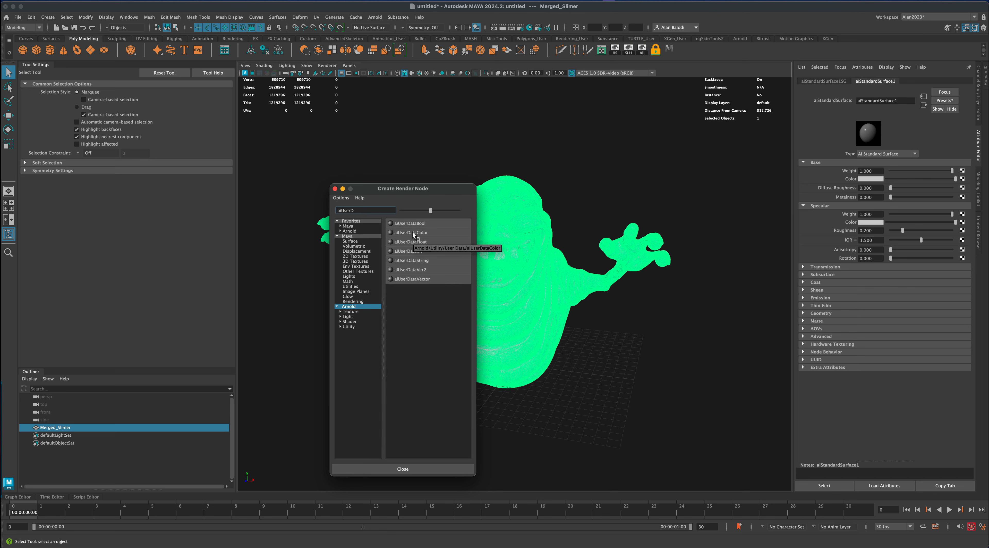
left_click(427, 232)
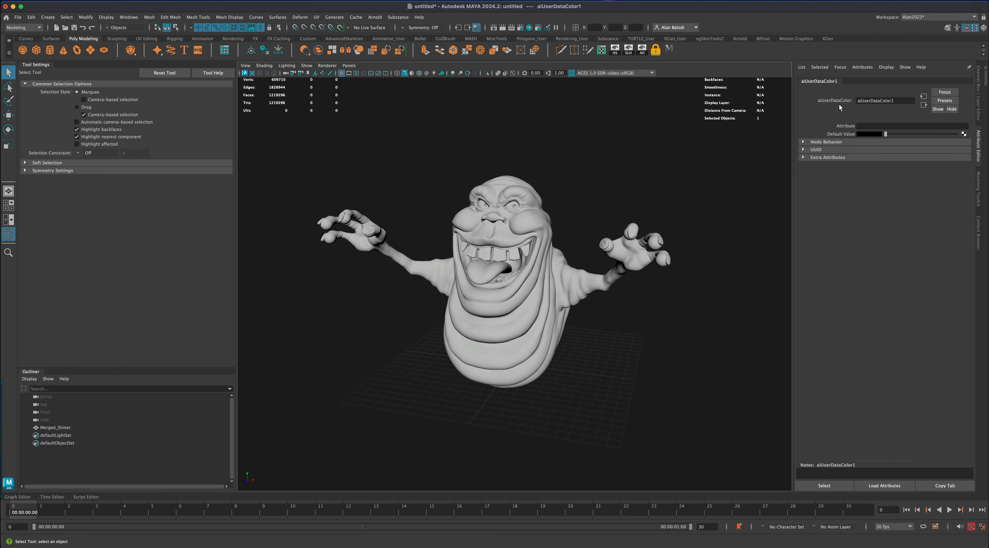
Step: Enter the copied color set name, colorSet0, as the aiUserDataColor node's attribute
left_click(871, 126)
key("super+v")
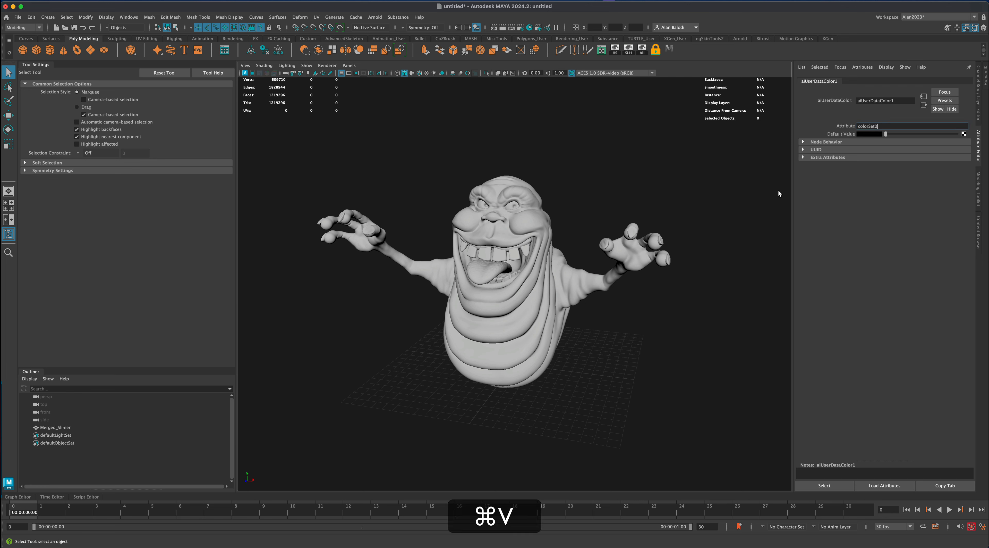
key("Return")
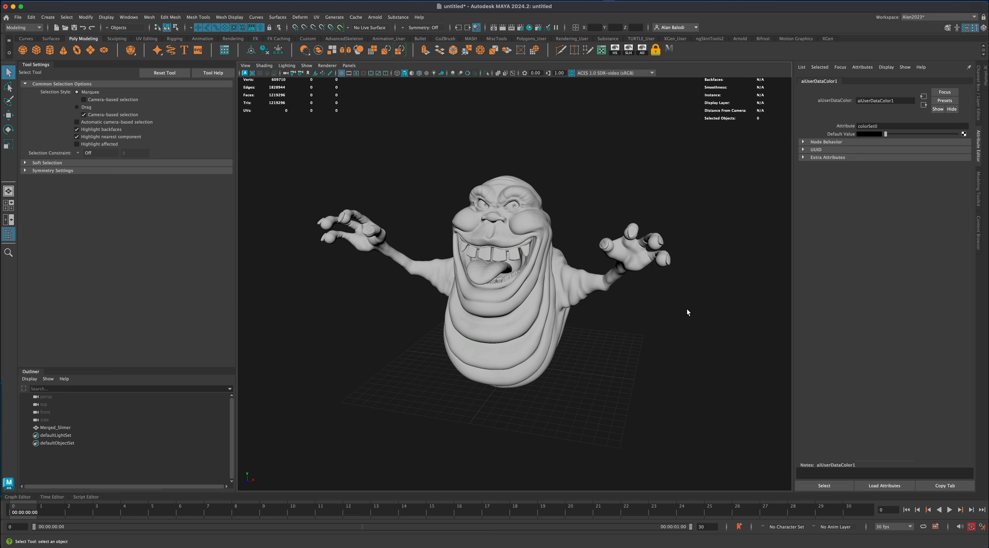
Step: Add an Arnold skydome light to the scene around the Slimer mesh
left_click_drag(686, 308, 658, 327, "alt")
left_click_drag(582, 219, 584, 219, "alt")
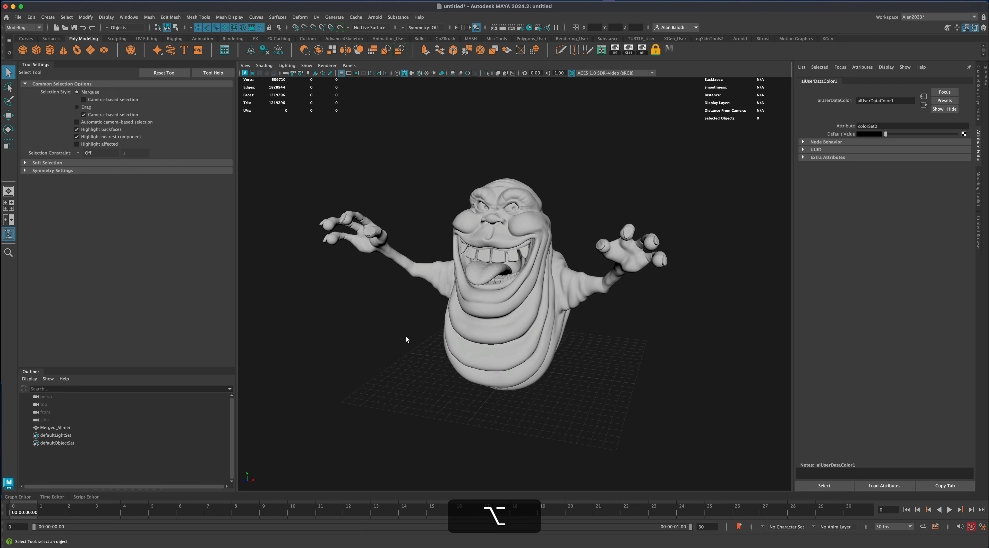
left_click_drag(406, 336, 388, 340, "alt")
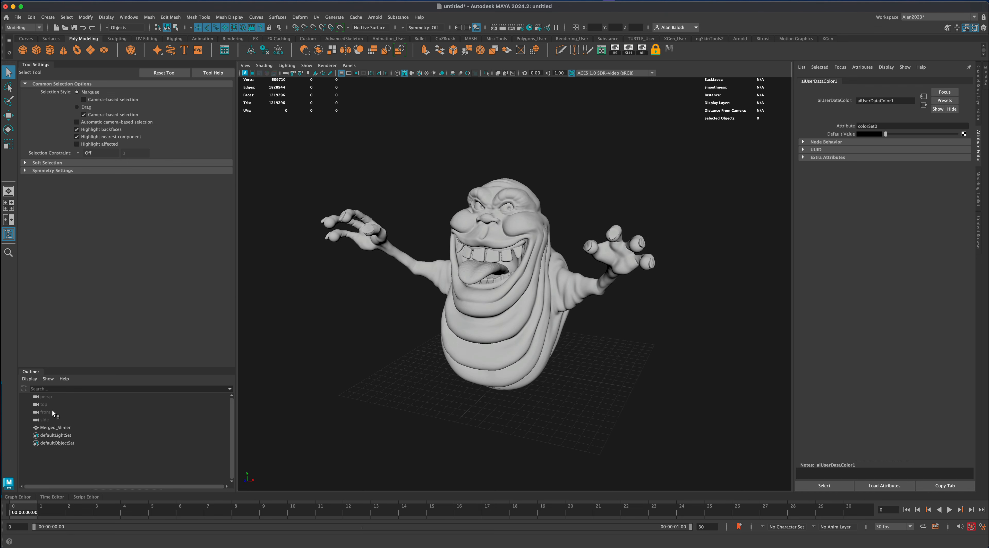
left_click_drag(364, 422, 508, 254, "alt")
scroll(607, 348, "down", 2)
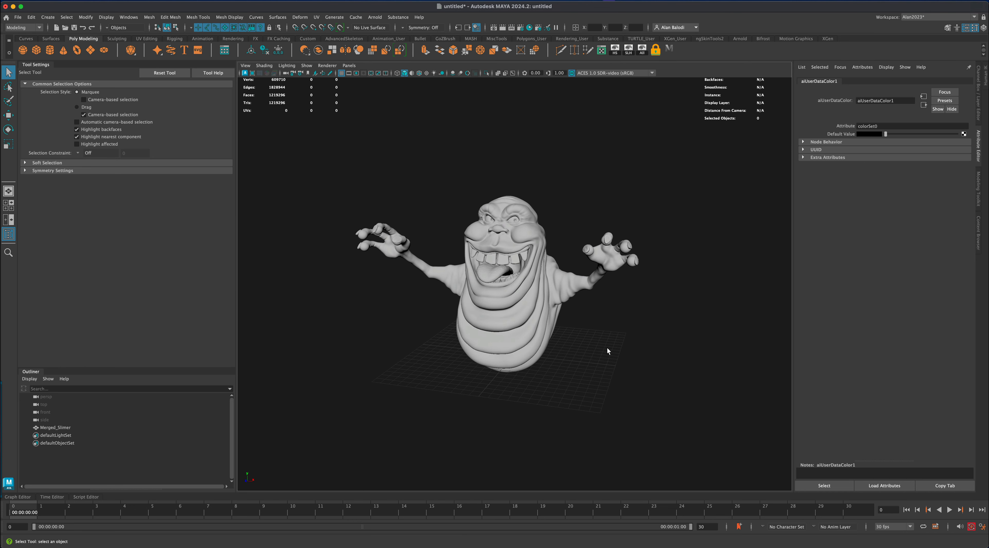
left_click_drag(607, 348, 604, 347, "alt")
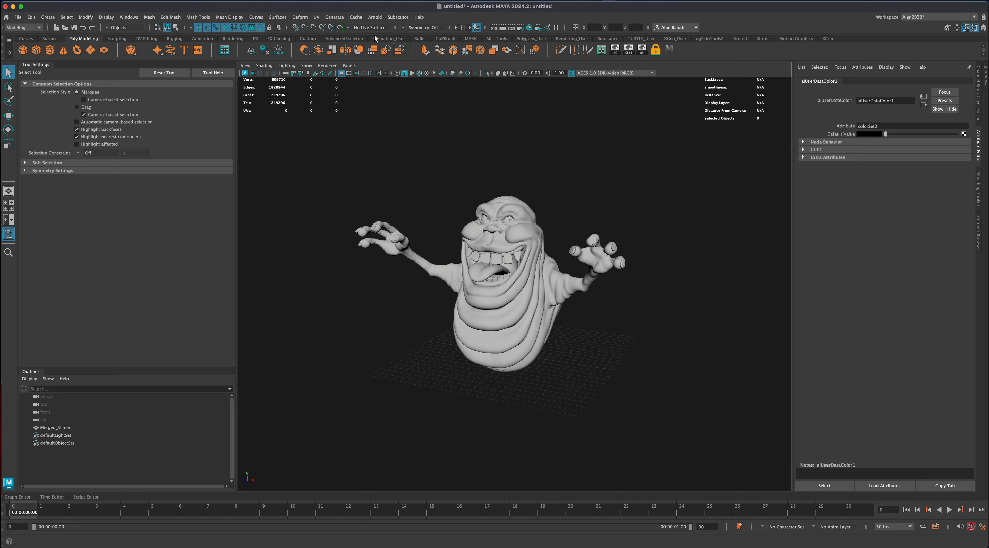
left_click(375, 17)
mouse_move(401, 65)
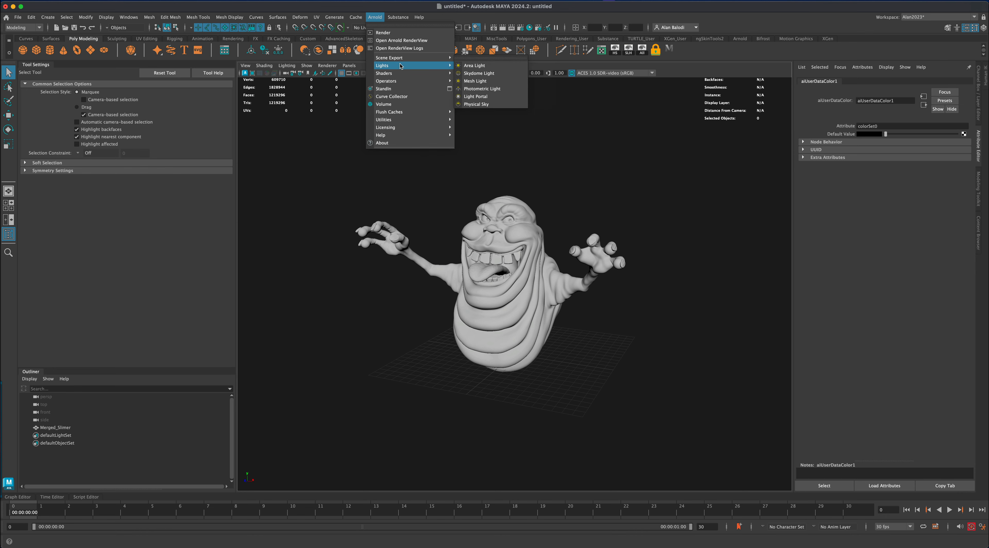
left_click(486, 73)
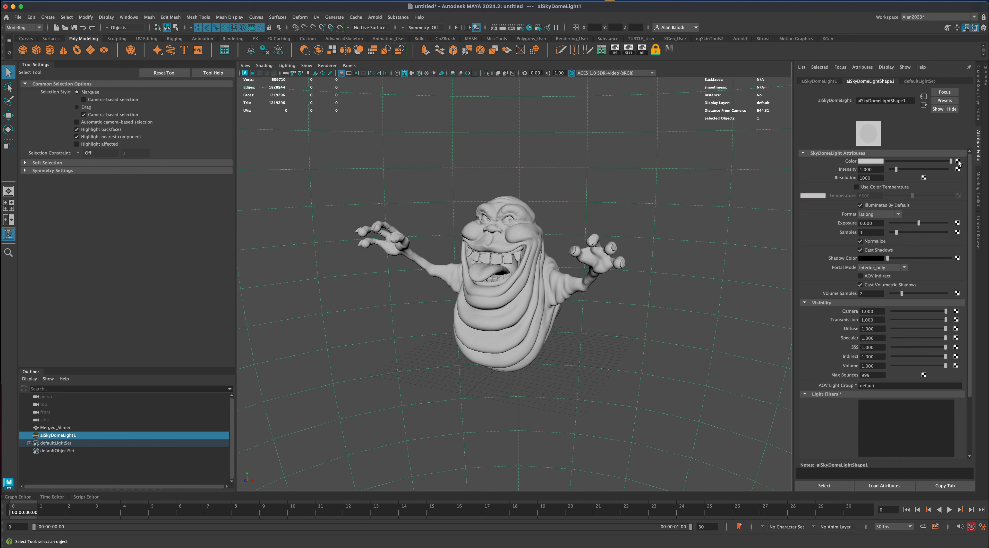
Step: Connect a File texture node to the skydome light's color, clearing the old node search
left_click(958, 161)
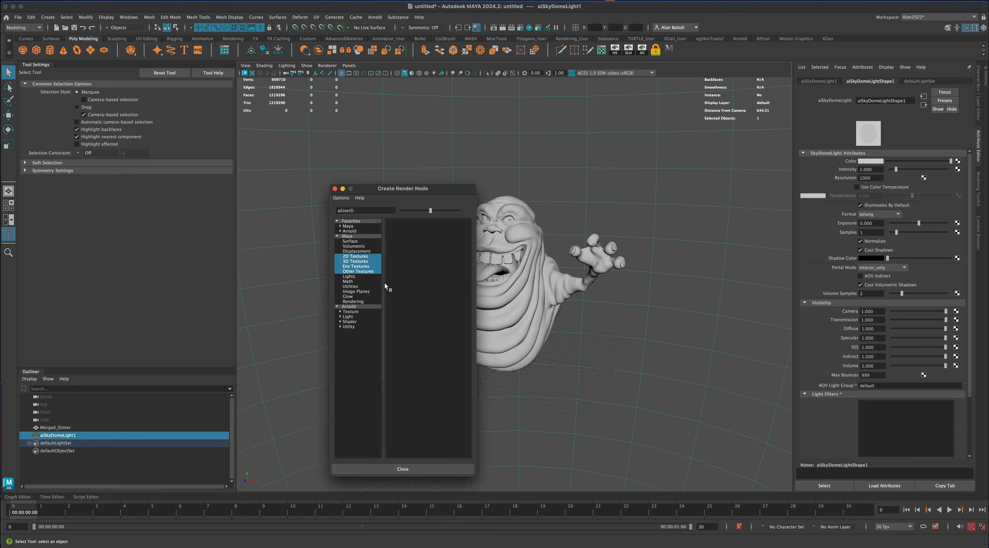
key("BackSpace")
key("BackSpace")
key("BackSpace")
key("BackSpace")
key("BackSpace")
key("BackSpace")
key("BackSpace")
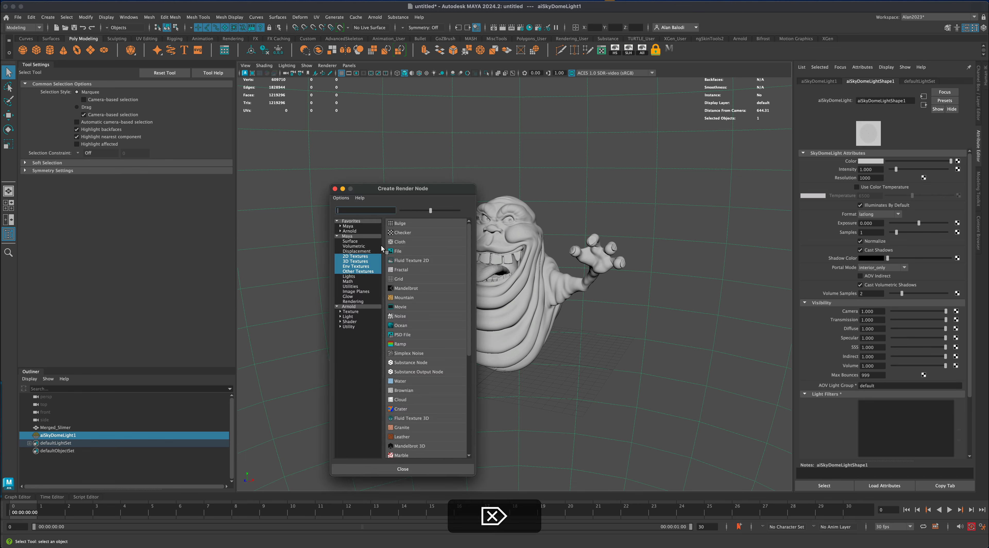
left_click(398, 251)
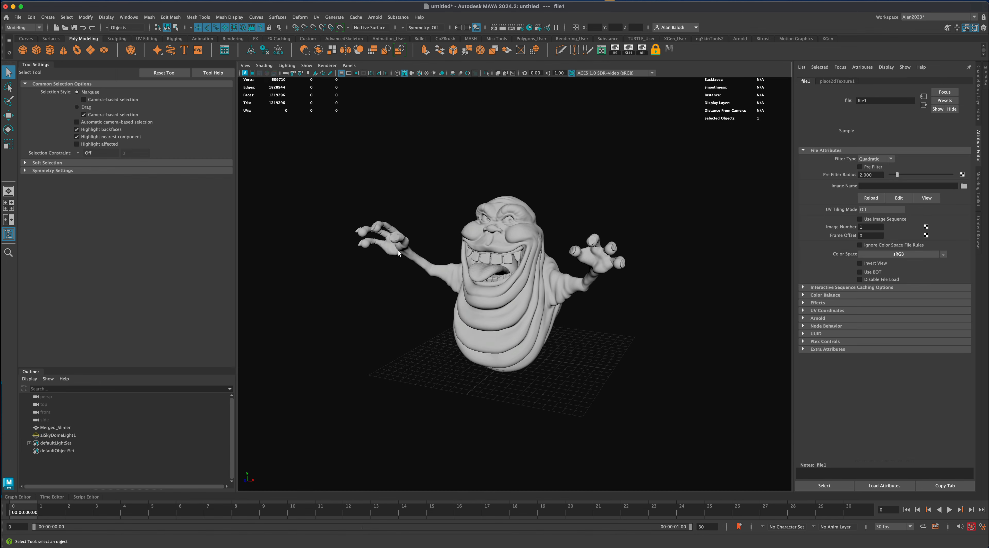
Step: Load sky0_2k.hdr from the HDR folder as the image of the skydome's file texture
left_click(964, 186)
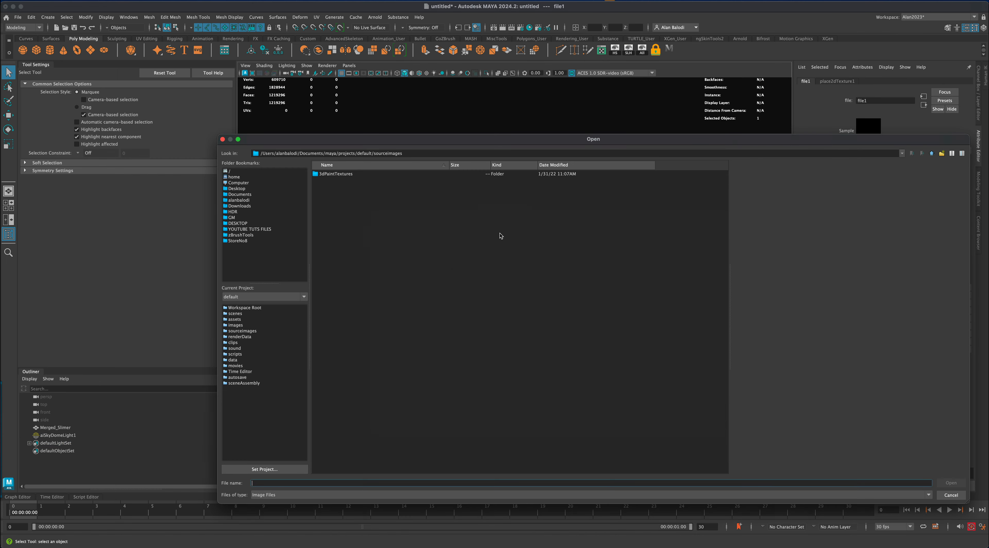
left_click(233, 211)
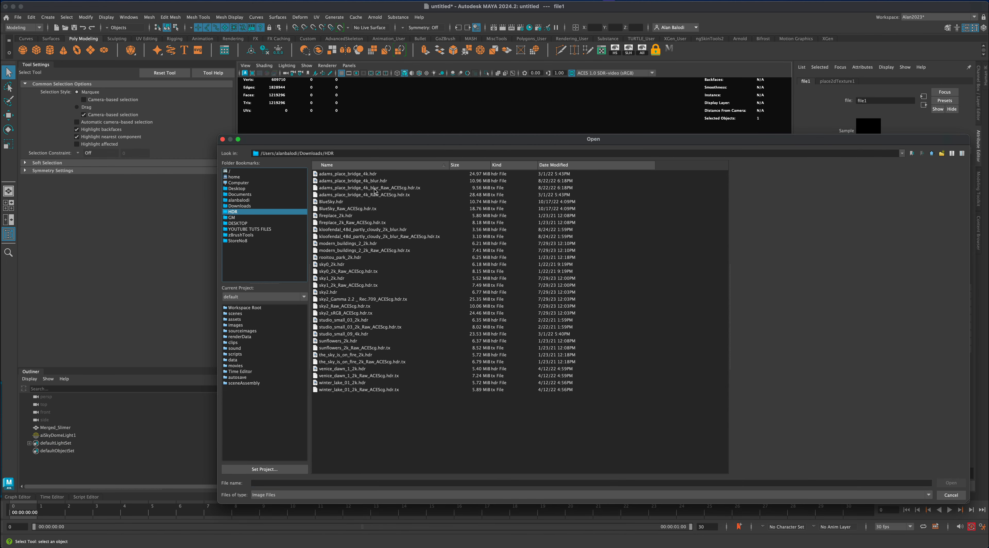
left_click(378, 174)
left_click(386, 180)
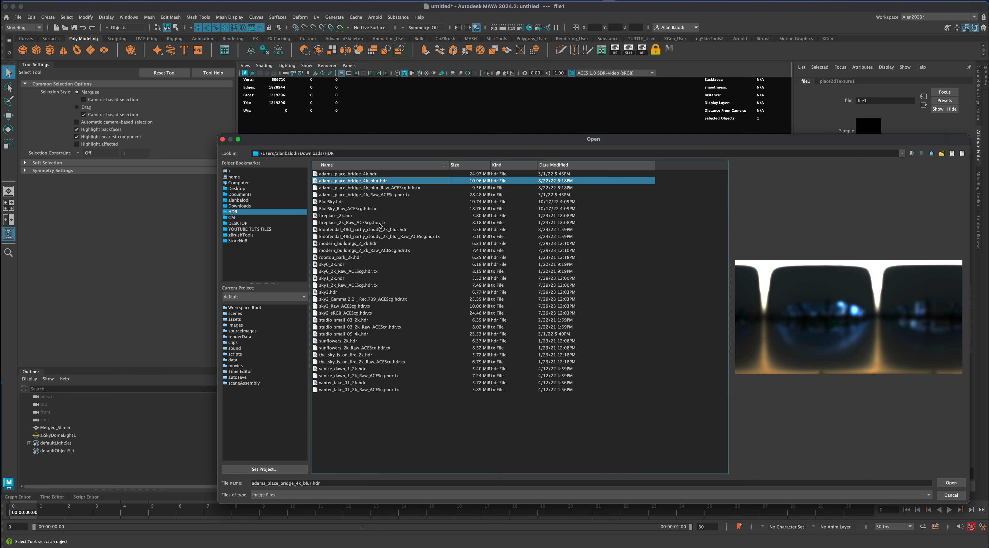
left_click(361, 257)
left_click(354, 264)
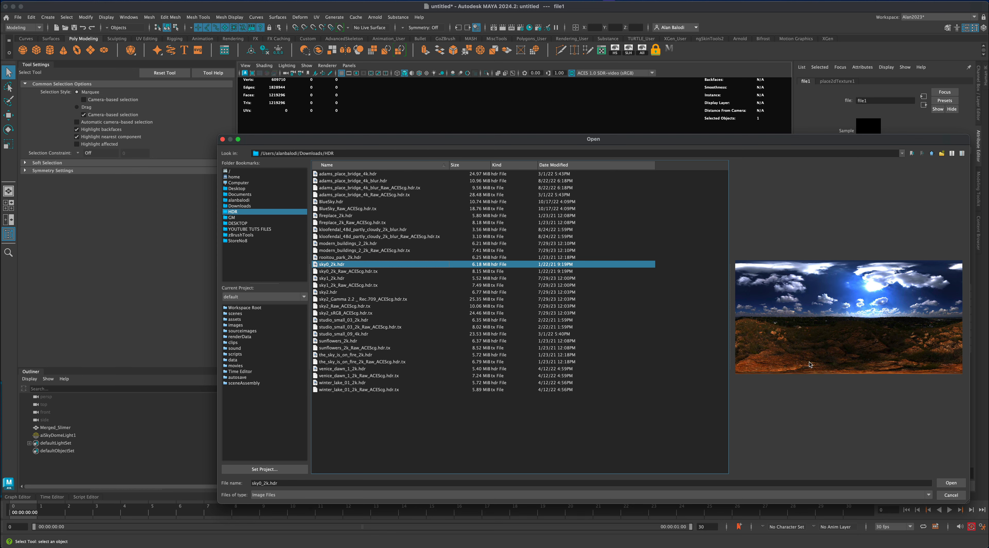
left_click(951, 483)
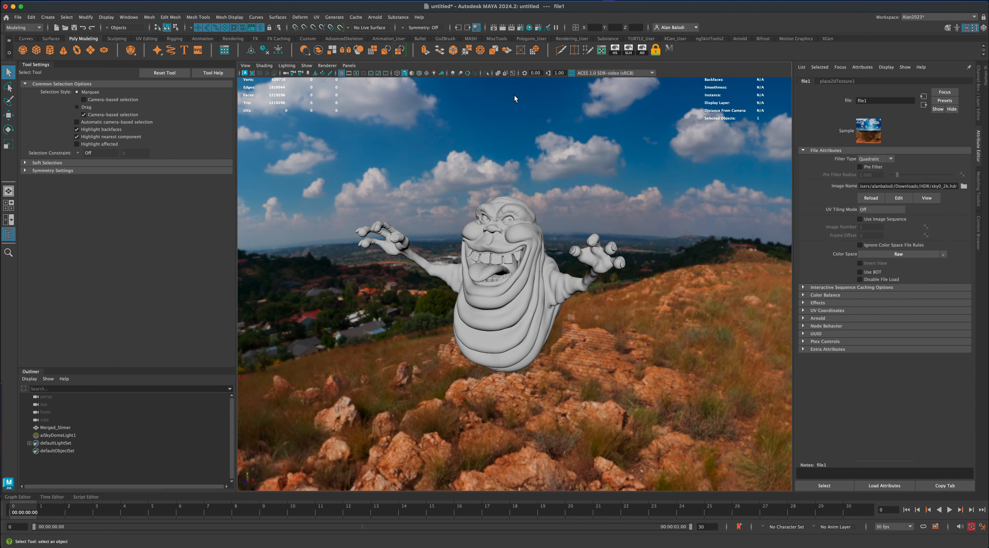
Step: Render the perspective view in the Arnold RenderView and move its window so the Outliner is accessible
left_click(374, 17)
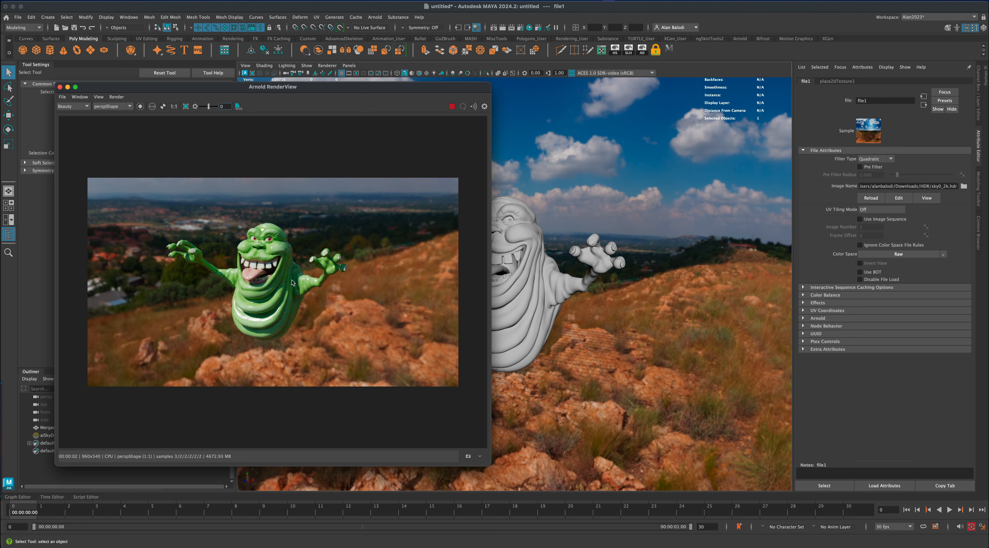
left_click_drag(438, 86, 425, 90)
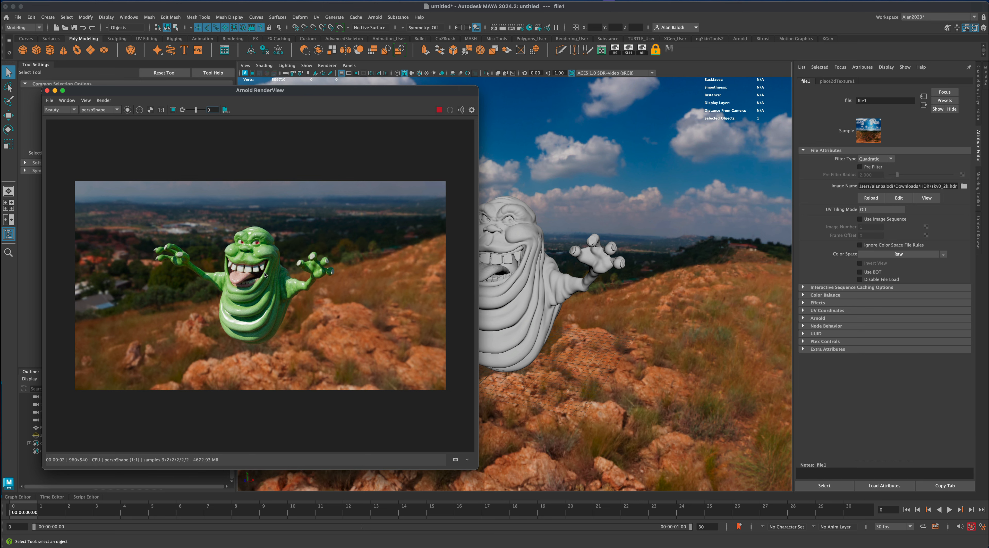
mouse_move(338, 94)
left_mouse_down()
mouse_move(326, 94)
mouse_move(329, 81)
left_mouse_up()
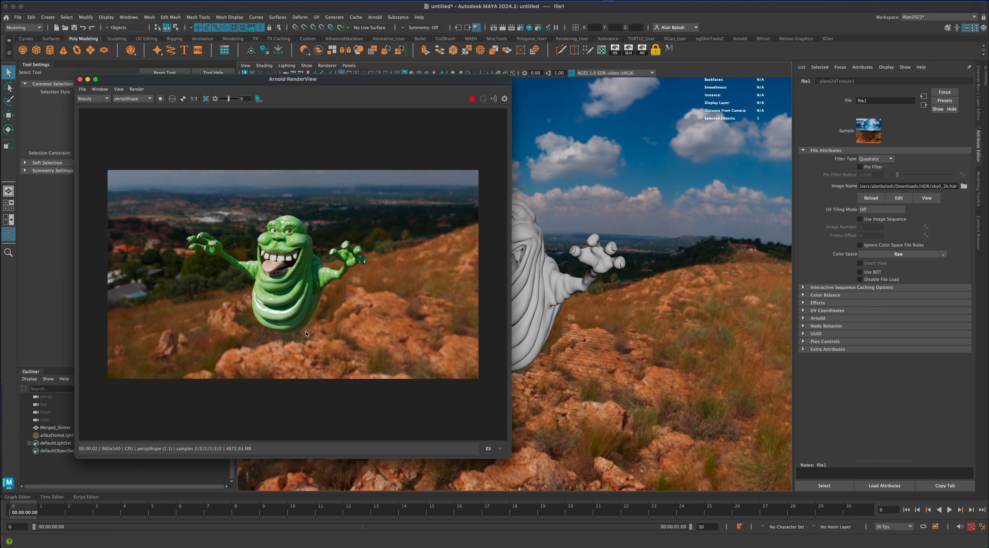
left_click_drag(232, 79, 253, 74)
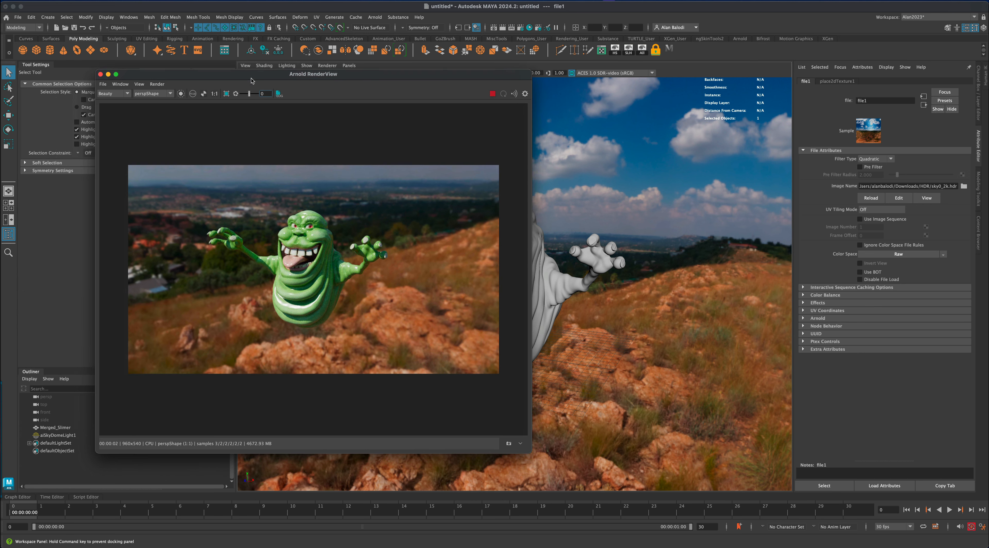
Step: Set the skydome light's camera visibility to 0 and restart the live render to inspect the Slimer against a black background
left_click(56, 436)
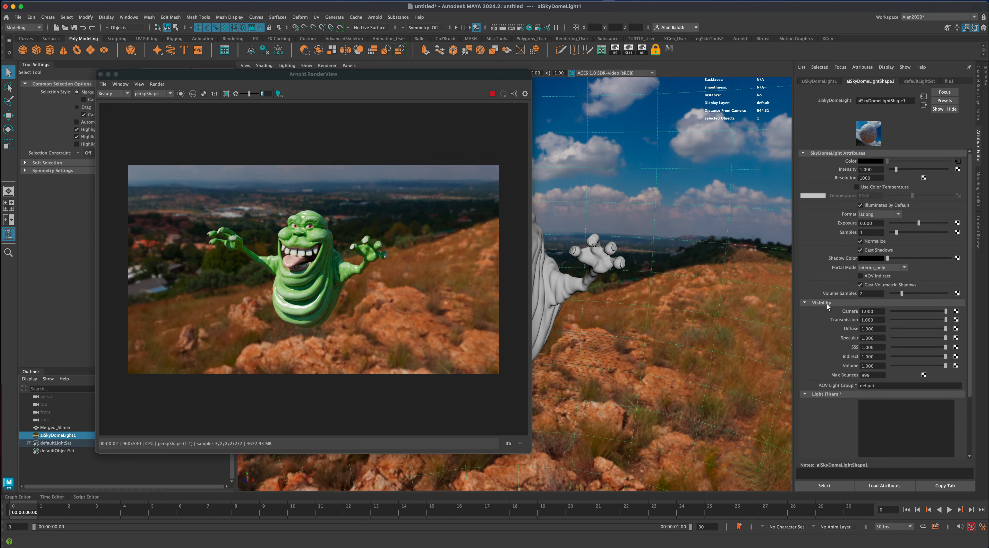
left_click_drag(947, 312, 893, 311)
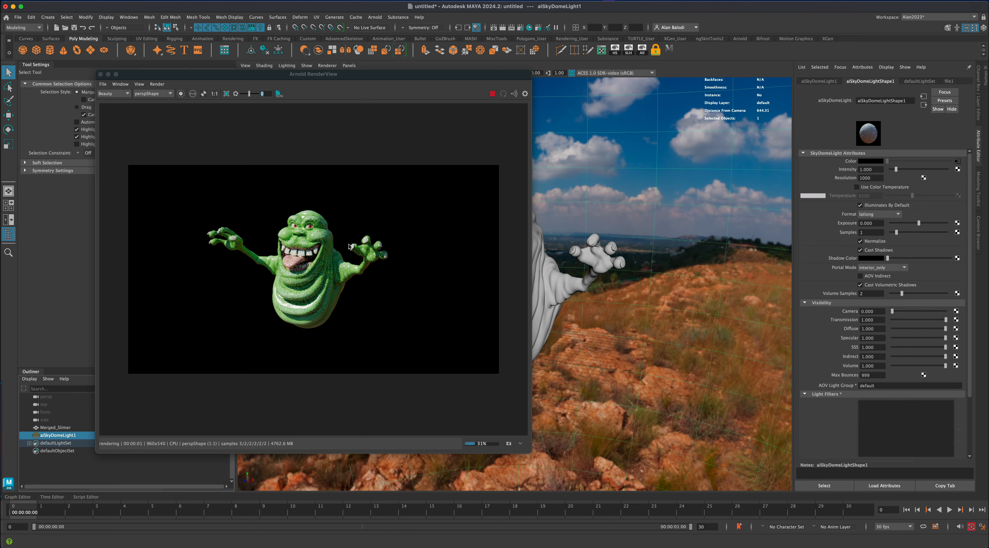
left_click(493, 95)
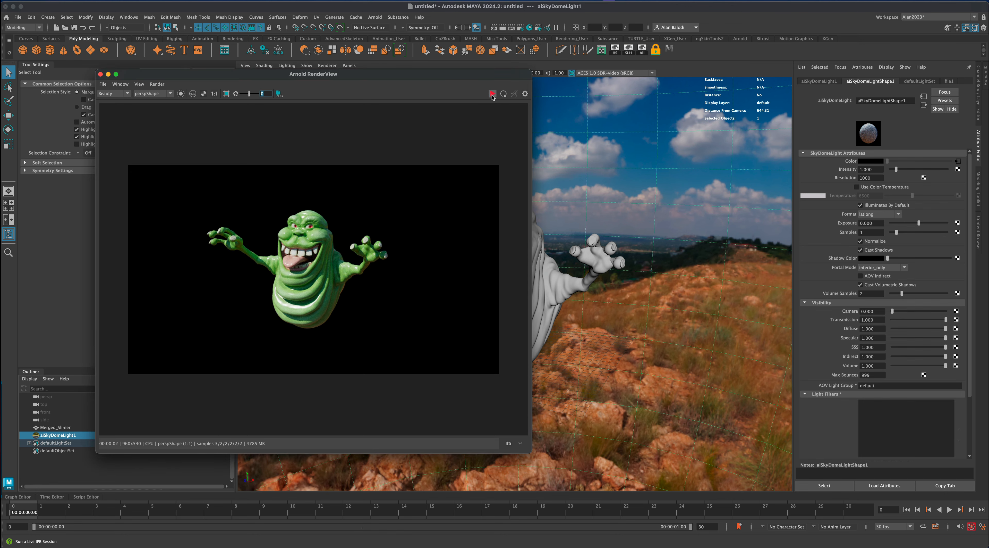
left_click(493, 95)
left_click_drag(606, 203, 584, 203, "alt")
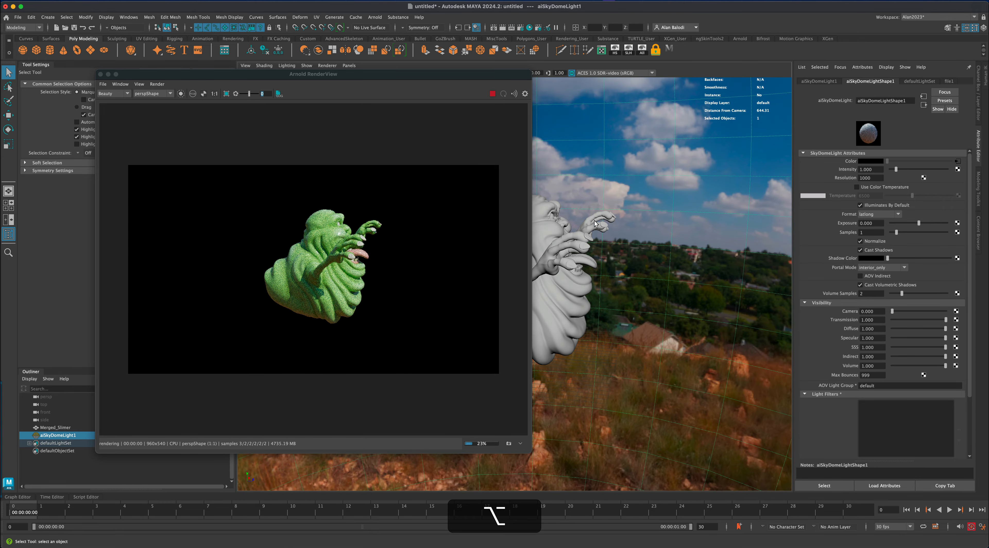
left_click_drag(683, 258, 653, 271, "alt")
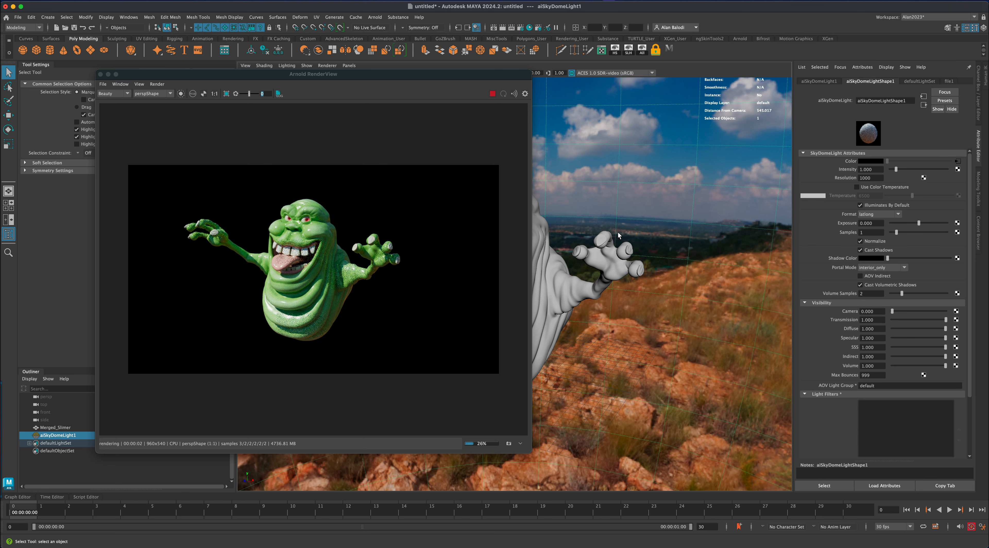
left_click_drag(488, 75, 431, 82)
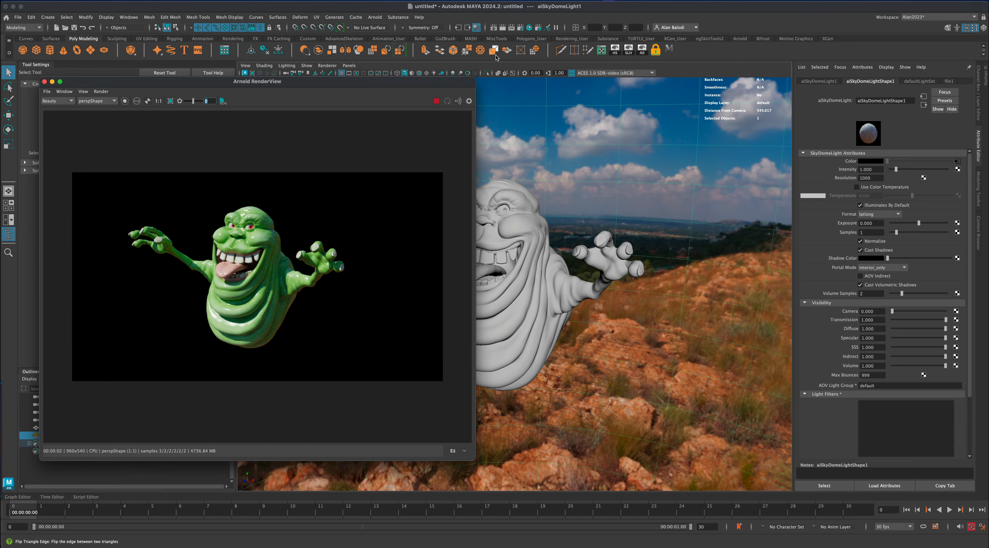
Step: Open the Hypershade and rename the Slimer's aiStandardSurface1 material to aiSlimer
left_click(531, 29)
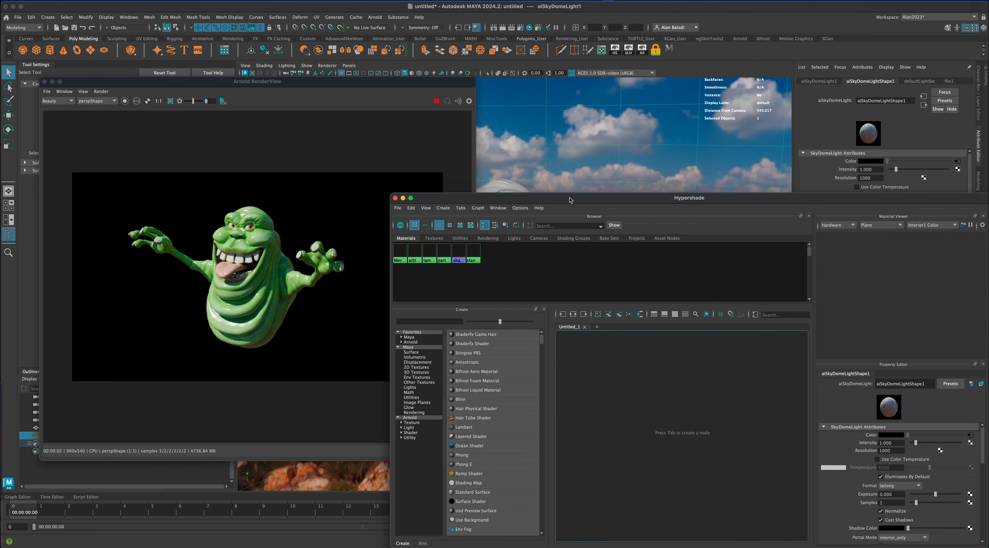
left_click_drag(571, 199, 614, 142)
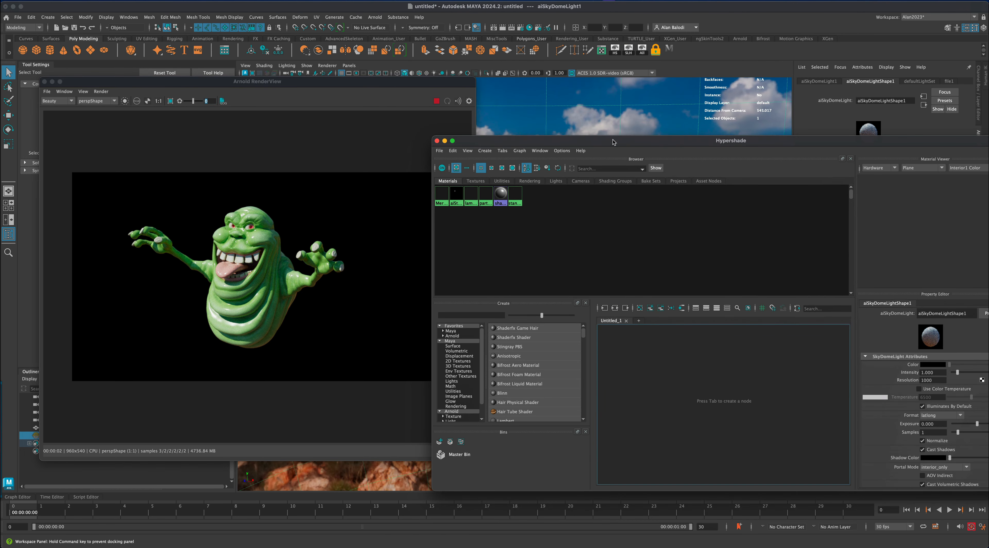
left_click(456, 195)
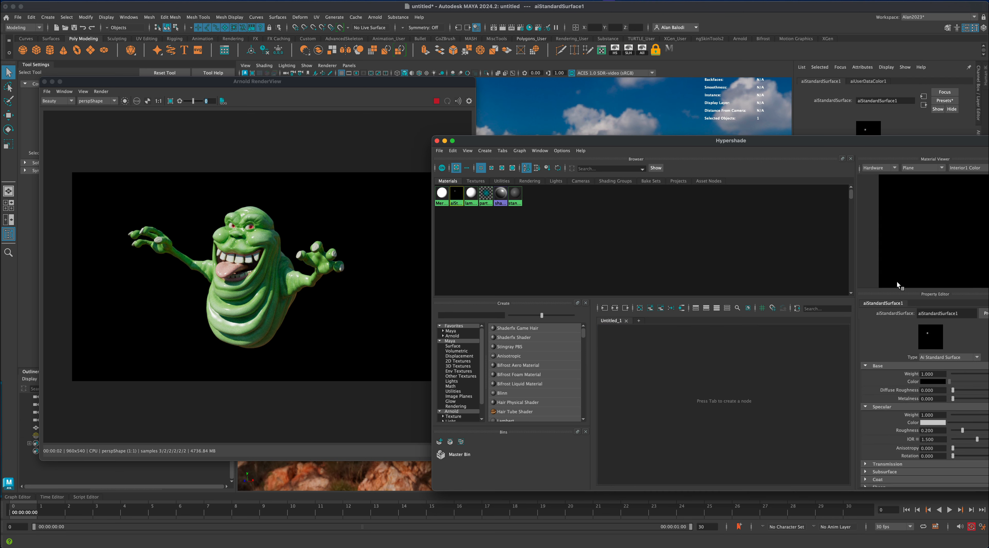
double_click(963, 314)
type("aiSlimer")
key("Return")
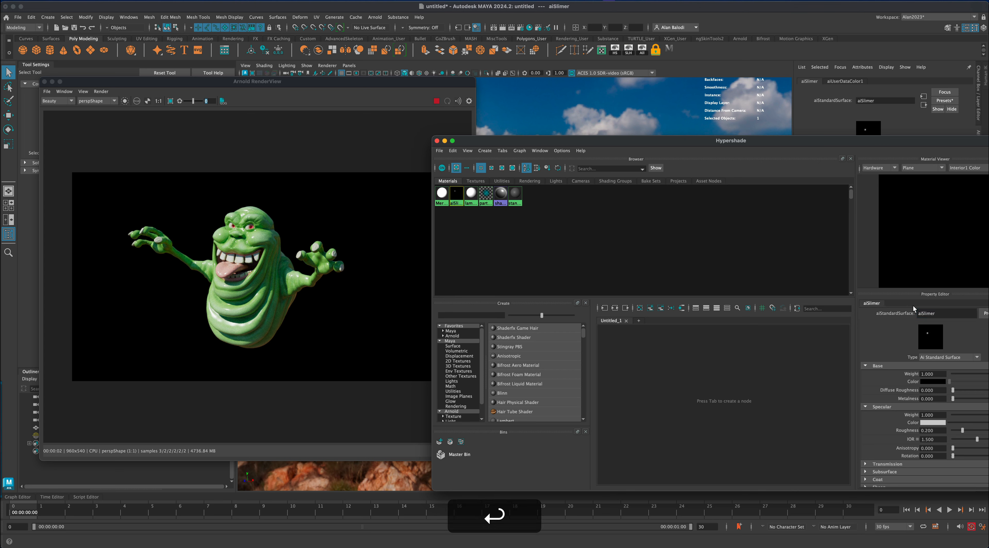
Step: Graph the aiSlimer shading network and delete the connection from aiUserDataColor1 to the material's Base Color
left_click_drag(627, 137, 582, 123)
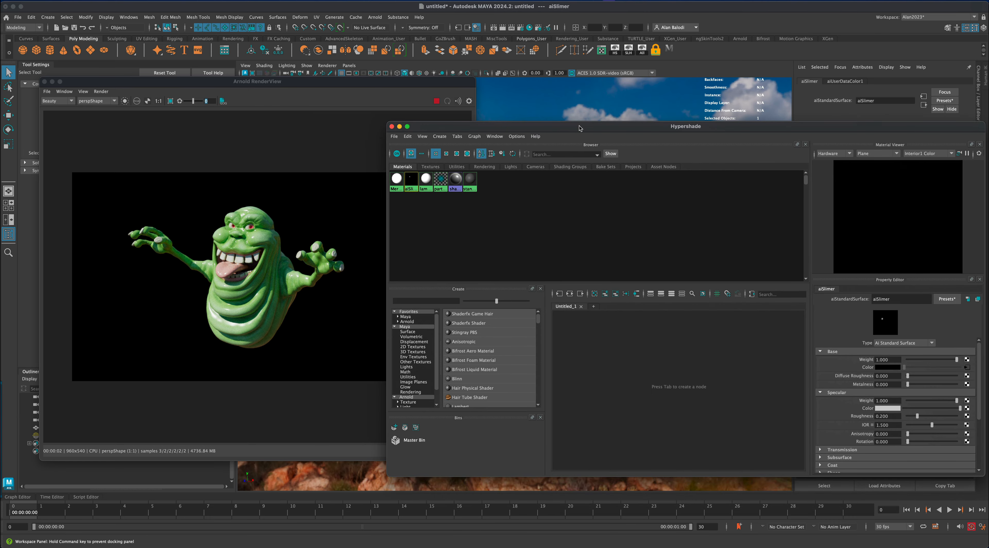
left_click_drag(728, 128, 720, 102)
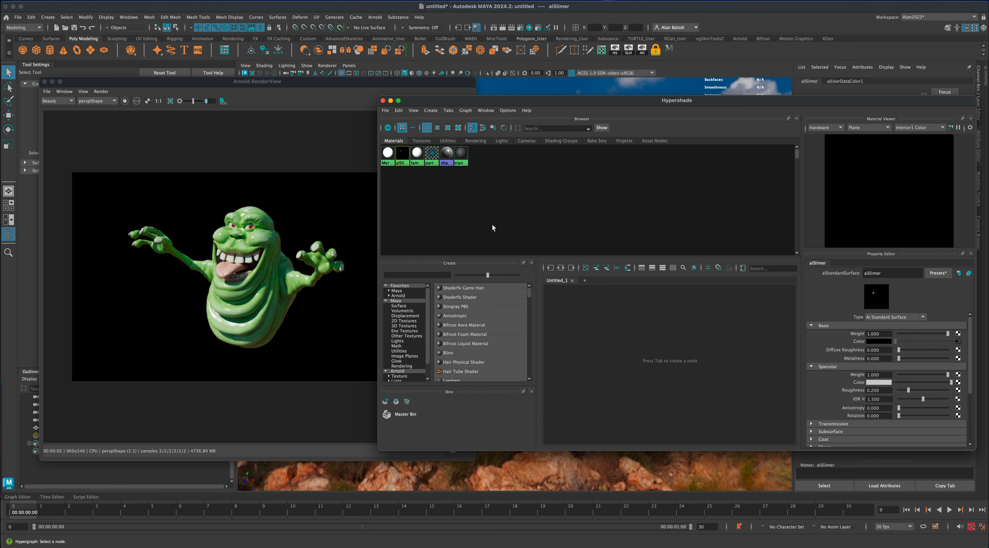
left_click(551, 268)
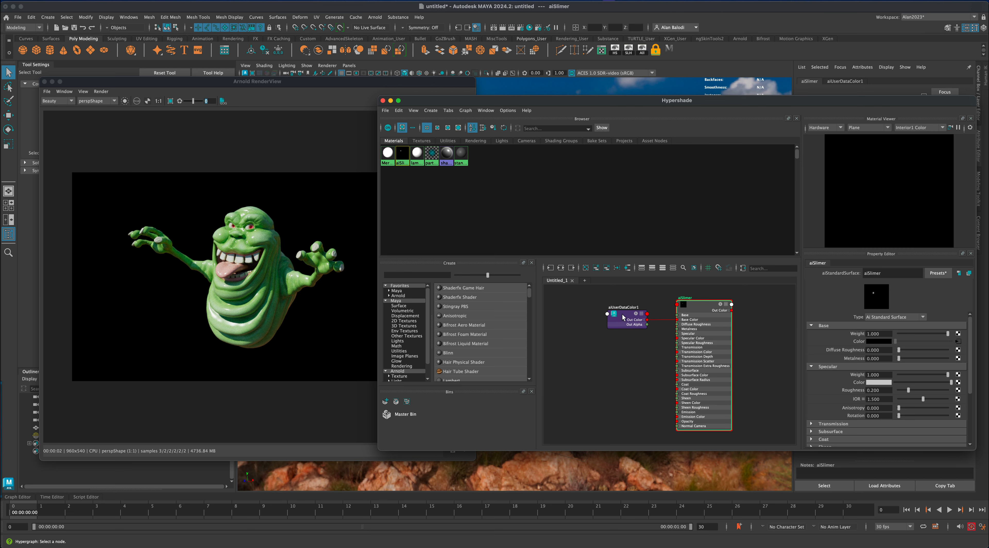
left_click_drag(624, 318, 580, 323)
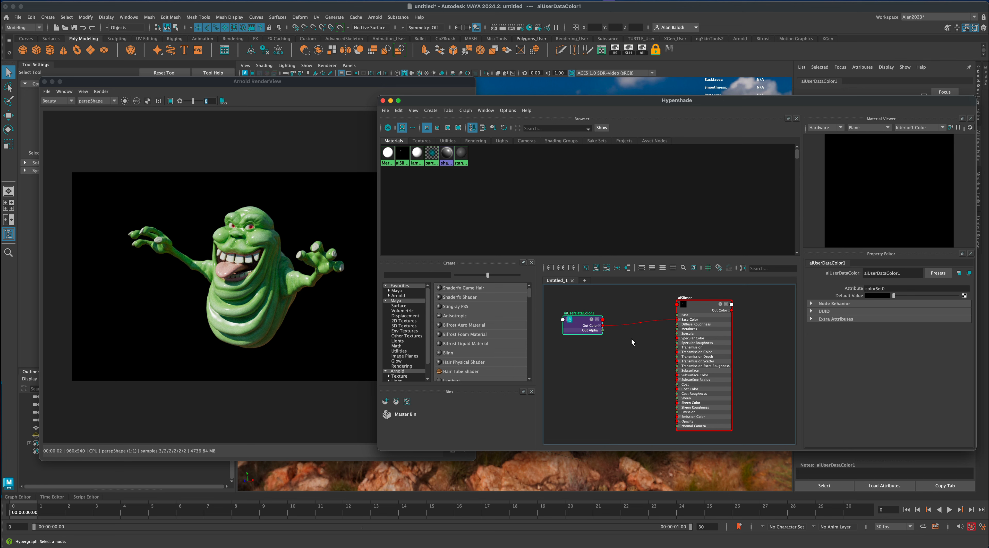
left_click_drag(592, 326, 571, 320)
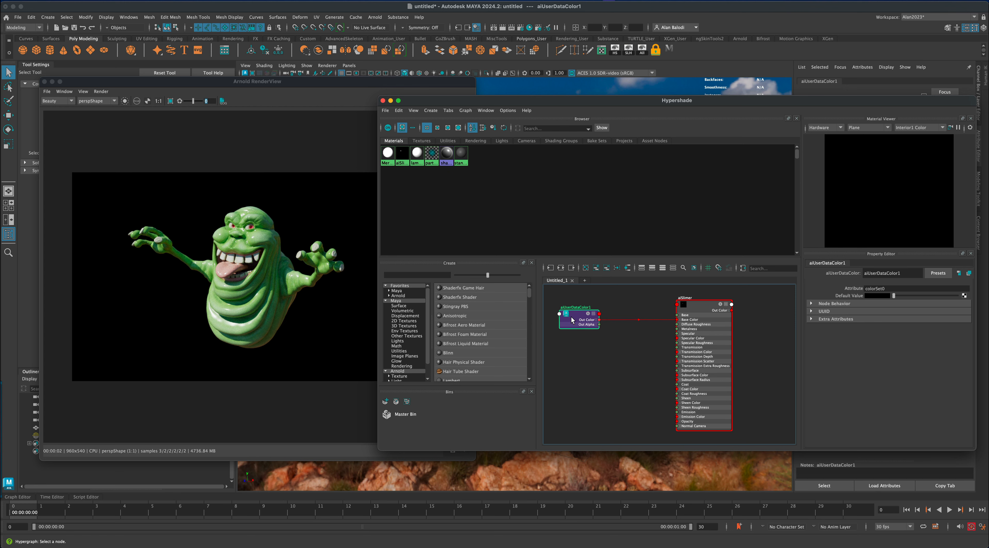
left_click(638, 332)
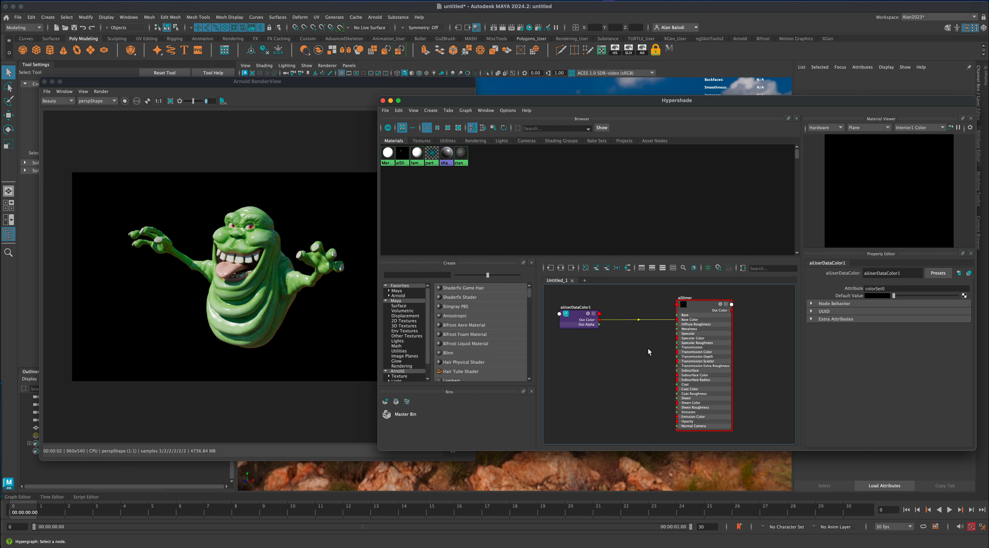
key("Delete")
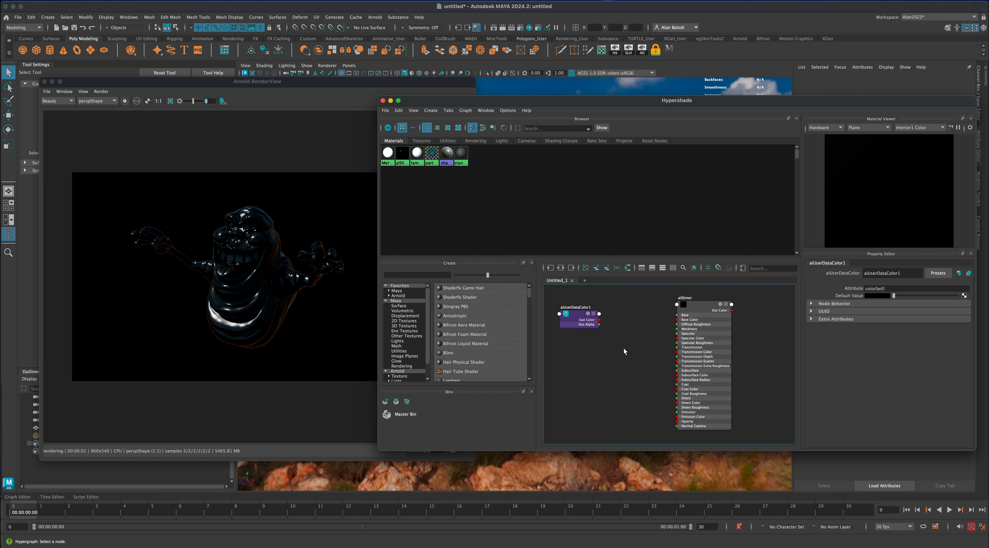
Step: Create a Gamma Correct node in the Hypershade graph and close the Create Node window
right_click_drag(624, 347, 629, 330)
left_click(144, 86)
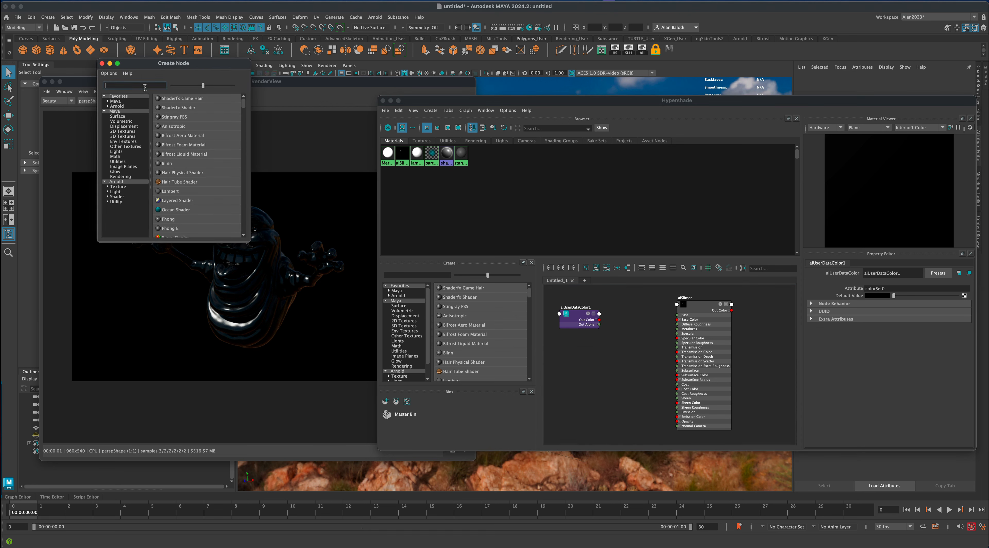
type("Gamm")
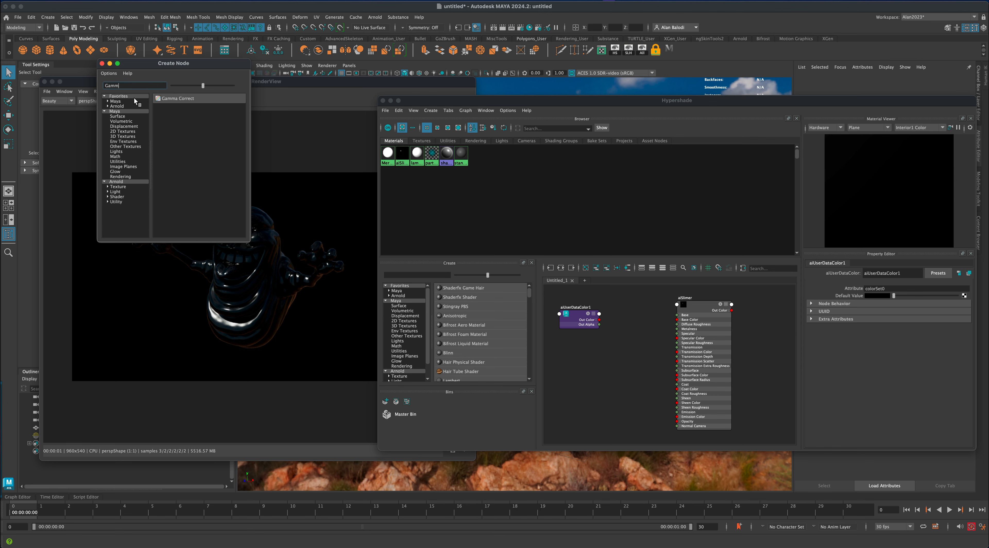
left_click(197, 99)
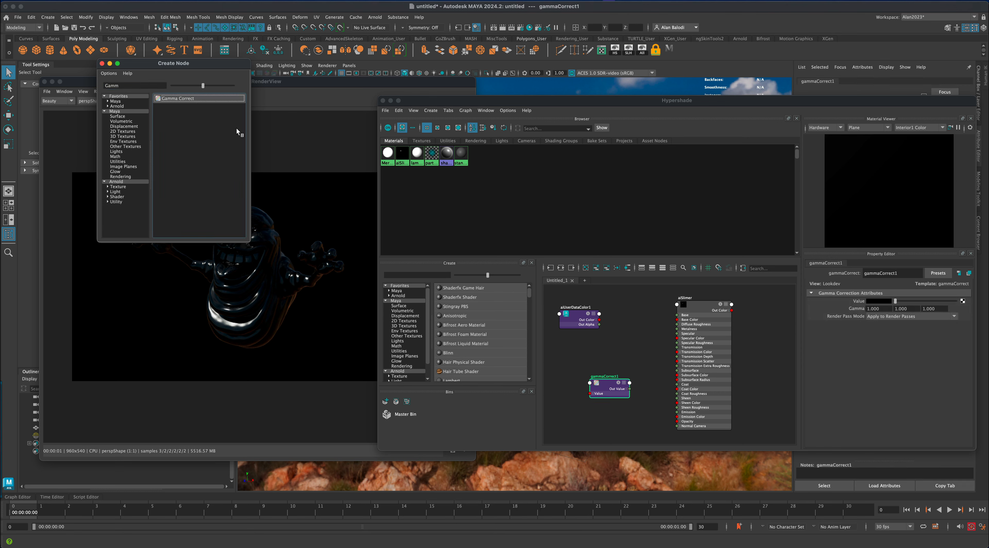
left_click(102, 64)
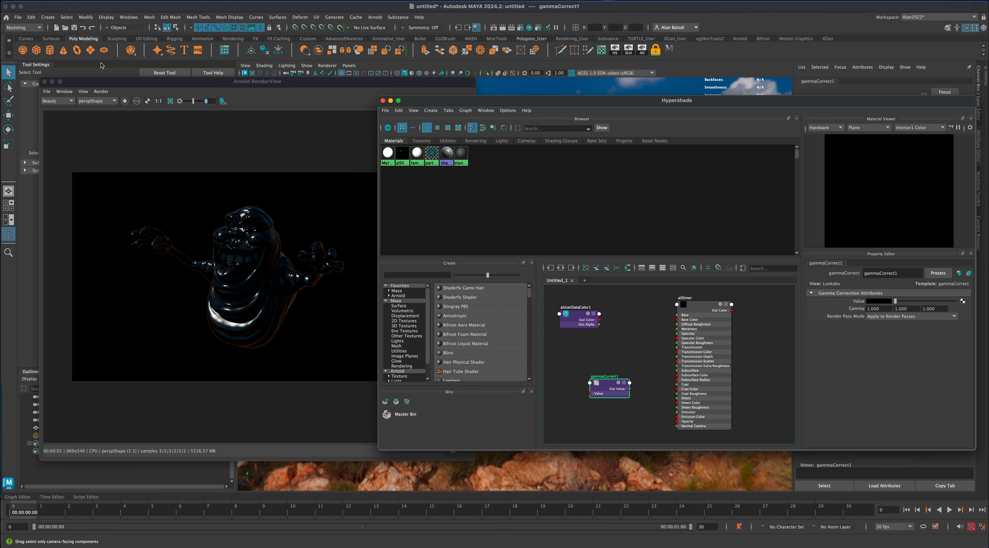
Step: Place gammaCorrect1 between the nodes, connecting aiUserDataColor1's Out Color to its Value and its Out Value to aiSlimer's Base Color
left_click_drag(605, 386, 630, 344)
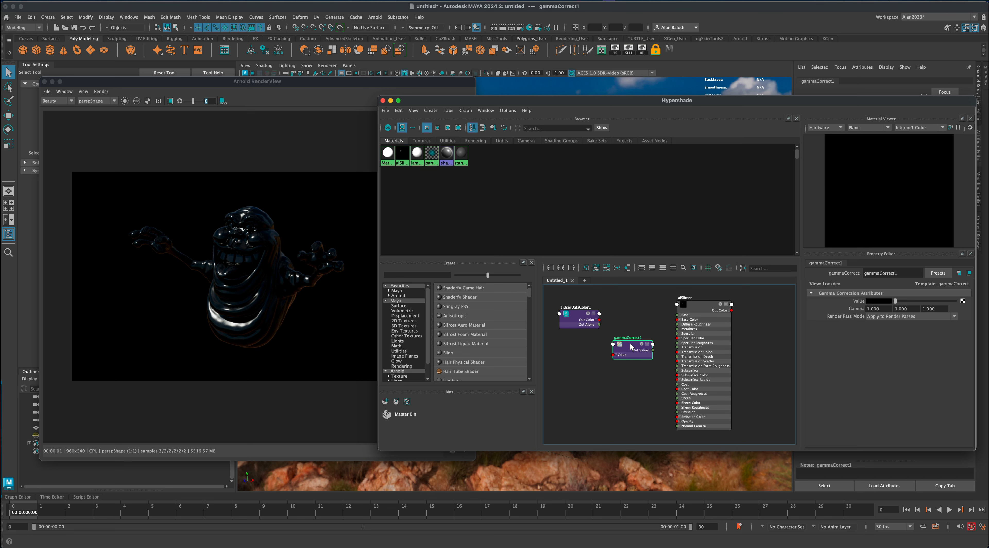
left_click_drag(572, 323, 565, 350)
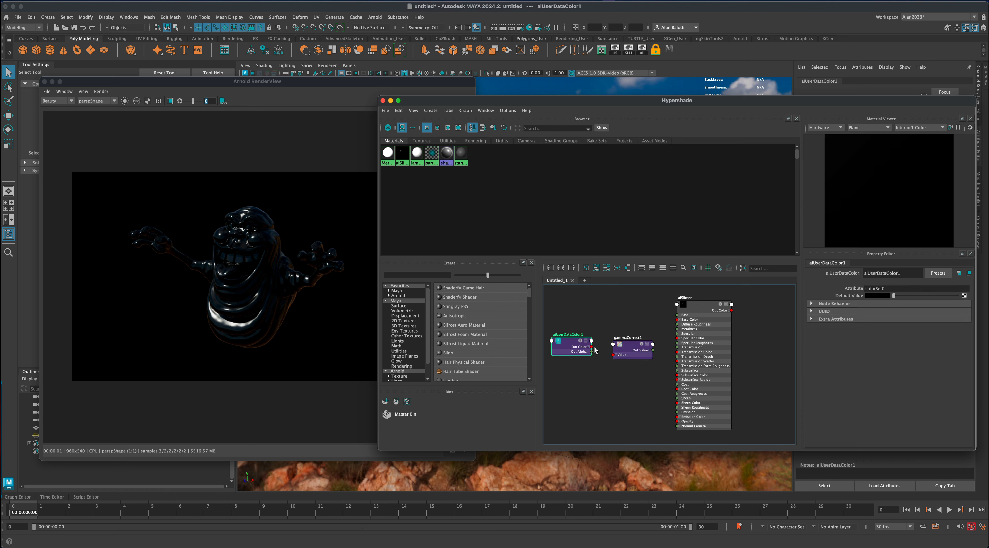
left_click_drag(592, 347, 614, 354)
left_click_drag(653, 351, 677, 319)
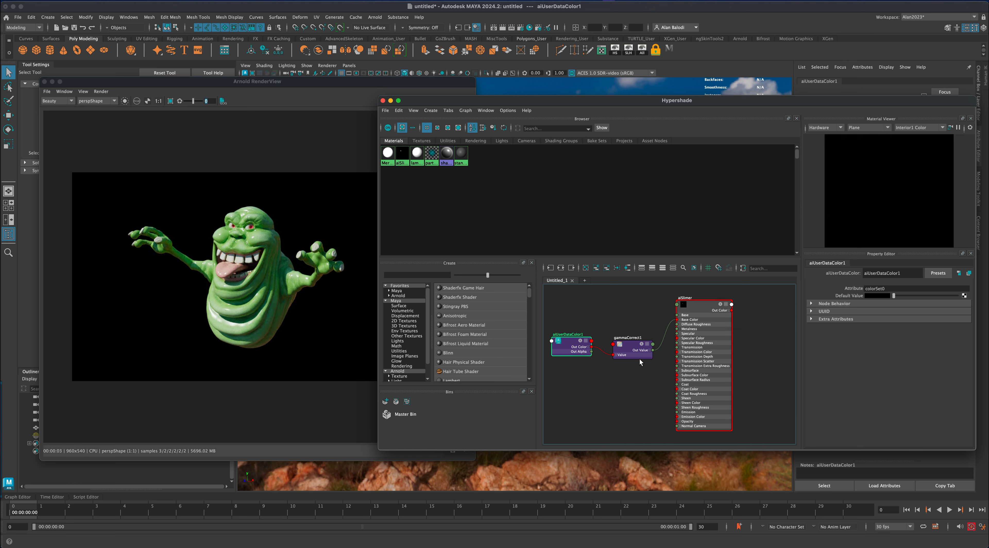
Step: Set all three Gamma values of gammaCorrect1 to 0.5 and close the Hypershade
left_click_drag(630, 350, 629, 339)
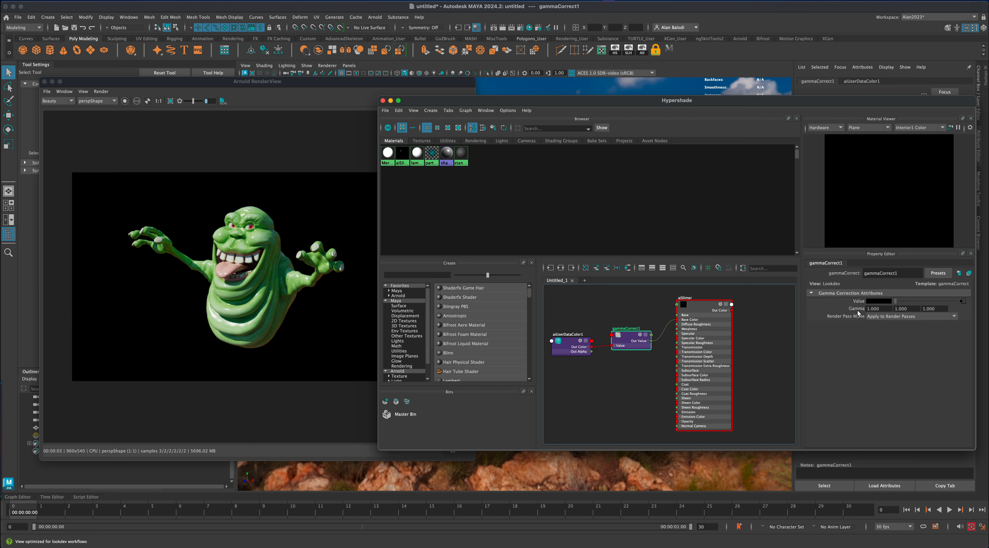
left_click(881, 308)
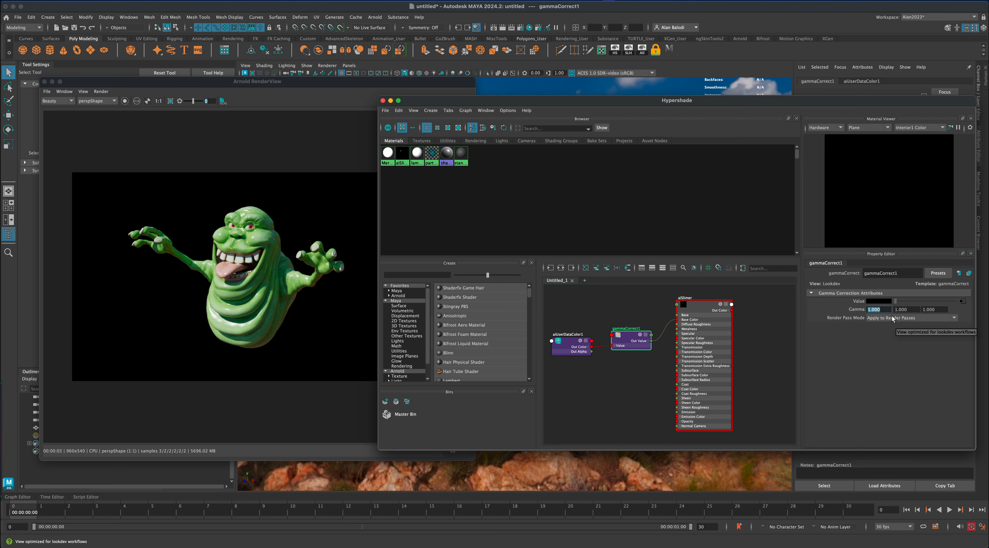
type(".5")
key("Tab")
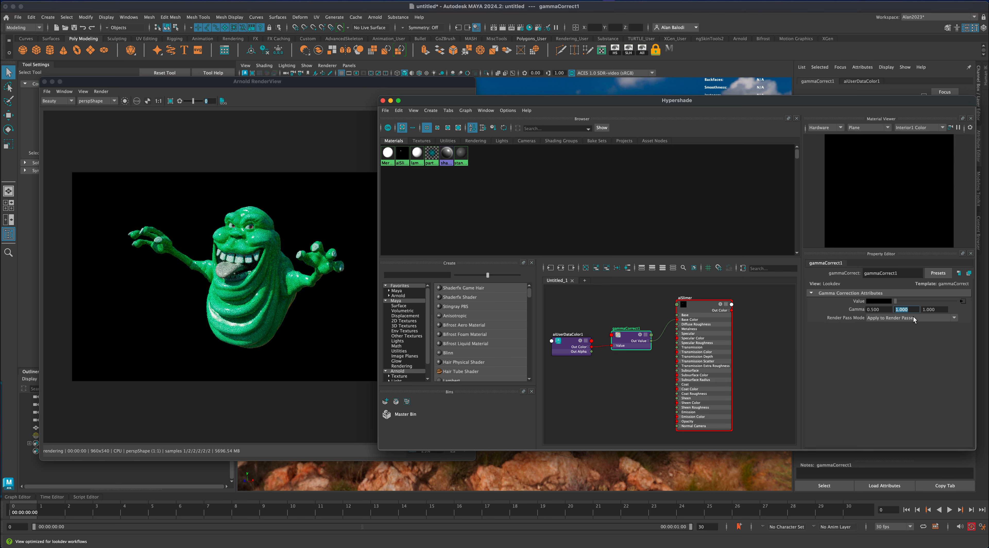
type(".5")
key("Tab")
type(".5")
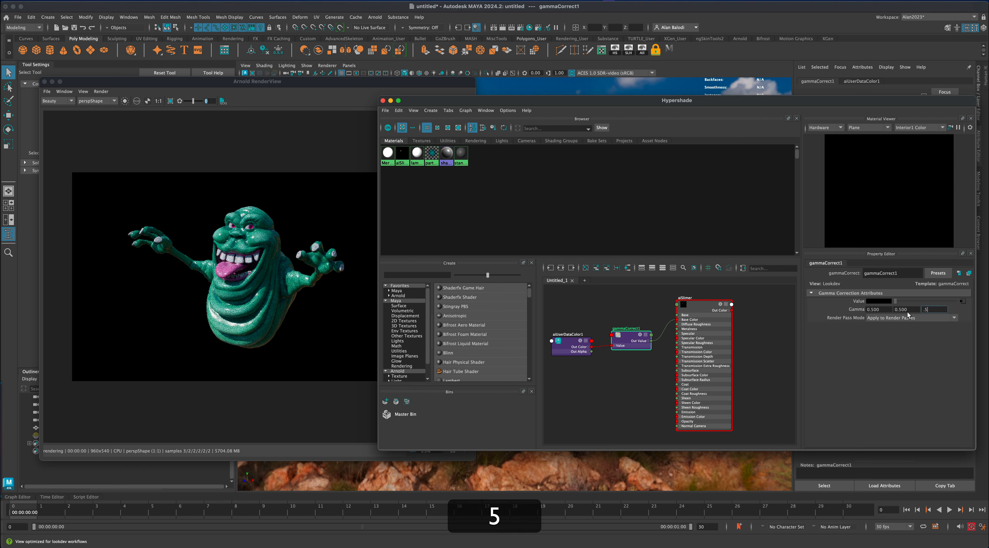
key("Return")
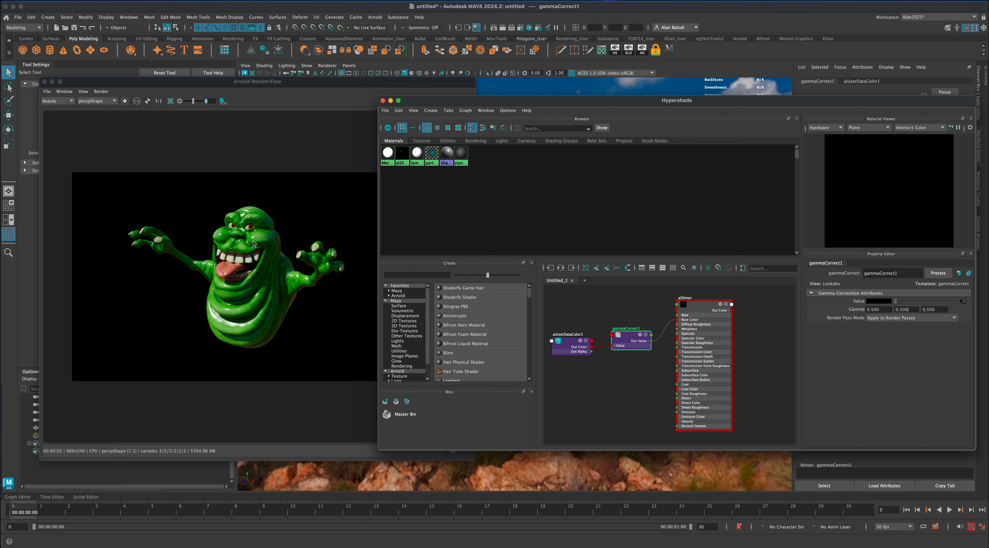
left_click(383, 101)
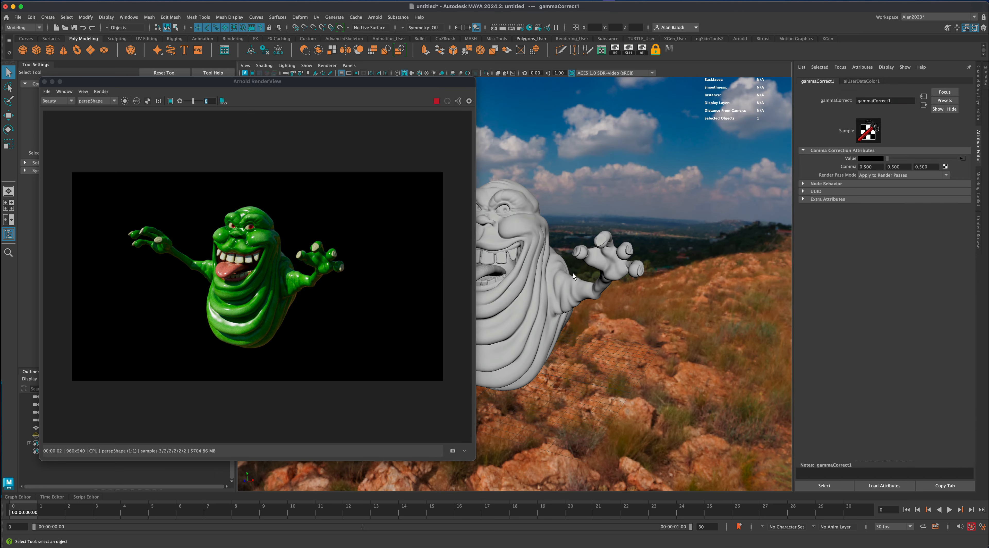
Step: Open the Slimer's material attributes, compare specular roughness at 0 and 1 in the live render, and settle on 0.019
right_click_drag(518, 312, 522, 502)
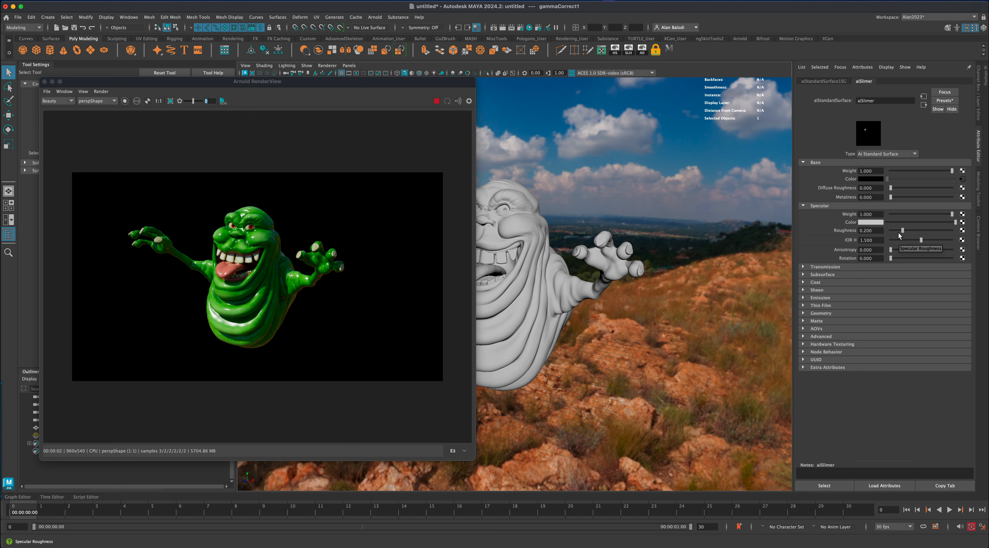
left_click_drag(902, 232, 890, 234)
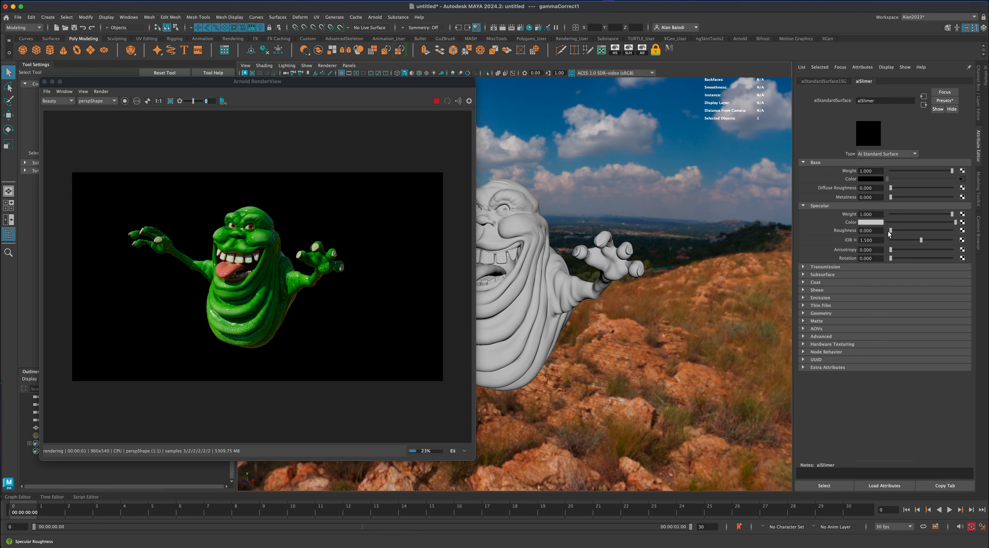
scroll(549, 254, "up", 2)
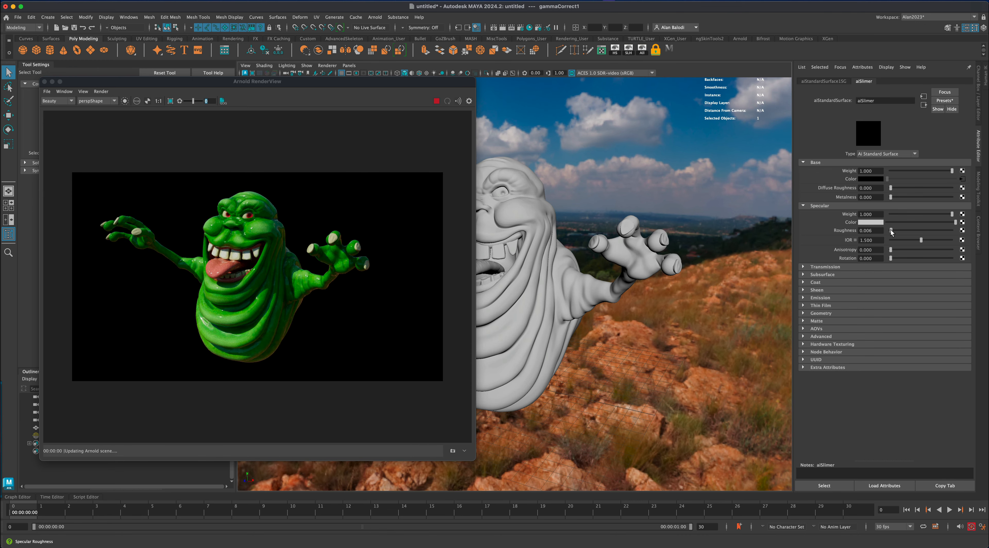
left_click_drag(891, 232, 968, 235)
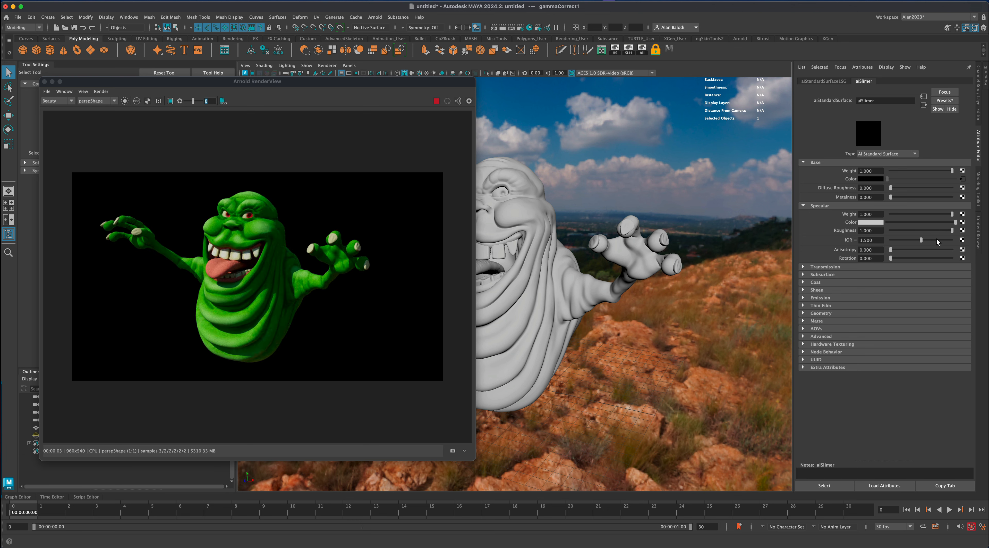
left_click_drag(952, 231, 892, 233)
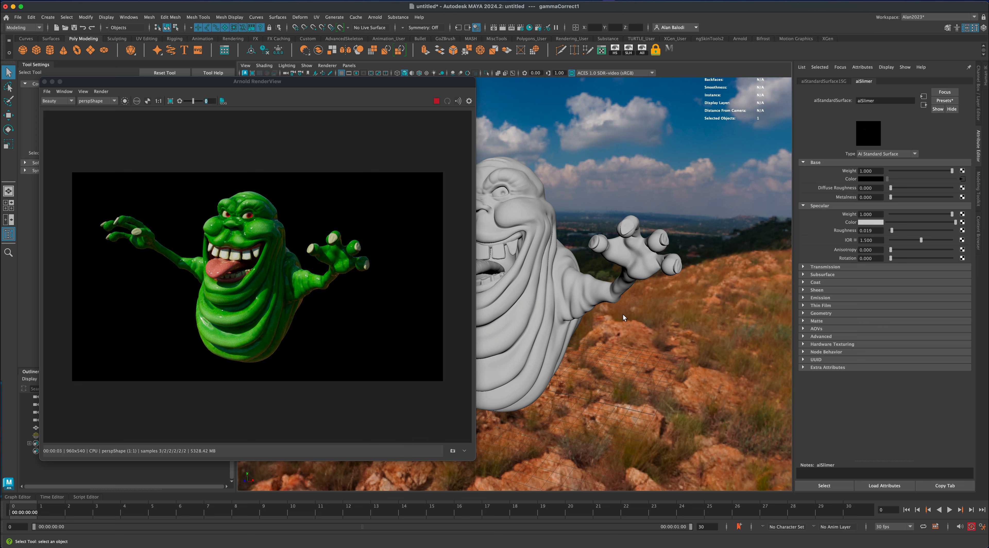
Step: Move the render view beside the viewport model, re-angle the Slimer slightly and open its material attributes
left_click_drag(394, 82, 531, 105)
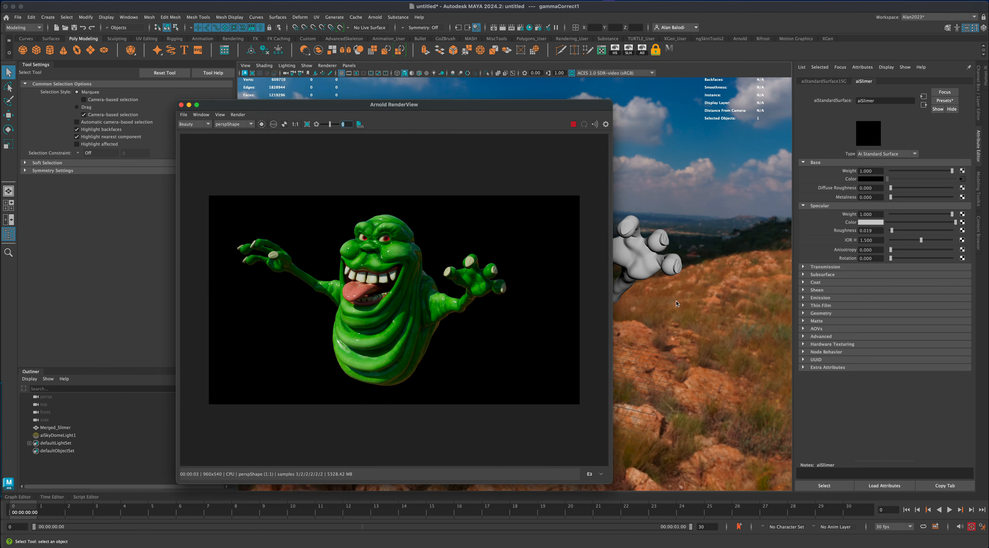
left_click_drag(441, 107, 372, 105)
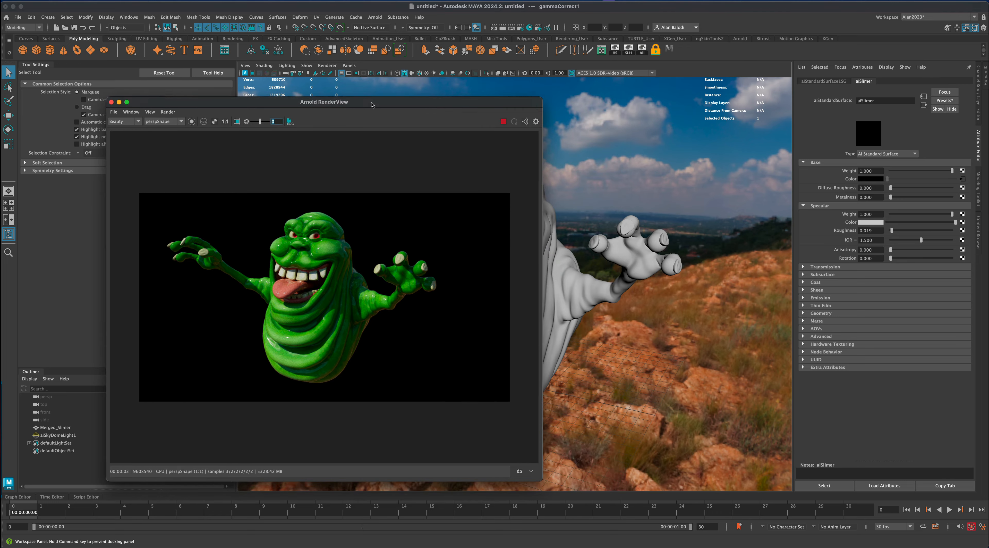
left_click_drag(664, 342, 628, 348, "alt")
scroll(626, 348, "up", 3)
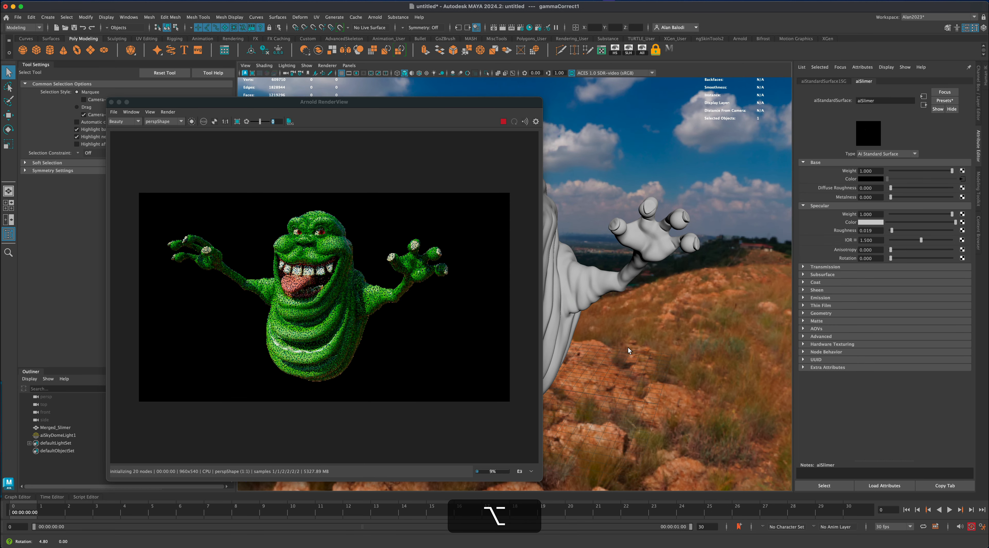
right_click(591, 288)
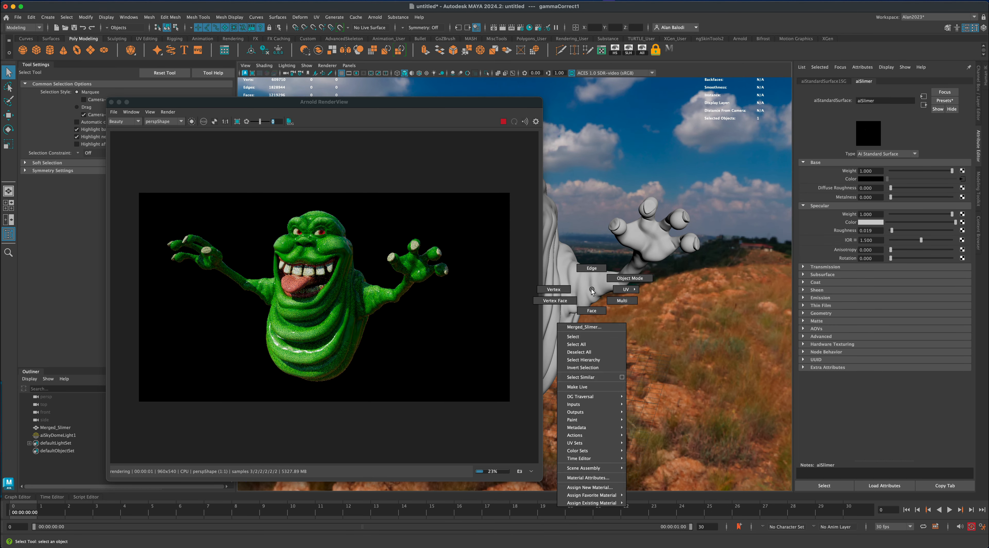
left_click(602, 478)
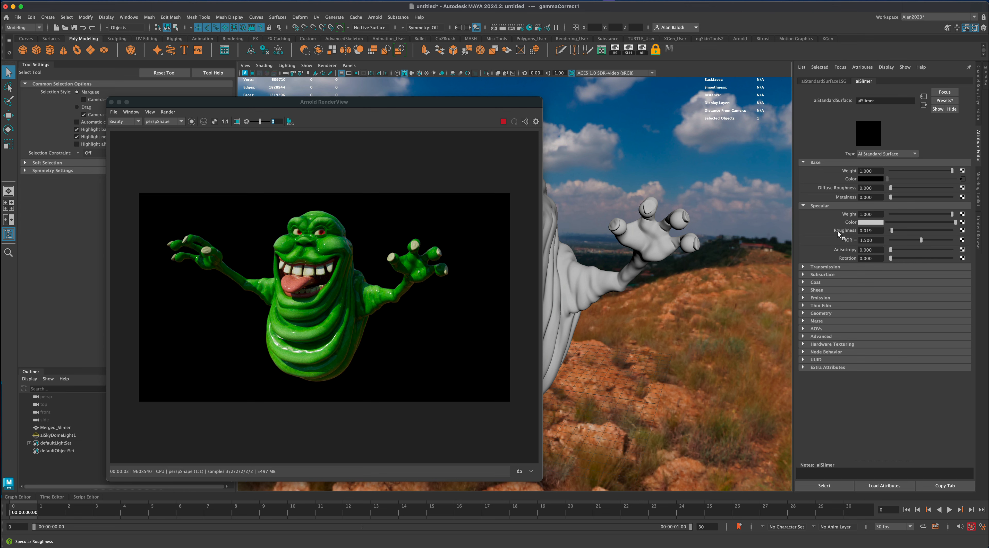
Step: Set the subsurface weight of the aiSlimer material to 0.045
left_click(823, 275)
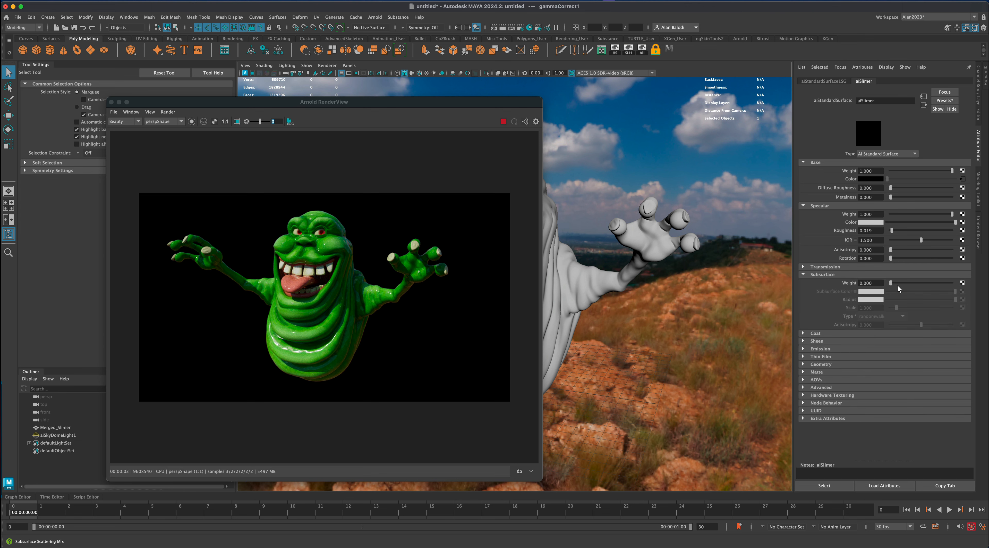
mouse_move(892, 282)
left_mouse_down()
mouse_move(914, 283)
mouse_move(884, 287)
left_mouse_up()
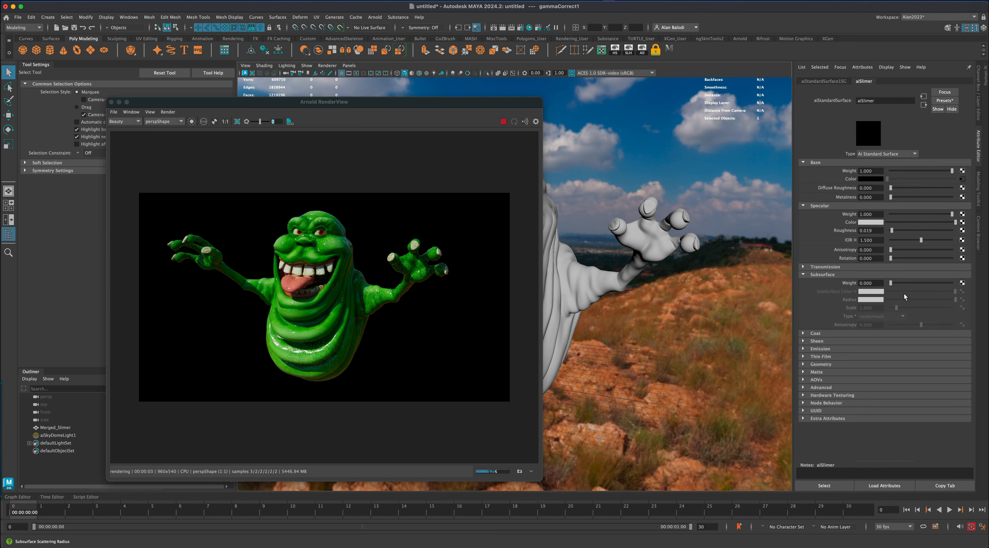
left_click_drag(891, 283, 894, 283)
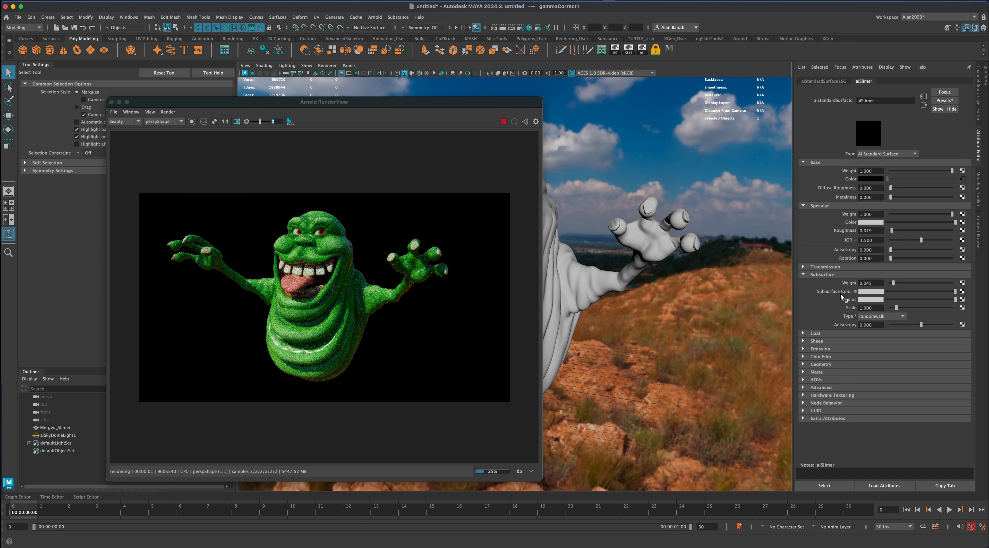
Step: Compare yellow-green and red subsurface colours, settling on an orange-red with hue 13.776, saturation 1 and value 1
left_click(866, 293)
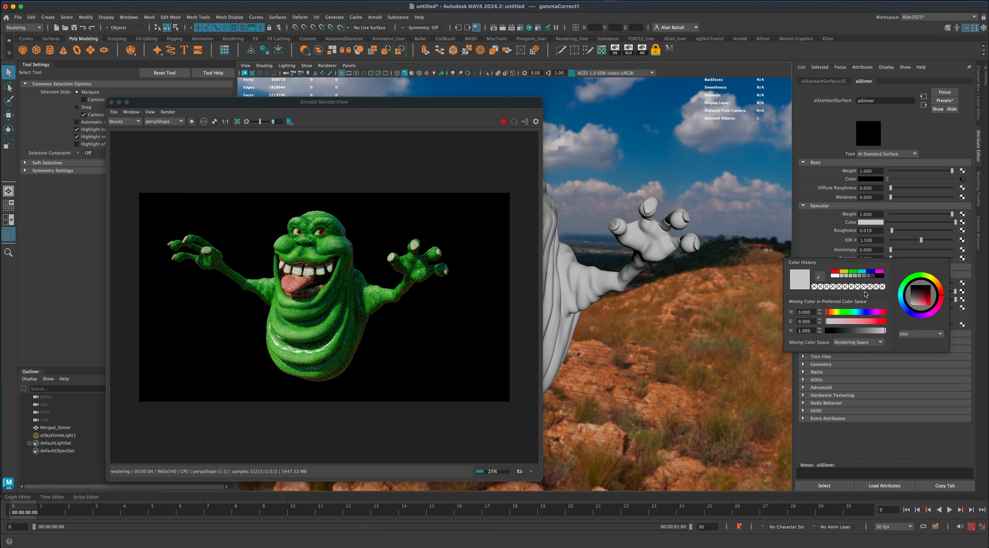
left_click(922, 274)
left_click_drag(926, 293, 933, 319)
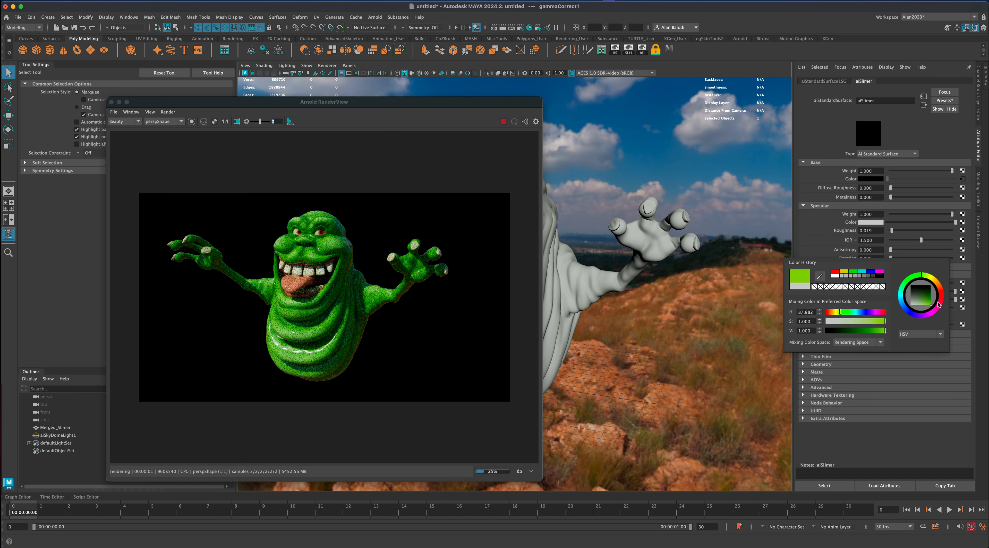
left_click(928, 278)
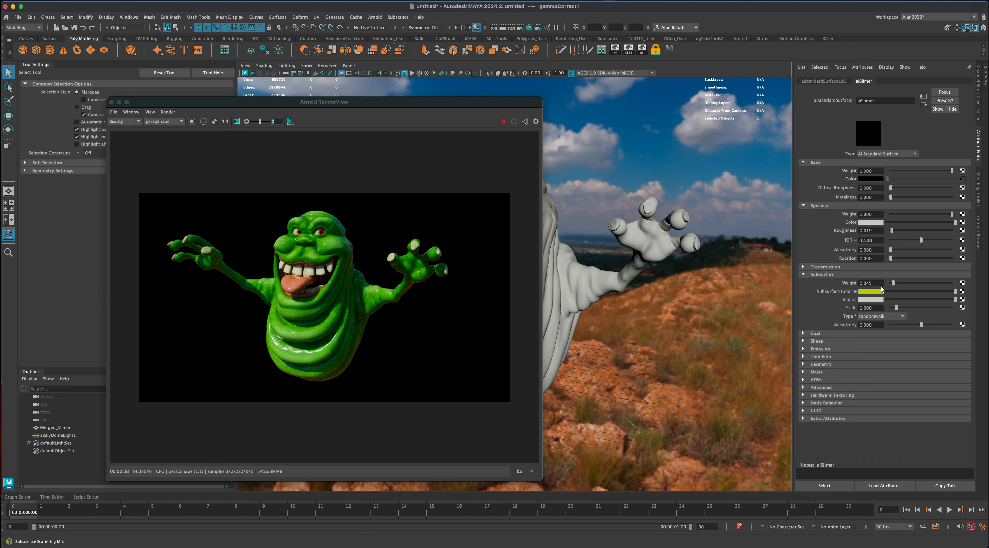
left_click(872, 292)
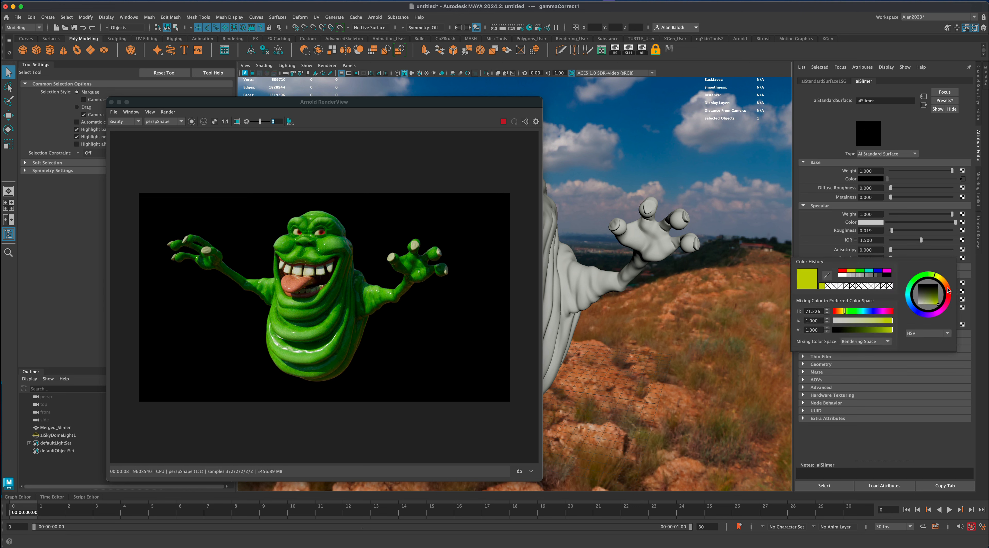
left_click(949, 295)
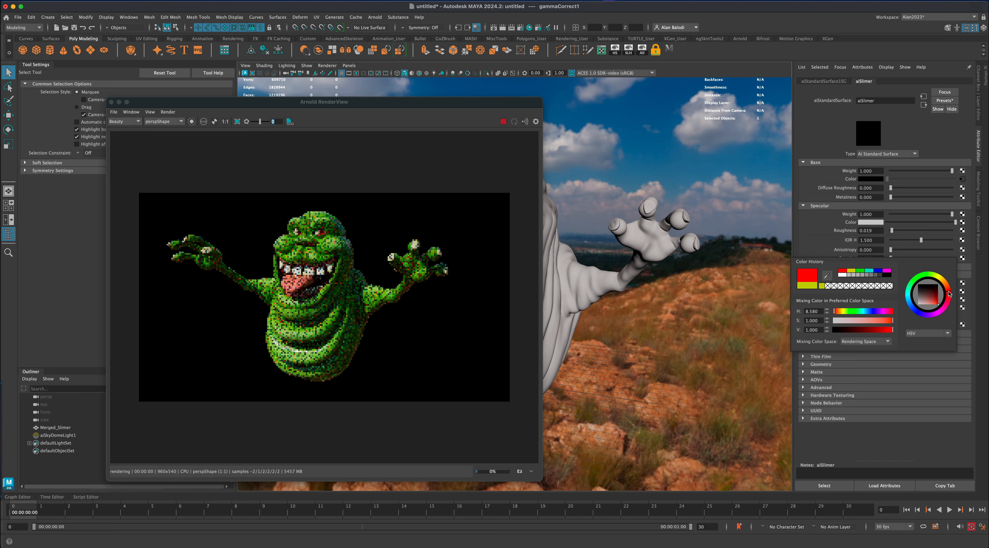
left_click(949, 289)
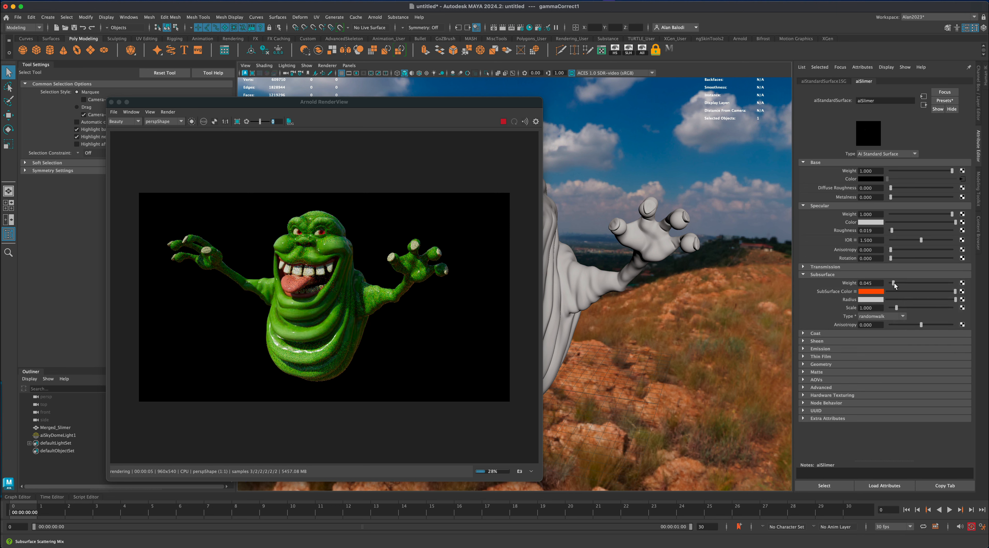
Step: Set the subsurface weight to 0.102 and, after trying blue and yellow, change the subsurface colour to a fully saturated orange
left_click_drag(895, 284, 902, 283)
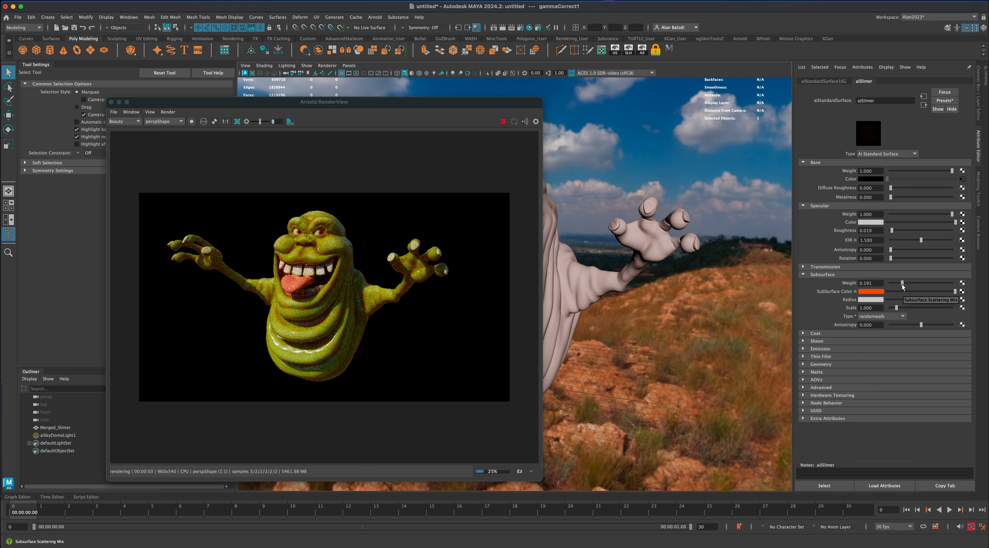
left_click_drag(903, 283, 897, 285)
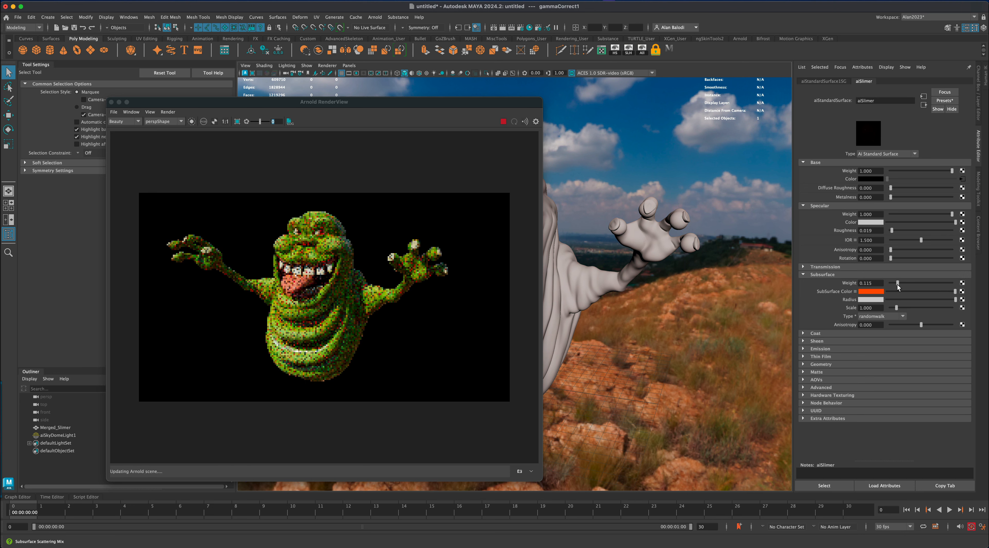
left_click(879, 292)
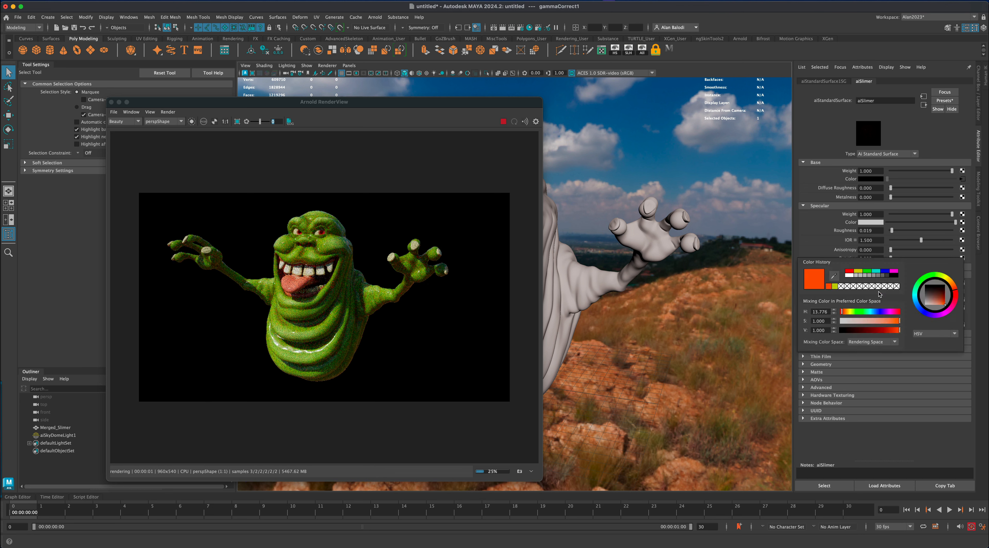
left_click(918, 293)
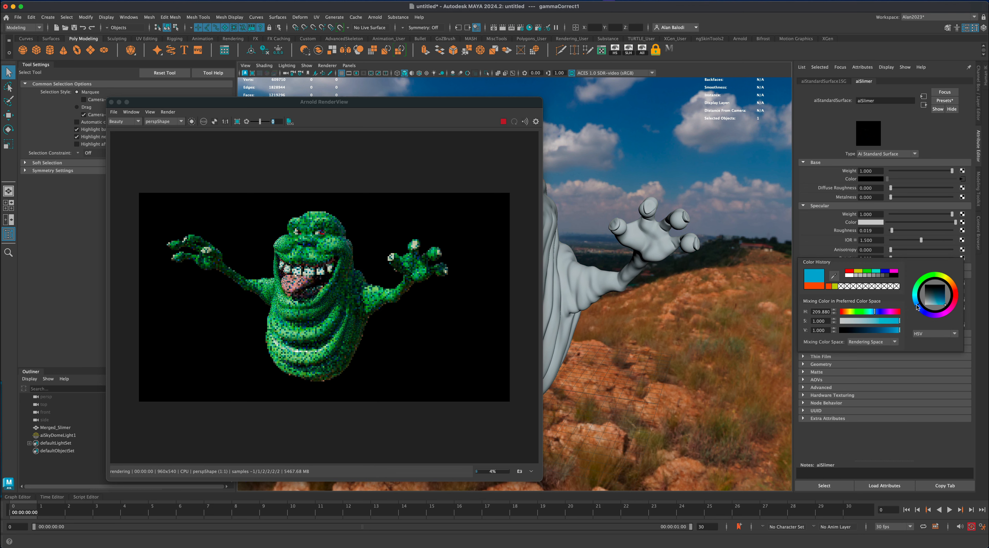
left_click_drag(929, 277, 948, 278)
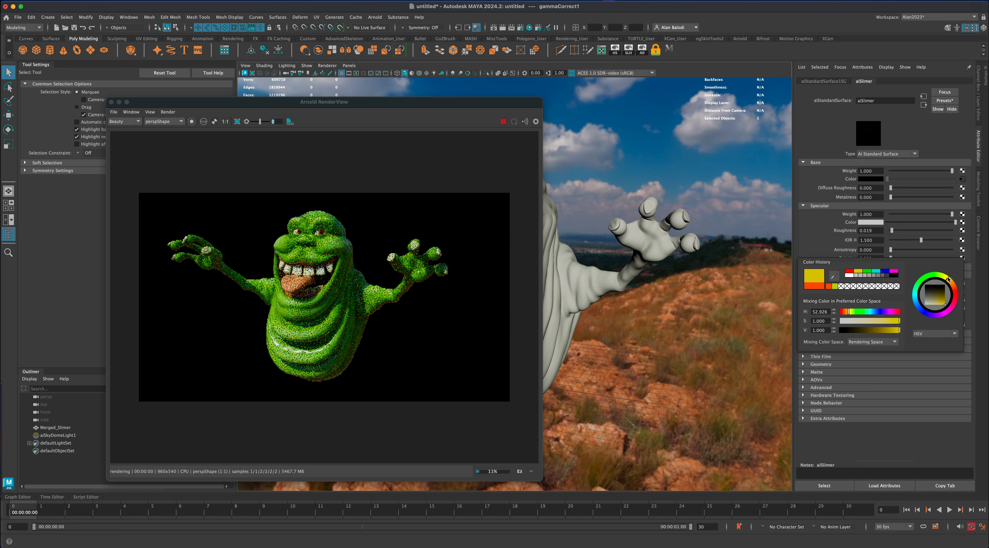
left_click(952, 283)
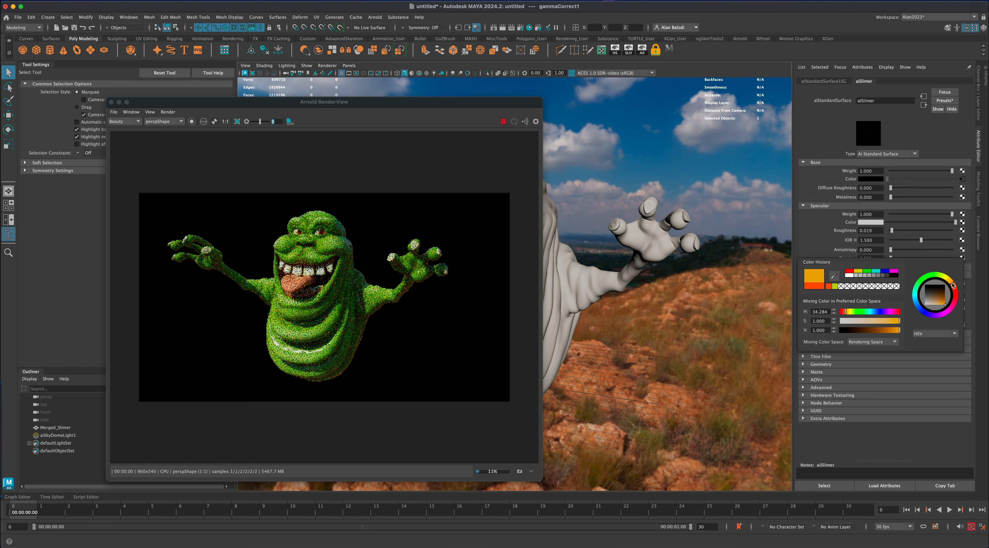
left_click(953, 284)
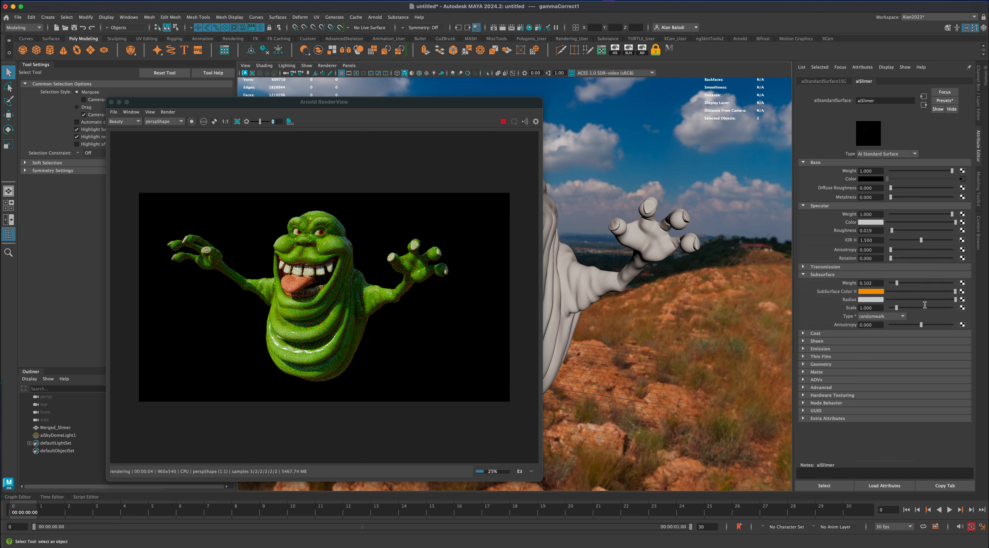
Step: Give the material a clear coat with weight 0.503 and roughness 0.062, and slightly darken the coat colour
left_click(820, 333)
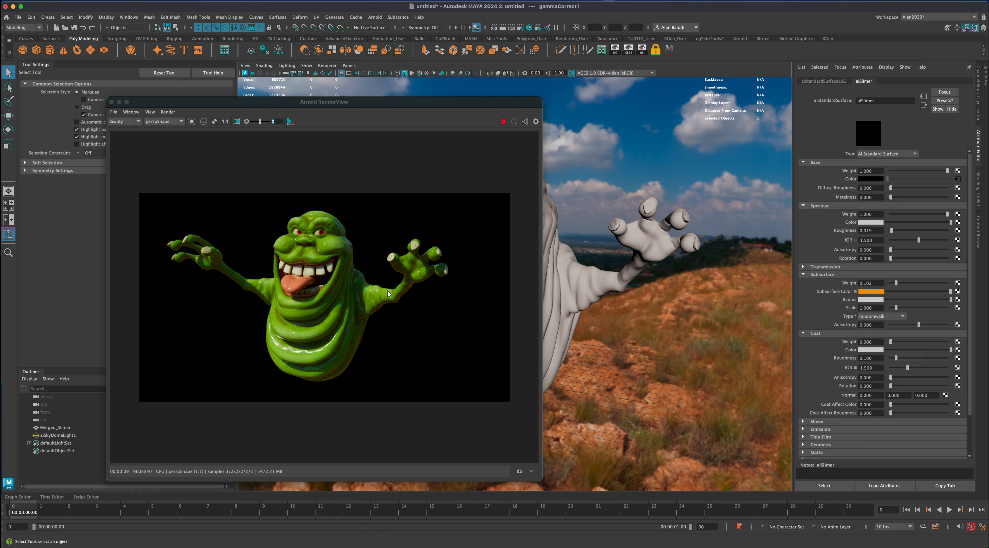
left_click_drag(891, 342, 941, 343)
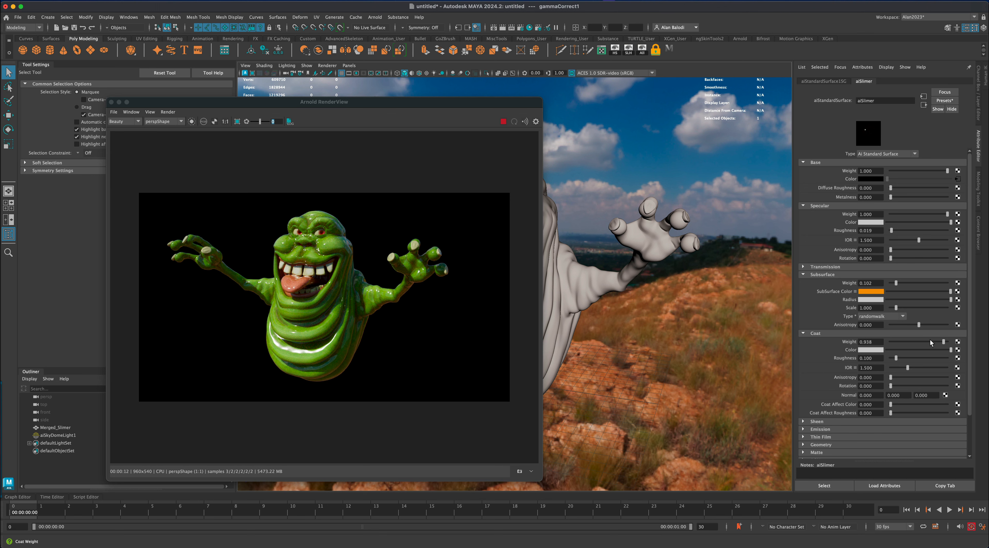
left_click_drag(943, 341, 919, 341)
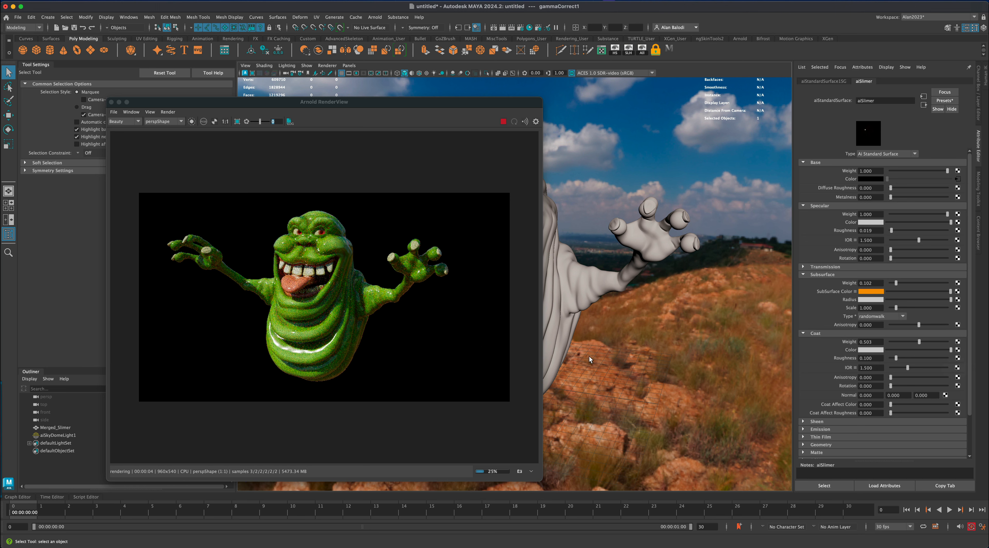
mouse_move(951, 351)
left_mouse_down()
mouse_move(887, 351)
mouse_move(946, 357)
left_mouse_up()
mouse_move(896, 358)
left_mouse_down()
mouse_move(887, 358)
mouse_move(982, 360)
mouse_move(893, 359)
left_mouse_up()
Step: Set the emission weight to 0.076 and its colour to yellow-green with hue 77.244, saturation 1 and value 1
scroll(845, 418, "down", 3)
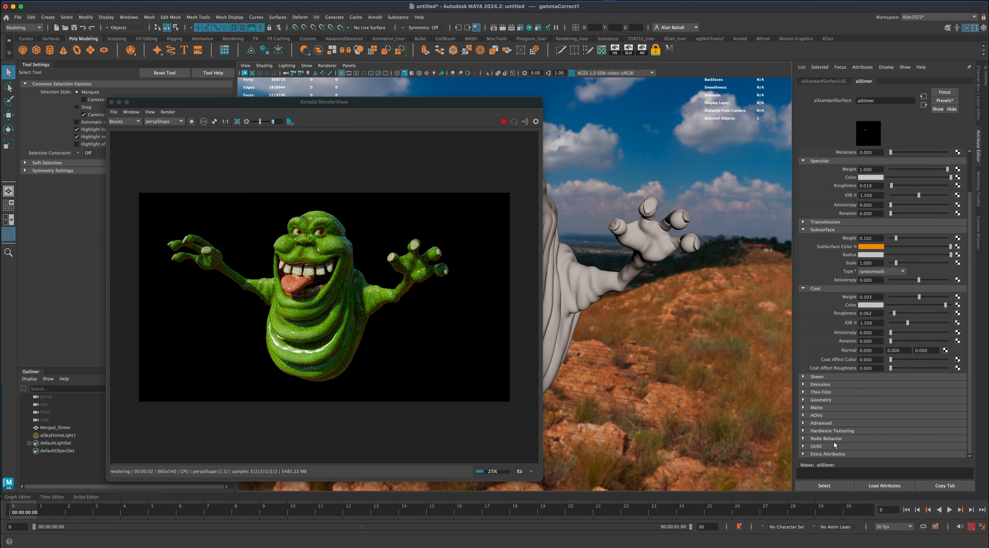
left_click(827, 384)
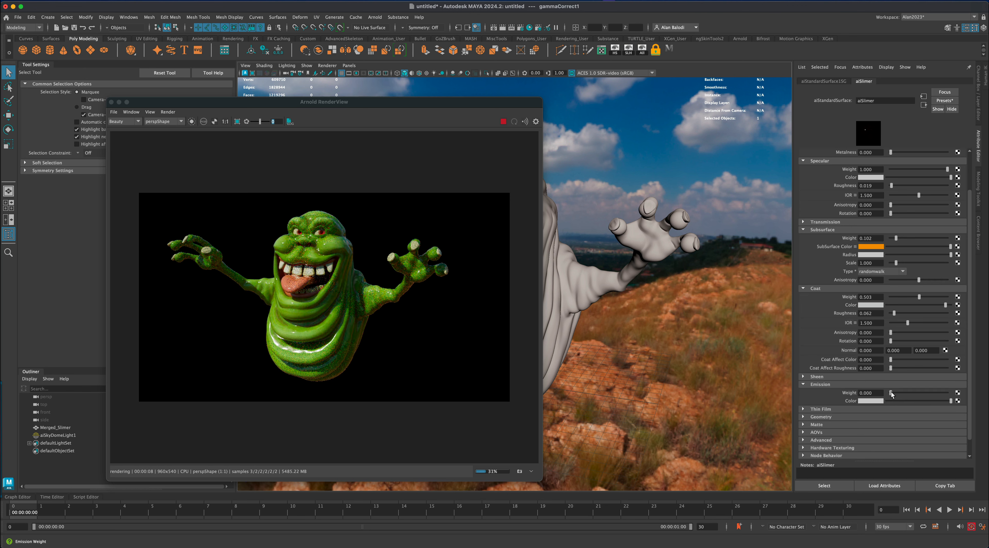
left_click_drag(892, 393, 895, 393)
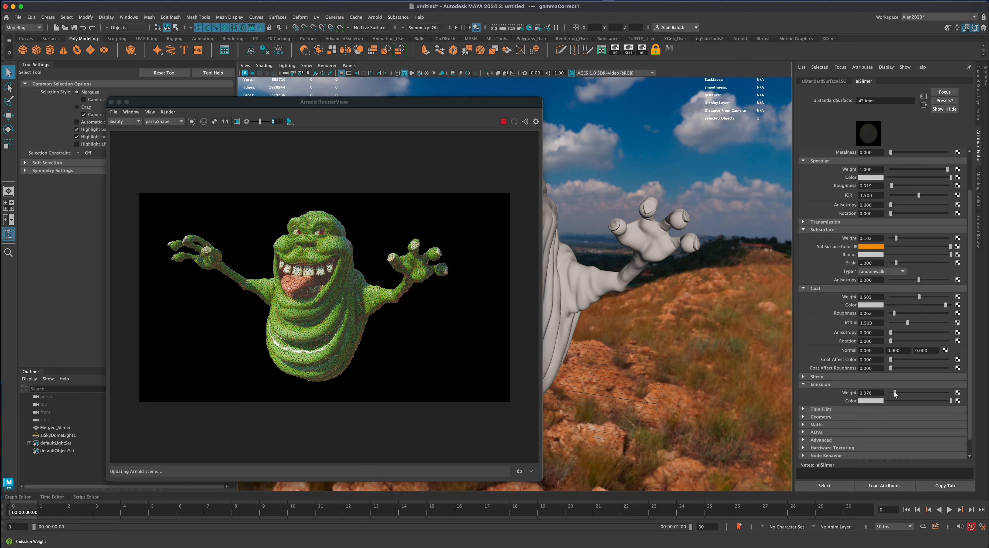
left_click(876, 401)
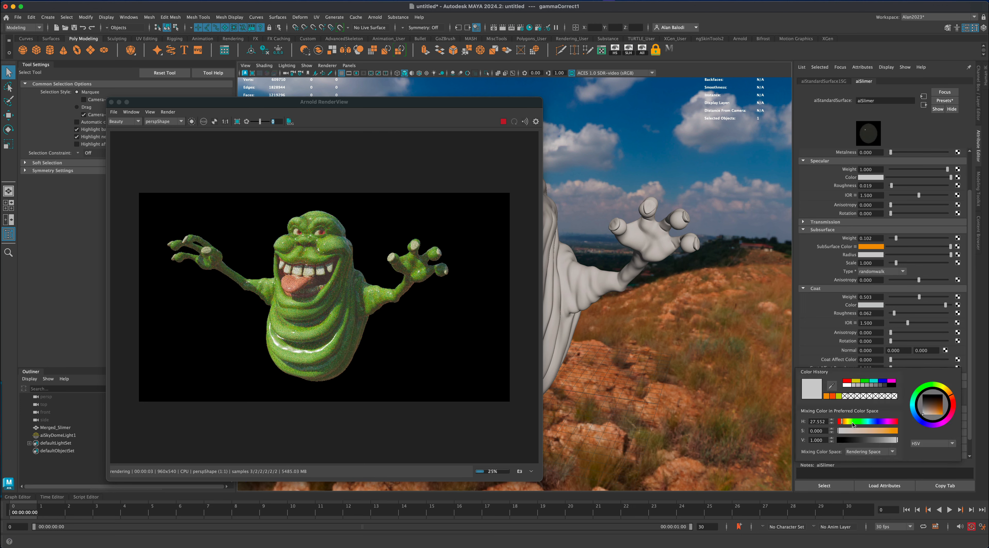
left_click(936, 385)
left_click_drag(939, 406, 947, 424)
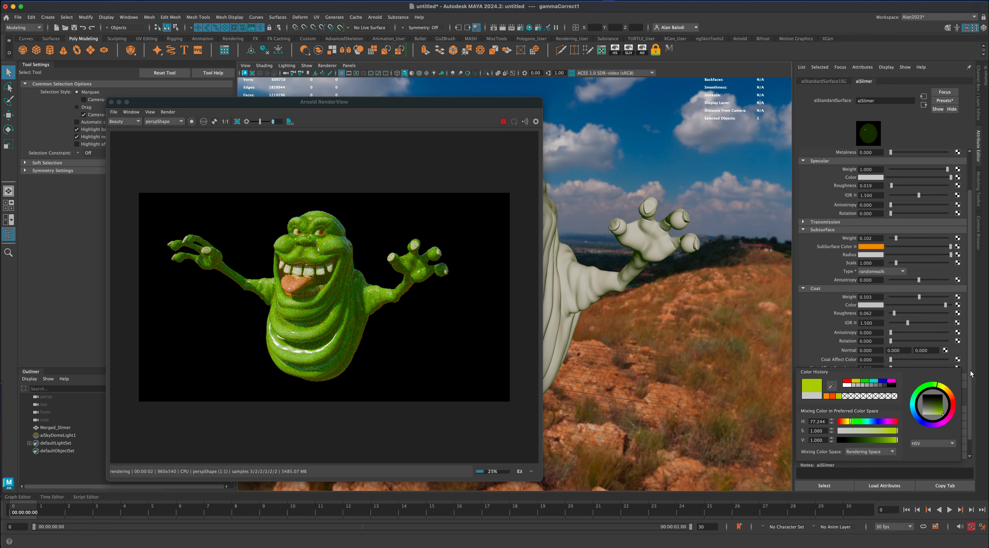
Step: Reduce the emission weight to 0.048 and shift the render view aside to uncover more of the viewport
left_click_drag(387, 109, 386, 109)
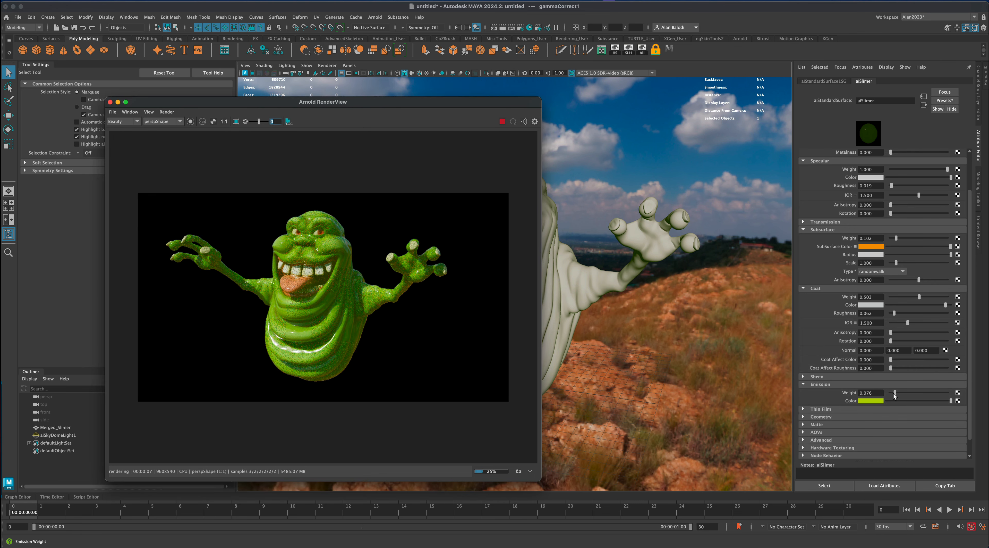
left_click_drag(894, 396, 893, 396)
left_click_drag(388, 105, 370, 105)
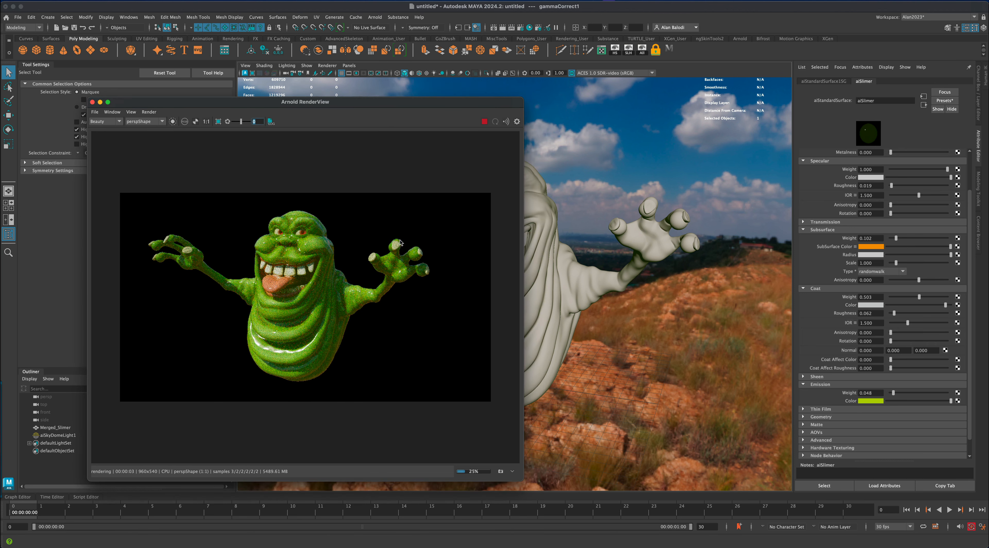
Step: Set the Arnold sampling to 4 camera (AA), 4 diffuse and 3 specular samples in the render settings
scroll(610, 200, "down", 4)
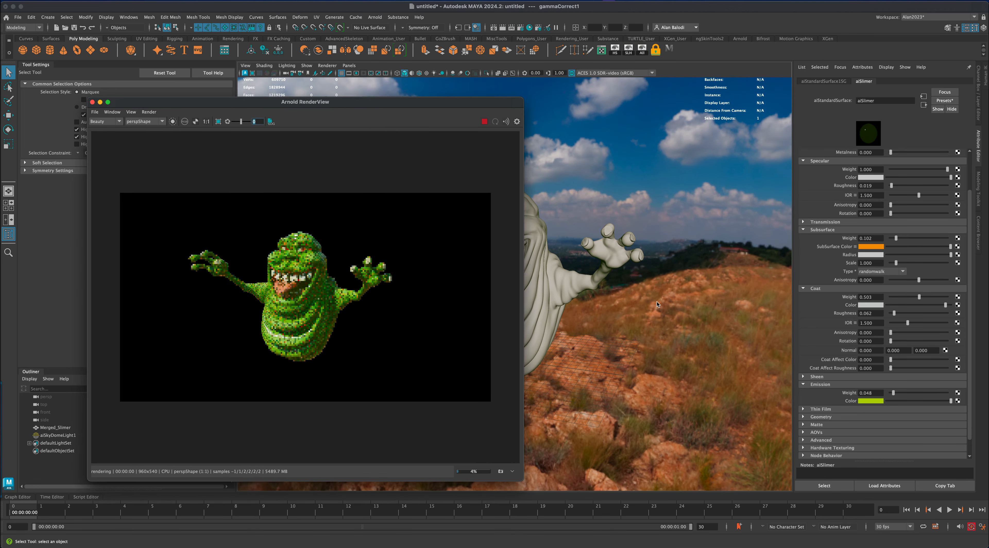
left_click(520, 28)
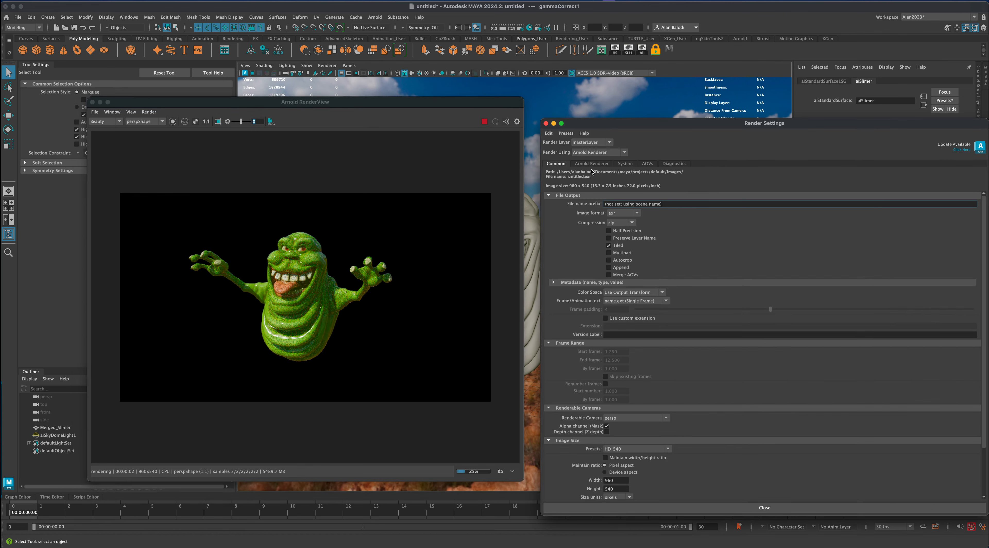
left_click(592, 163)
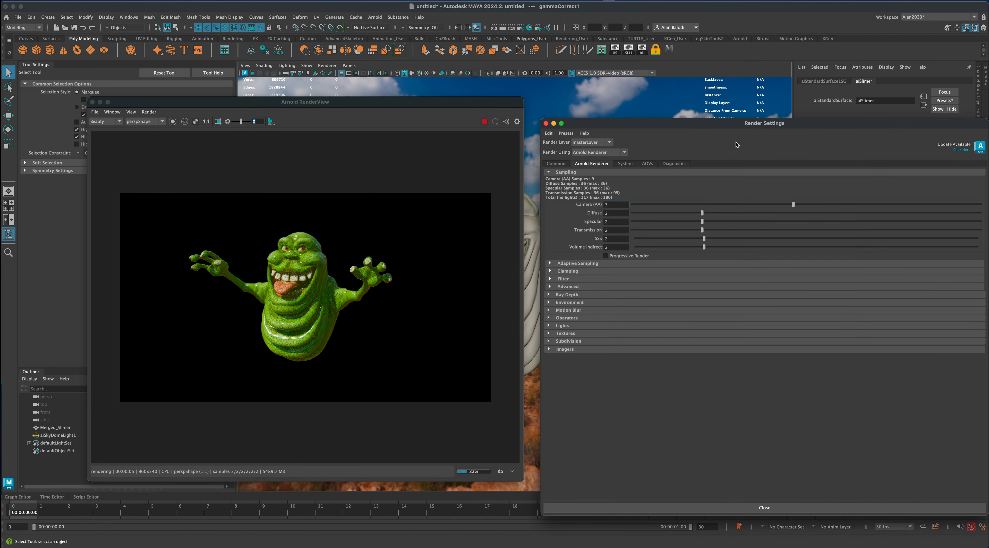
left_click_drag(723, 128, 717, 134)
left_click_drag(713, 250, 627, 219)
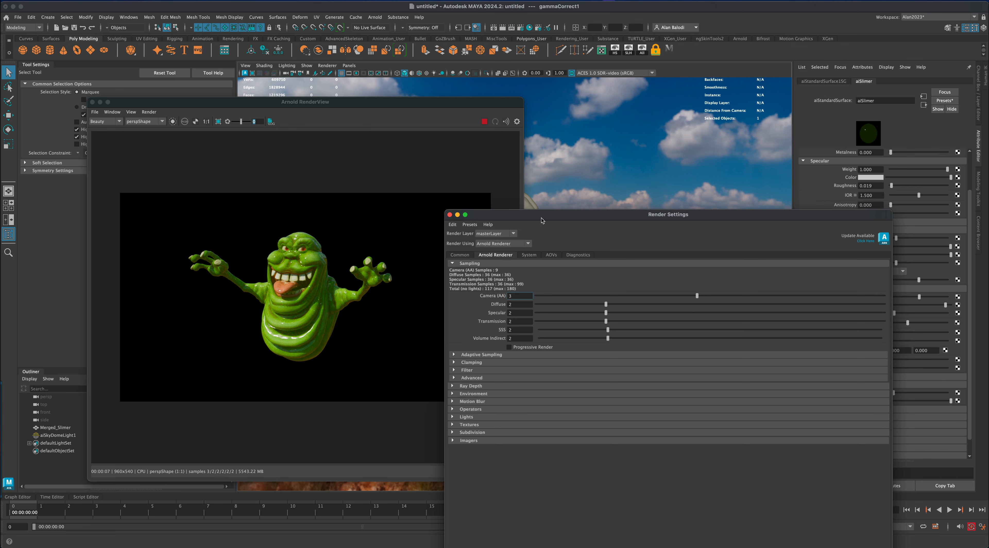
left_click_drag(548, 214, 533, 206)
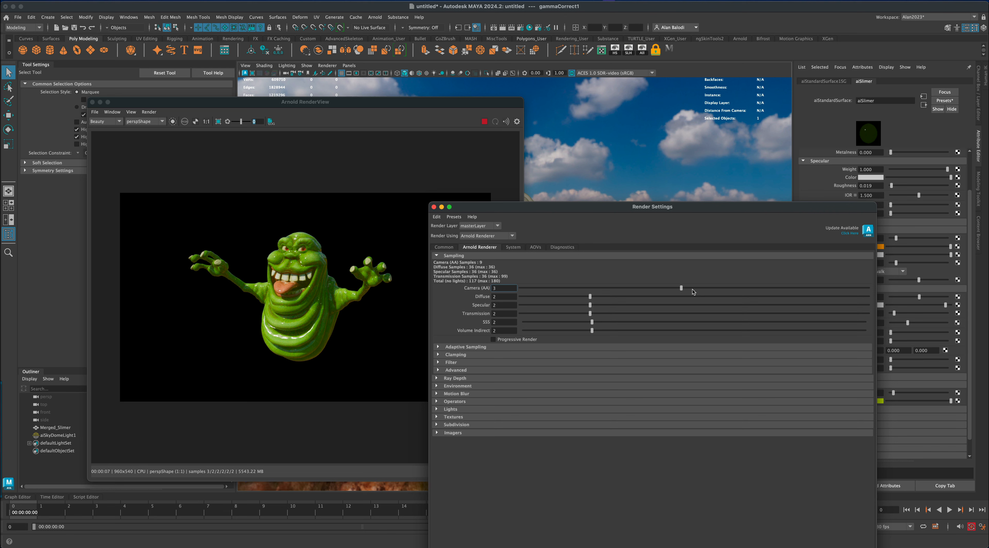
left_click(706, 288)
double_click(666, 297)
left_click(659, 305)
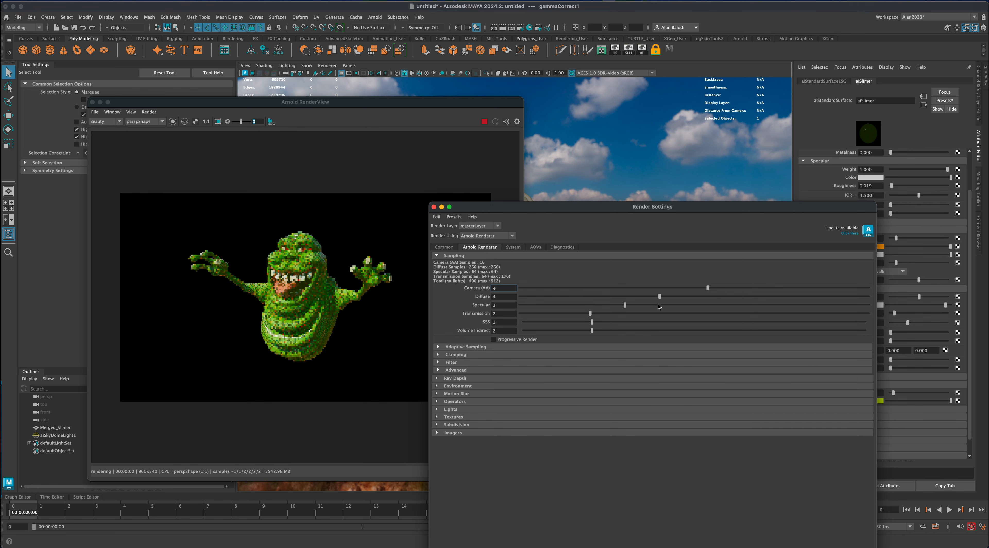
Step: Raise the camera (AA) samples to 5 and, after trying diffuse at 5, set it back to 4
left_click(698, 298)
left_click(745, 289)
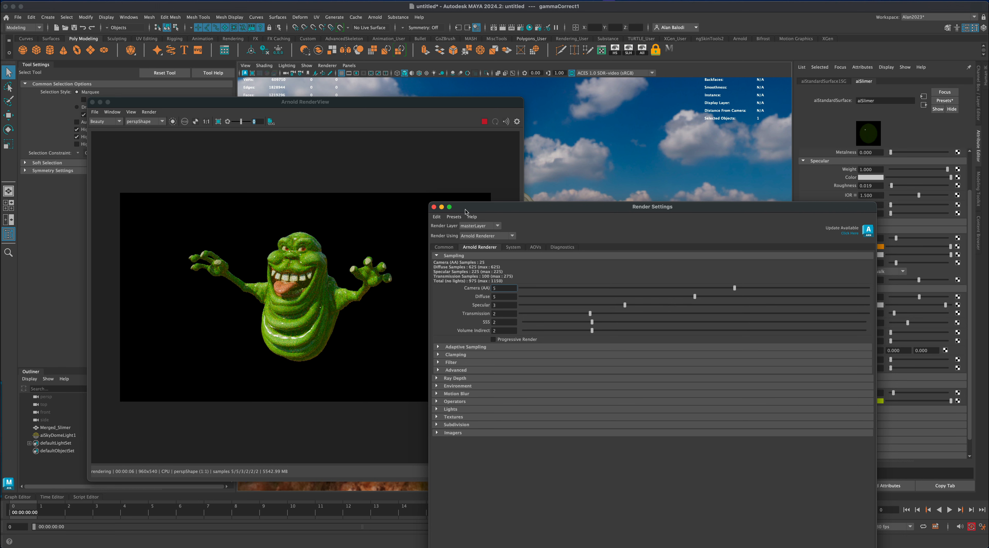
left_click_drag(478, 207, 572, 169)
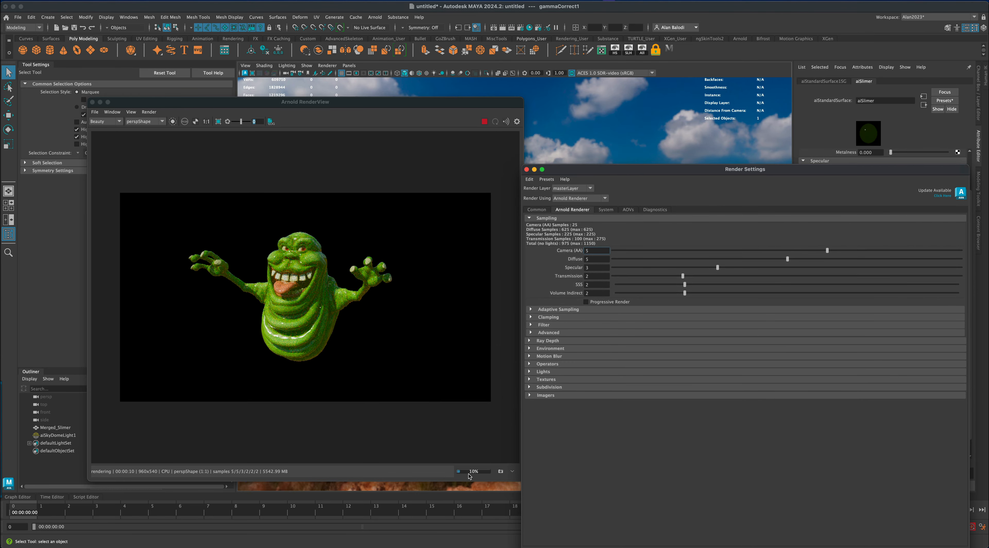
left_click(773, 261)
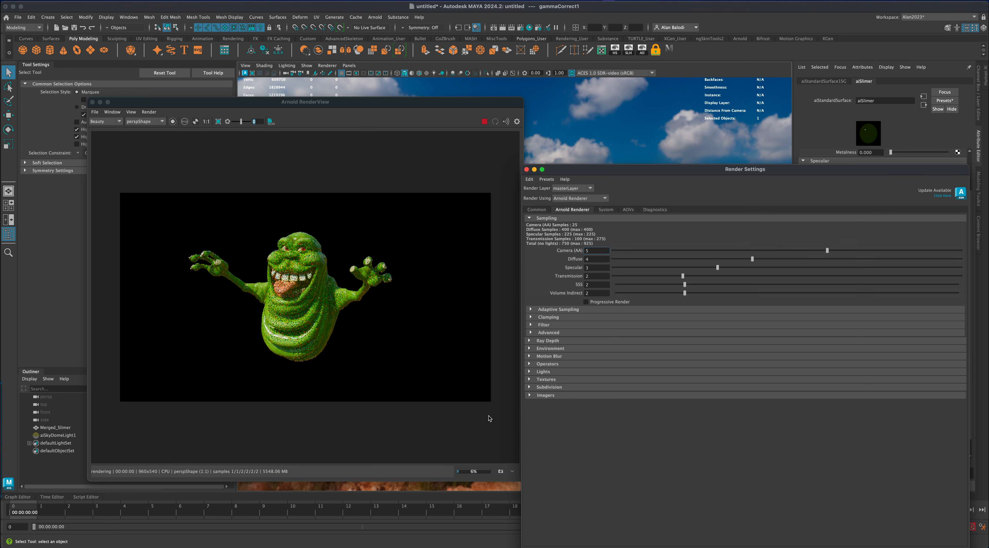
Step: Set both the samples and the volume samples of the sky dome light to 4
left_click(53, 435)
left_click_drag(596, 172, 614, 358)
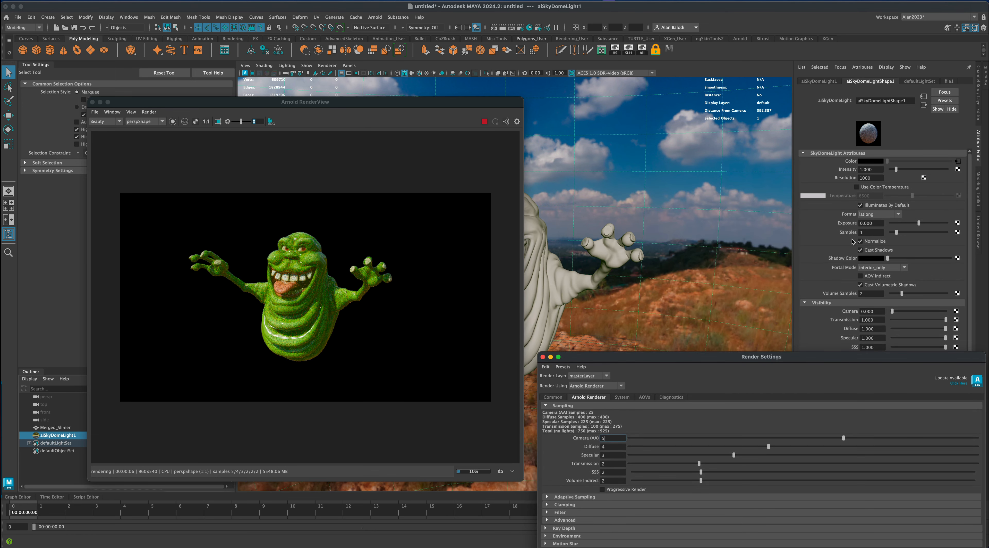
left_click(868, 294)
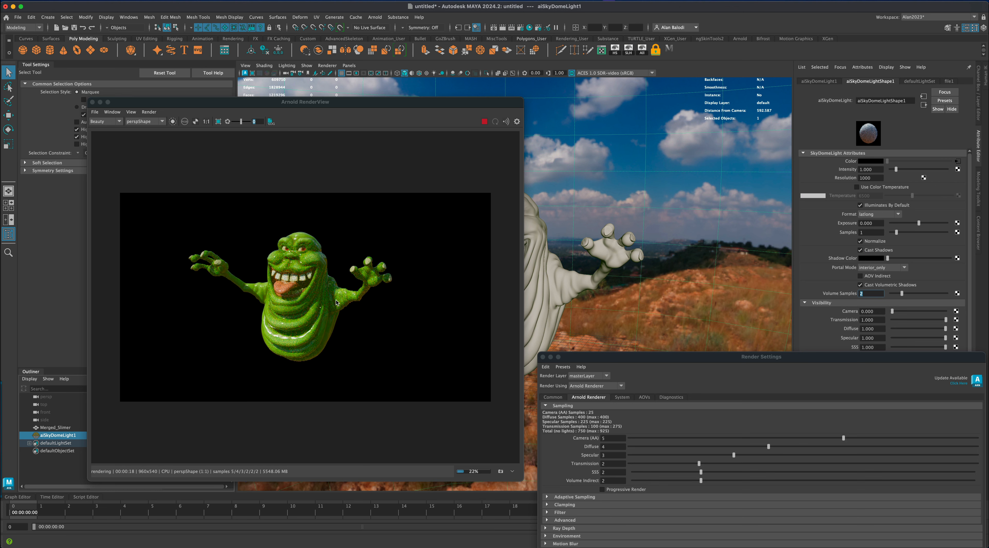
left_click_drag(867, 295, 857, 296)
type("4")
left_click_drag(868, 232, 853, 233)
type("4")
left_click(869, 293)
left_click_drag(575, 359, 574, 269)
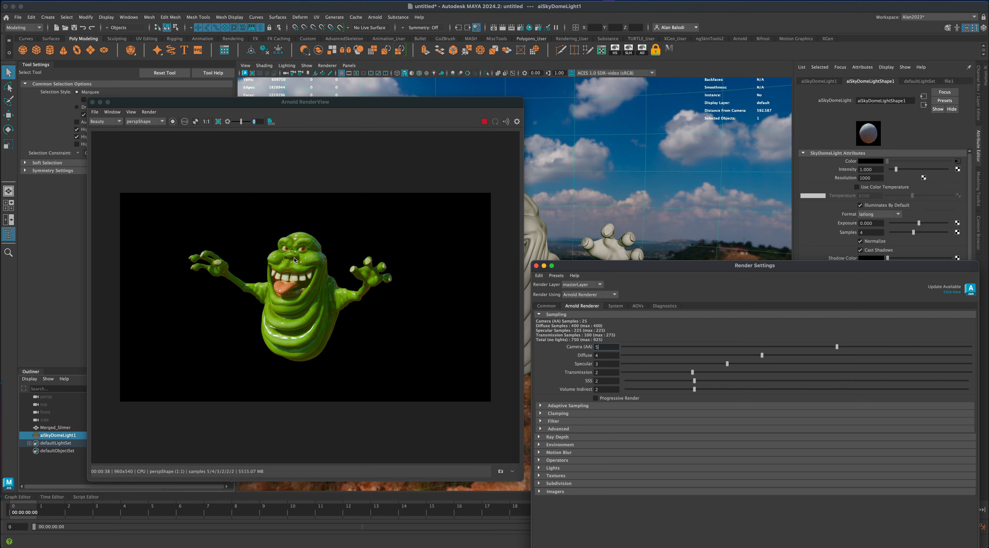
left_click_drag(687, 268, 724, 350)
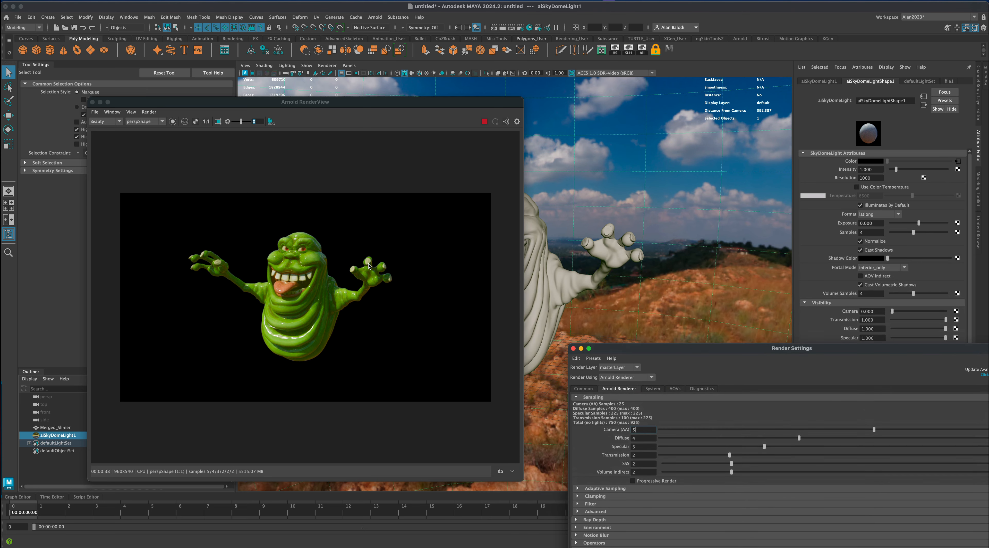
Step: Open the Slimer's material attributes, reduce the coat weight to 0.234 and adjust the coat colour's brightness
right_click_drag(577, 285, 573, 472)
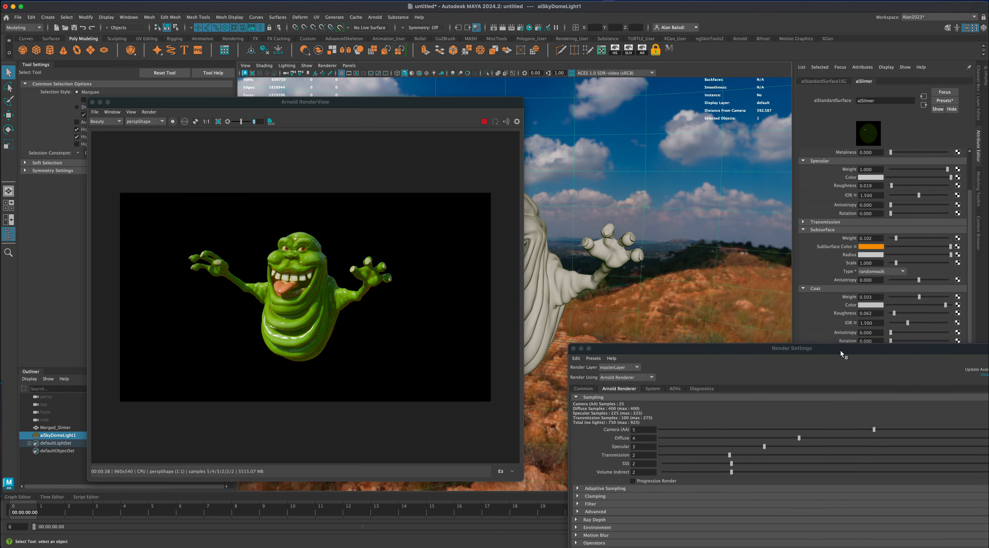
left_click_drag(845, 353, 844, 377)
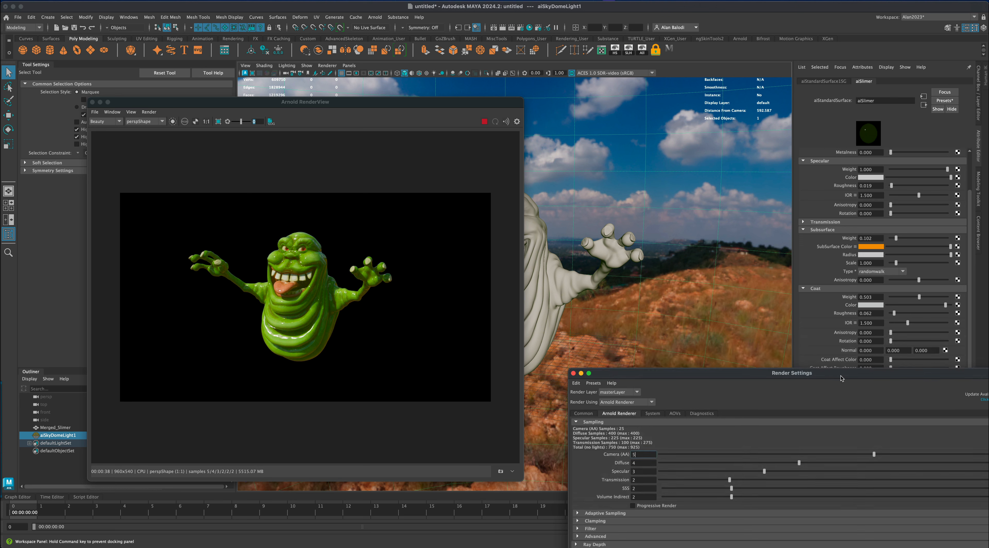
left_click(905, 299)
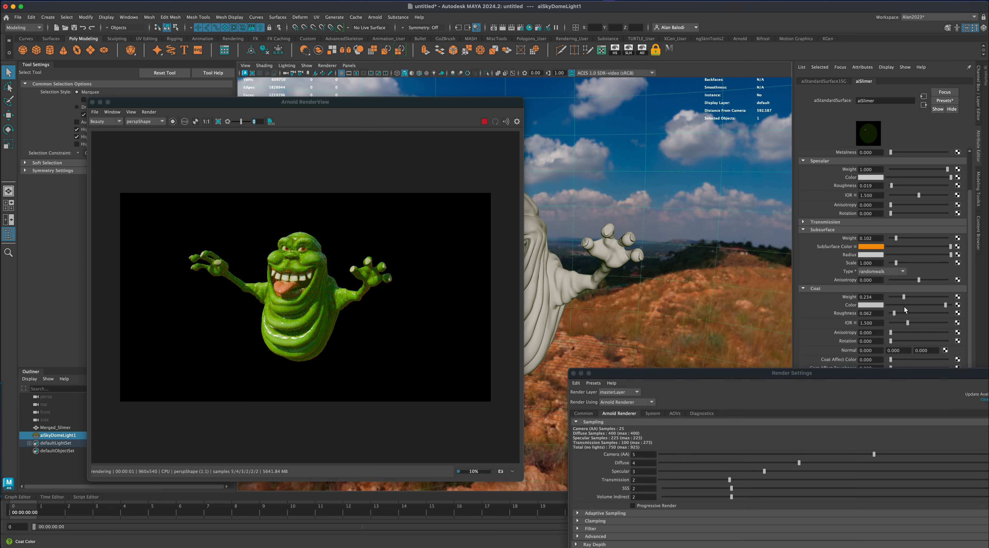
left_click(923, 305)
left_click(928, 305)
Step: Add a Lens Effects imager in the Arnold render settings and uncover its attributes
left_click_drag(697, 376, 656, 164)
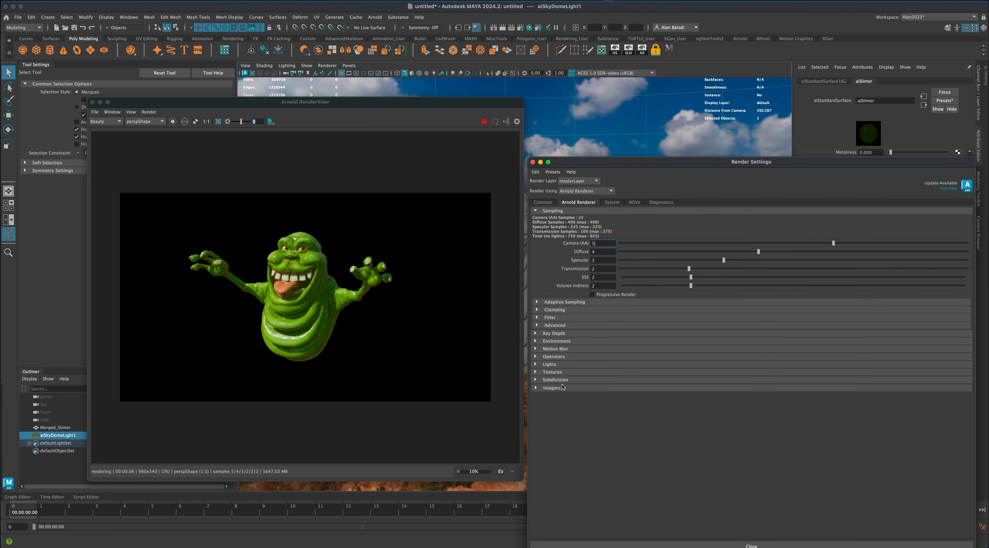
left_click(551, 388)
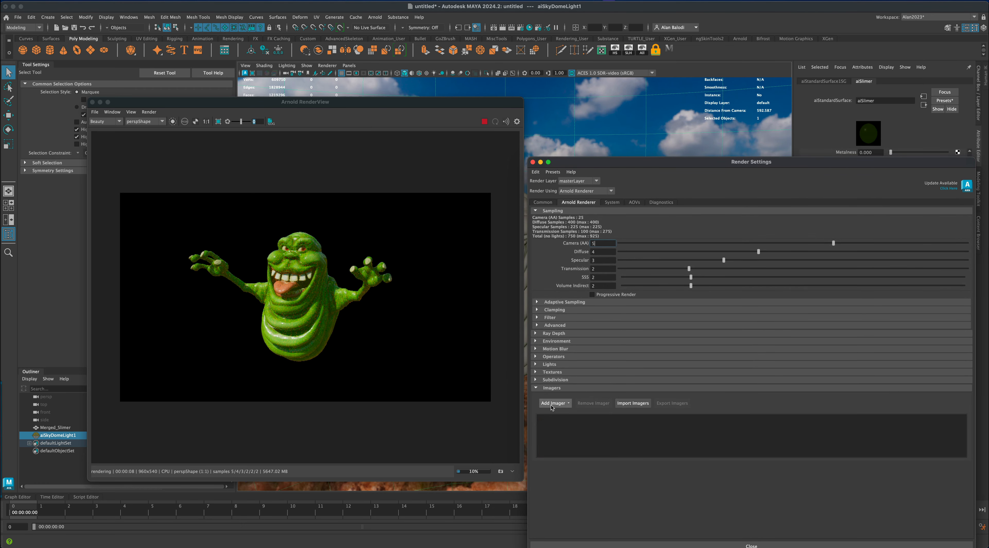
left_click(552, 403)
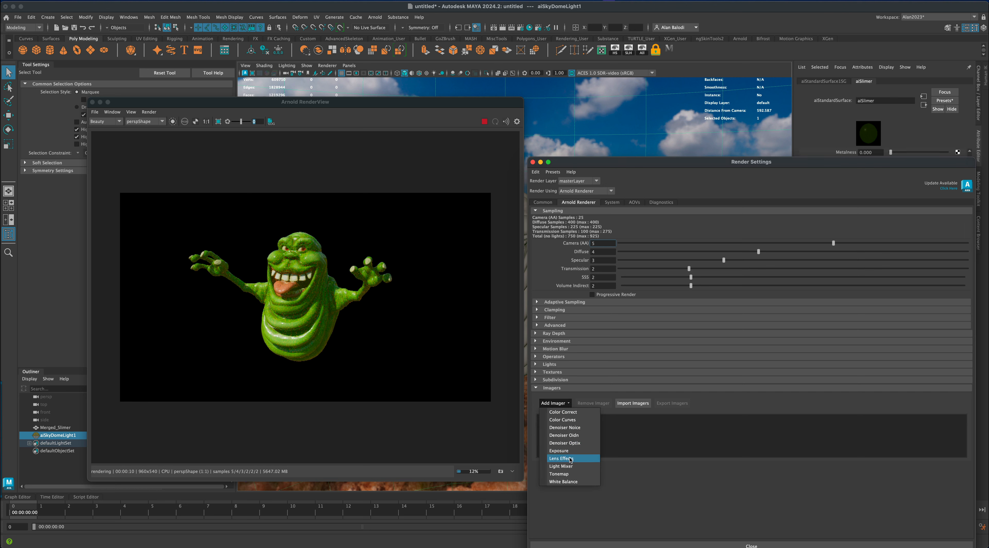
left_click(562, 458)
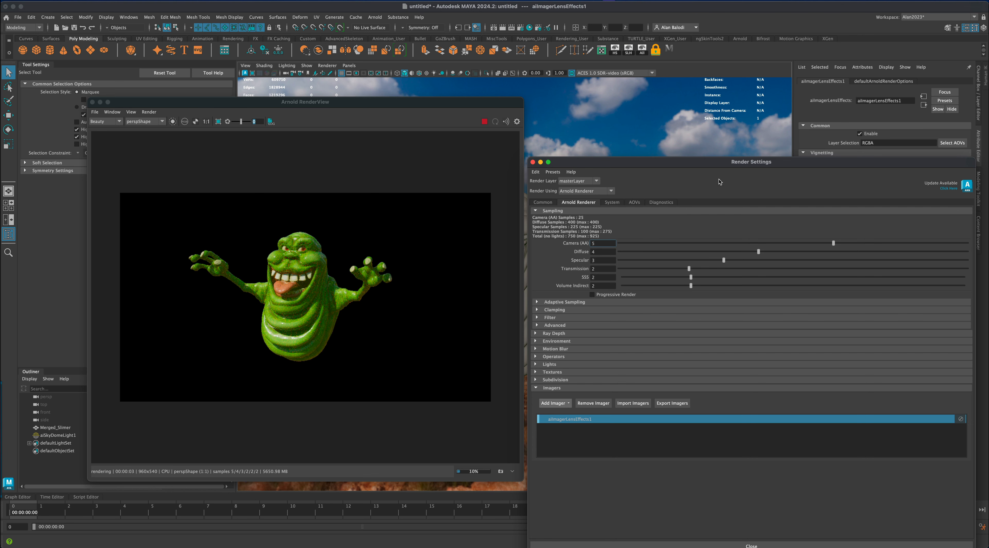
left_click_drag(689, 166, 589, 346)
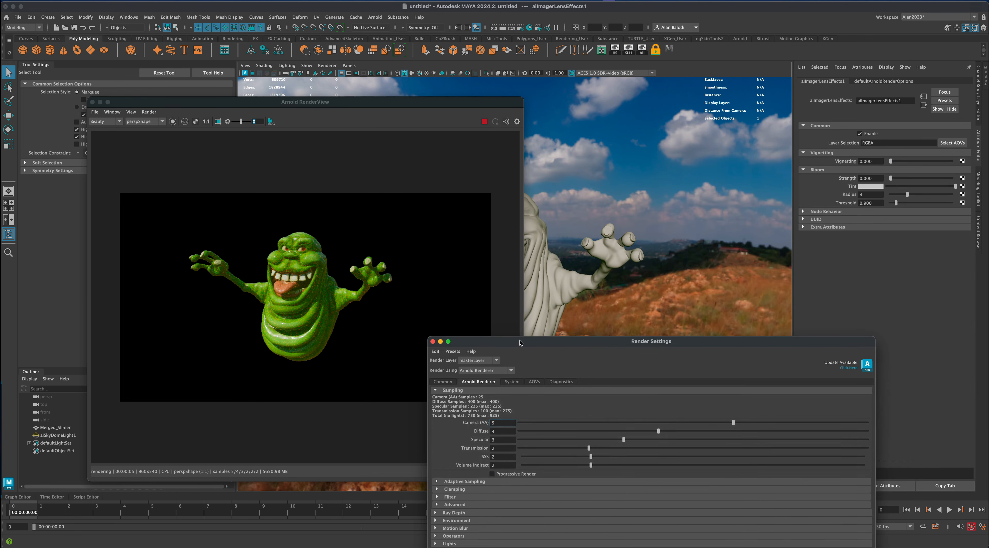
left_click_drag(521, 342, 497, 263)
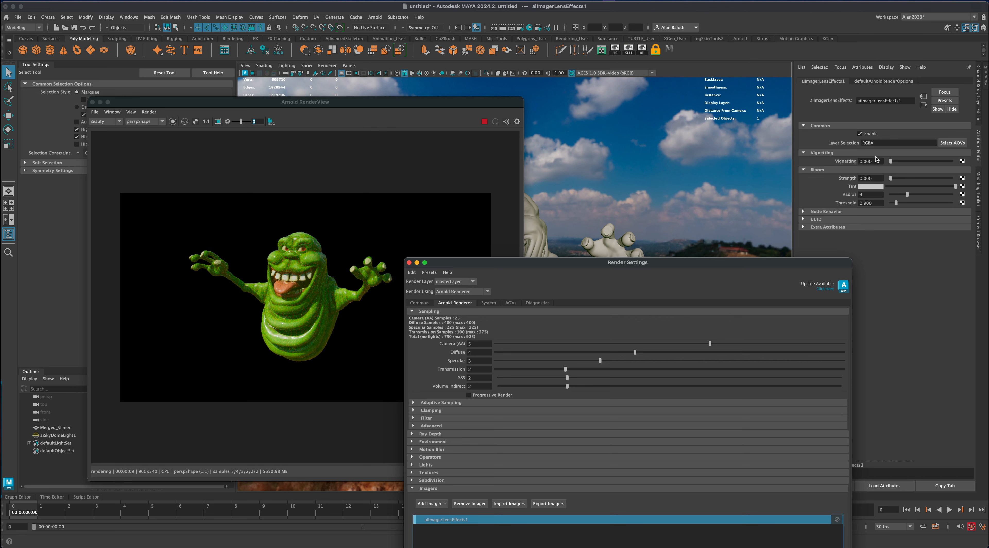
Step: Try a bloom with strength 5.796, radius 12 and threshold 1.720, changing its tint from green to yellow-green
left_click_drag(891, 179, 901, 205)
left_click(871, 187)
left_click(867, 167)
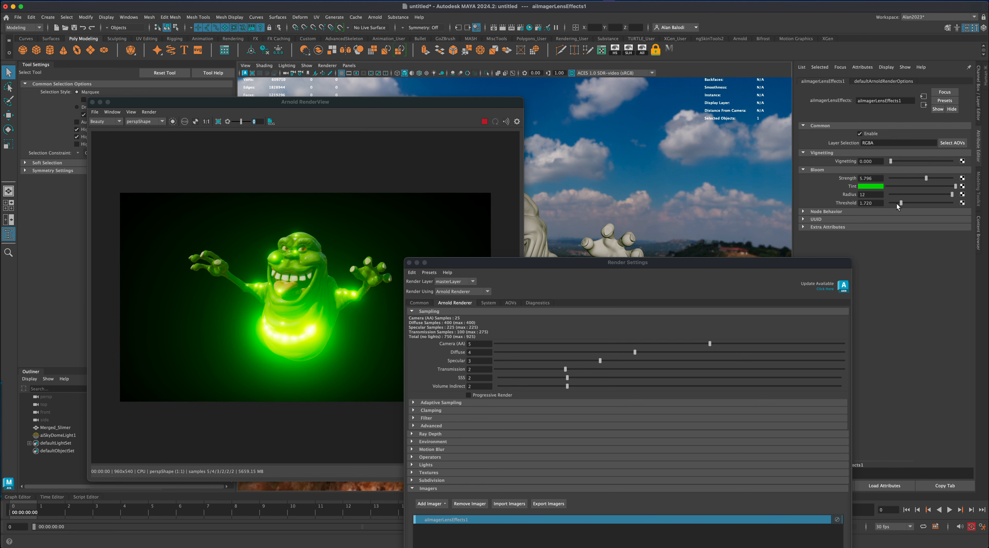
left_click(872, 187)
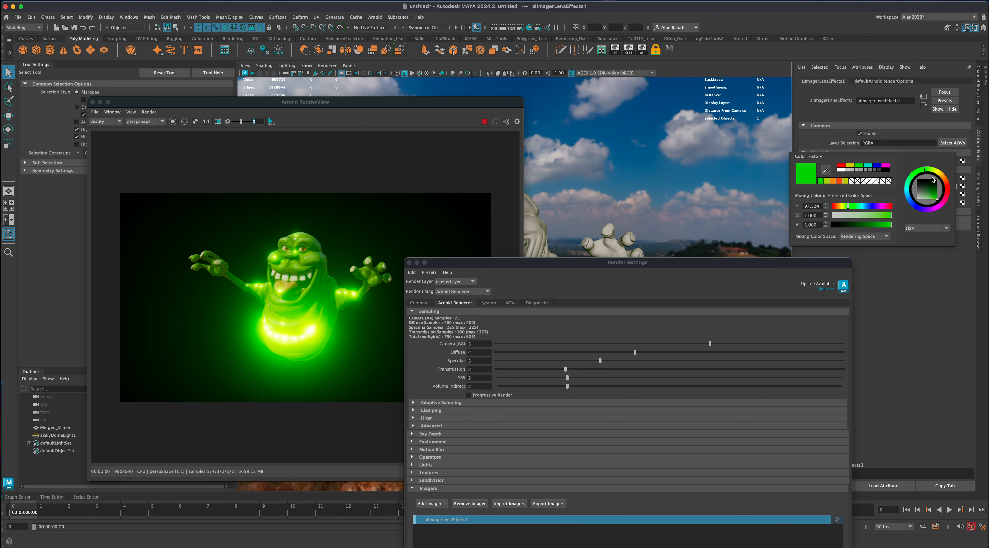
left_click_drag(934, 172, 930, 183)
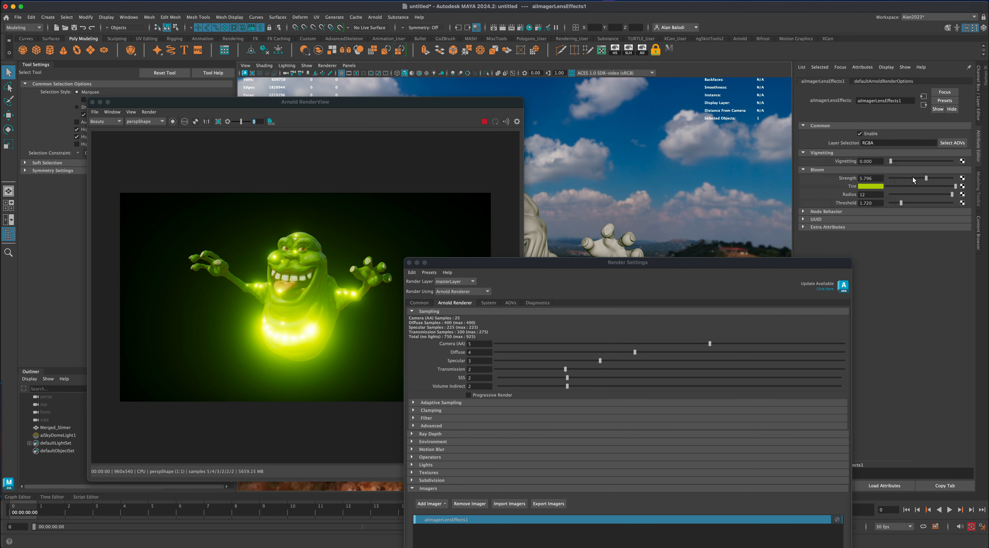
Step: Tone down the bloom to strength 0.955, radius 6 and threshold 0.382
left_click_drag(898, 178, 891, 204)
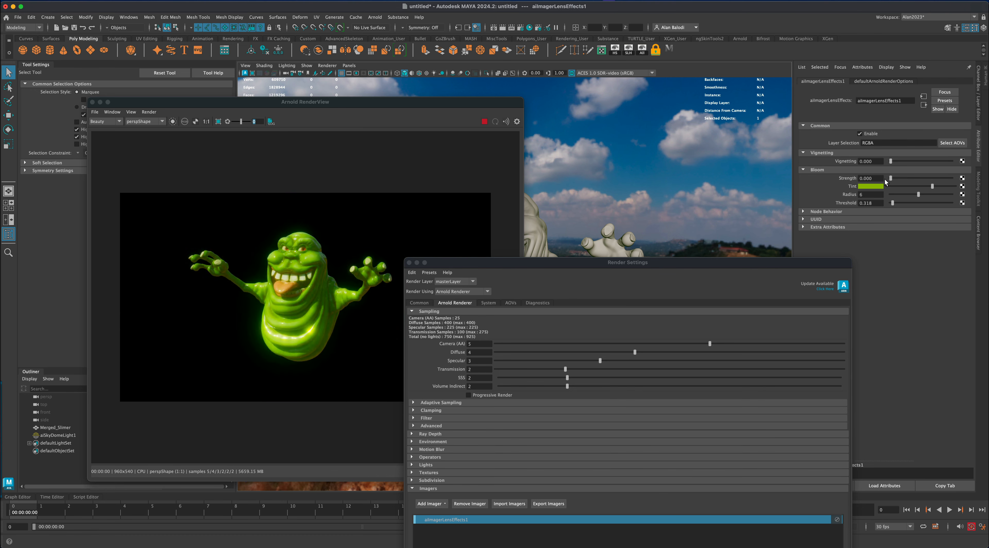
left_click_drag(891, 179, 896, 180)
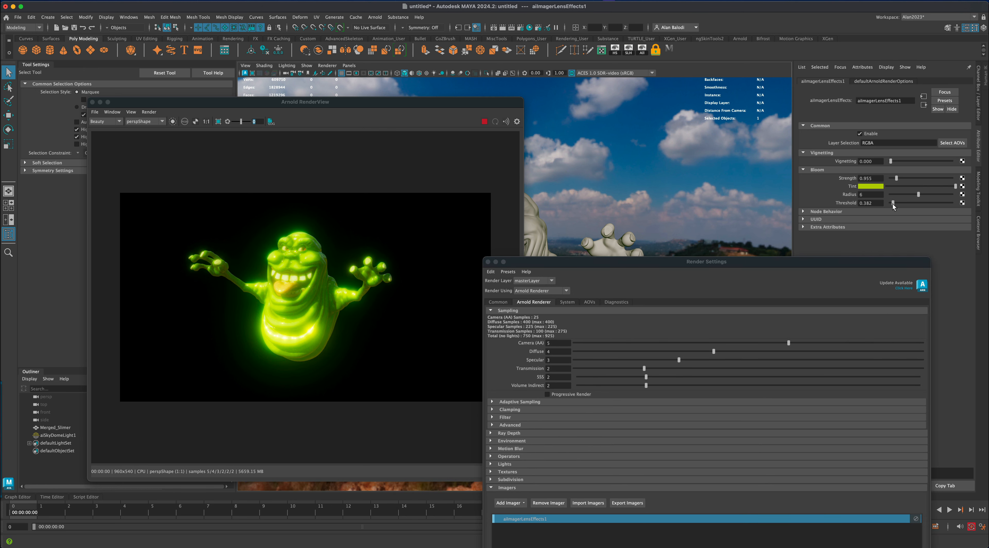
left_click_drag(709, 262, 727, 218)
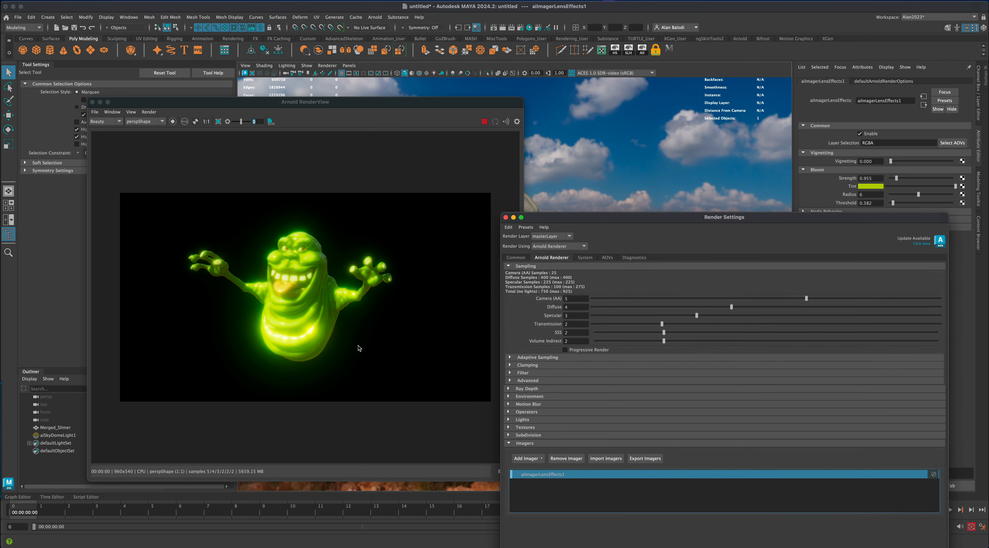
Step: Remove the Lens Effects imager from the render settings
right_click(558, 475)
left_click(576, 479)
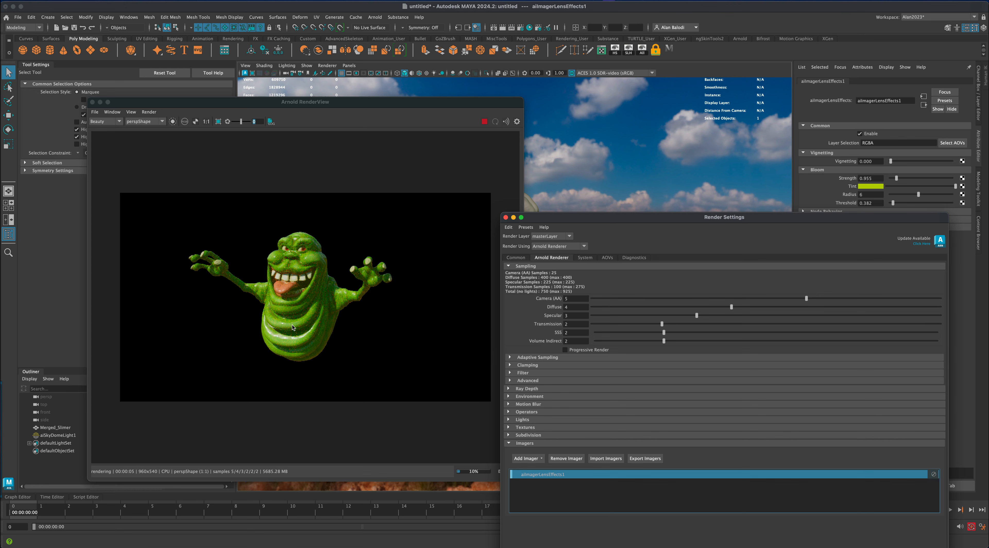
left_click_drag(697, 219, 714, 247)
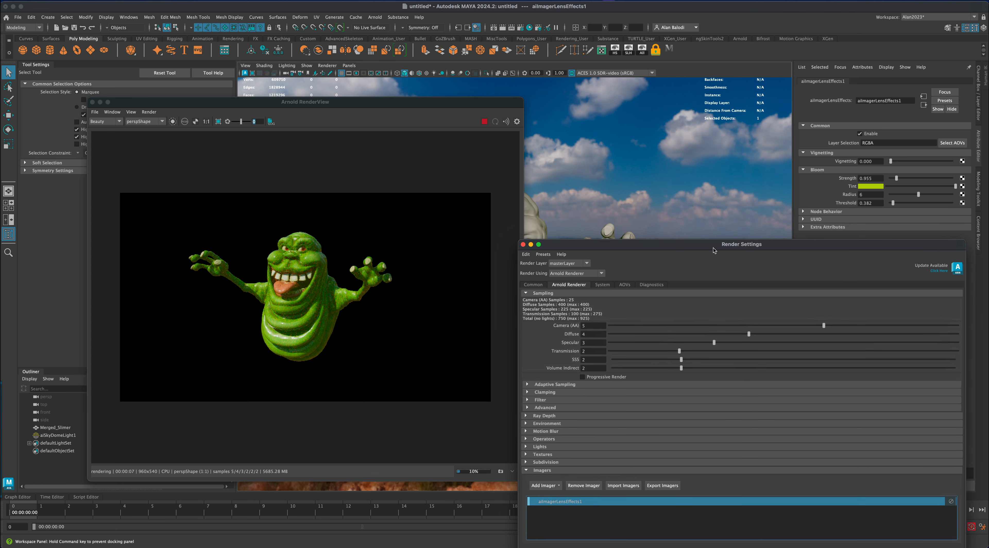
left_click(585, 485)
mouse_move(635, 241)
left_mouse_down()
mouse_move(645, 223)
mouse_move(619, 215)
mouse_move(627, 212)
mouse_move(628, 243)
left_mouse_up()
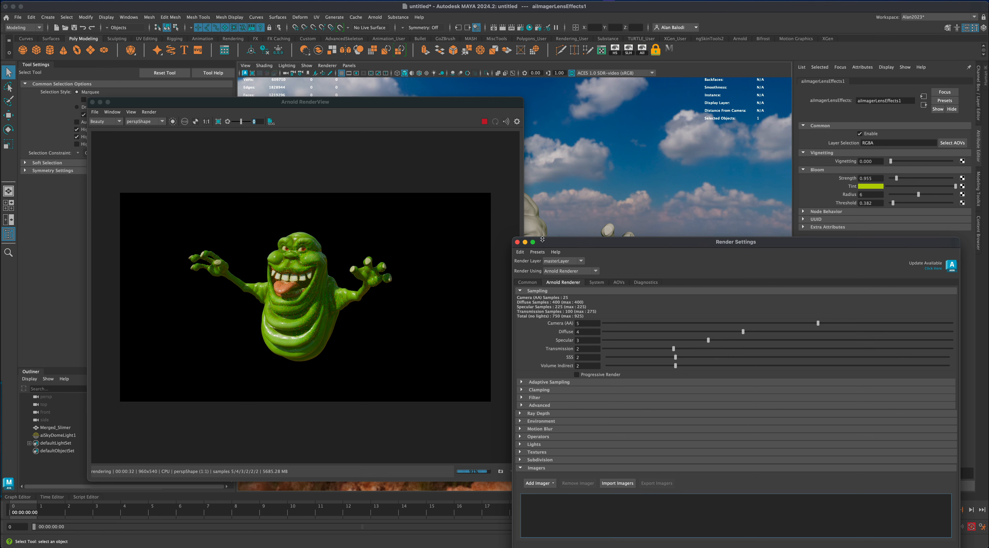
left_click_drag(555, 244, 552, 247)
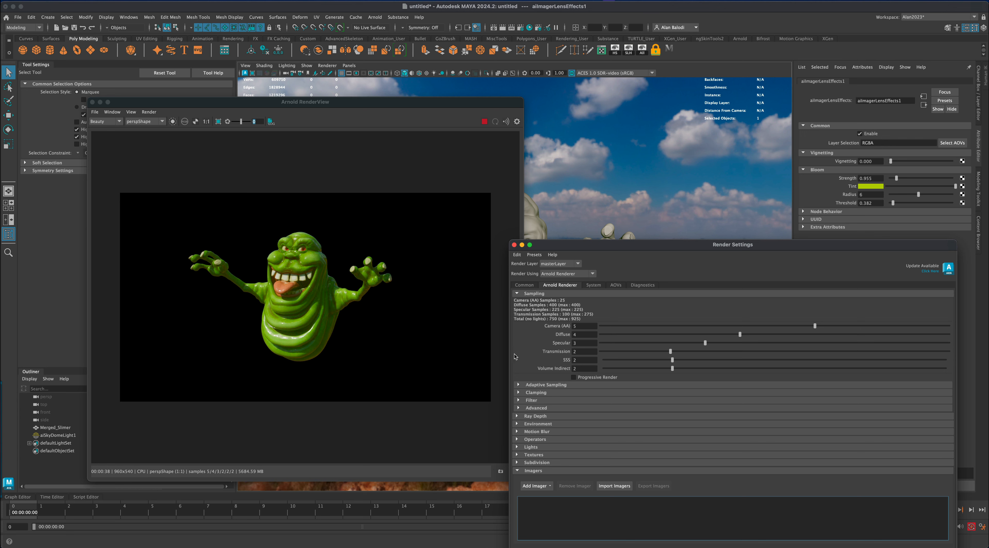
Step: Add a Denoiser Oidn imager in the Arnold render settings
left_click(536, 486)
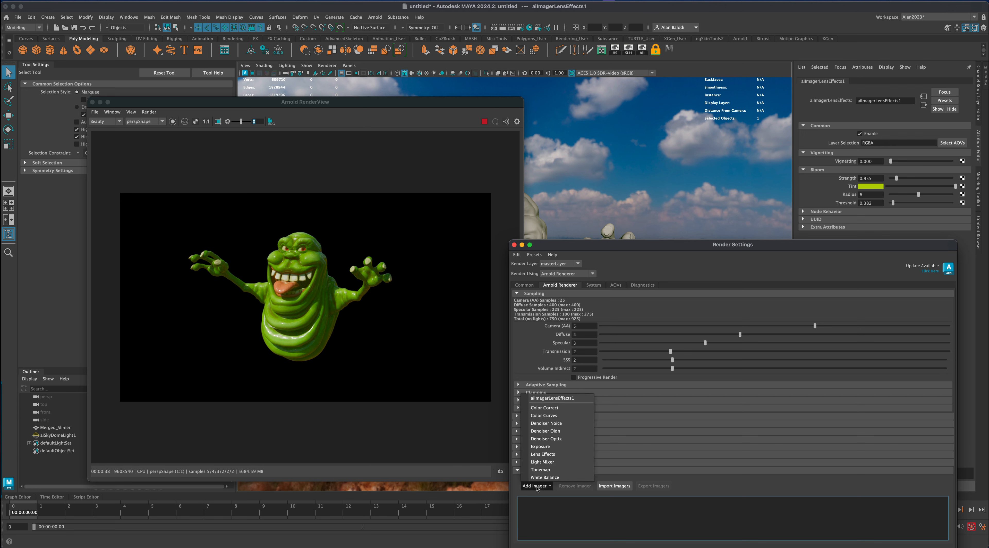
left_click(572, 430)
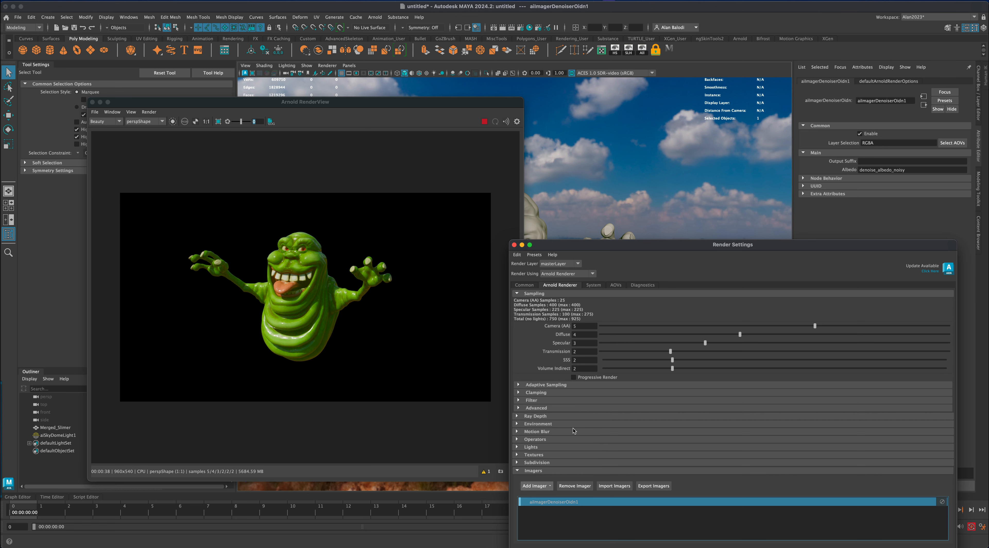
Step: Add a Color Curves imager and uncover its ramp attributes
left_click(536, 485)
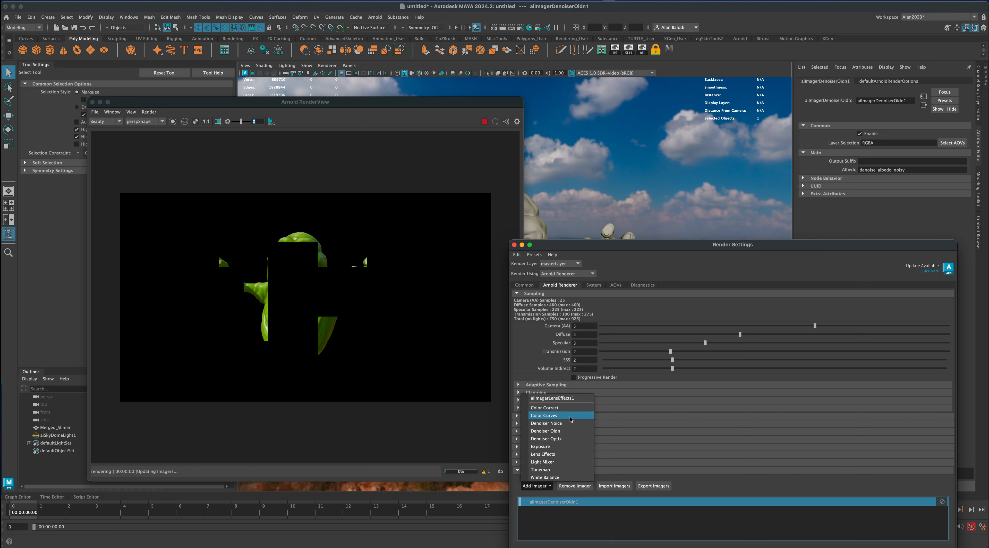
left_click(571, 417)
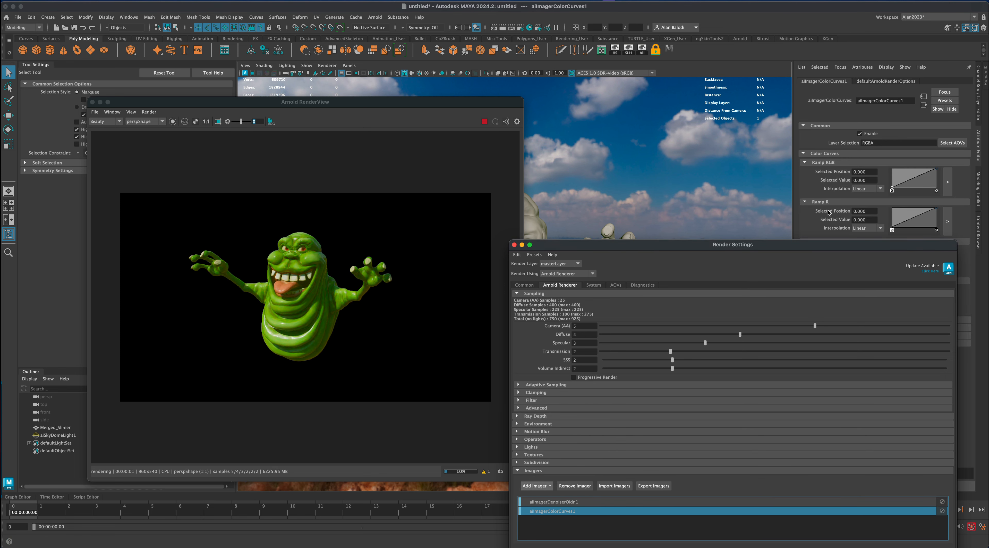
left_click_drag(815, 245, 826, 340)
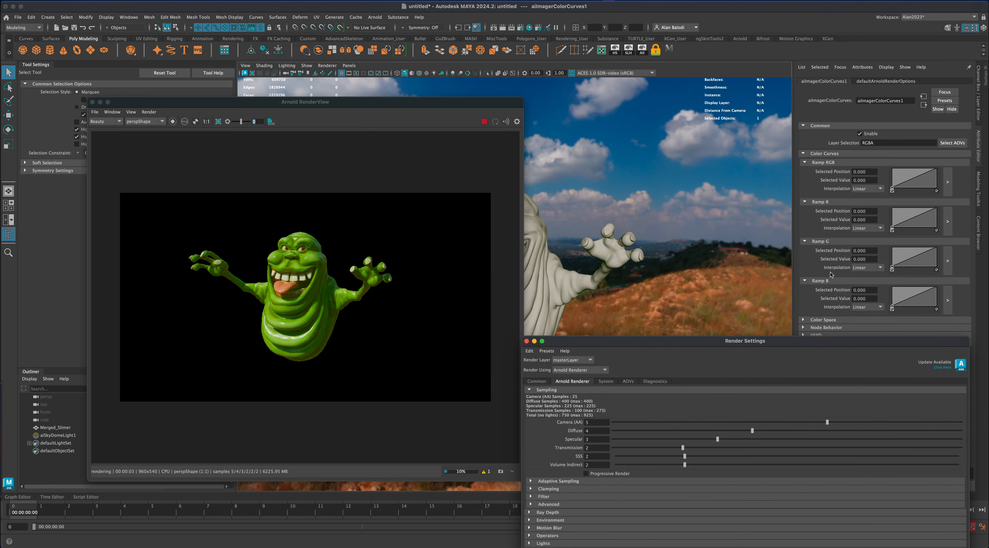
Step: Try reshaping the Color Curves imager's RGB ramp with extra points in the shadows, midtones and highlights
left_click(917, 179)
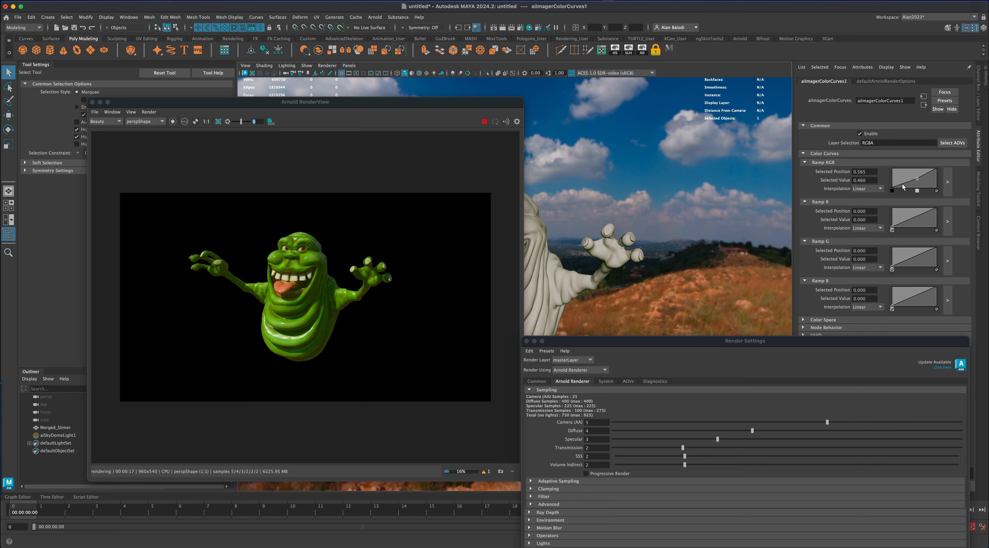
left_click_drag(917, 179, 921, 183)
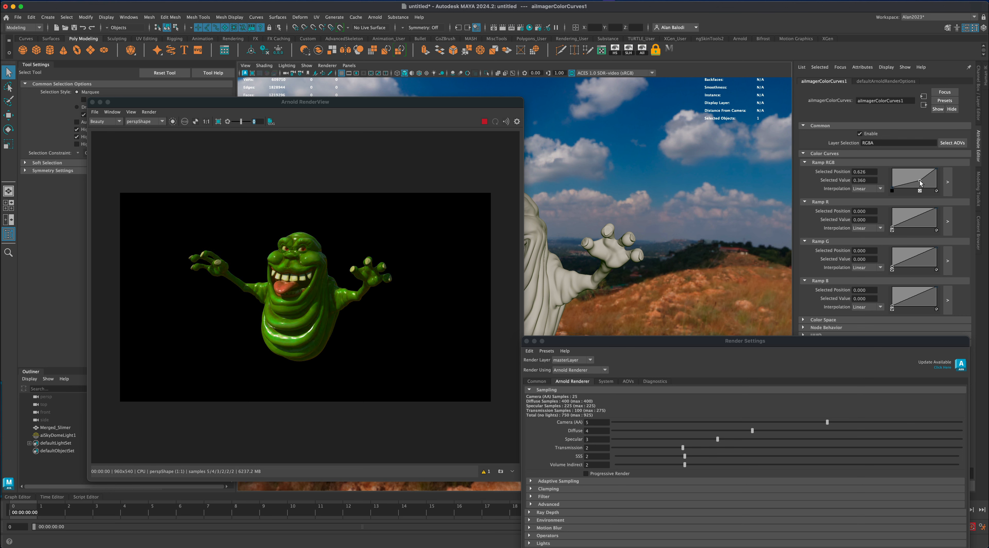
left_click(929, 179)
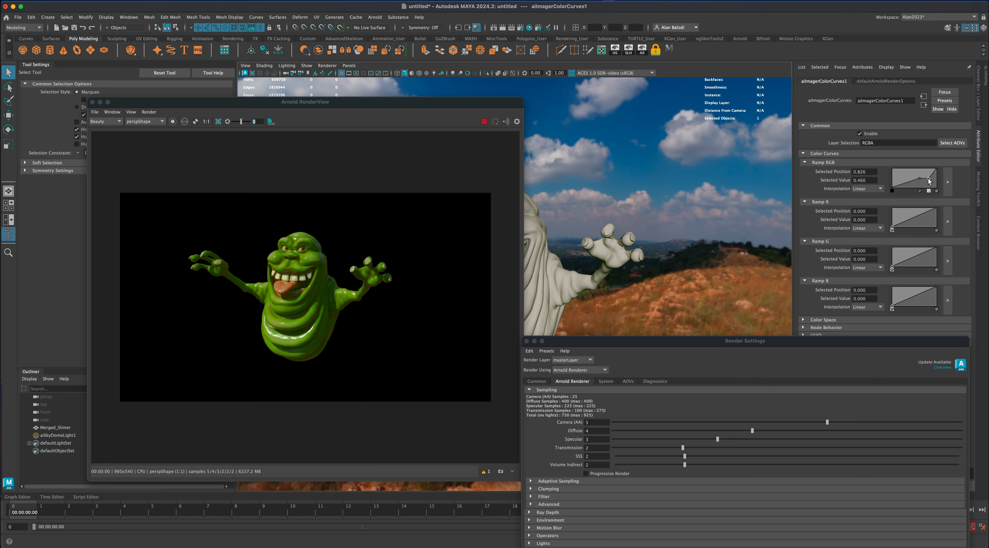
left_click(909, 184)
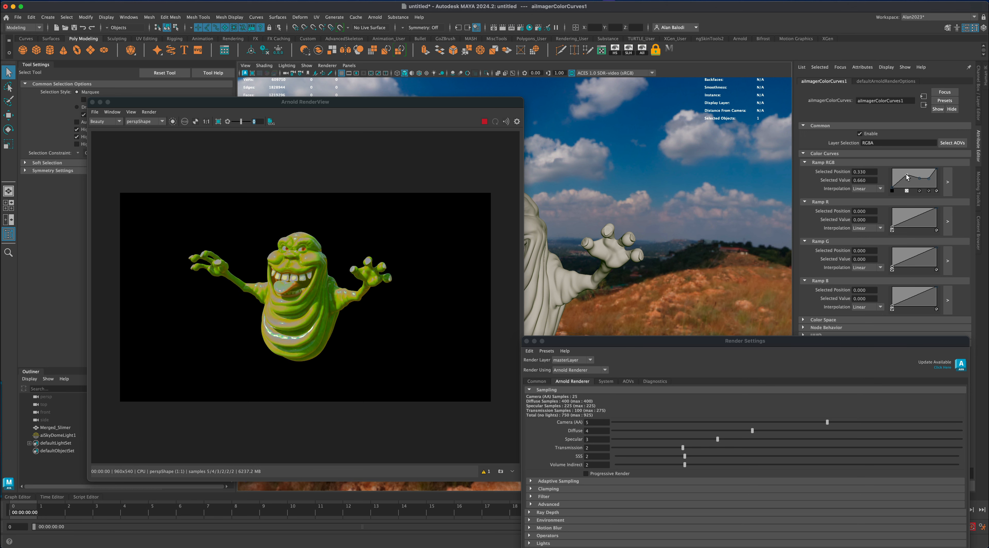
left_click_drag(909, 184, 909, 181)
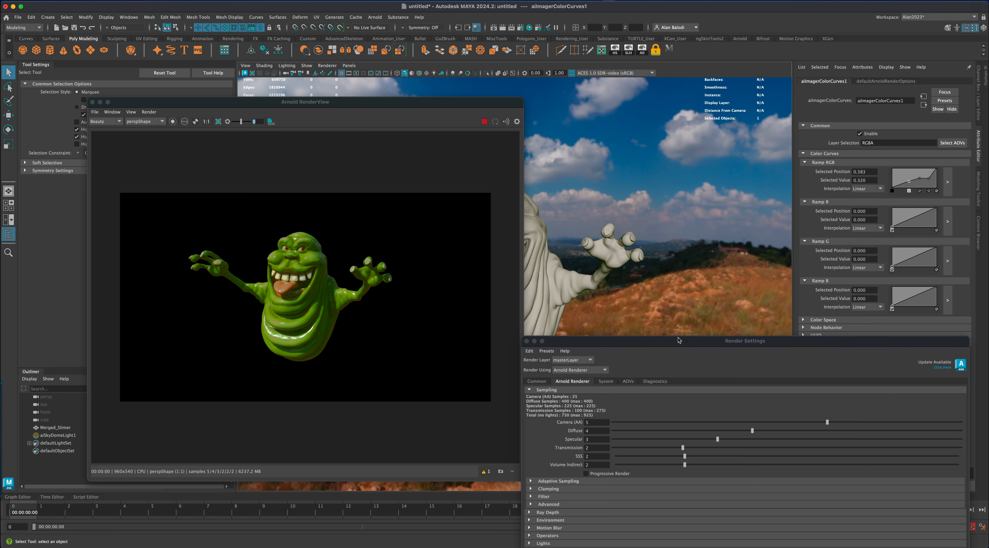
Step: Remove the Color Curves imager from the render settings
left_click_drag(679, 340, 672, 224)
right_click(557, 494)
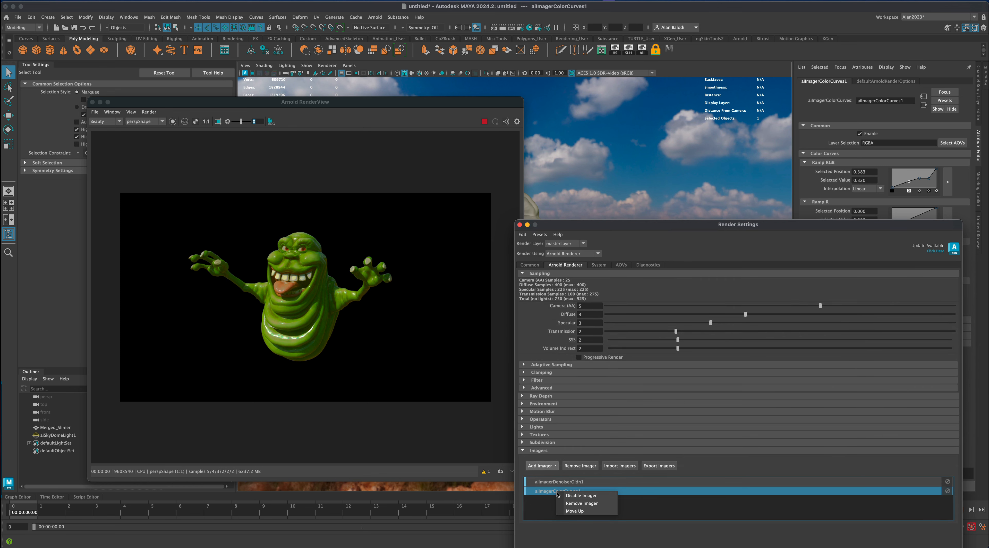
left_click(589, 507)
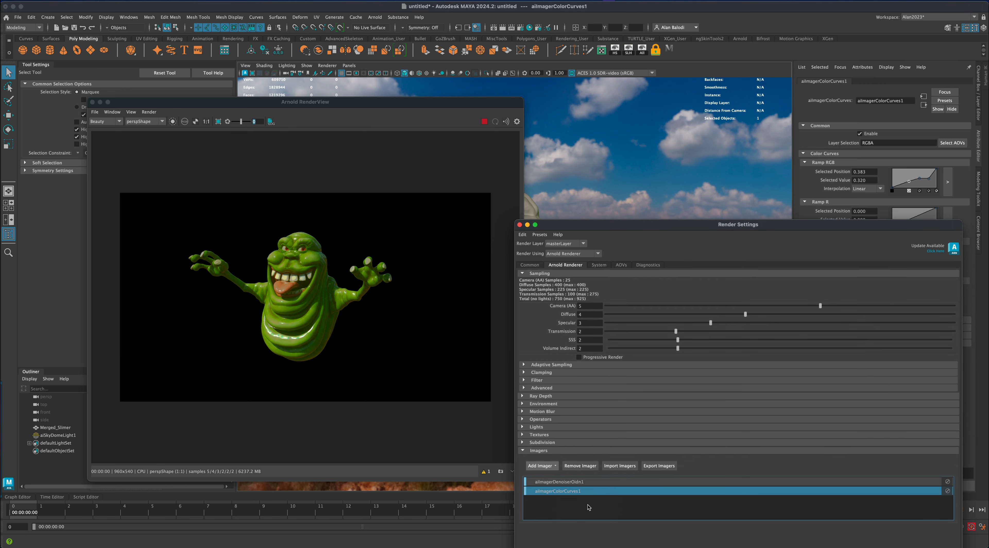
left_click_drag(626, 227, 605, 215)
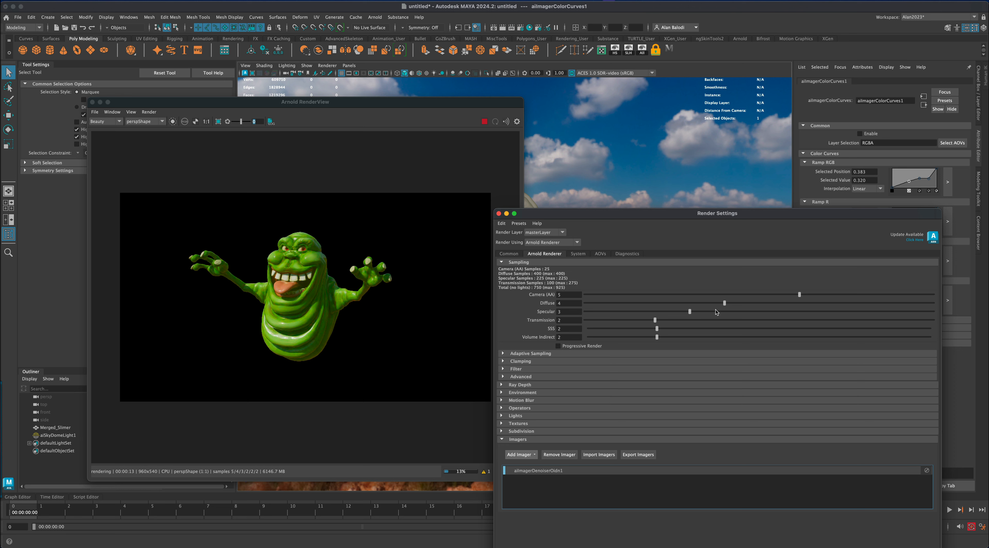
Step: Set the Camera (AA) samples to 3 and close the render settings and the render view
left_click(747, 294)
left_click(499, 214)
left_click(92, 102)
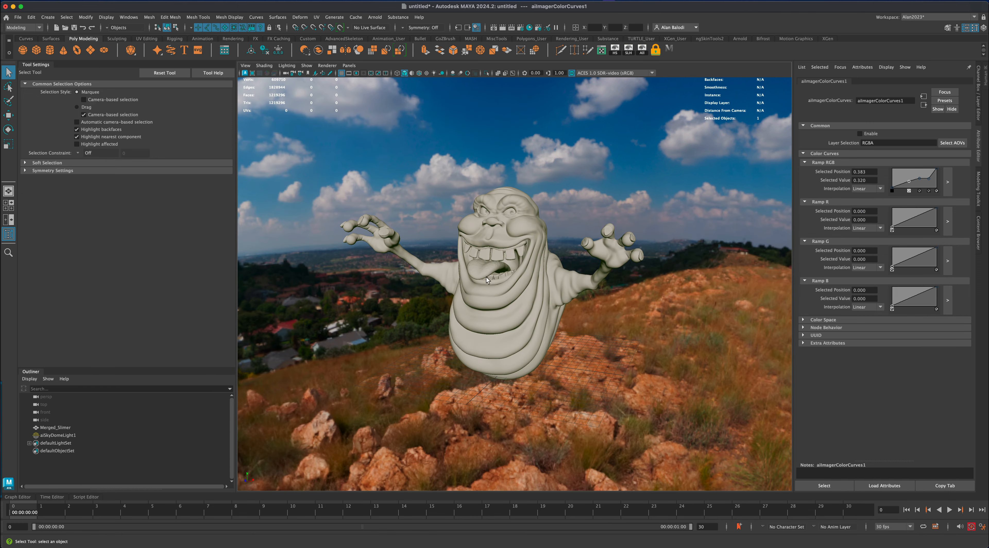
Step: Create an Arnold area light at the Slimer and scale it up to about the figure's width
left_click_drag(487, 276, 528, 337, "alt")
scroll(531, 333, "down", 6, "alt")
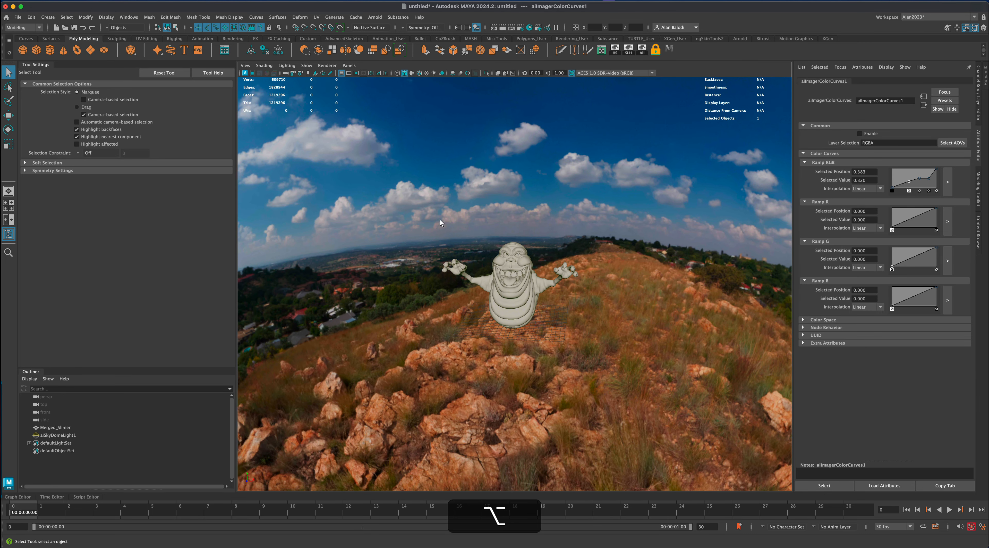
left_click(374, 17)
mouse_move(413, 71)
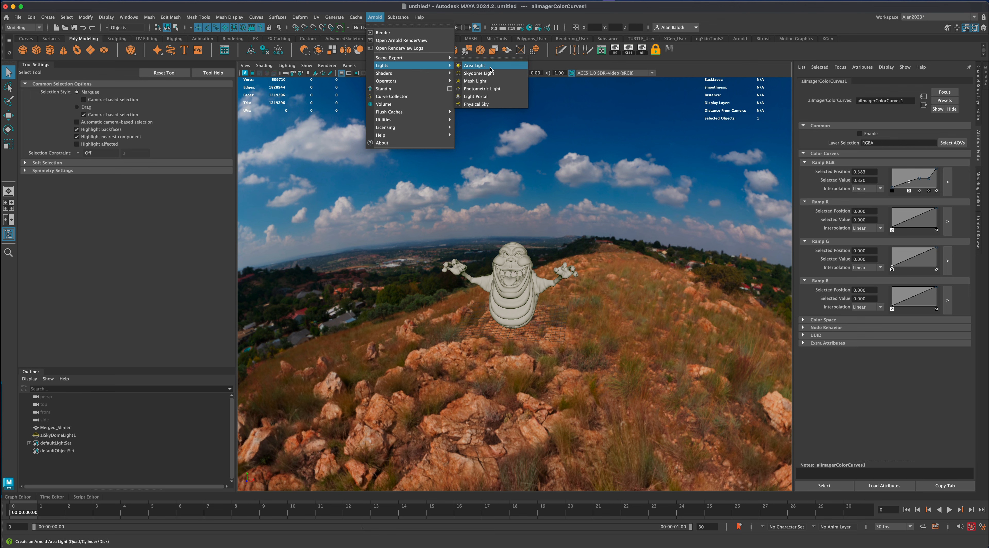
left_click(490, 69)
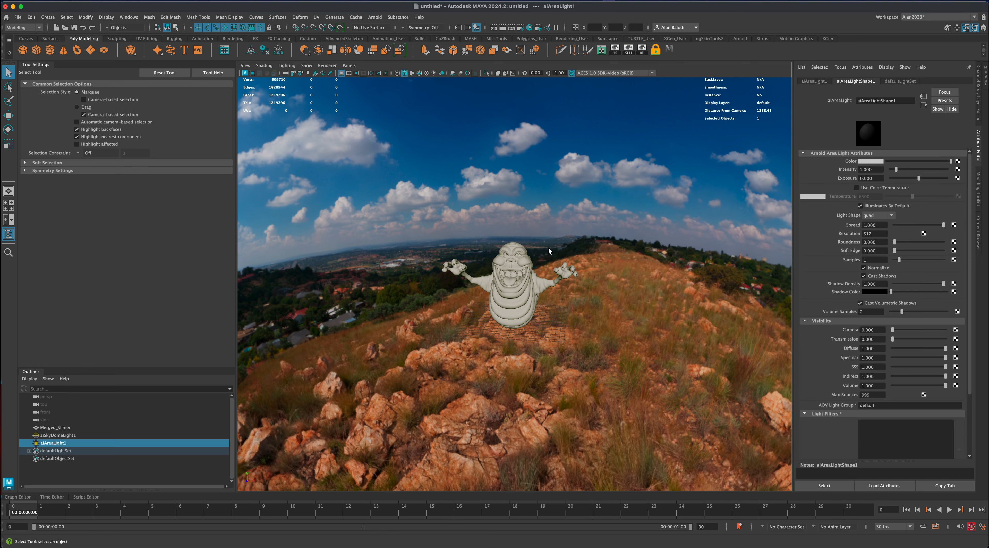
left_click(9, 144)
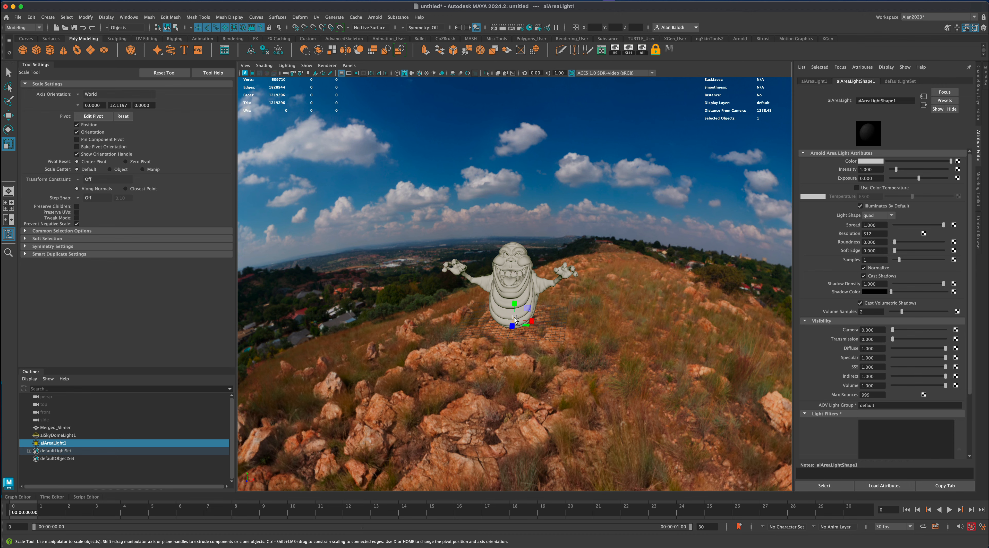
Step: Move the area light out in front of the Slimer and off to one side of the figure
key("w")
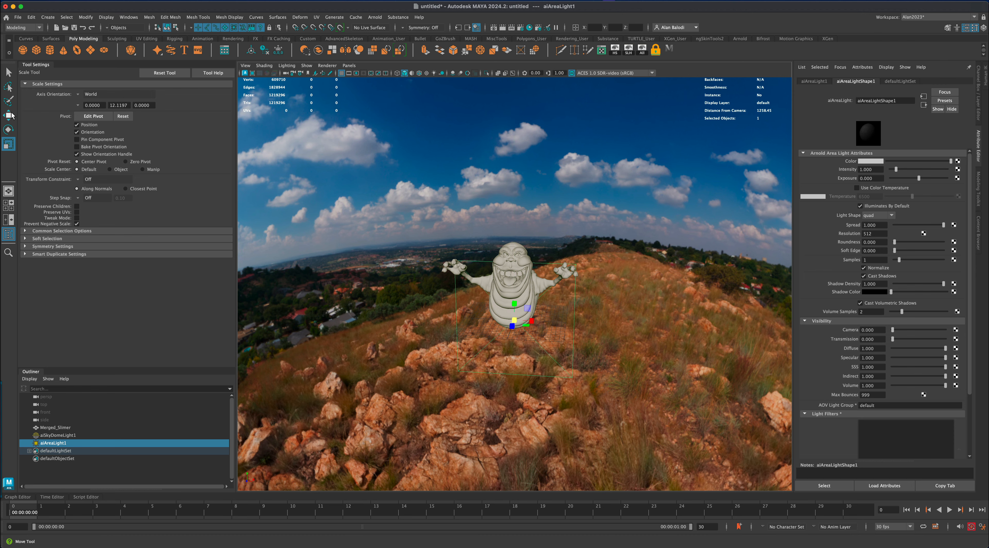
left_click_drag(437, 303, 384, 307, "alt")
left_click_drag(469, 367, 413, 266, "alt")
left_click_drag(349, 325, 420, 327, "alt")
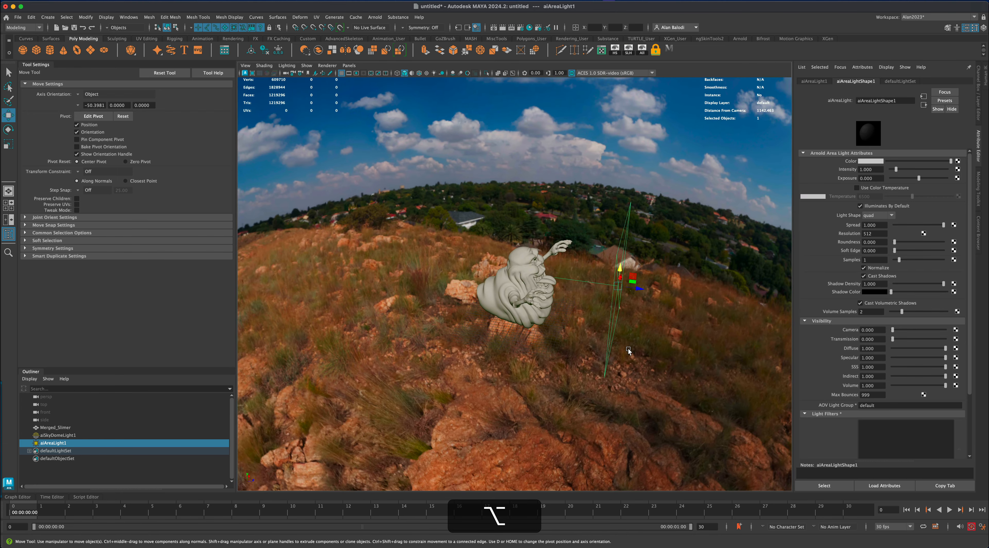
right_click_drag(628, 349, 607, 360, "alt")
left_click_drag(606, 360, 618, 287, "alt")
left_click_drag(655, 333, 632, 353, "alt")
middle_click_drag(633, 356, 589, 344, "alt")
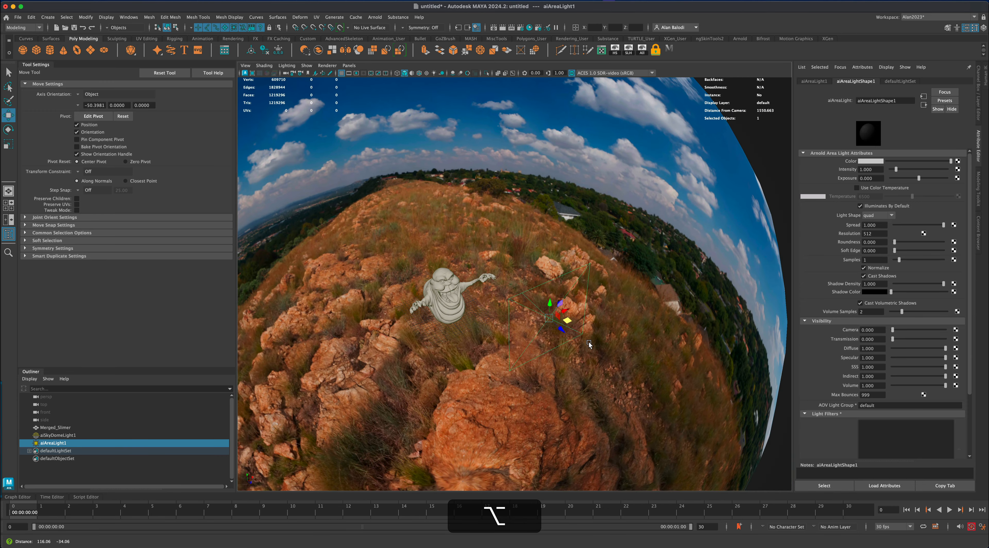
right_click_drag(566, 346, 579, 363, "alt")
left_click_drag(579, 364, 576, 335, "alt")
Step: Rotate the area light to aim at the Slimer and fine-tune its position beside the figure
left_click(8, 129)
left_click_drag(621, 371, 672, 324, "alt")
key("w")
scroll(672, 324, "down", 5, "alt")
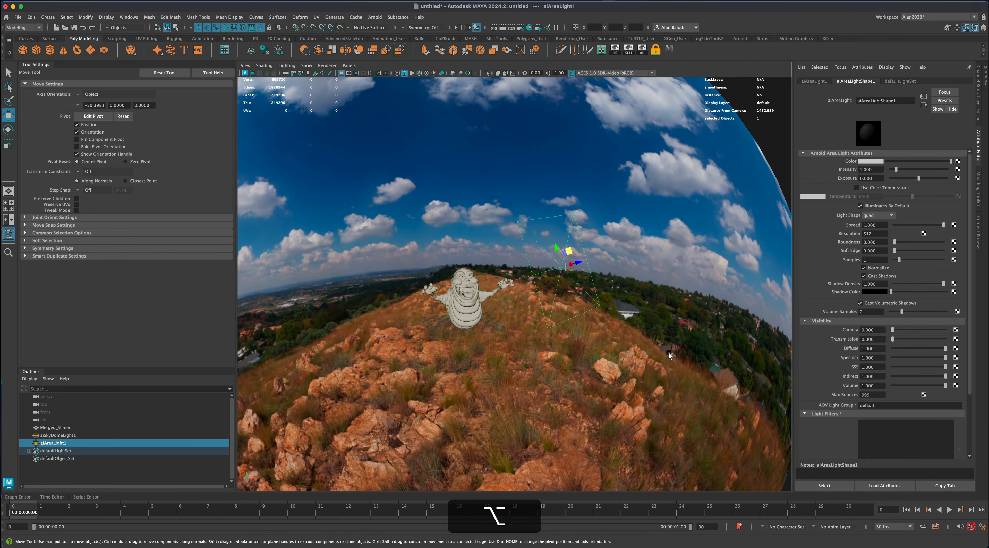
left_click_drag(456, 327, 455, 333, "alt")
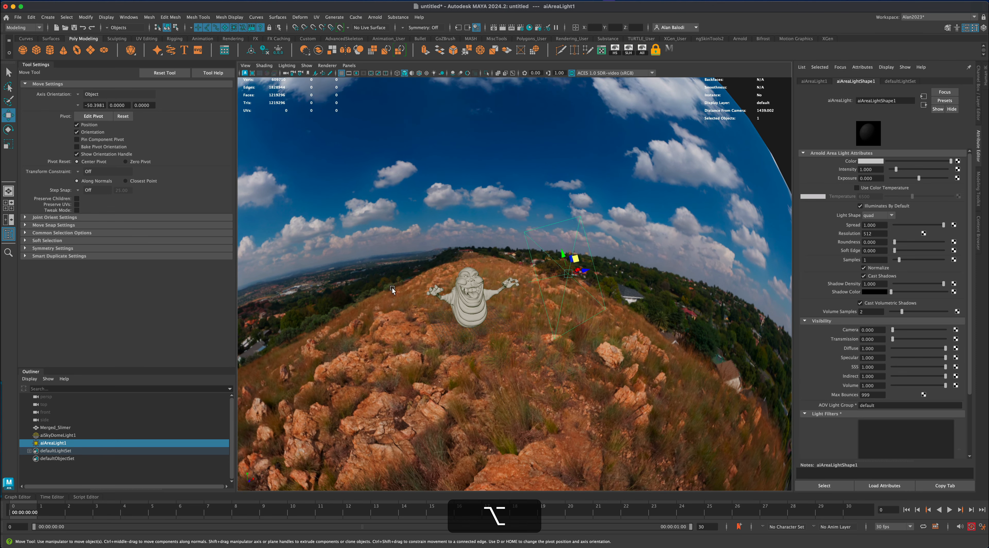
left_click_drag(443, 240, 390, 211, "alt")
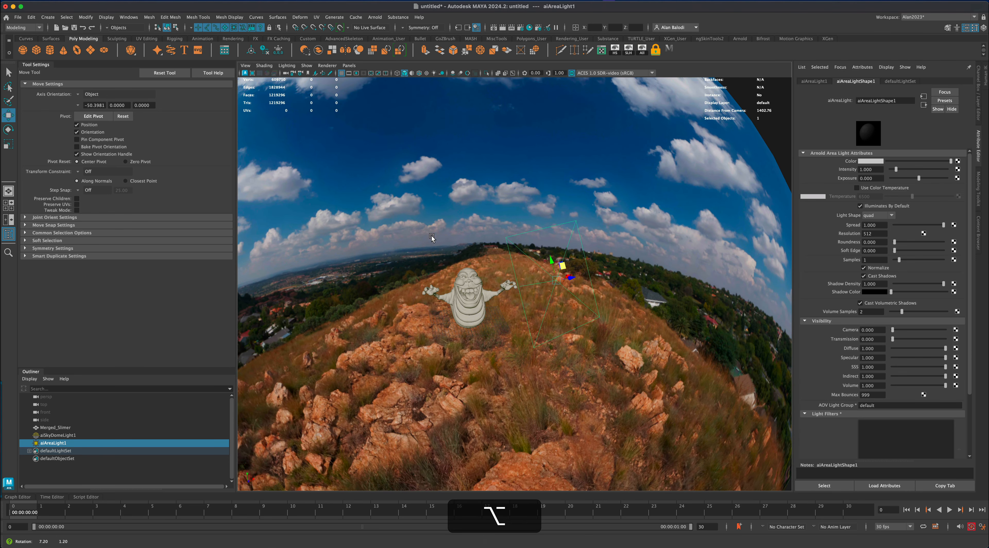
left_click_drag(424, 268, 393, 254, "alt")
right_click_drag(392, 254, 396, 335, "alt")
left_click_drag(396, 337, 378, 336, "alt")
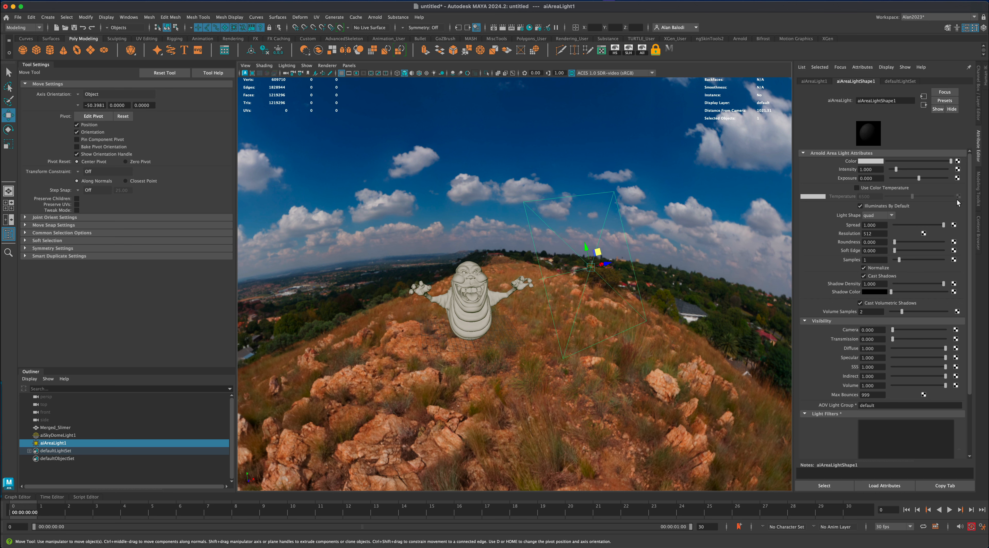
Step: Set the area light's samples to 4 and its volume samples to 4
left_click_drag(878, 261, 852, 260)
type("4")
left_click_drag(866, 312, 845, 313)
type("4")
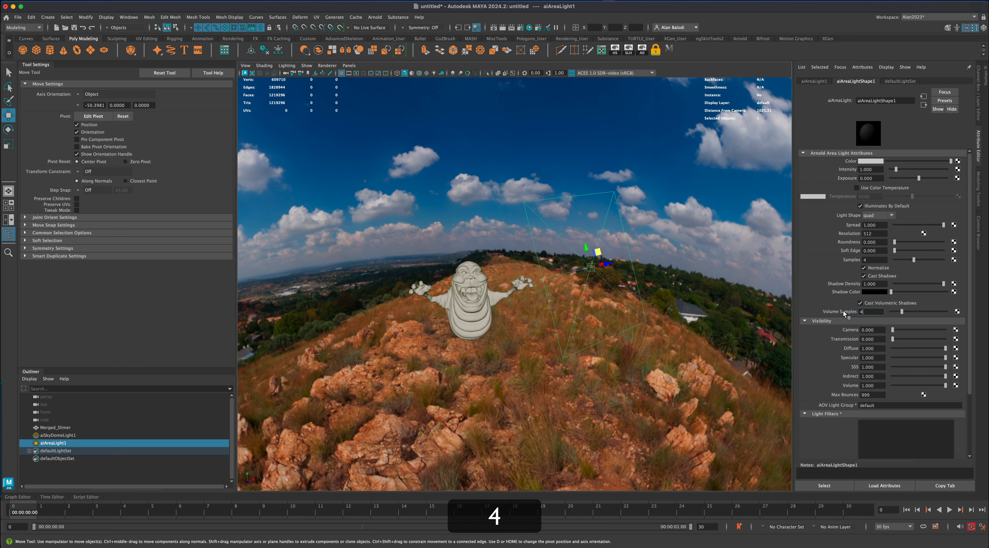
key("Return")
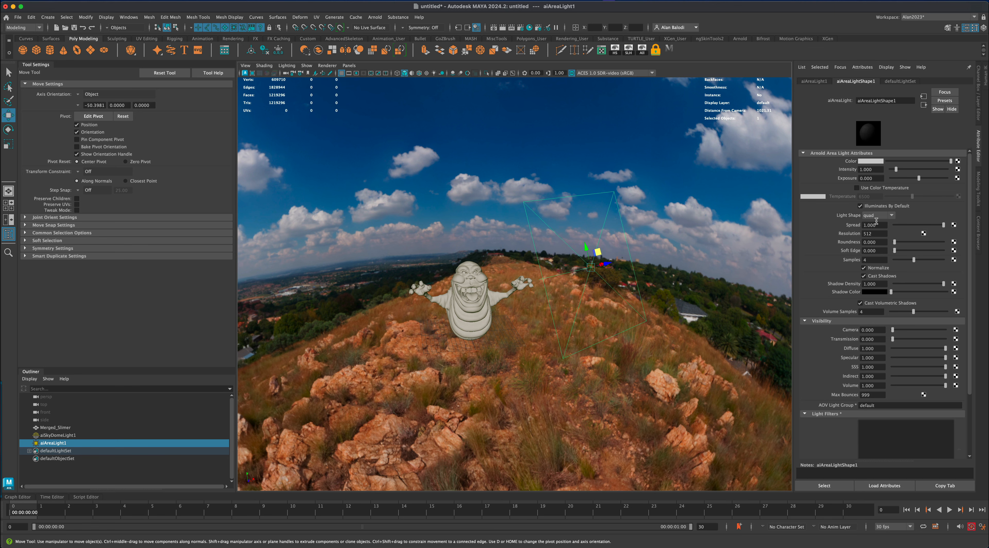
Step: Change the area light's shape to disk and scale the light up uniformly
left_click(892, 216)
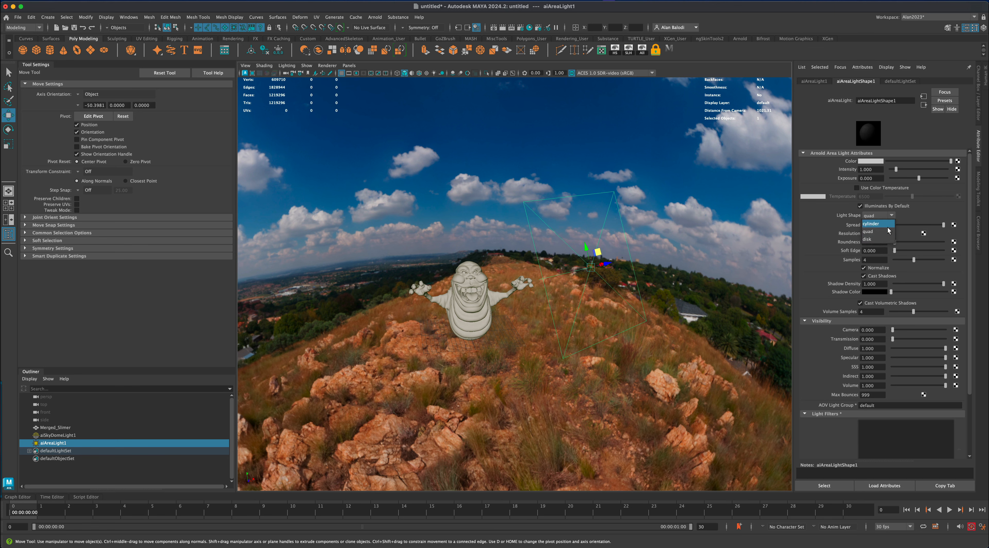
left_click(884, 240)
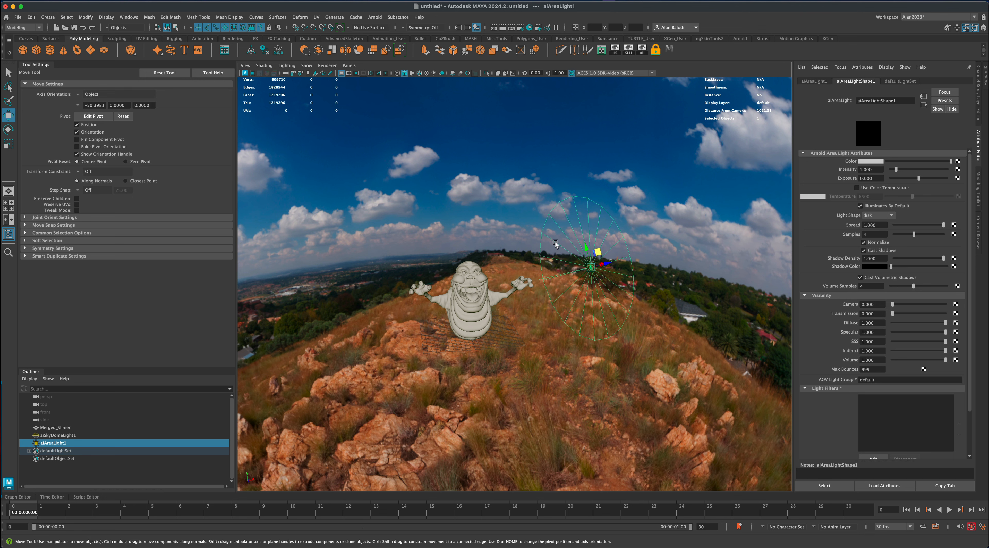
key("r")
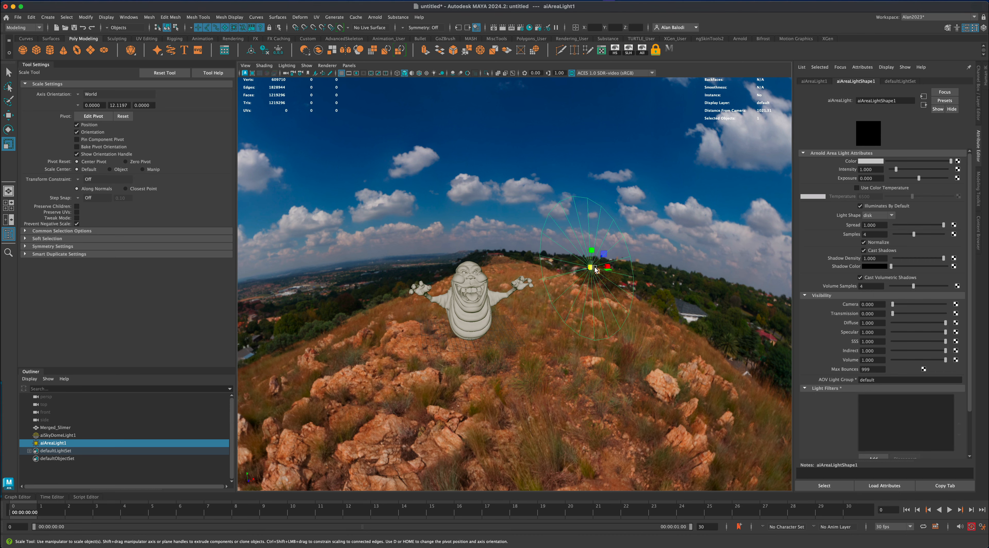
left_click_drag(591, 267, 640, 220)
scroll(494, 314, "up", 5)
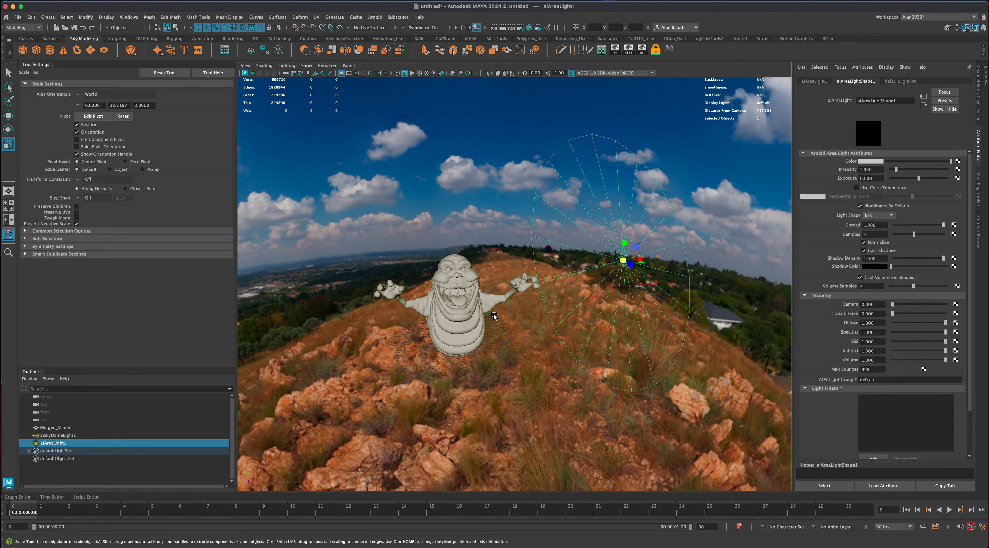
mouse_move(482, 324)
left_mouse_down("alt")
mouse_move(493, 275)
mouse_move(485, 305)
left_mouse_up("alt")
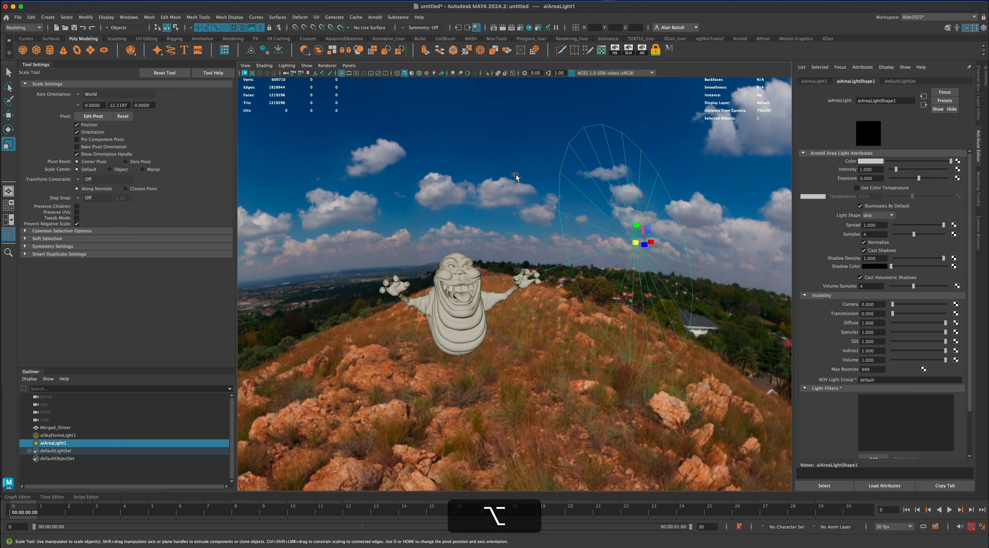
Step: Render the Slimer with the new area light in Arnold RenderView and move the render window clear of the light
left_click(375, 17)
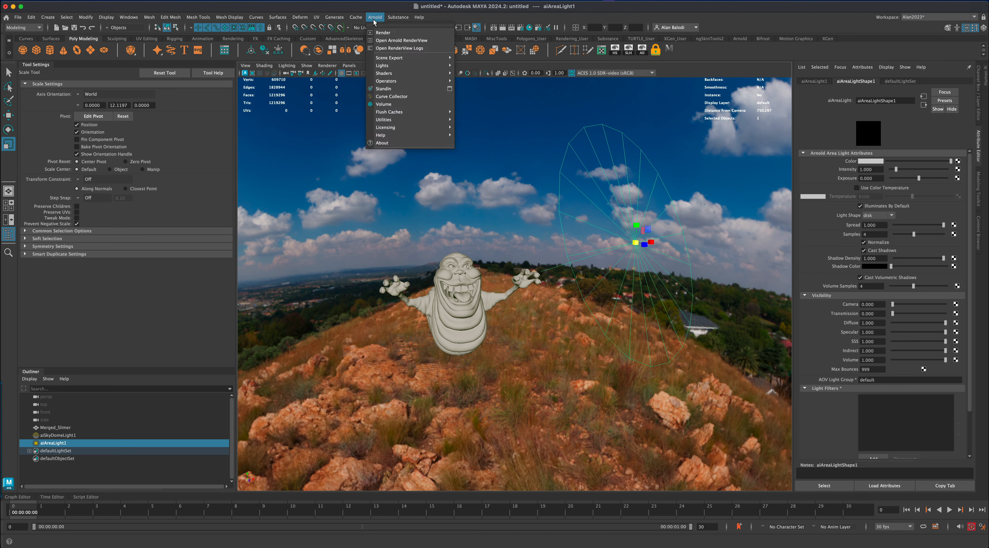
left_click(383, 33)
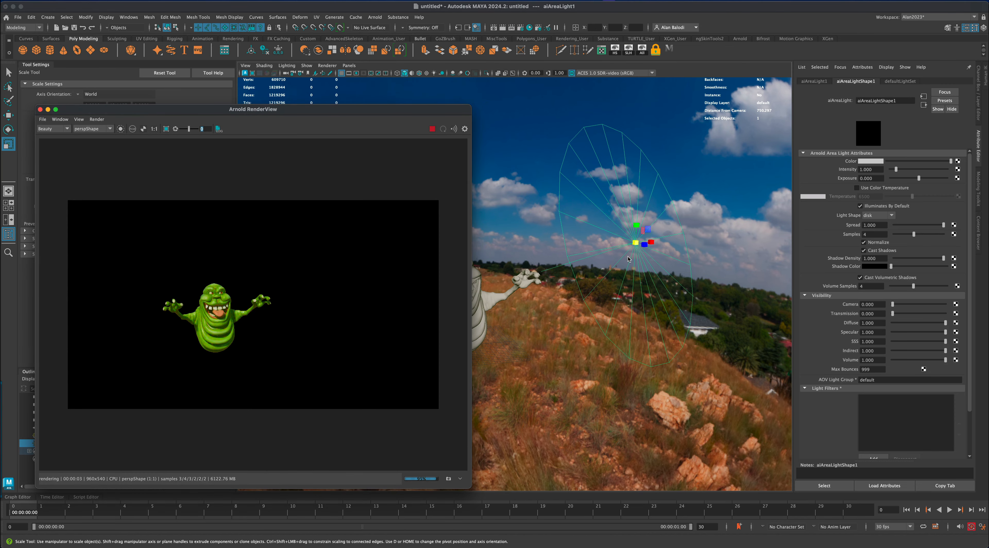
left_click_drag(385, 115, 360, 105)
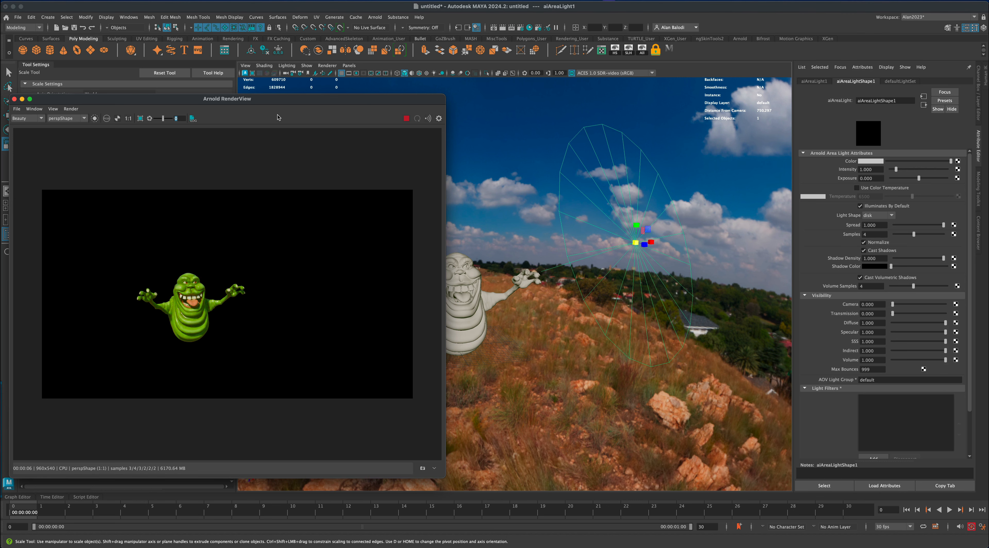
Step: Open the Light Editor and disable the sky dome light
left_click_drag(279, 99, 317, 86)
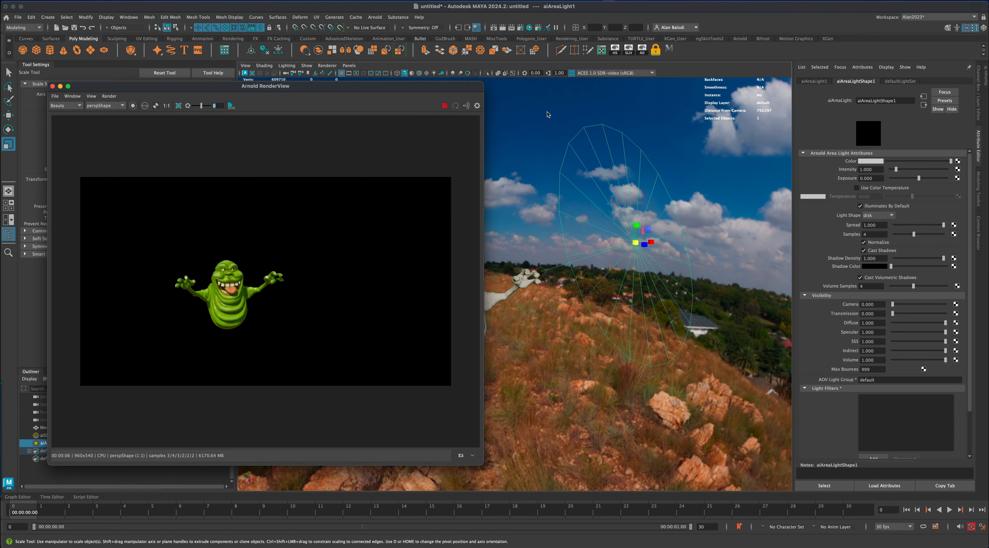
left_click(548, 30)
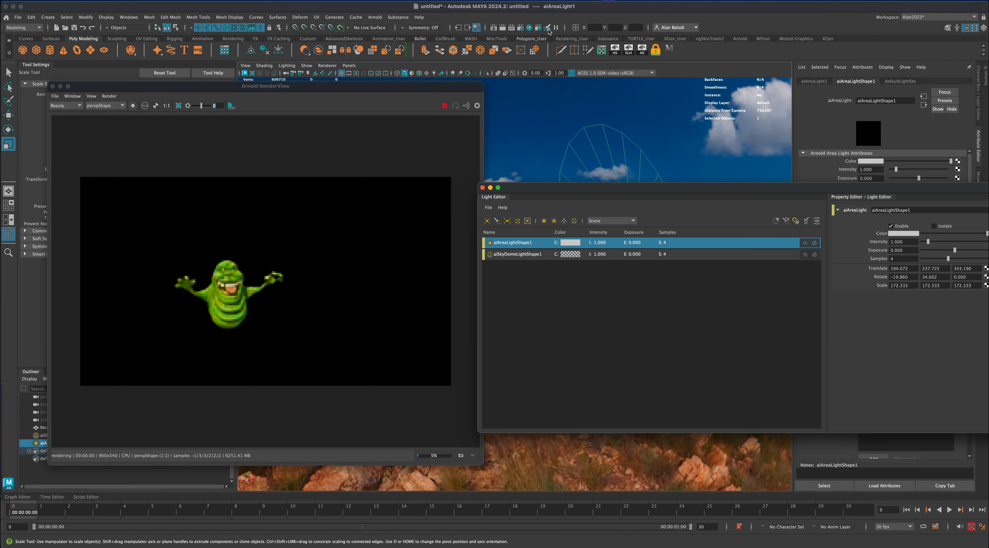
left_click_drag(585, 195, 533, 317)
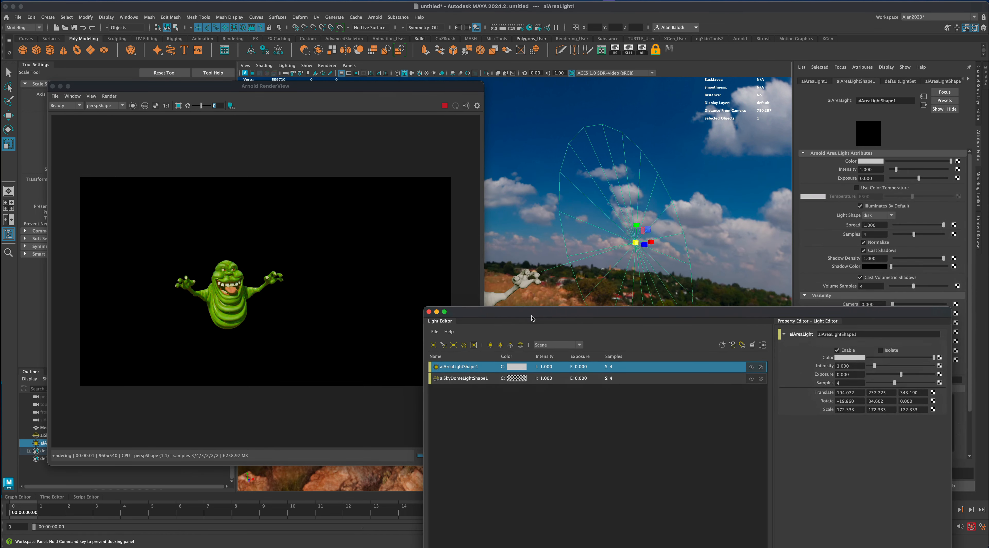
left_click(460, 379)
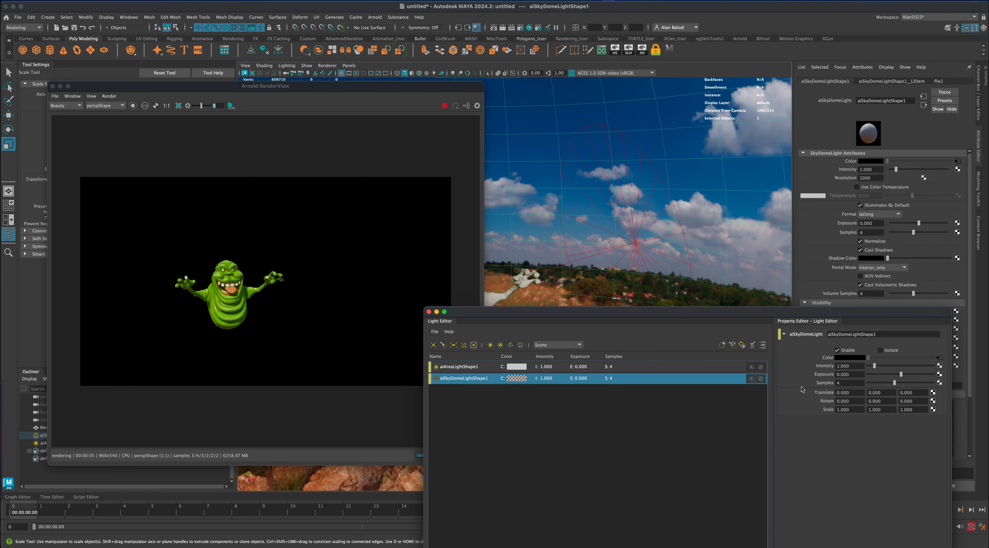
left_click(837, 350)
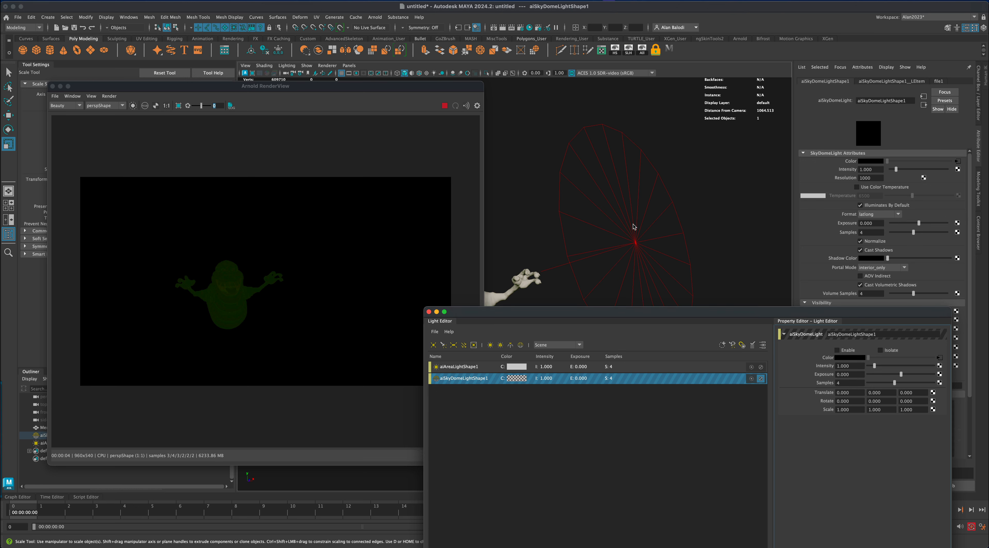
Step: Try intensities of 5000 and 50000 on the area light with the sky dome disabled
left_click(465, 367)
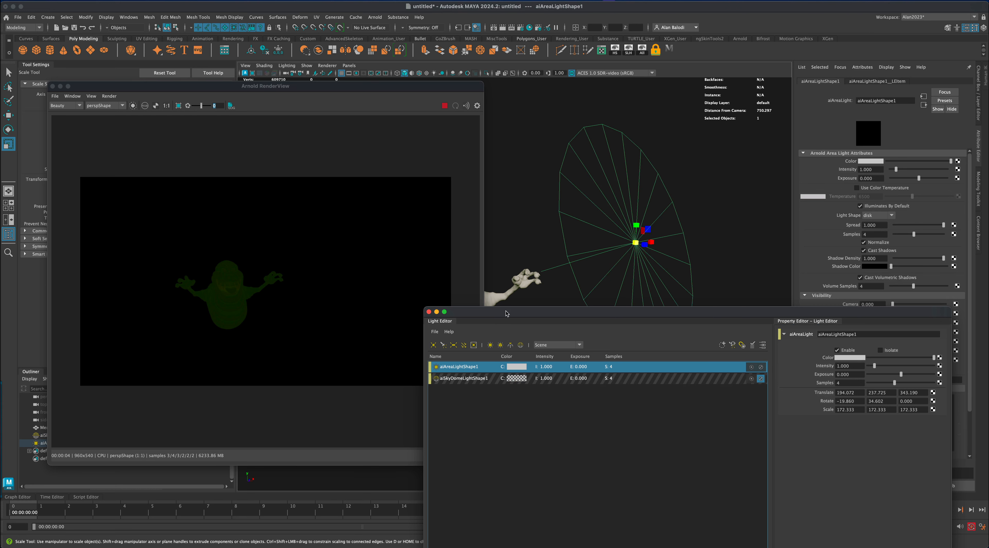
left_click_drag(507, 313, 499, 326)
left_click(844, 379)
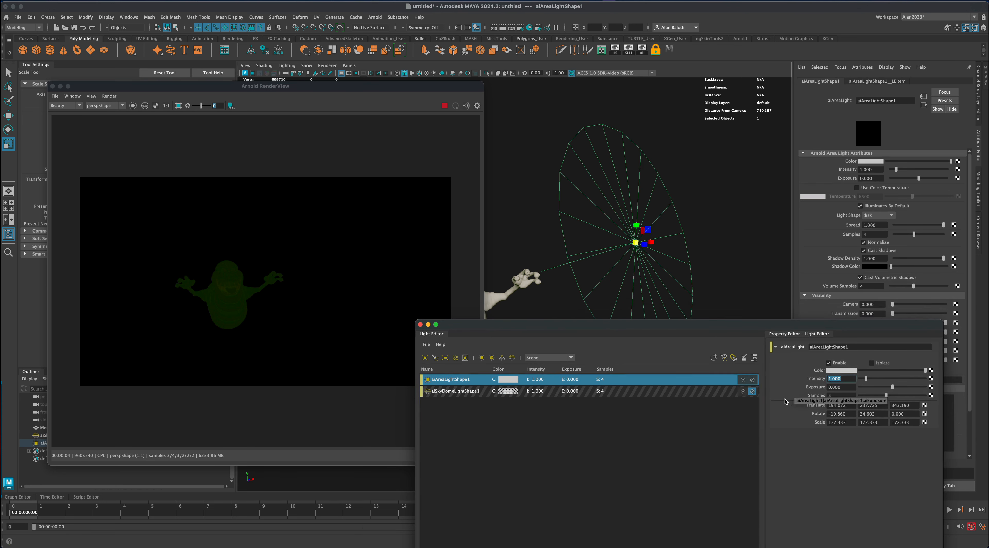
left_click_drag(866, 379, 908, 380)
left_click(842, 378)
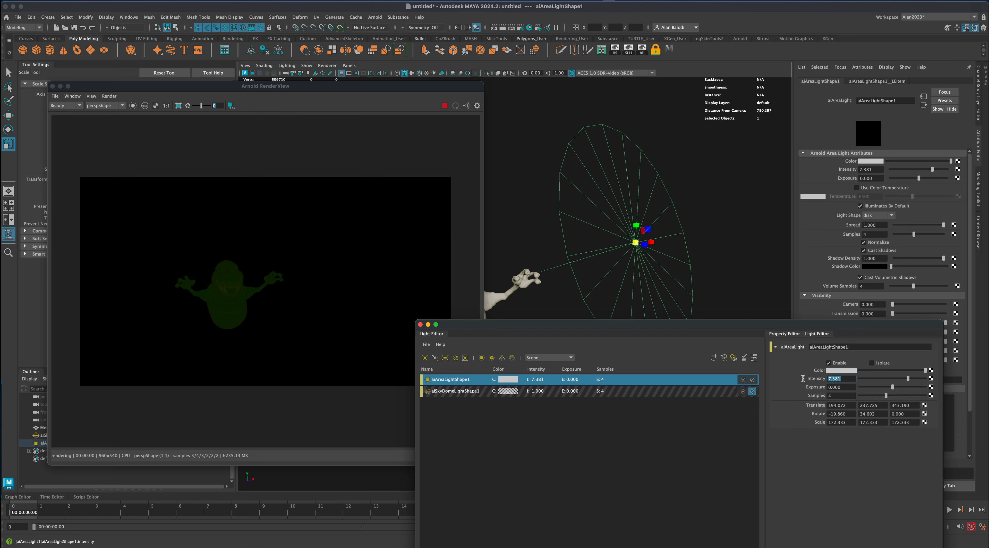
type("500")
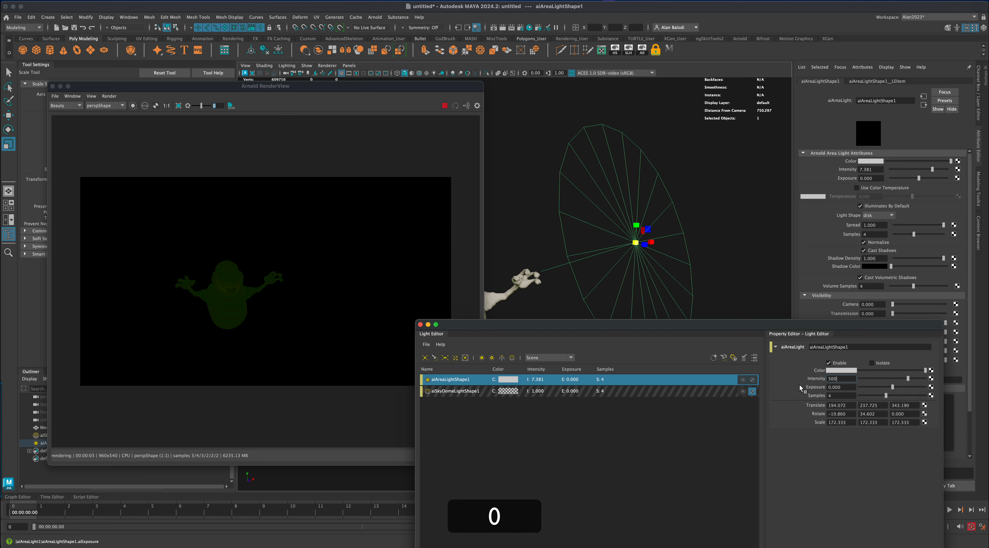
type("0")
key("Return")
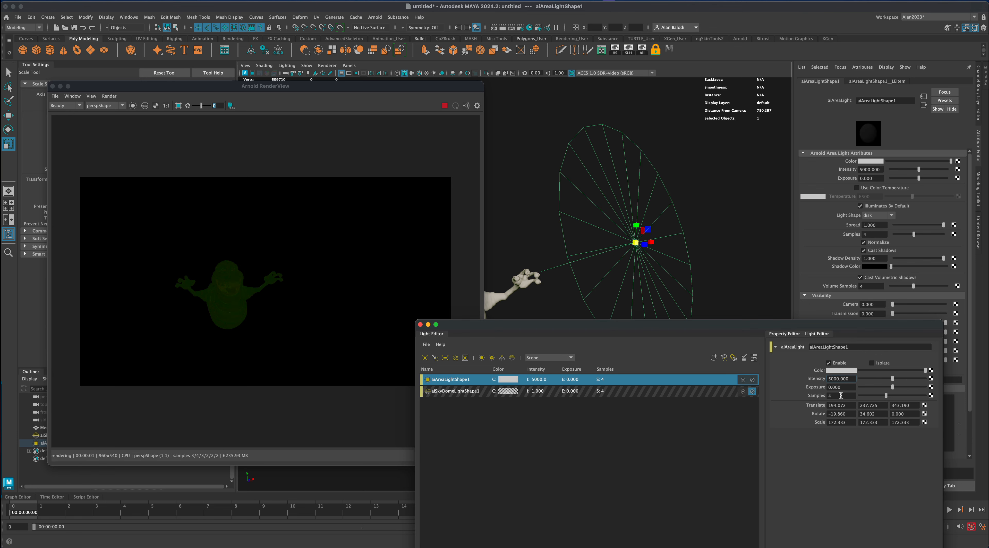
type("0")
key("Return")
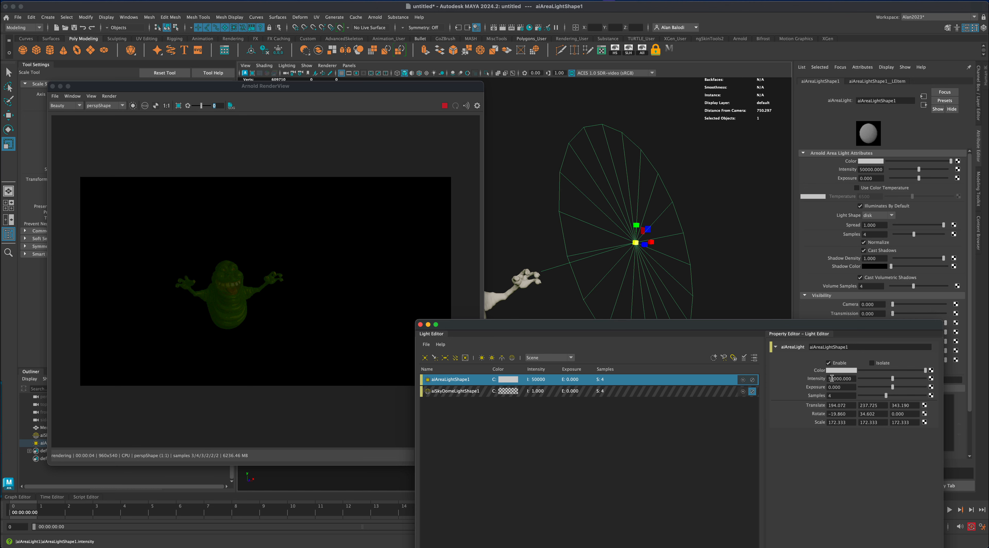
Step: Set the area light's intensity to 900000
left_click_drag(853, 379, 824, 379)
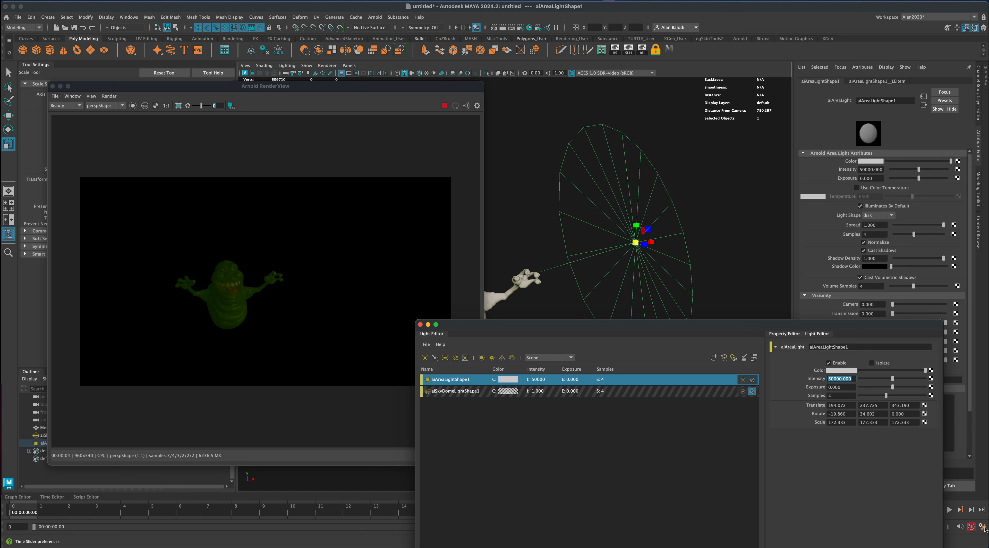
left_click(852, 378)
left_click_drag(855, 379, 817, 375)
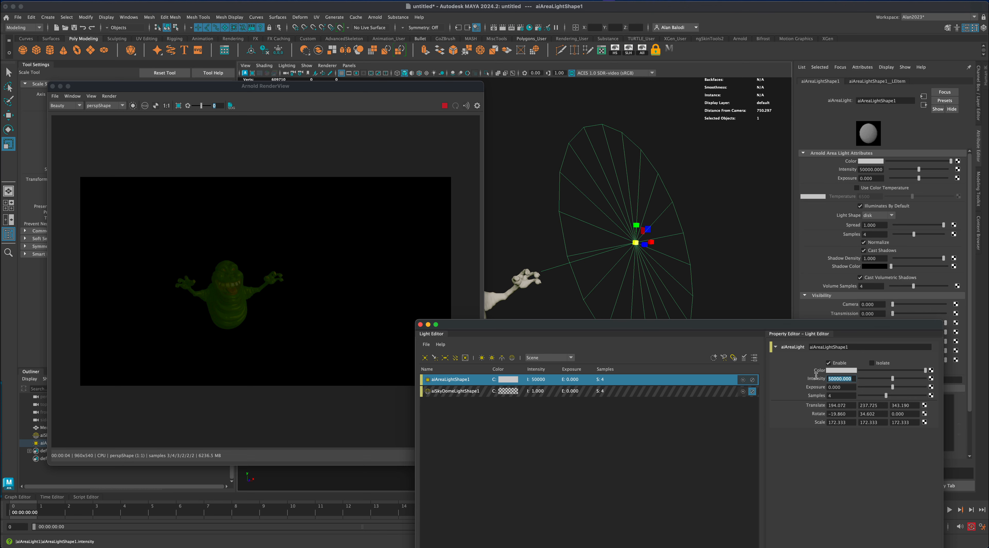
left_click(853, 379)
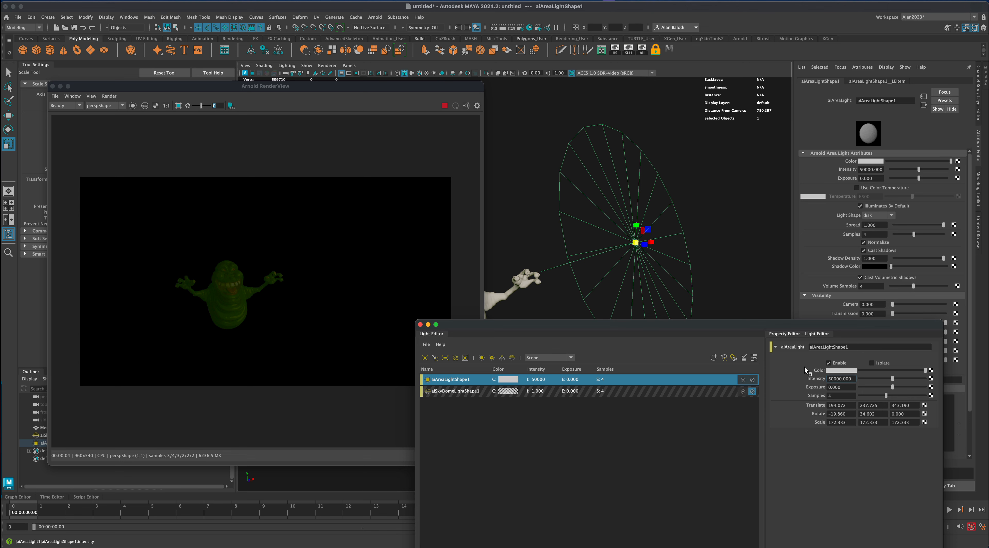
type("9")
key("Return")
left_click(834, 378)
type("0")
key("Return")
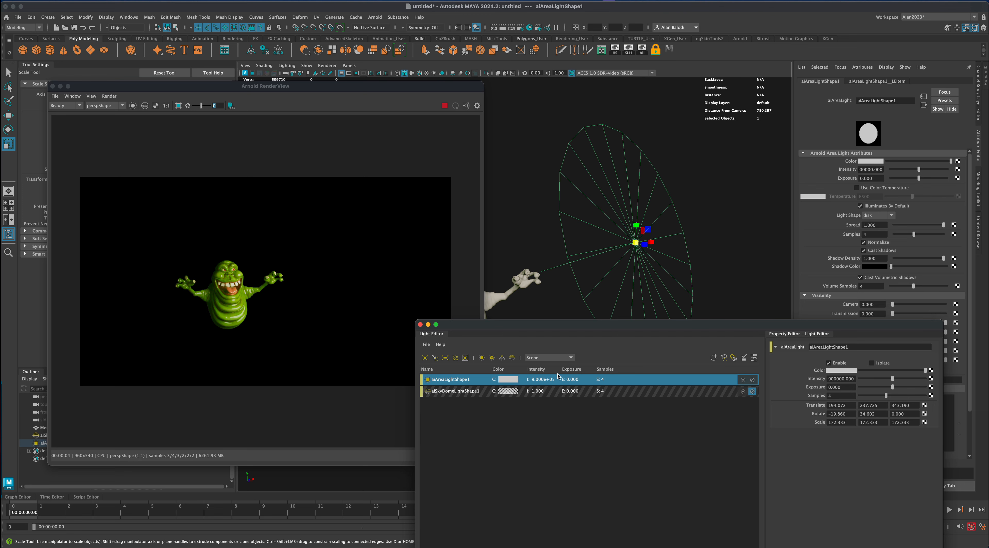
Step: Move the render and light windows clear of the Slimer and set the Move tool's axis orientation to World
left_click_drag(580, 333, 580, 324)
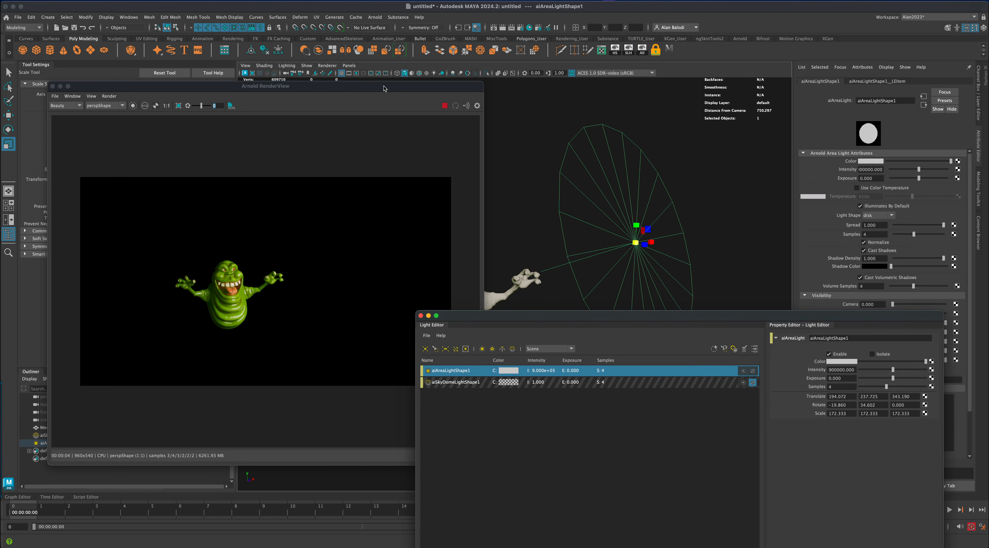
left_click_drag(384, 89, 410, 351)
left_click_drag(519, 316, 614, 386)
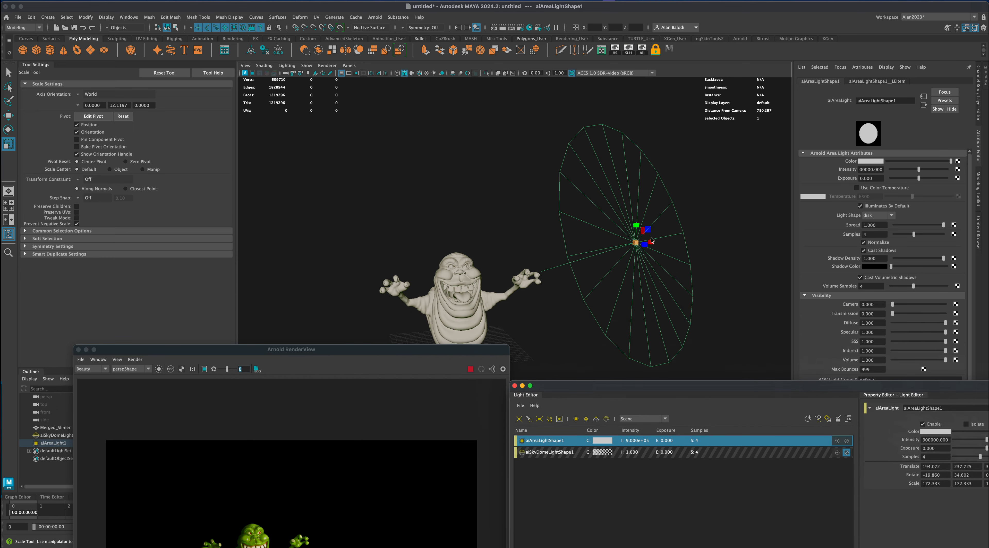
left_click(8, 116)
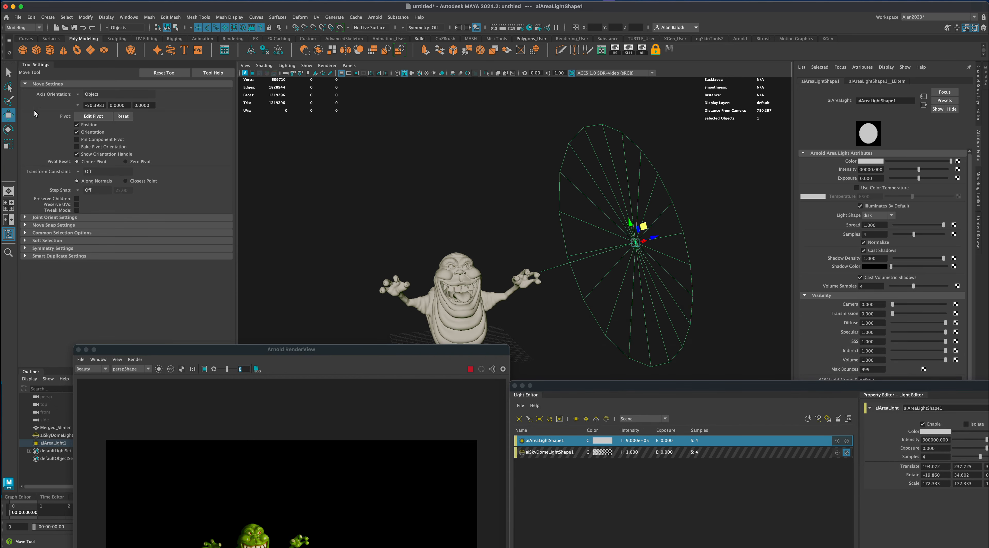
left_click(115, 94)
left_click(93, 103)
Step: Duplicate the area light and move the copy behind the Slimer, diagonally opposite the original light
left_click_drag(450, 224, 433, 200, "alt")
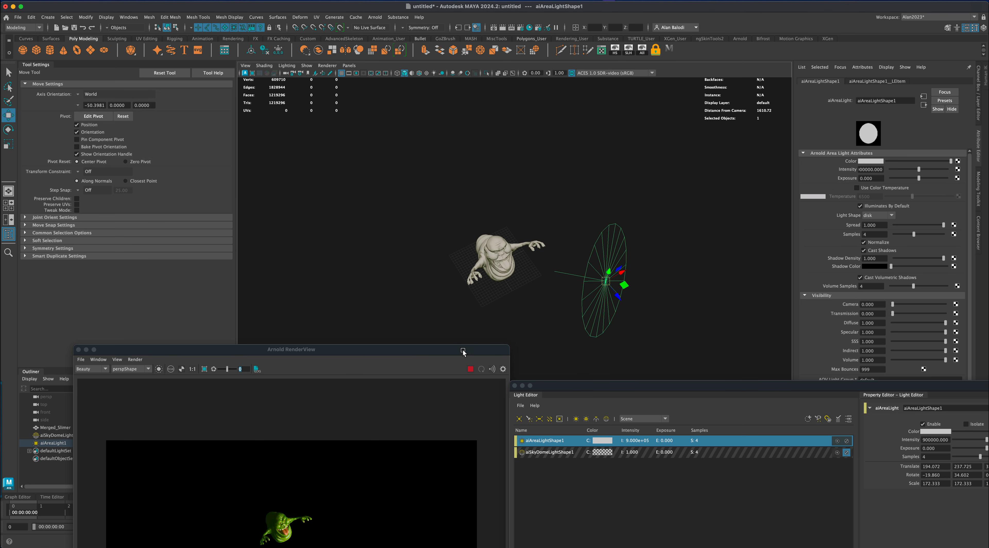
left_click_drag(463, 352, 517, 369)
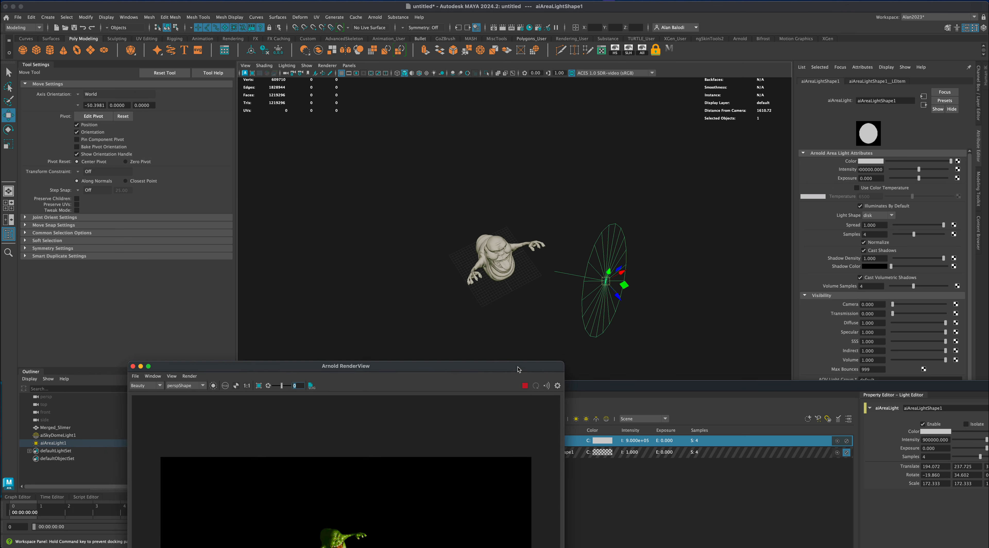
left_click(59, 446)
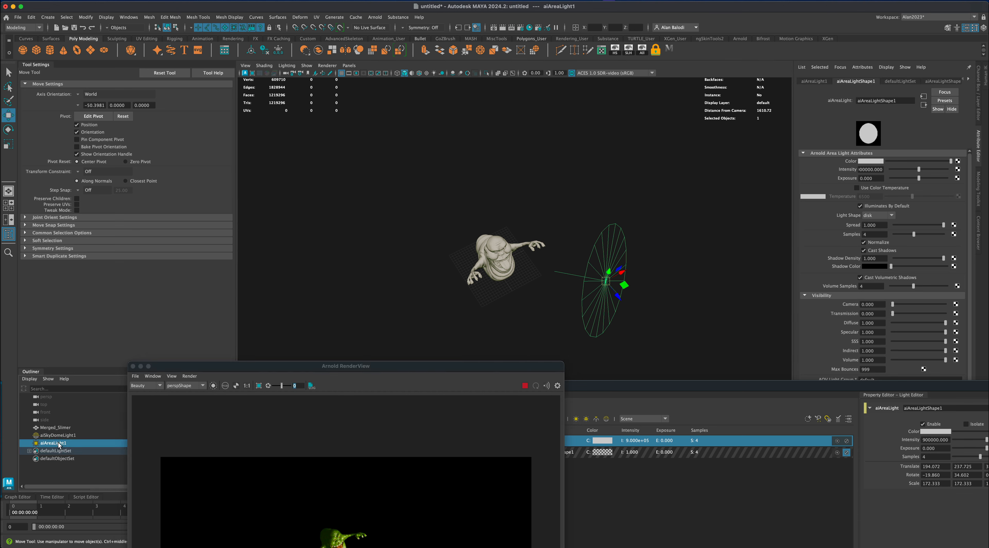
key("super+d")
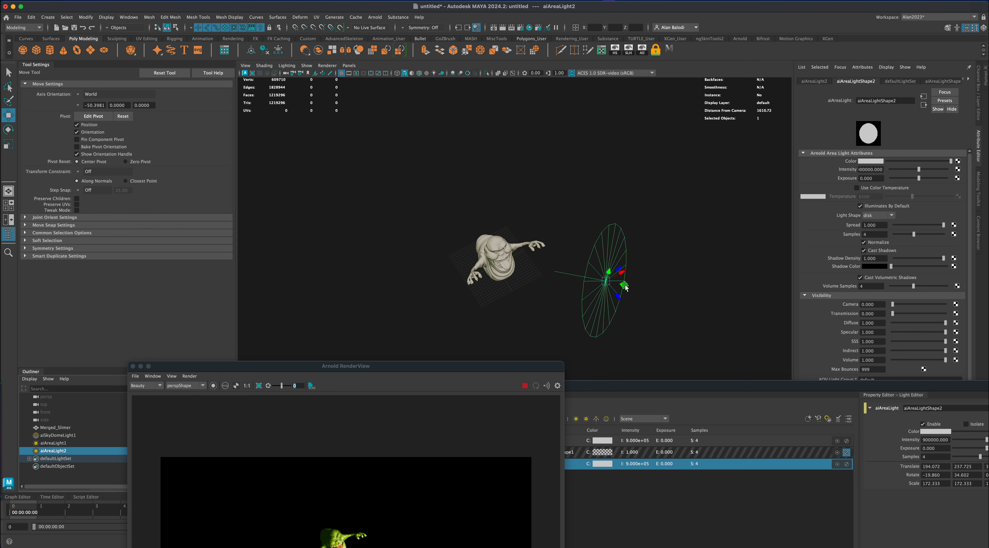
left_click_drag(626, 285, 472, 212)
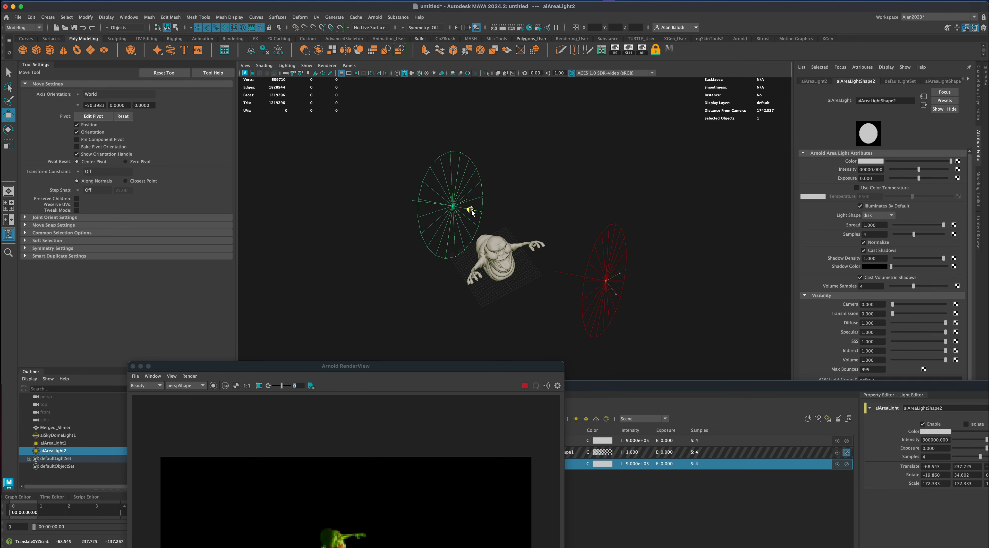
Step: Rotate the second area light about the world Y axis to about 215° so it faces the Slimer, and adjust its position
key("e")
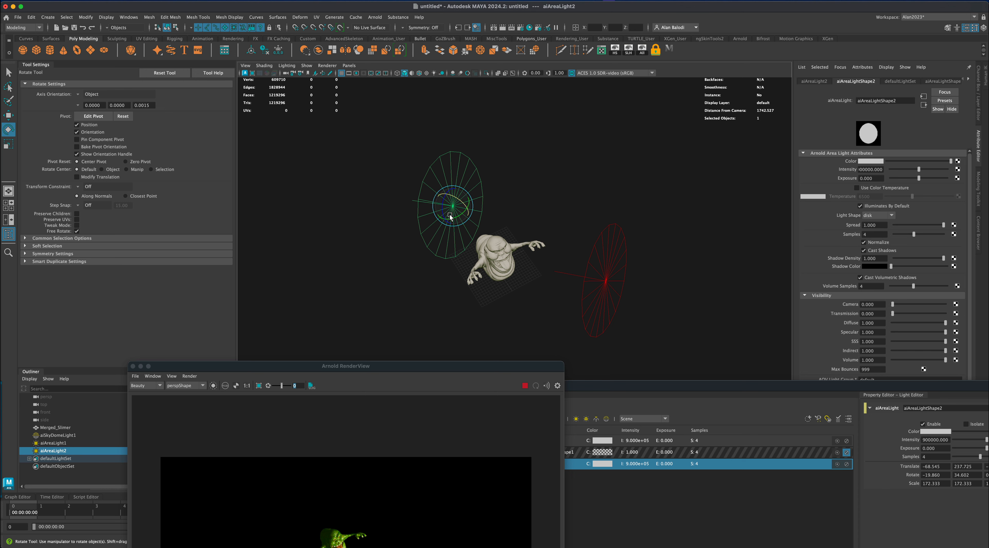
left_click(83, 94)
left_click(92, 101)
left_click_drag(453, 221, 424, 211)
left_click(9, 115)
Step: Examine the Slimer's live render under both area lights from several viewing angles and distances
left_click_drag(362, 364, 217, 221)
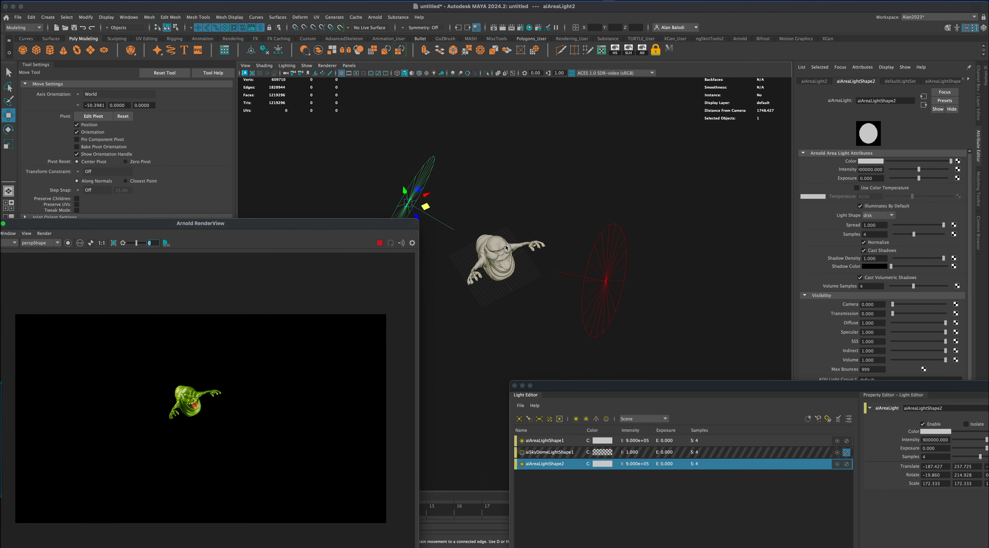
left_click_drag(506, 312, 504, 309, "alt")
right_click_drag(503, 306, 555, 336, "alt")
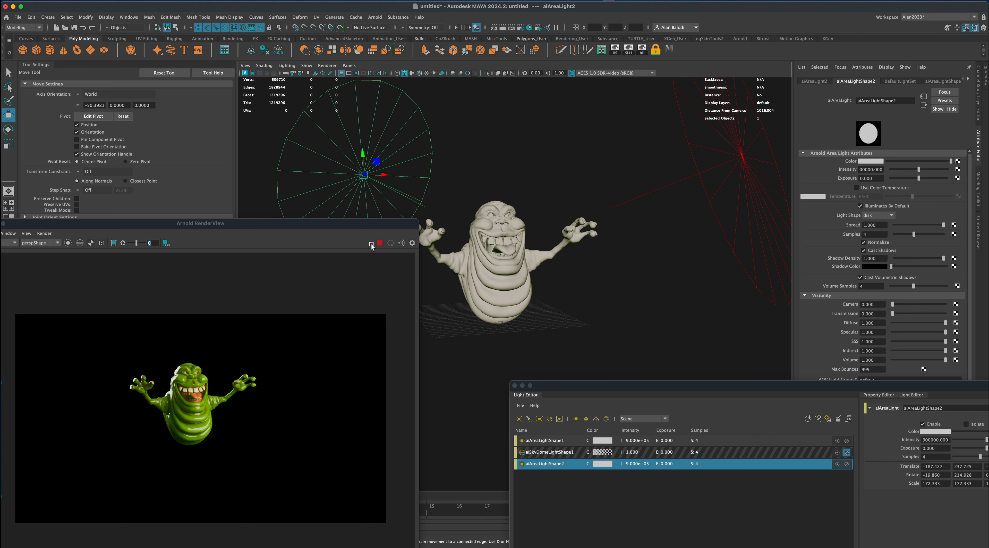
mouse_move(418, 195)
left_mouse_down("alt")
mouse_move(457, 196)
mouse_move(430, 187)
left_mouse_up("alt")
right_click_drag(584, 307, 531, 313, "alt")
middle_click_drag(532, 313, 552, 294, "alt")
left_click_drag(552, 293, 541, 299, "alt")
right_click_drag(541, 299, 623, 302, "alt")
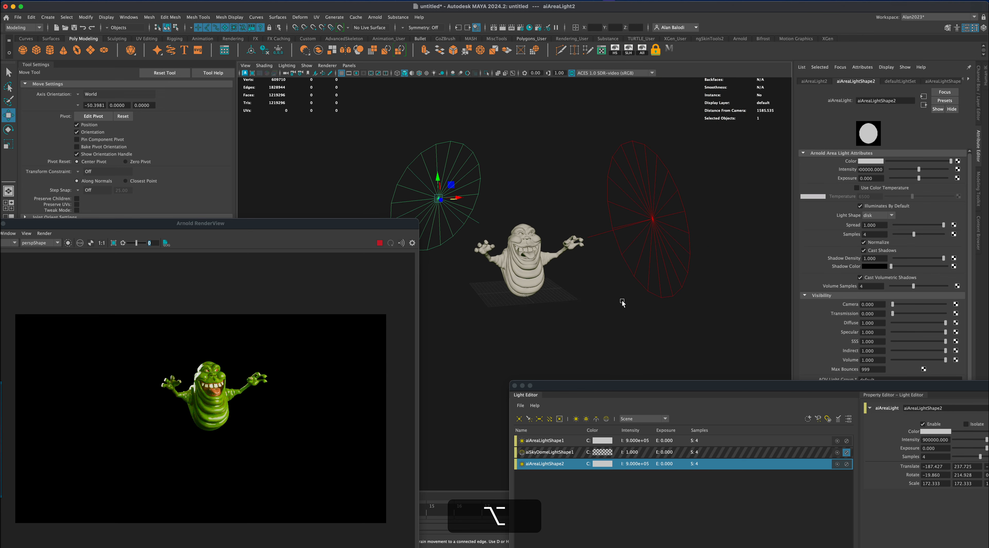
Step: Select the first area light and duplicate it to make a third light
left_click(652, 223)
left_click_drag(209, 227, 584, 389)
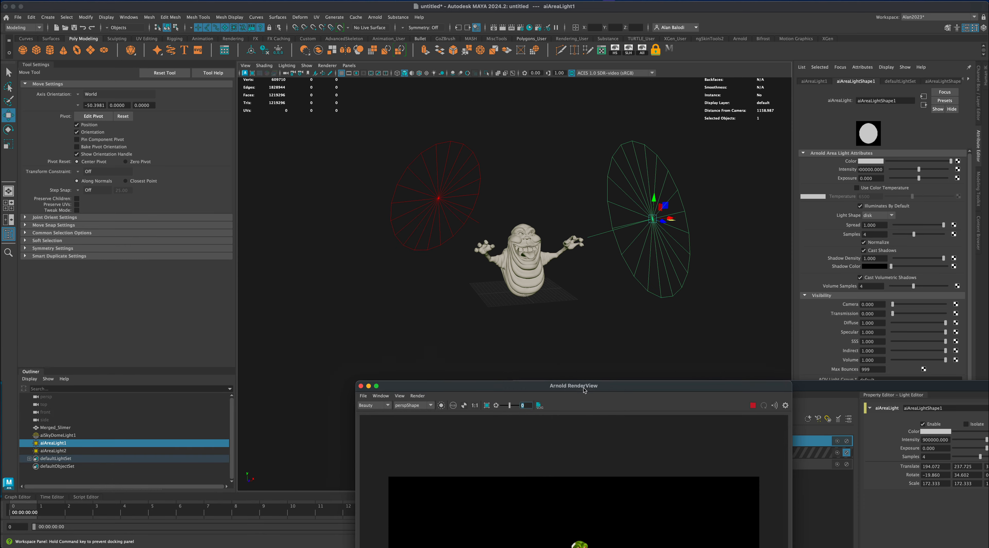
left_click(62, 445)
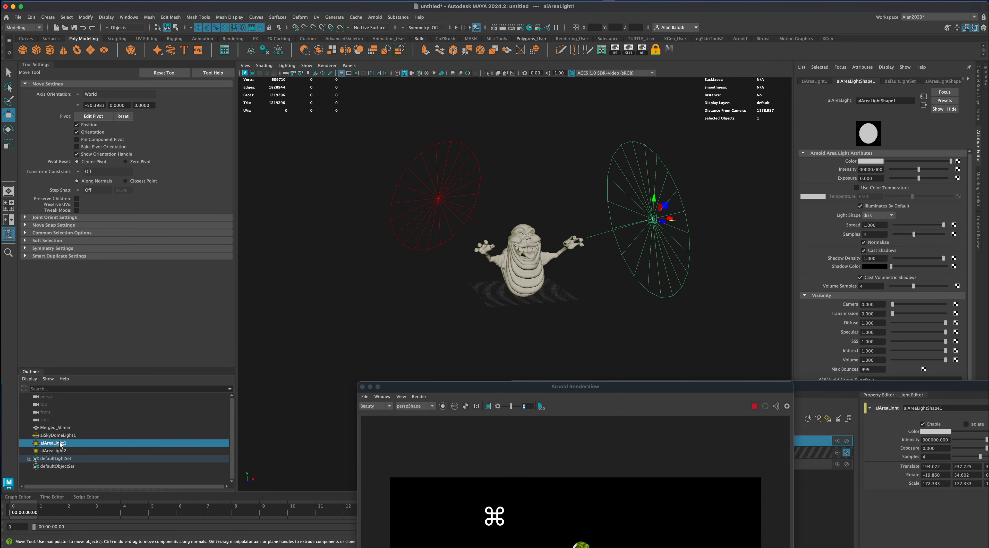
key("super+d")
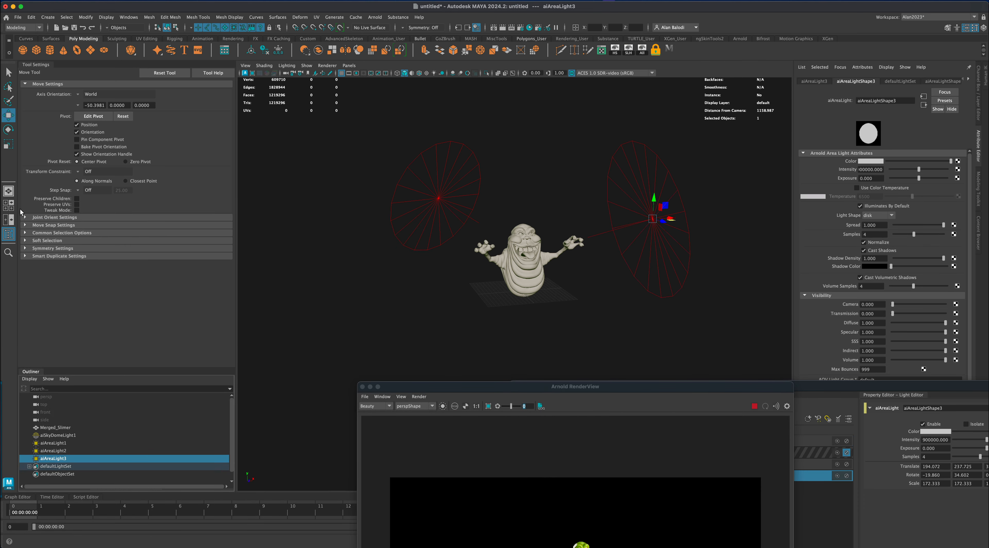
Step: Move the third area light in front of the Slimer opposite the first light, and rotate it to about -51° around world Y
left_click_drag(416, 282, 419, 289, "alt")
scroll(428, 294, "down", 5)
left_click_drag(630, 283, 475, 324)
left_click(8, 128)
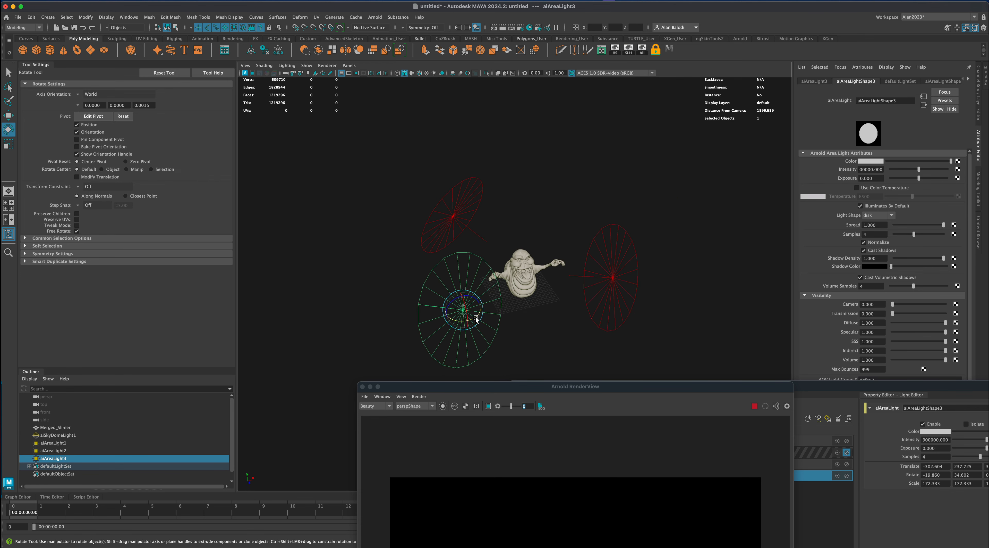
left_click_drag(475, 320, 453, 324)
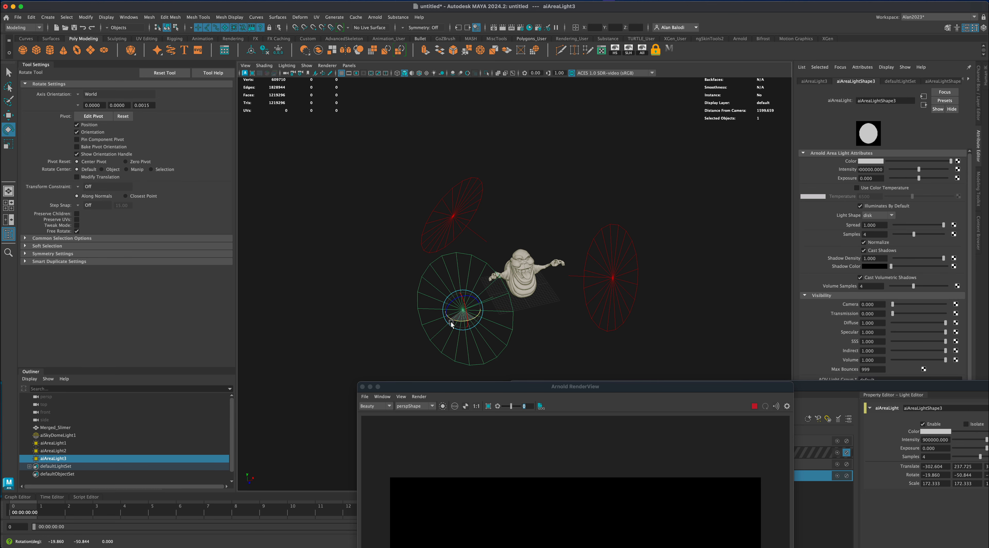
Step: Lower the third area light's intensity to about 99310 and view the Slimer's render close up
left_click_drag(518, 389, 744, 249)
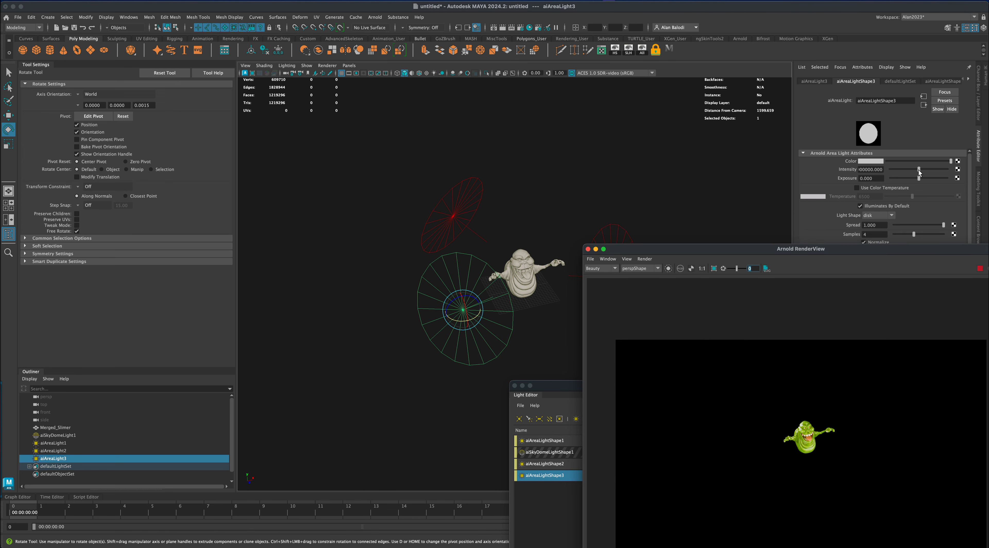
left_click_drag(920, 173, 894, 173)
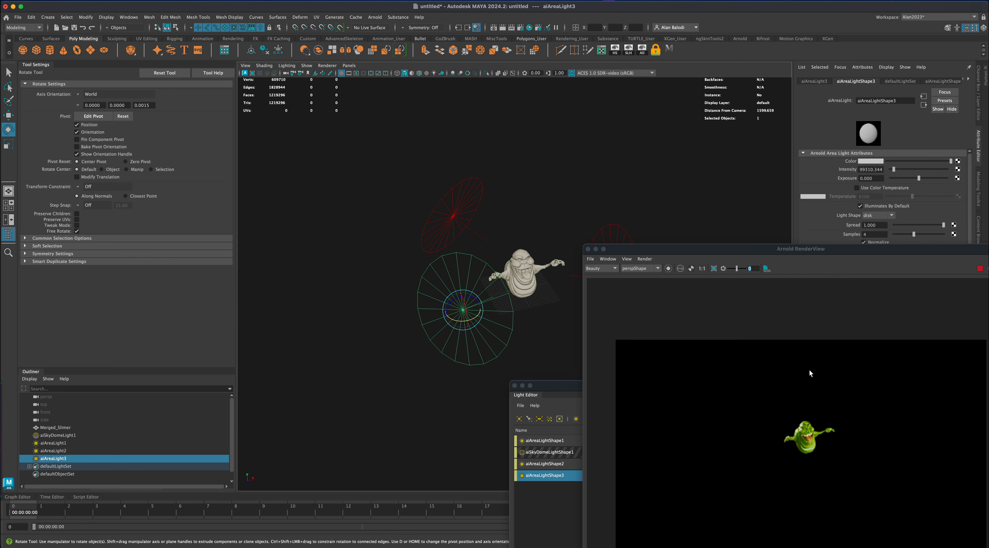
scroll(467, 336, "up", 6)
left_click_drag(477, 342, 467, 355, "alt")
scroll(469, 356, "up", 4)
scroll(469, 354, "up", 5)
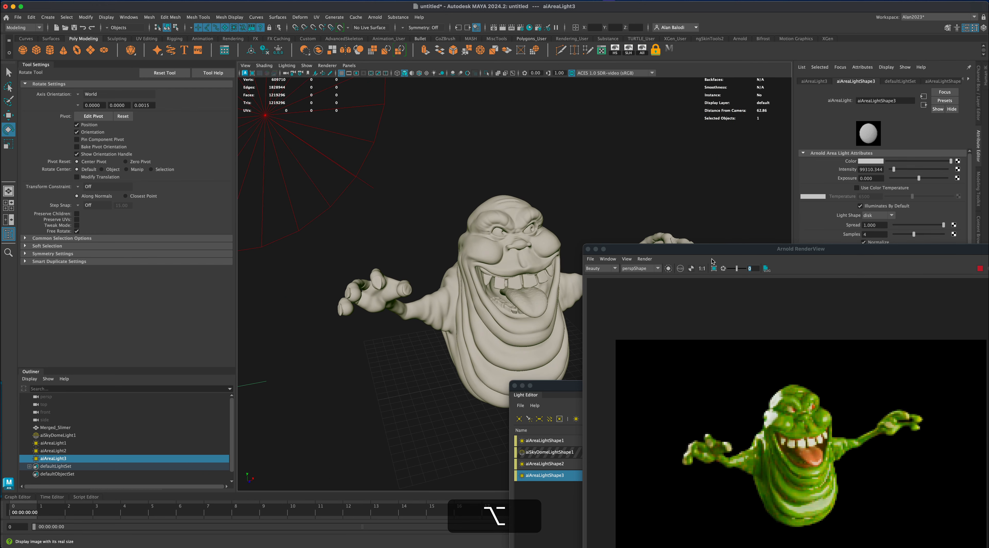
Step: Arrange the Arnold RenderView and Light Editor to uncover the Slimer, and orbit to a more frontal view of it
left_click_drag(703, 248, 736, 190)
left_click_drag(553, 268, 525, 259, "alt")
right_click_drag(469, 288, 489, 309, "alt")
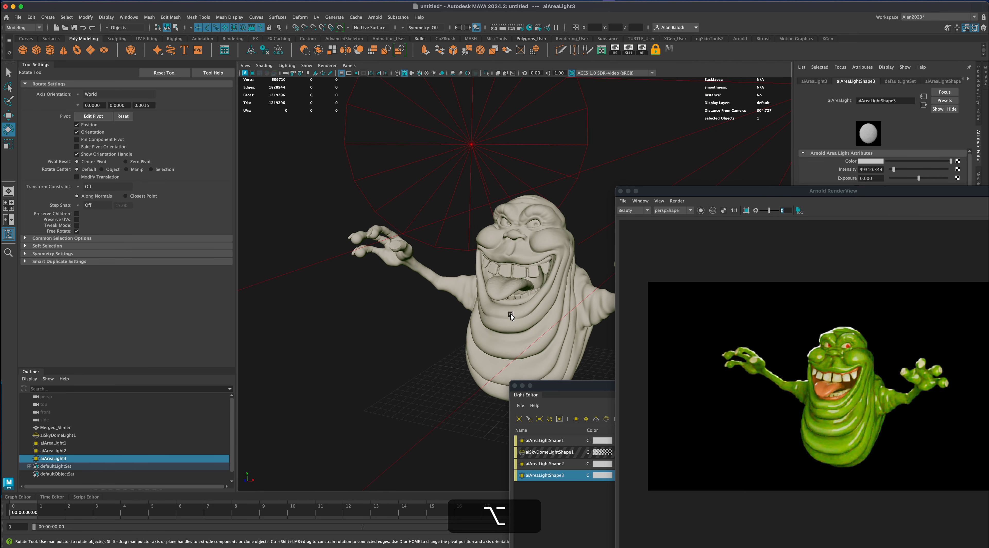
left_click_drag(734, 197, 77, 94)
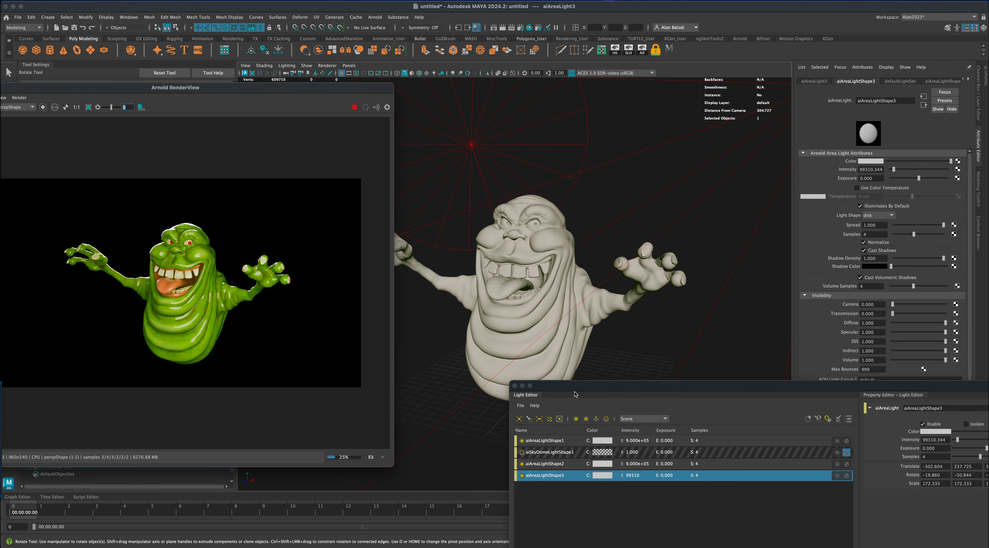
left_click_drag(575, 394, 599, 376)
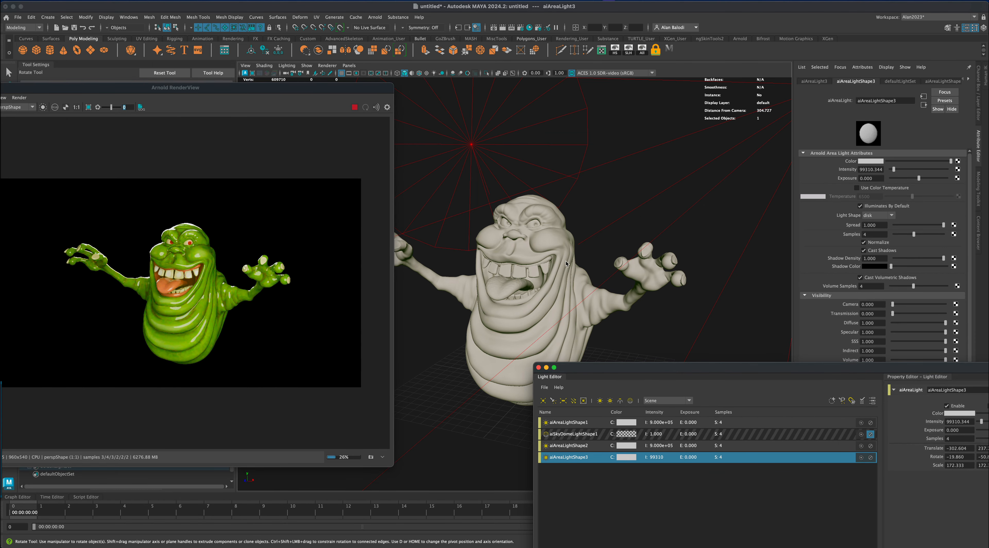
left_click_drag(346, 91, 400, 90)
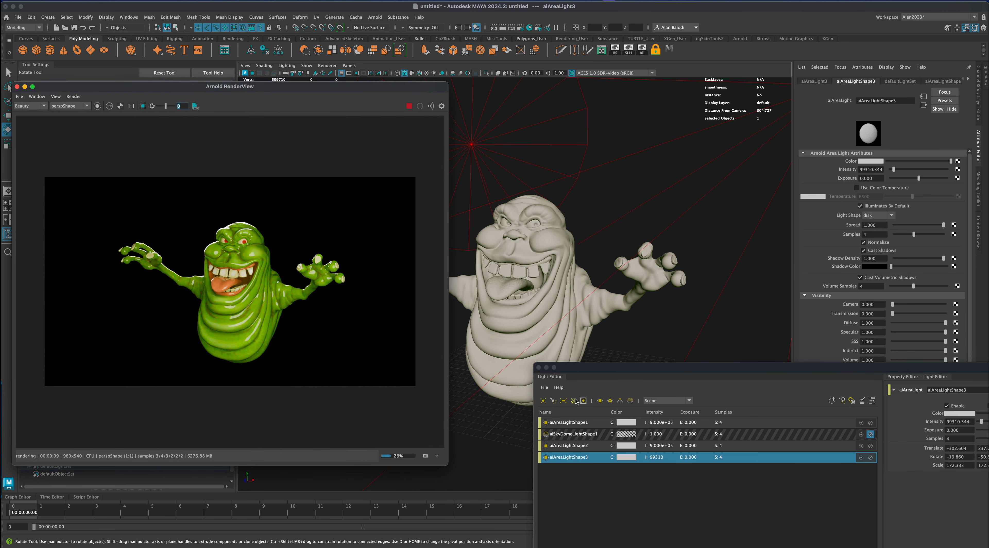
Step: Enable the skydome light and lower its intensity to 0.552
left_click(585, 436)
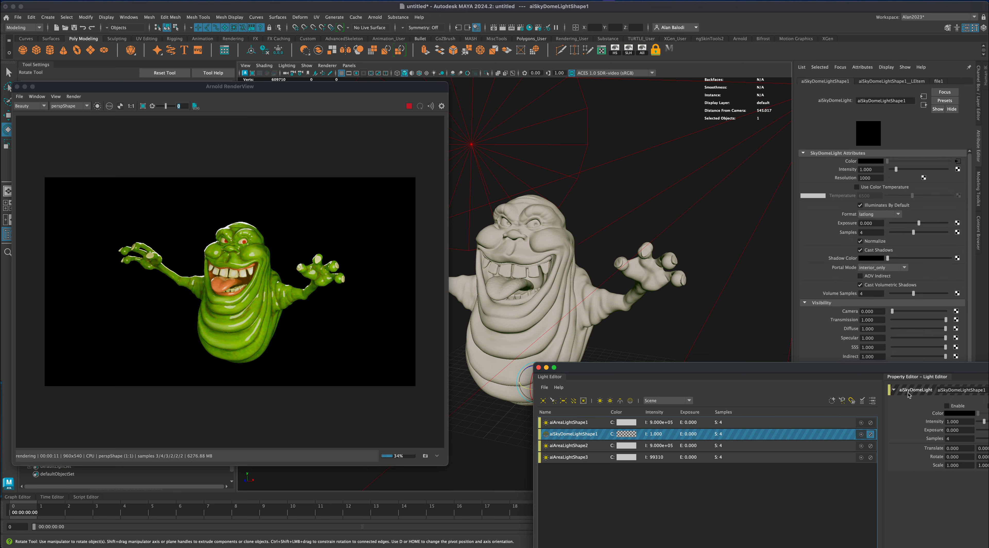
left_click(947, 406)
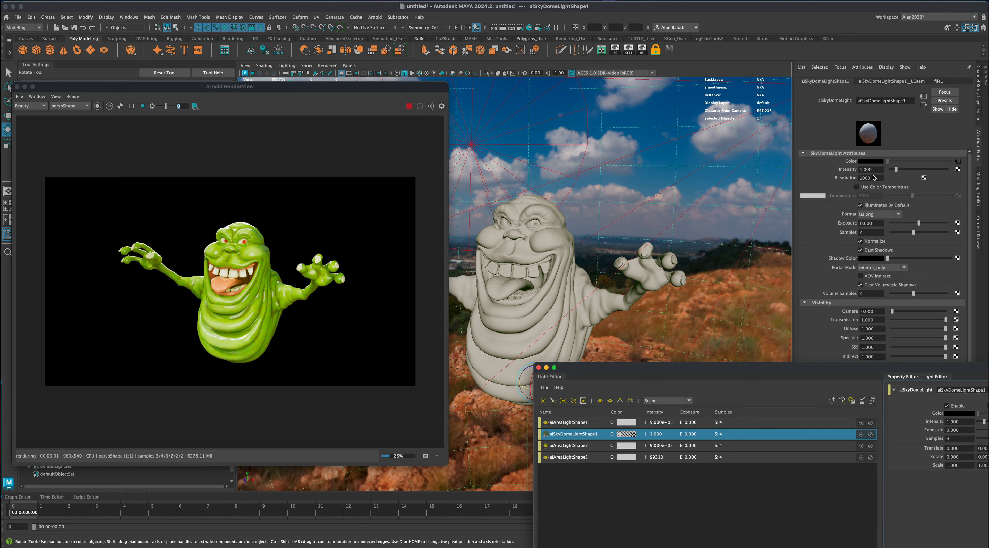
left_click_drag(895, 172, 894, 172)
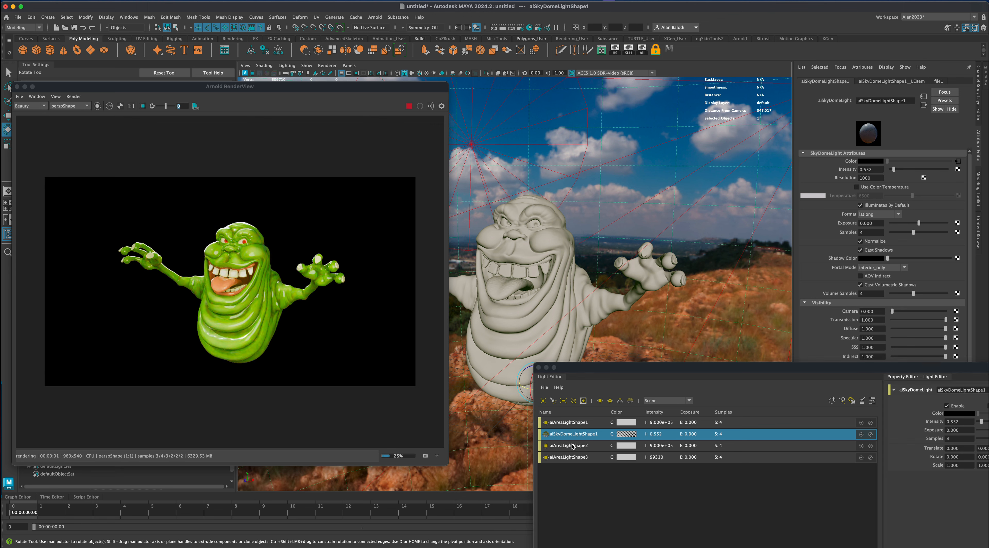
Step: Try a red color on the second area light and restore its white color
left_click_drag(587, 375, 524, 365)
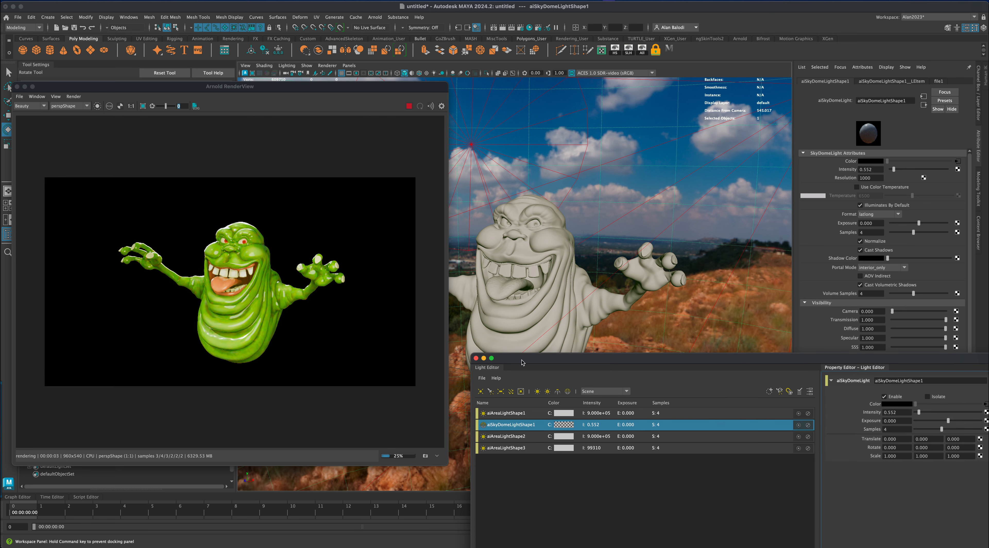
left_click(517, 450)
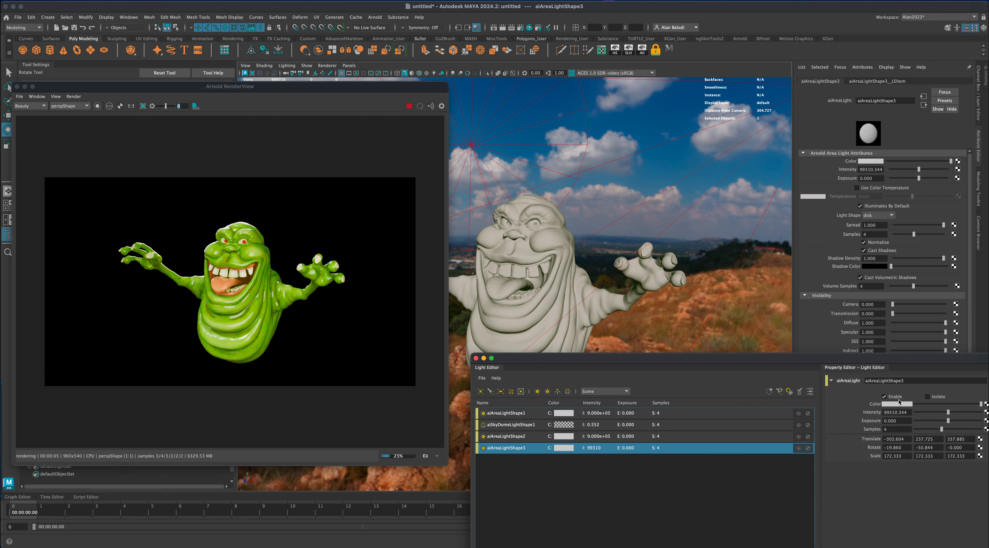
left_click(525, 438)
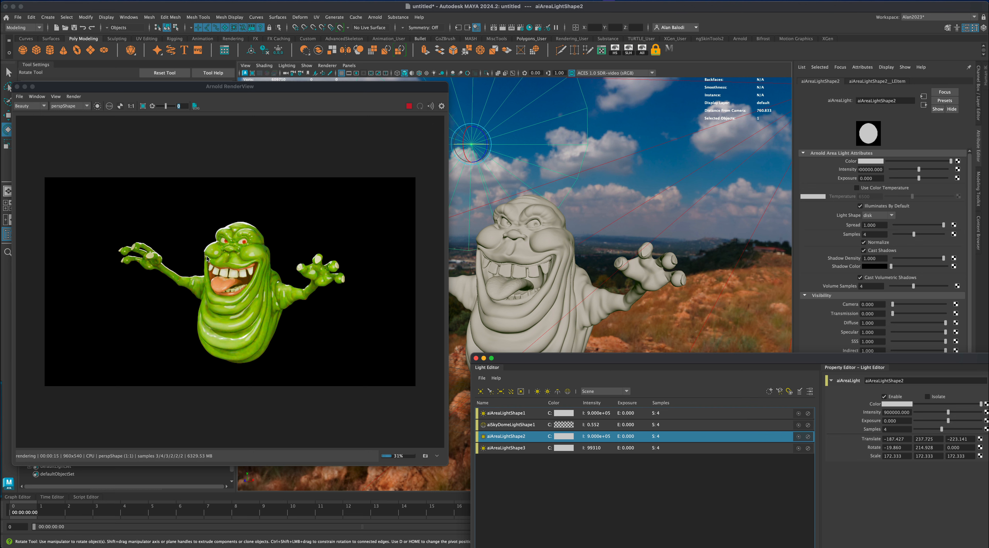
left_click(897, 403)
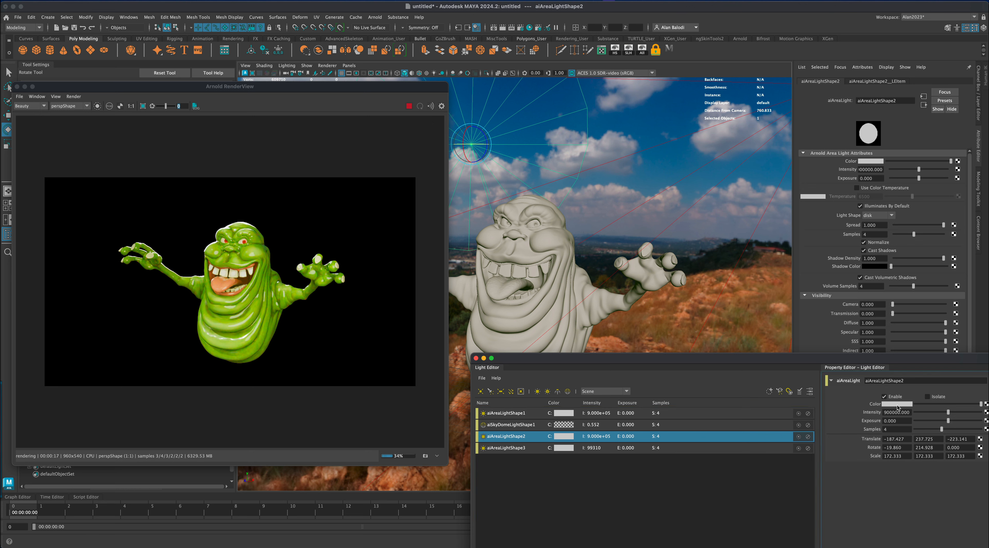
left_click(975, 413)
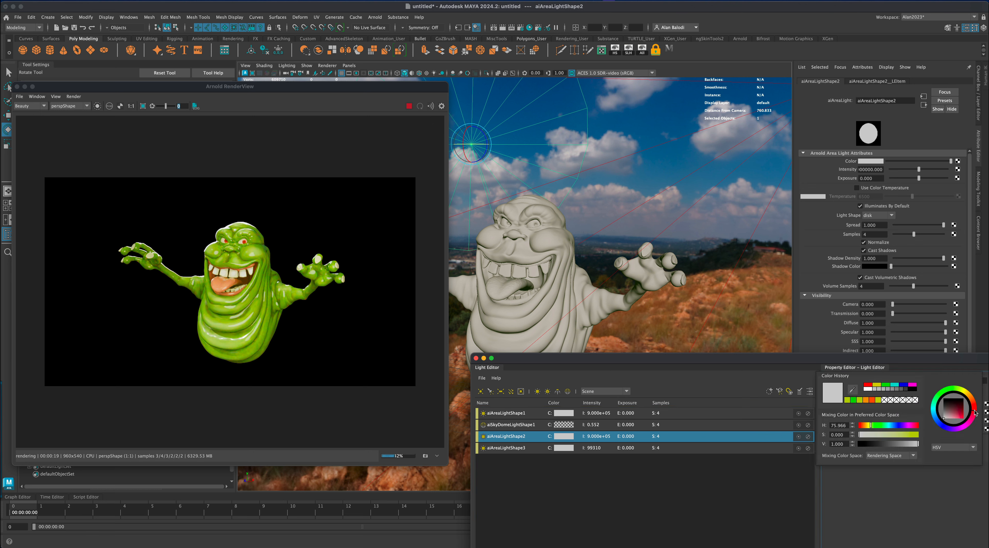
left_click(963, 413)
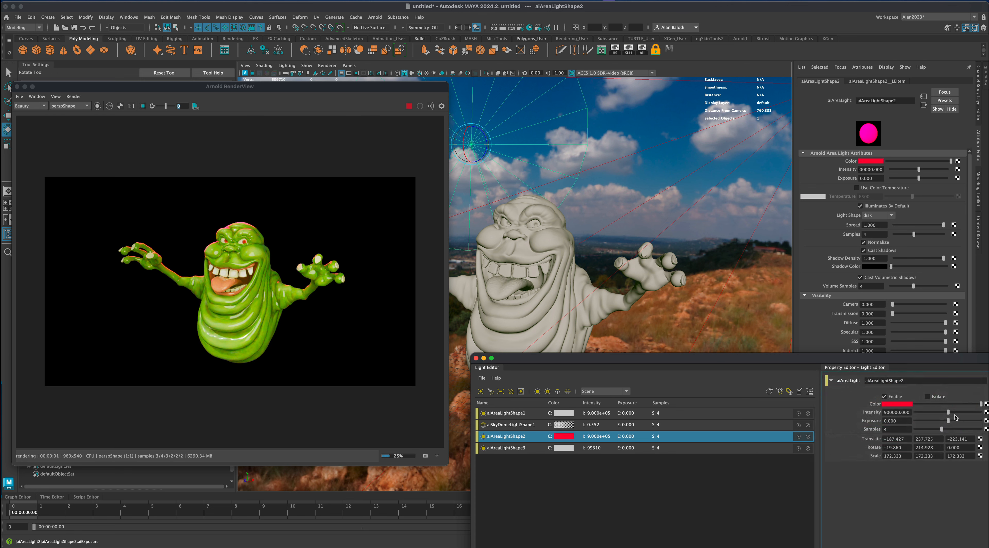
left_click(901, 403)
left_click(952, 418)
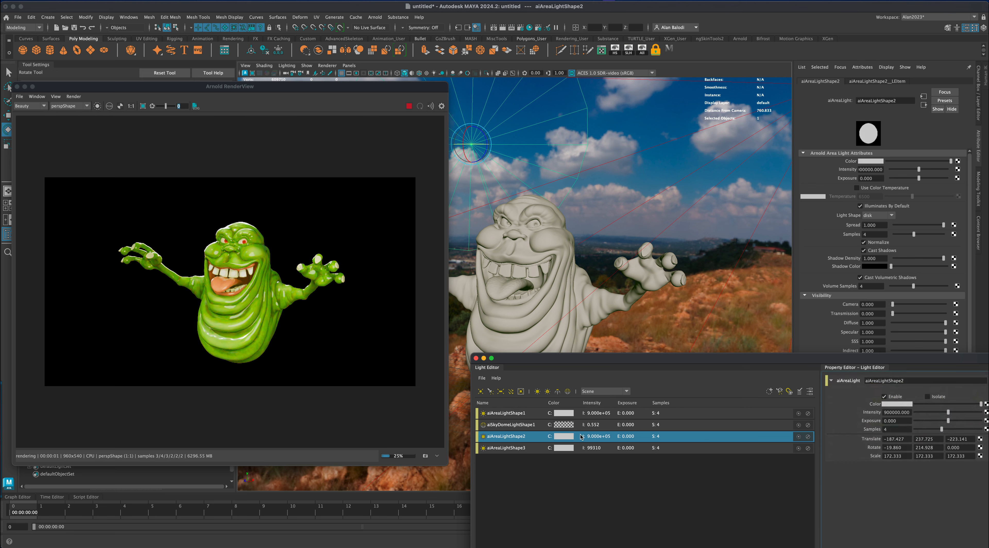
Step: Lower the first area light's intensity to about 182143 and move the Light Editor clear of the light attributes
left_click(565, 414)
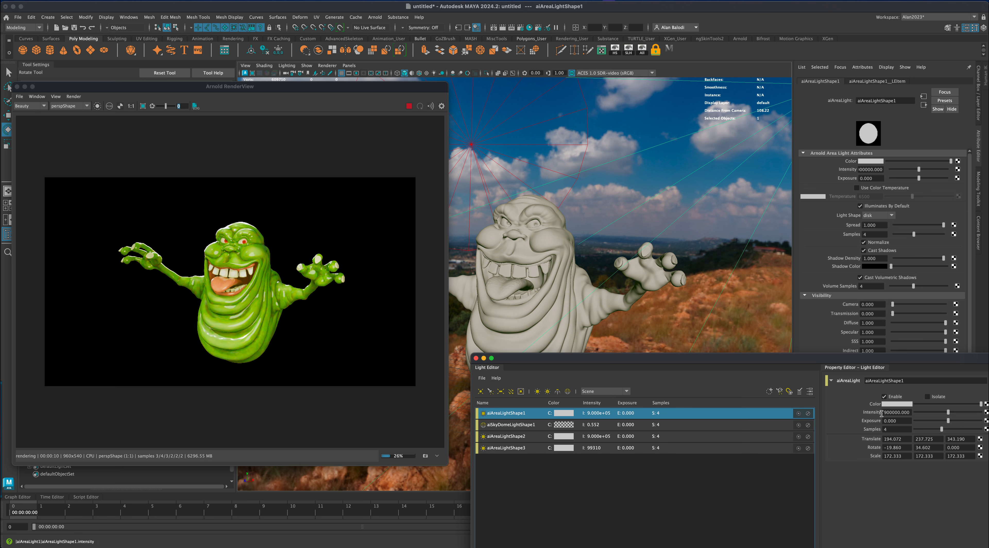
left_click_drag(948, 414, 922, 418)
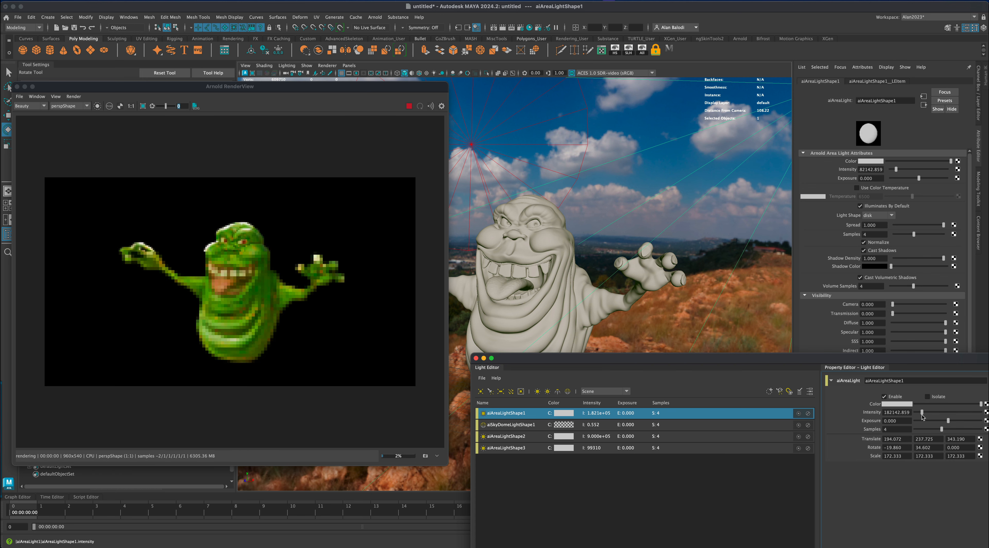
left_click_drag(652, 364, 690, 341)
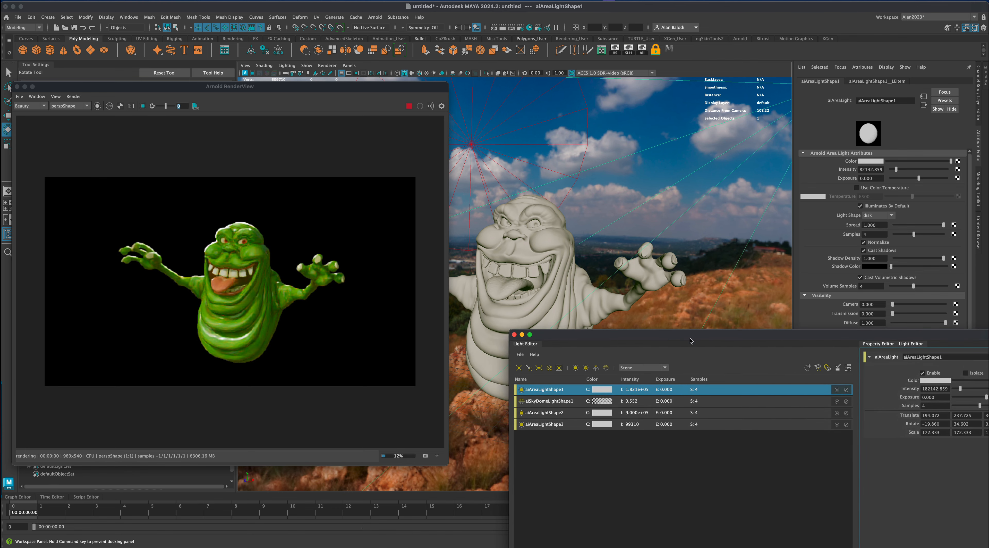